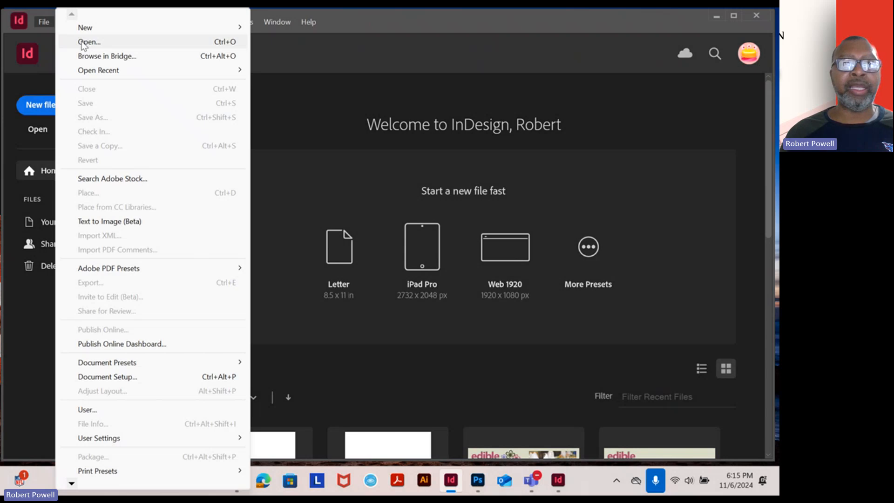
Open 02_Start from the Lesson02 folder with its modified links updated, and collapse the list of links
click(82, 44)
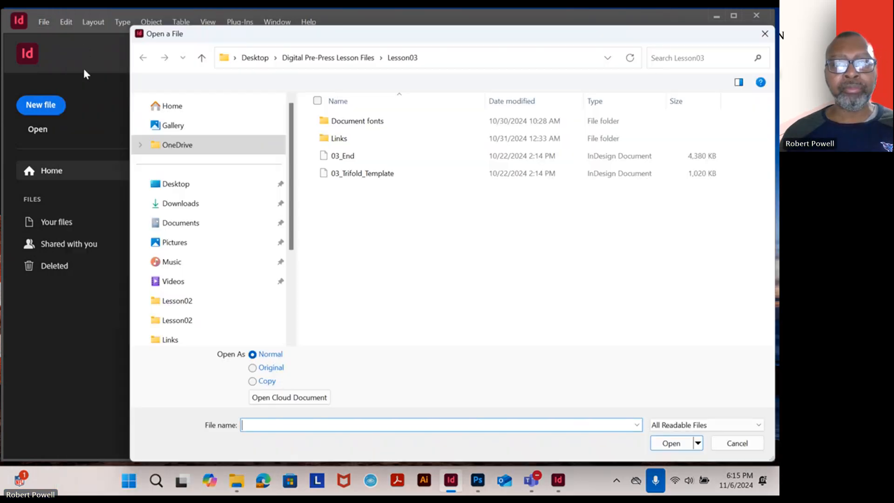
drag(372, 38, 308, 29)
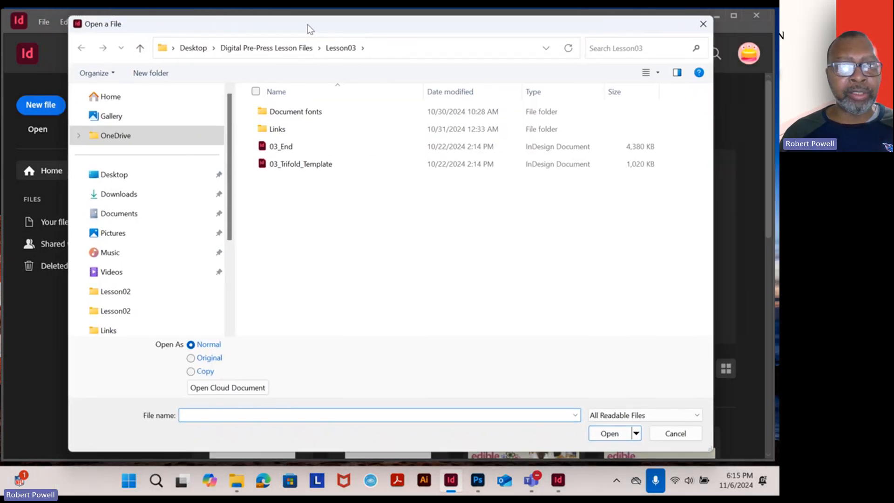
click(248, 49)
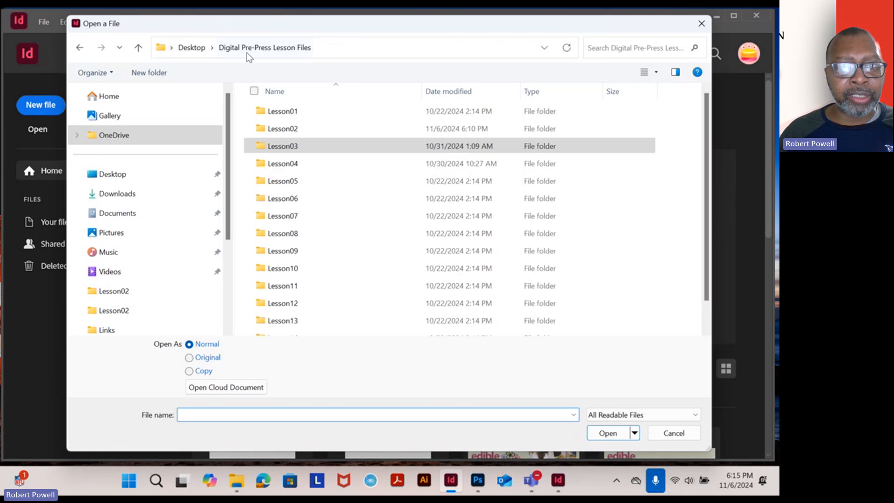
click(278, 130)
click(278, 134)
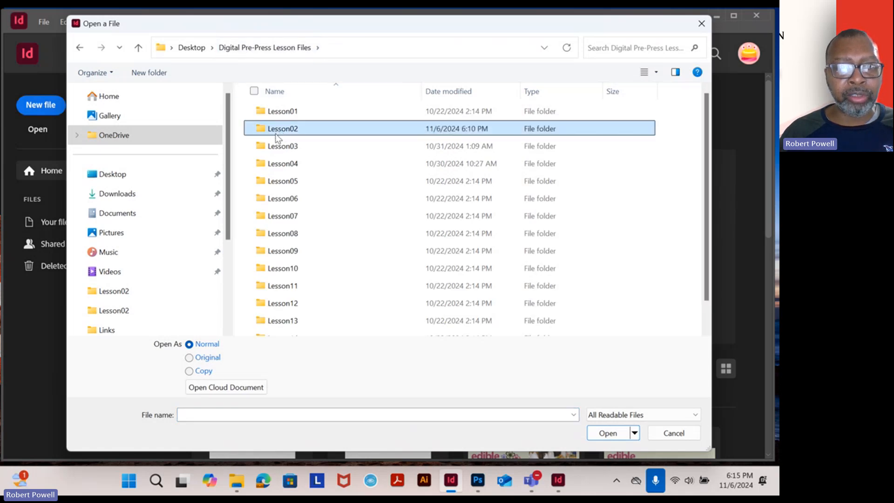
click(311, 361)
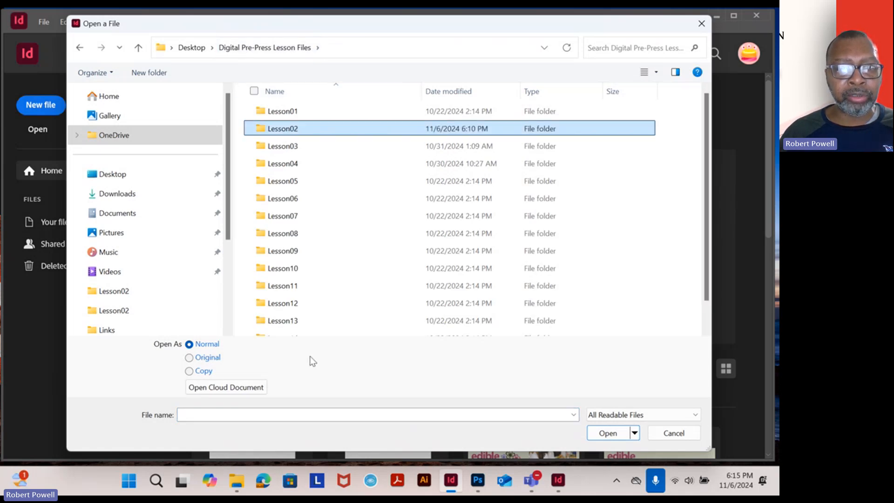
double_click(278, 131)
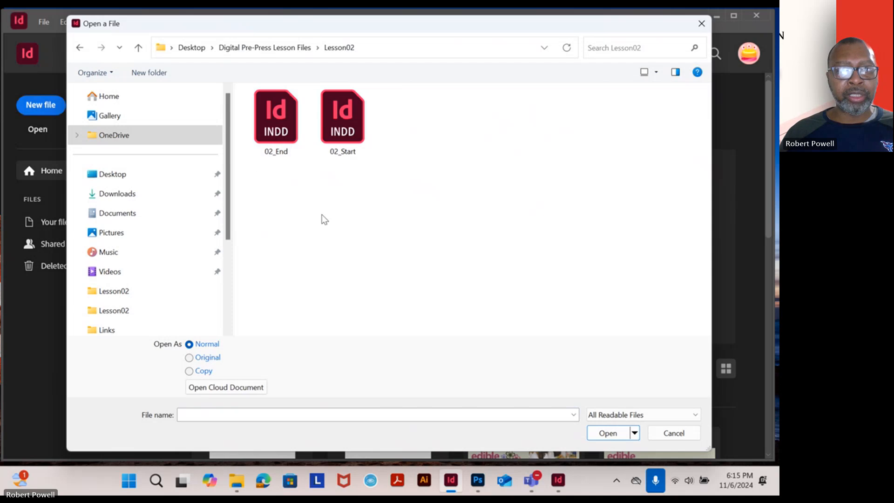
double_click(356, 132)
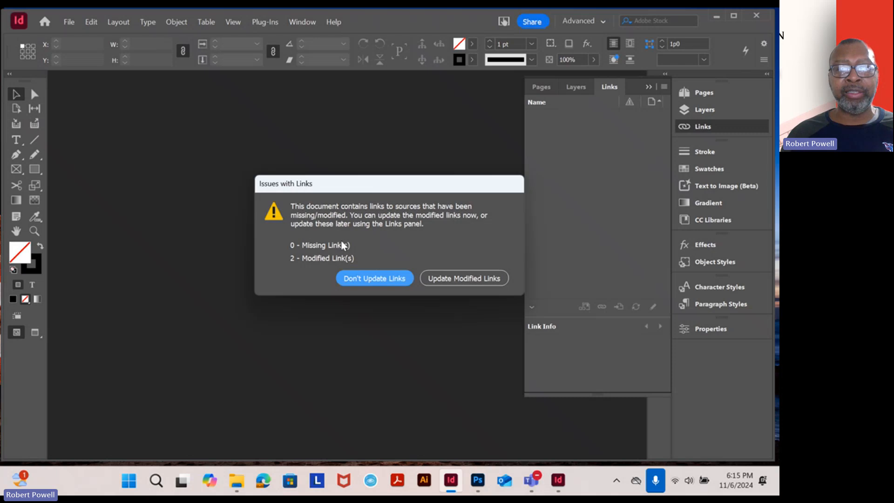
click(451, 278)
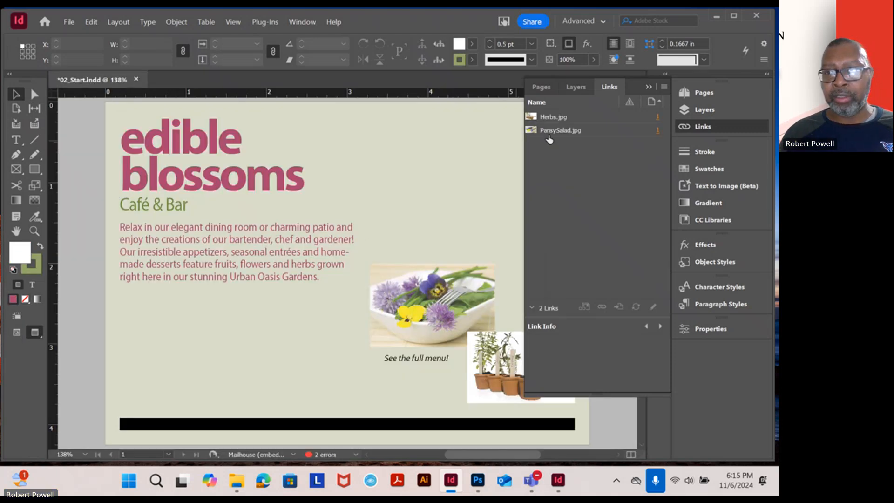
click(649, 87)
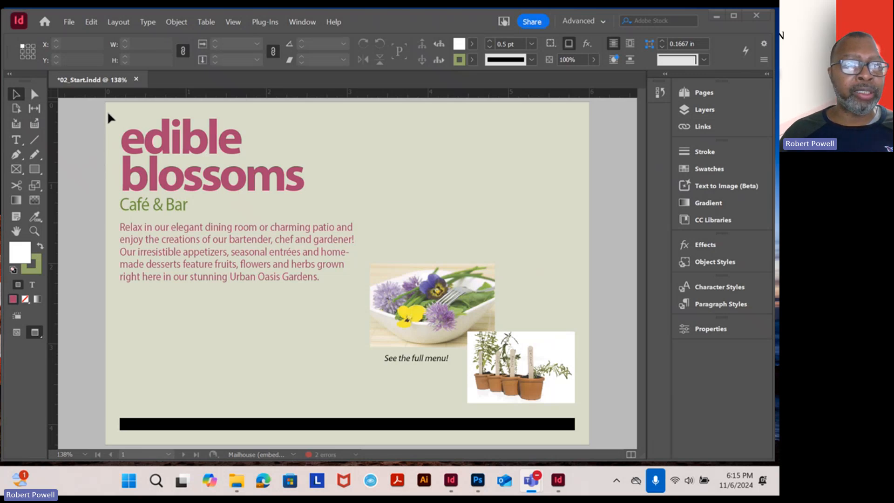
Place the DiningRoom image from the Lesson02 folder at full size beside the edible blossoms heading, at about X 2.58 in, Y 0.445 in
click(69, 22)
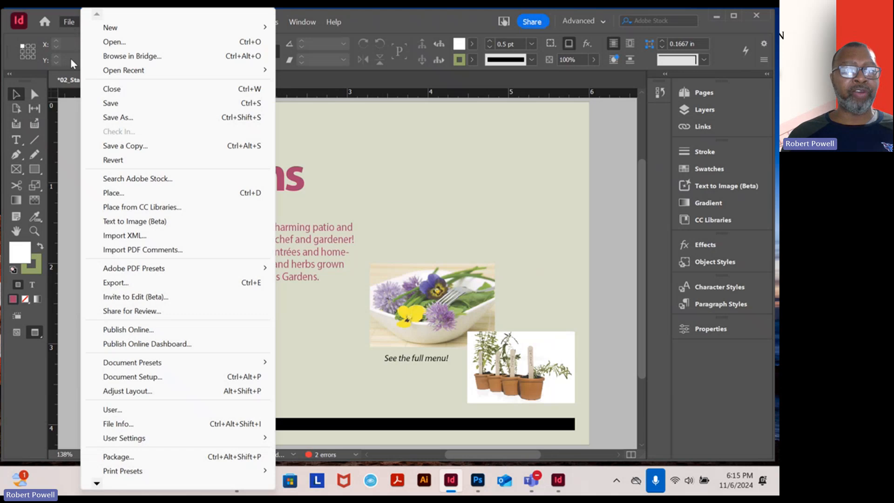
click(117, 199)
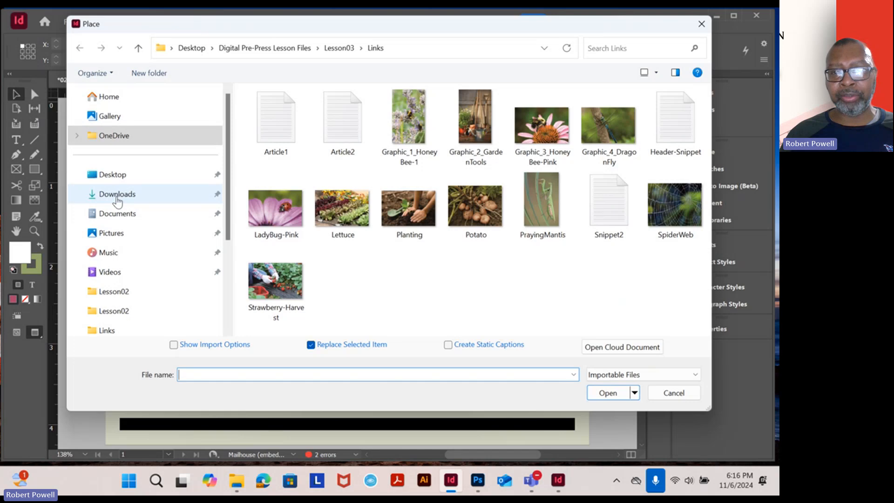
click(291, 49)
double_click(285, 129)
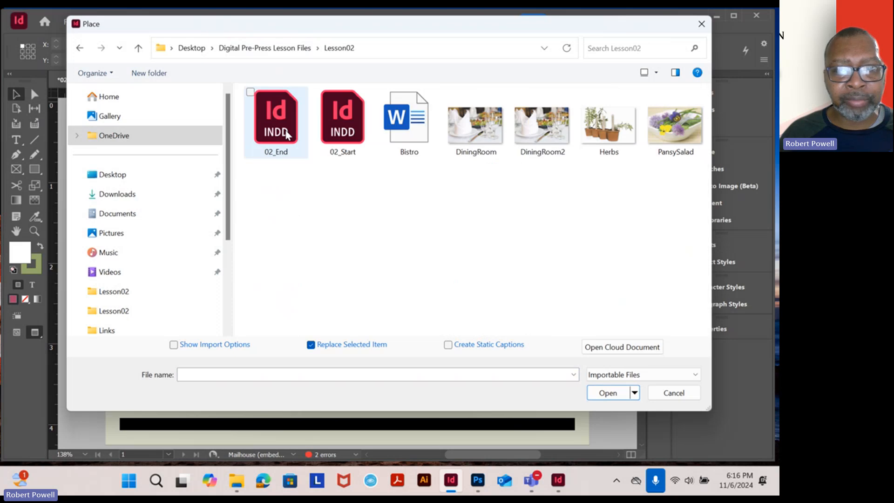
double_click(480, 138)
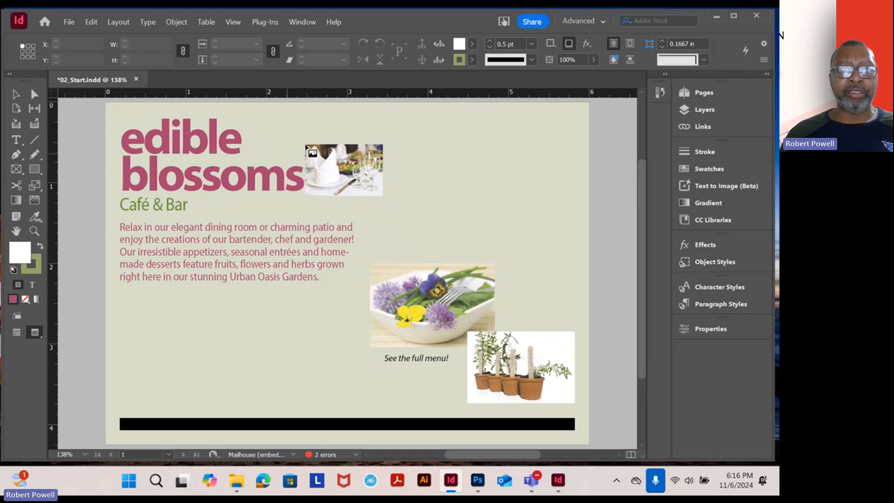
click(314, 138)
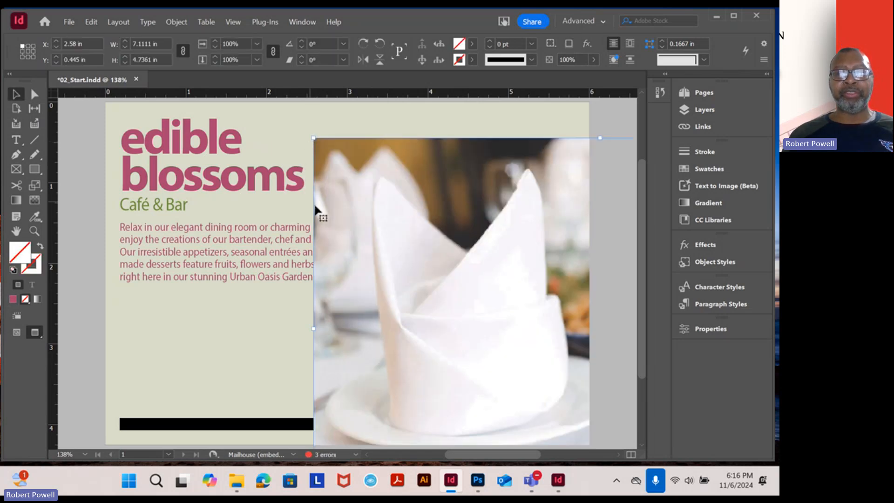
Switch the screen mode to Normal and select the dining room image inside its frame
scroll(422, 227, down, 2)
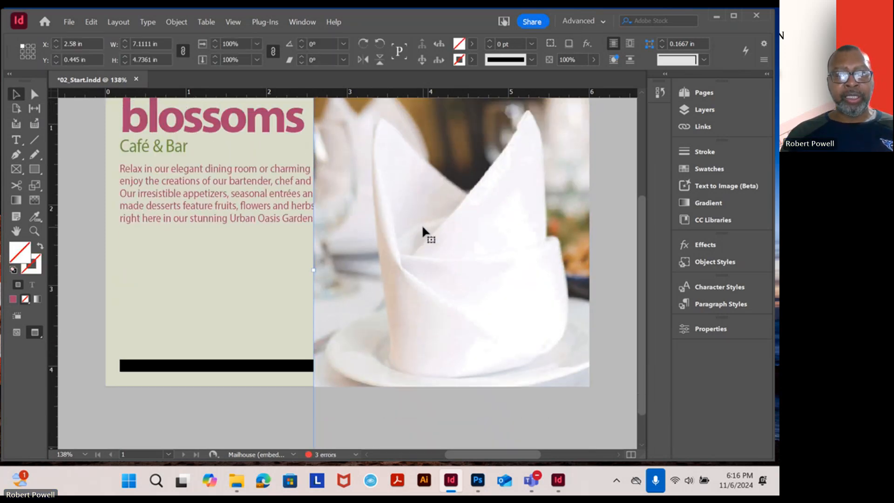
scroll(422, 227, down, 3)
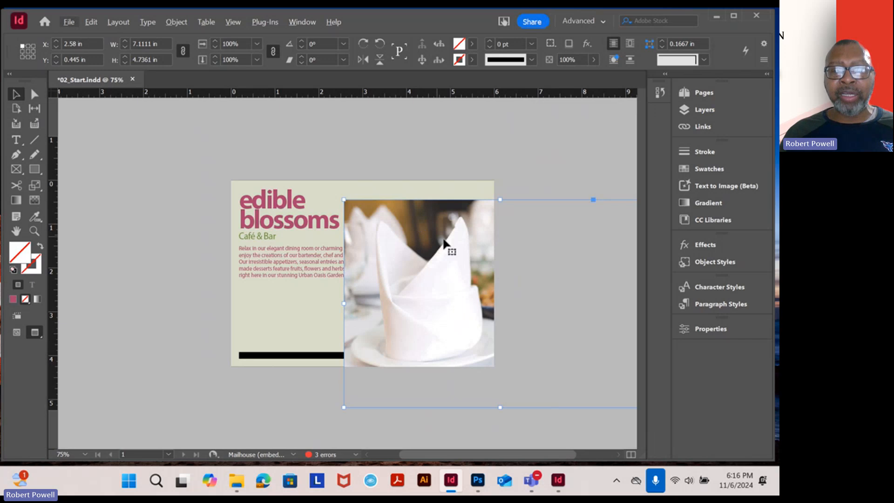
scroll(445, 242, right, 3)
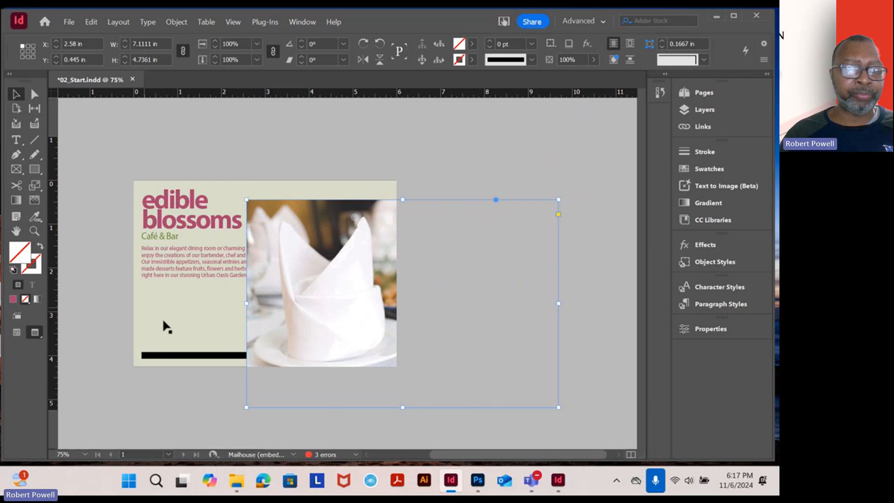
click(16, 333)
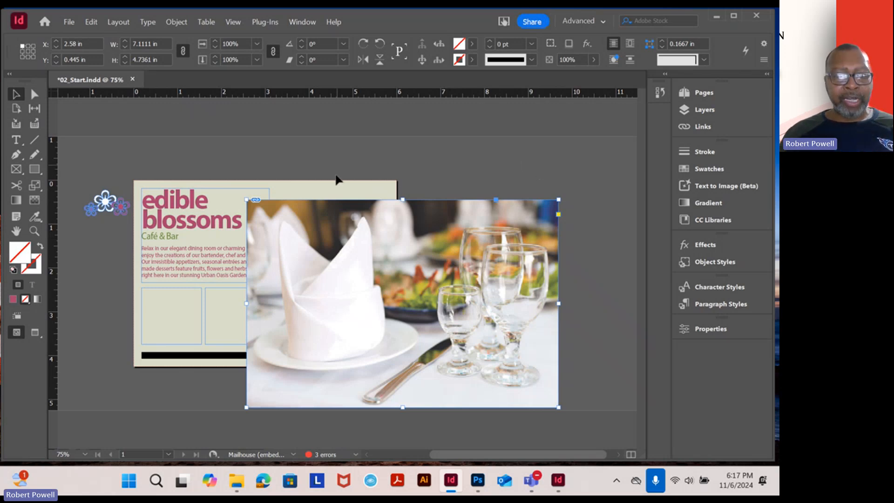
key(ctrl+=)
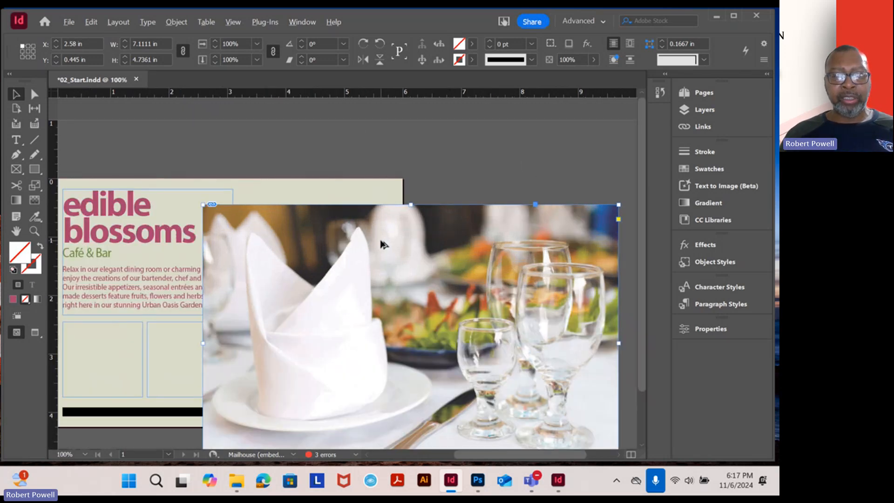
drag(468, 302, 382, 200)
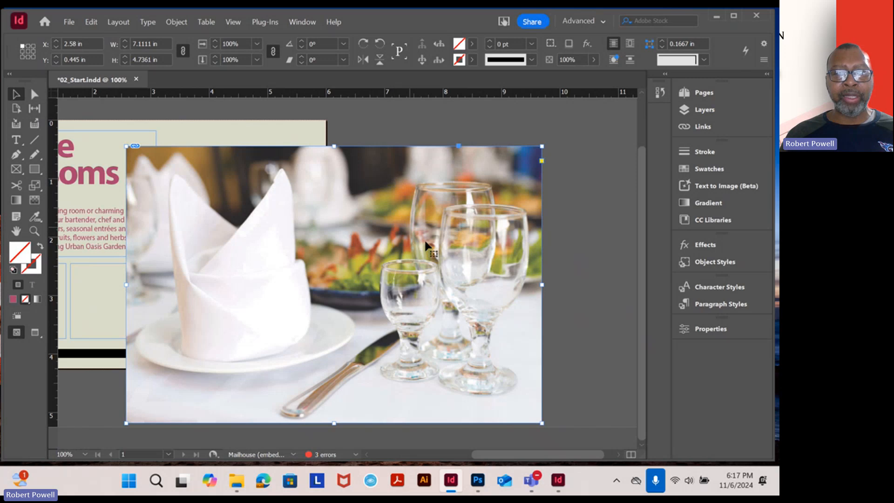
click(342, 284)
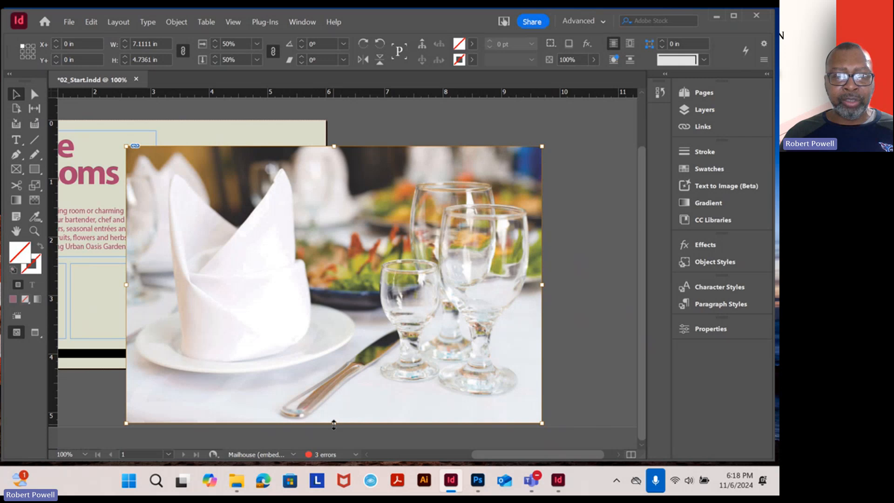
Try squashing the dining room image vertically to a height of about 2.92 in, and undo the change
drag(333, 424, 334, 316)
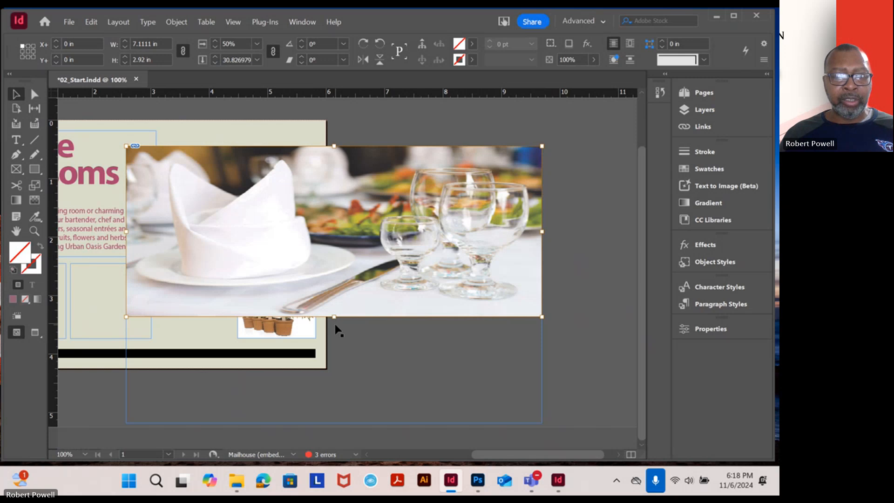
key(z)
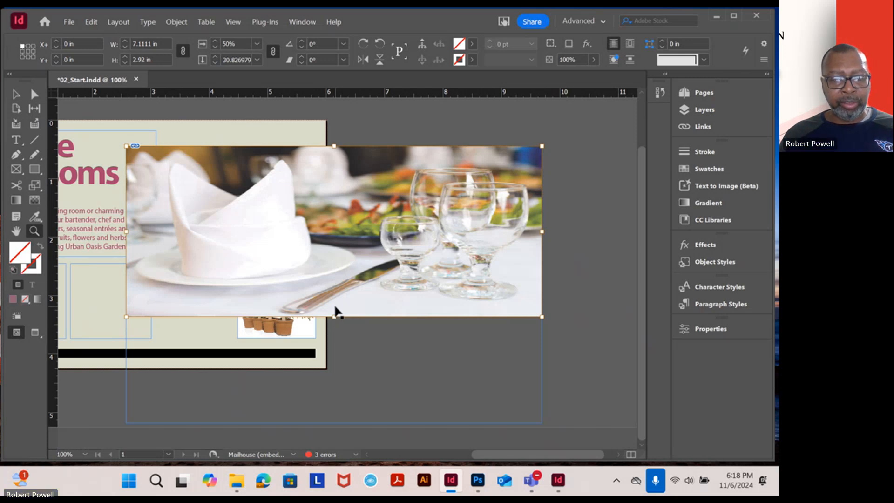
key(ctrl+z)
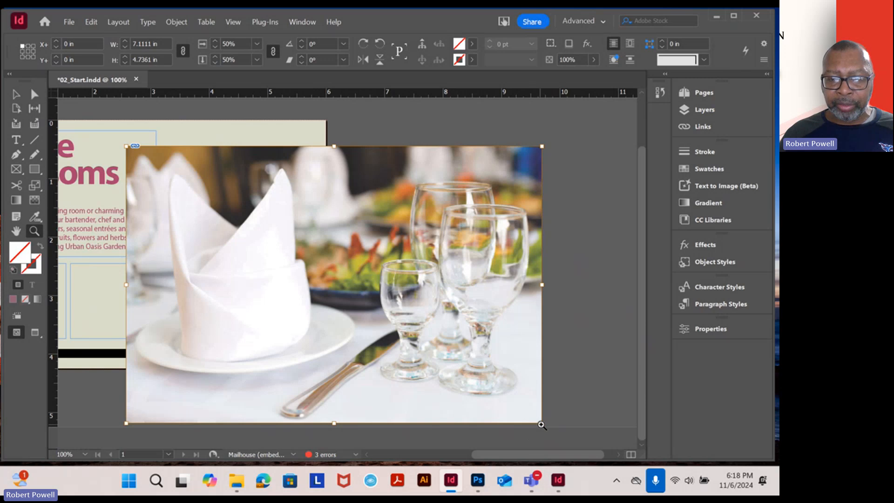
Scale the dining room image proportionally within its frame to about 3.06 by 2.04 in, and deselect it
click(18, 93)
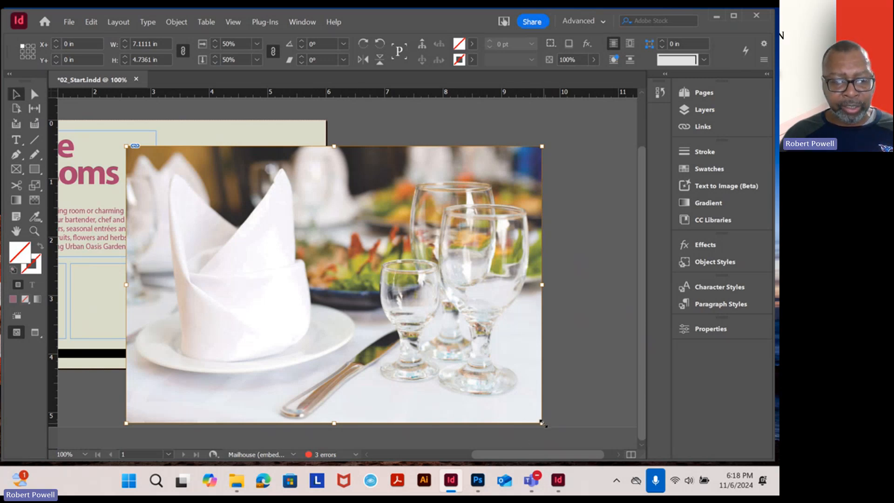
drag(542, 423, 304, 244)
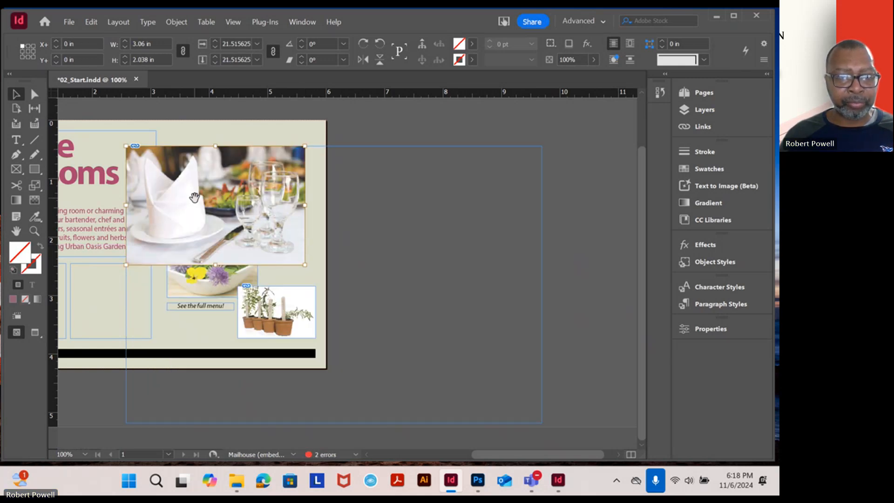
click(361, 134)
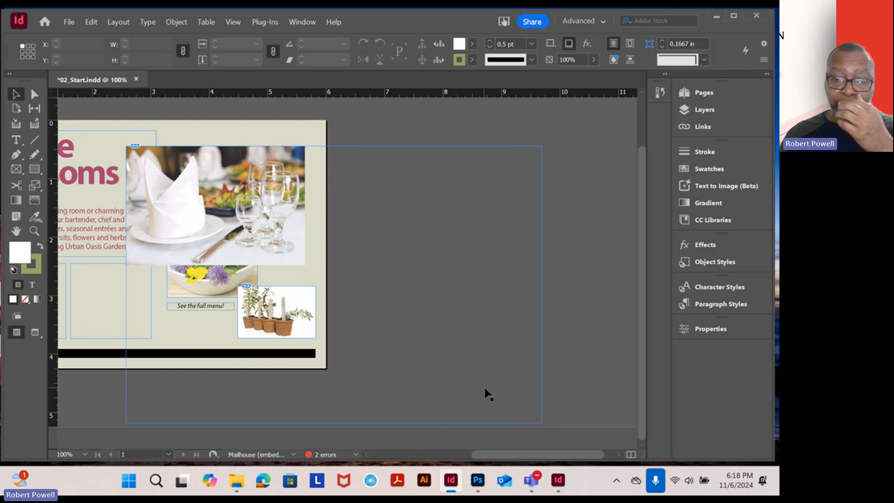
Shrink the dining room image's frame around the scaled picture to about 3.06 by 2.01 in, and deselect it
click(542, 393)
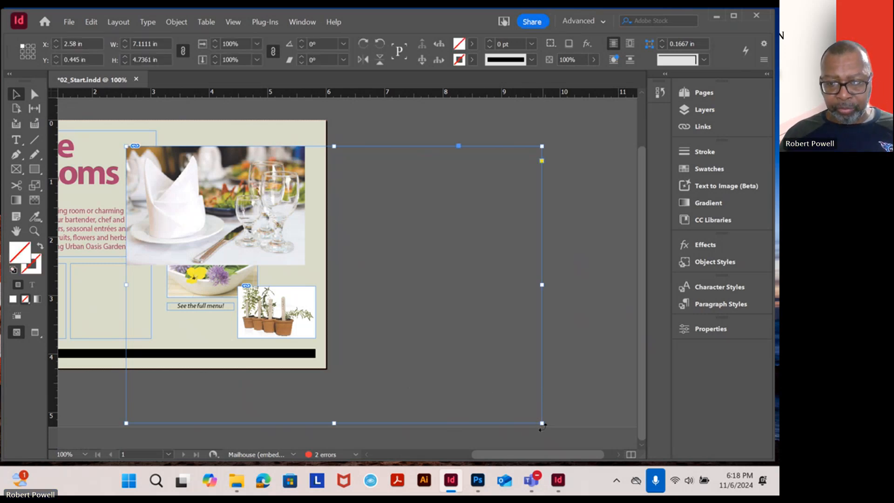
drag(542, 424, 305, 263)
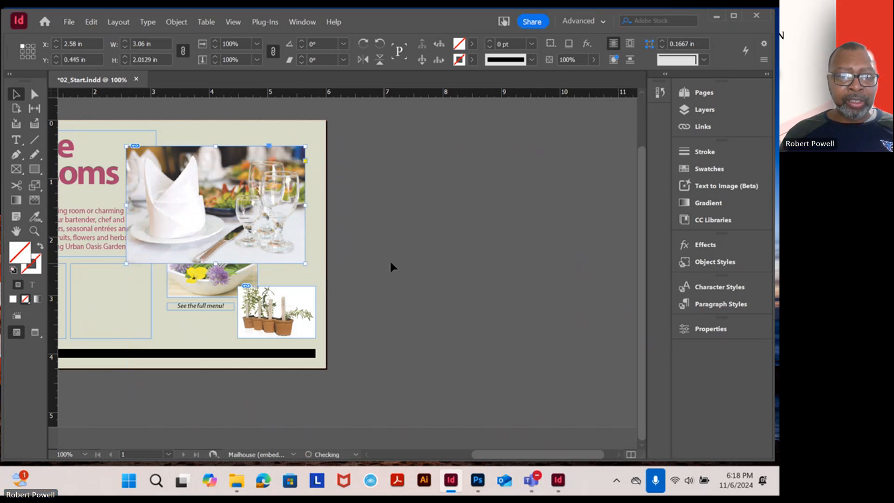
click(393, 243)
Move the dining room image above the salad picture, aligned with its left edge, at about X 3.28 in, Y 0.18 in
scroll(214, 206, up, 1)
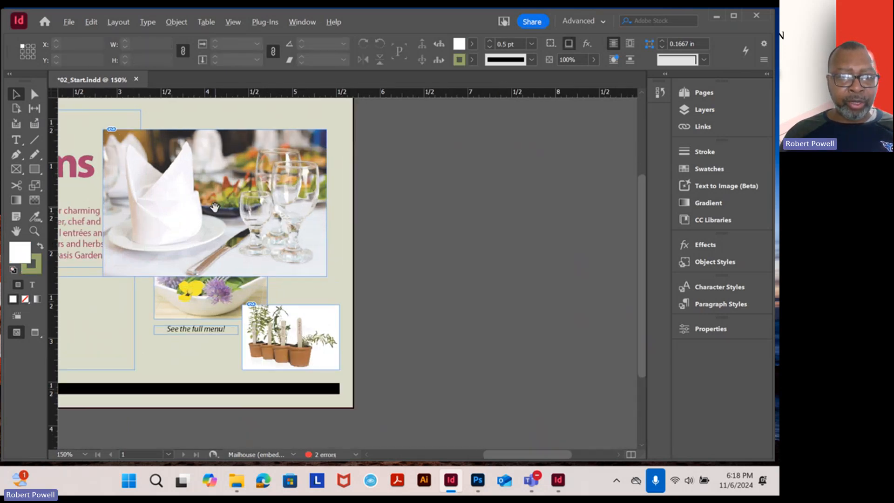
scroll(215, 207, up, 2)
scroll(301, 204, down, 2)
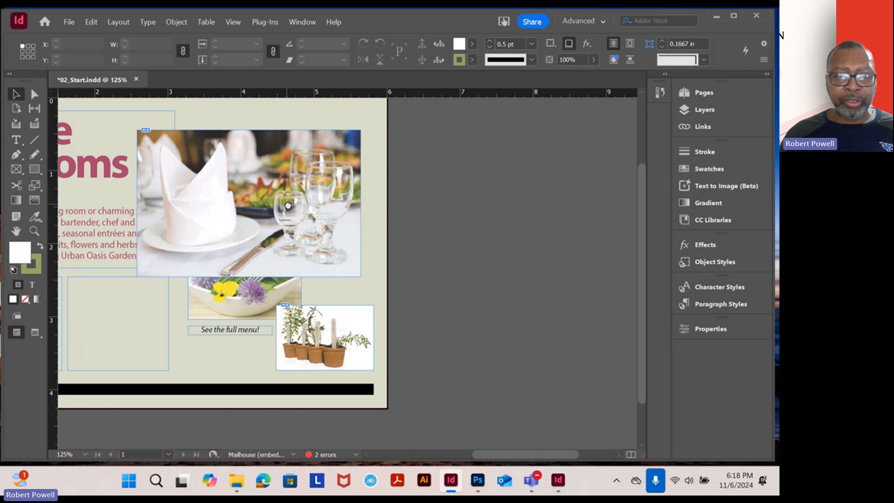
drag(307, 280, 355, 259)
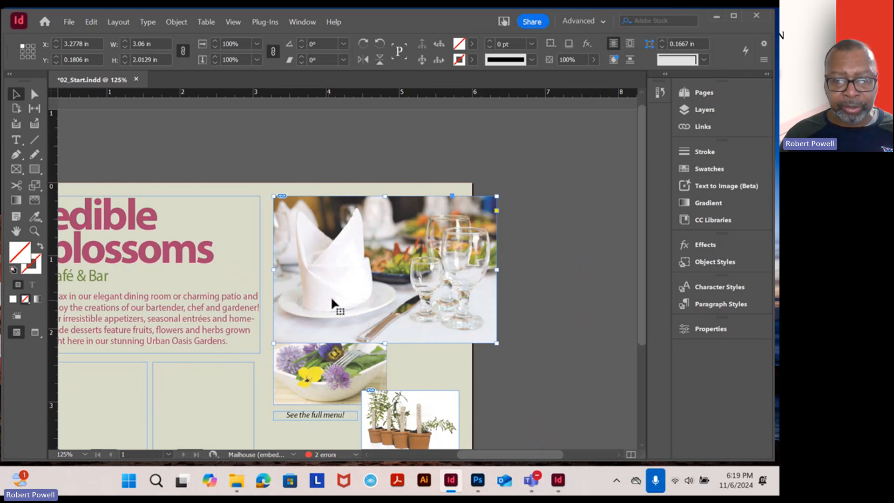
Scale the dining room image proportionally within its frame to about 2.54 by 1.69 in, and deselect it
scroll(452, 311, up, 3)
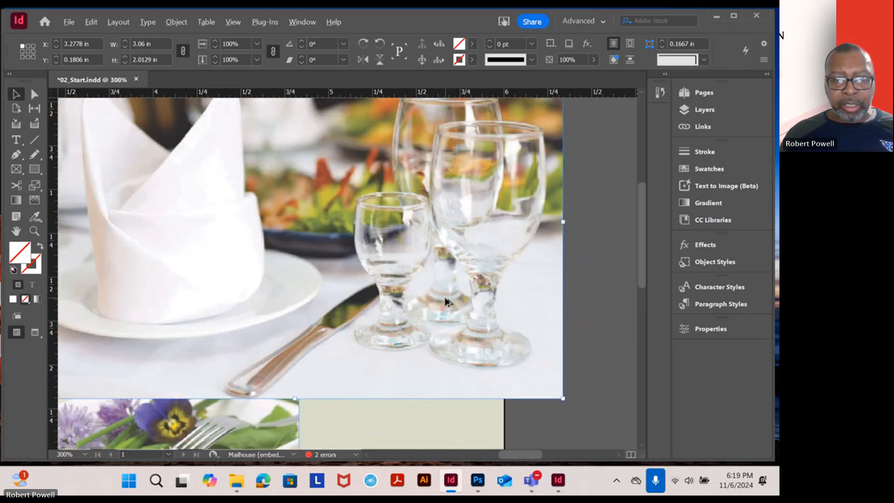
scroll(435, 282, down, 1)
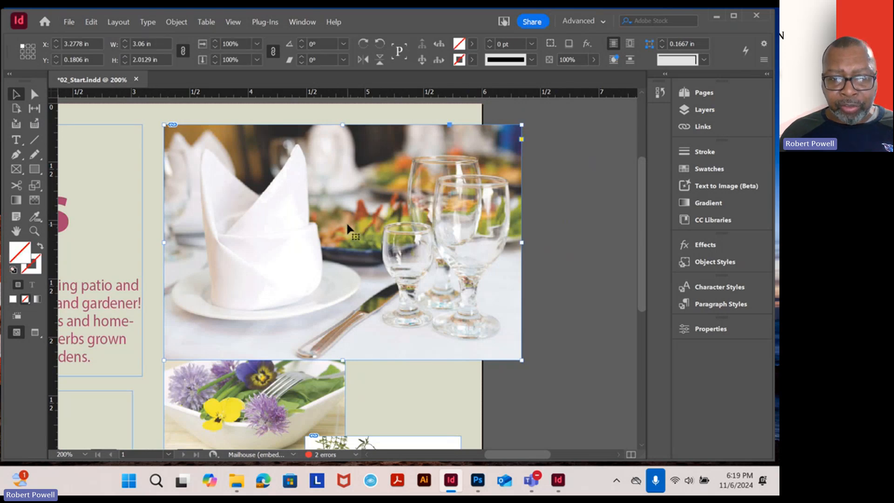
click(355, 236)
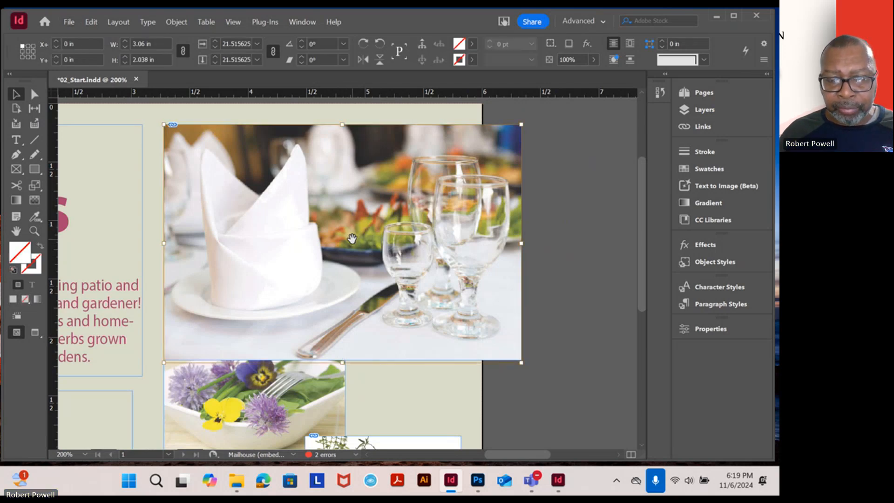
click(562, 231)
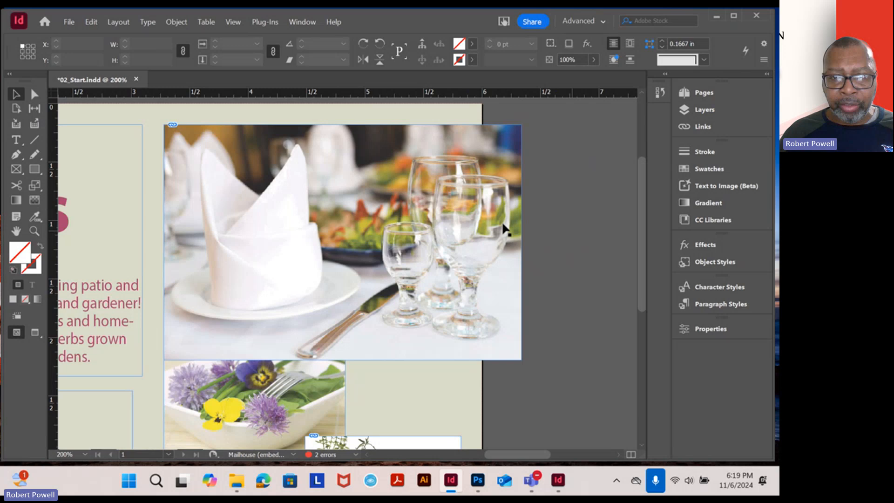
click(354, 214)
double_click(354, 214)
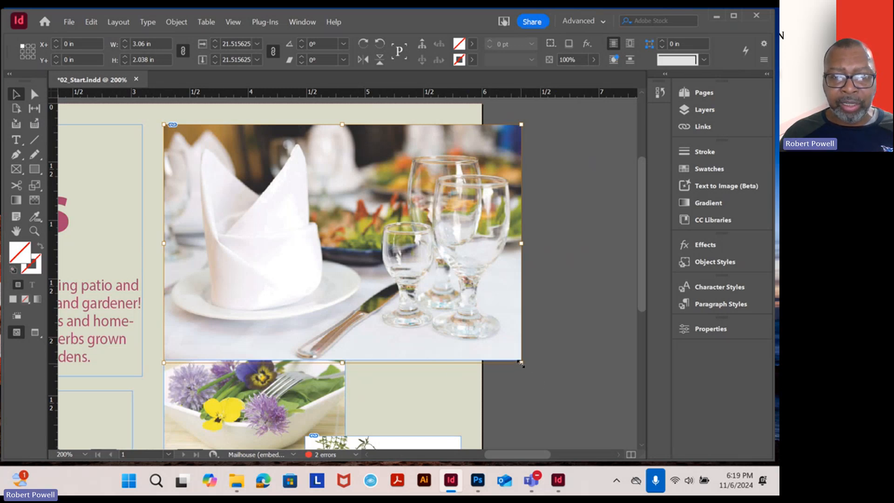
drag(520, 363, 461, 322)
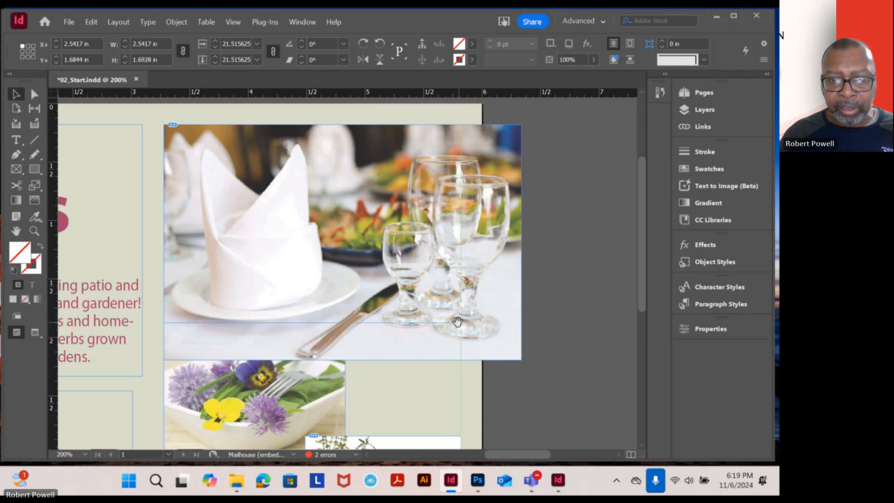
key(ctrl+alt+shift+e)
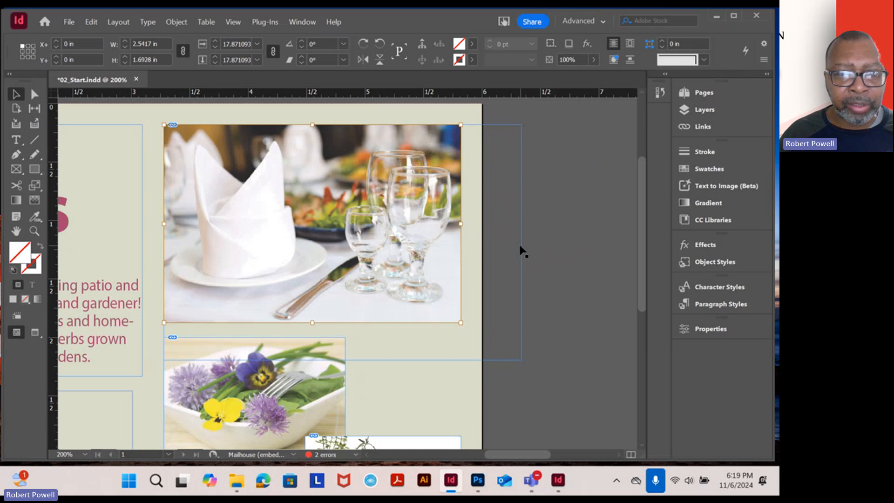
click(571, 236)
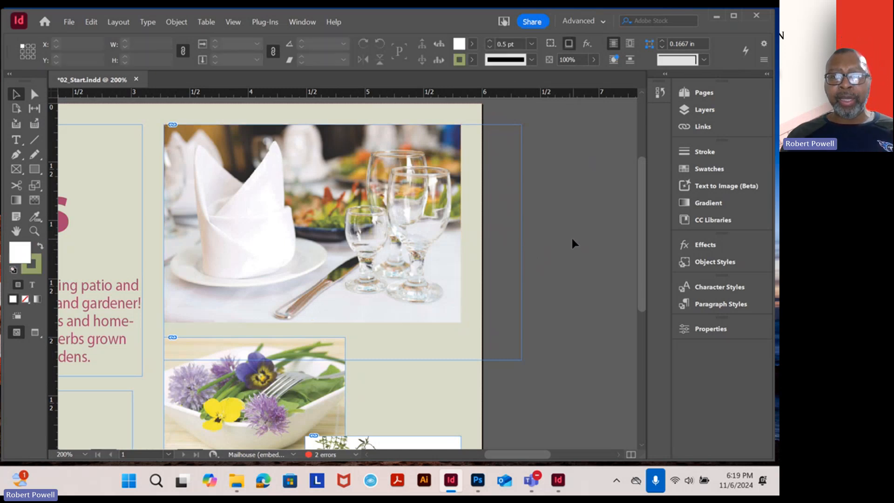
Shrink the dining room image's frame around the scaled picture to about 2.54 by 1.68 in, and deselect it
click(522, 244)
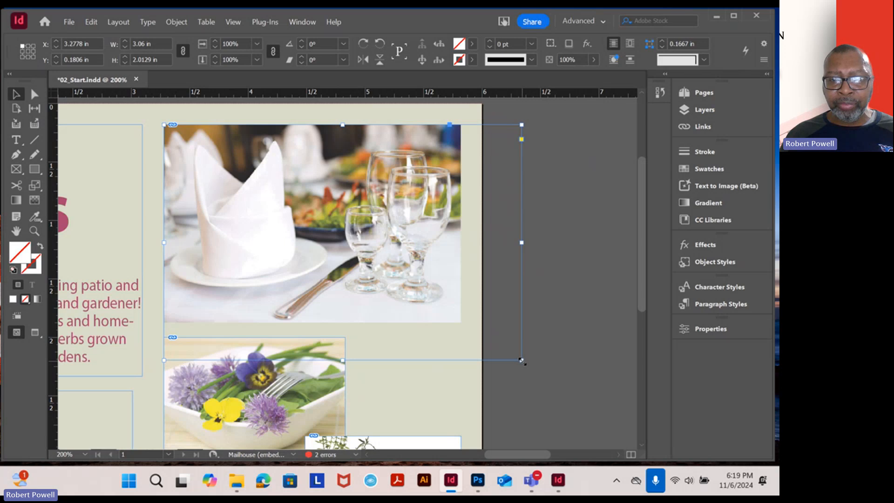
drag(521, 361, 460, 322)
click(538, 311)
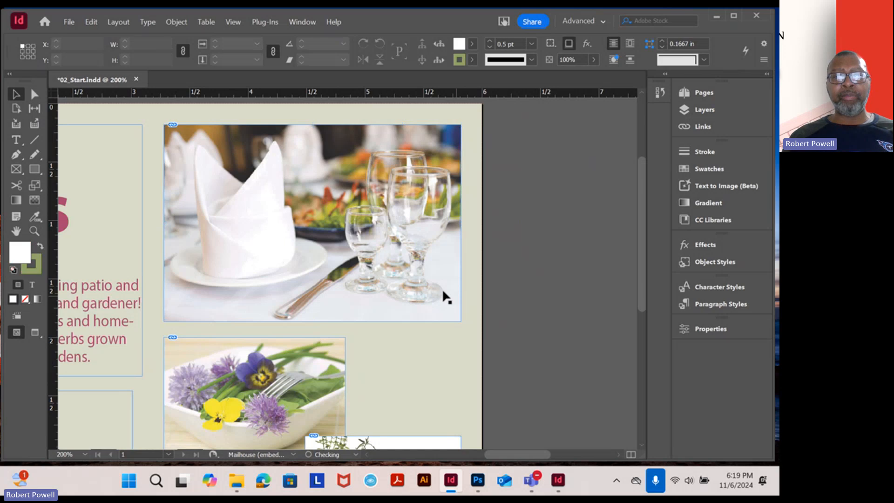
Give the dining room image's frame a black stroke with hex colour 000000
click(458, 289)
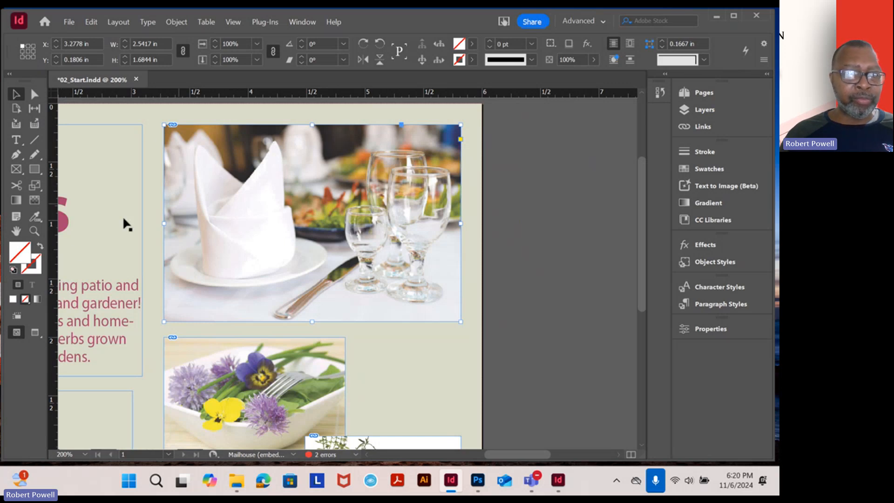
double_click(37, 272)
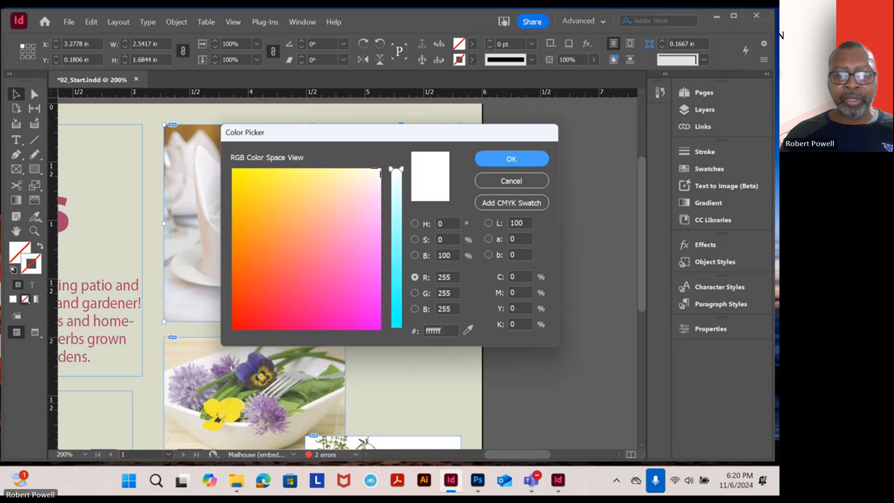
double_click(433, 331)
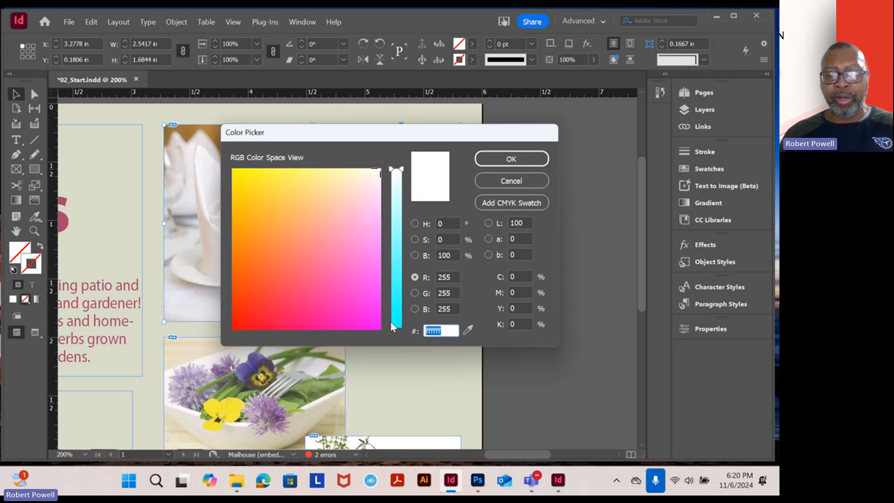
text(00000)
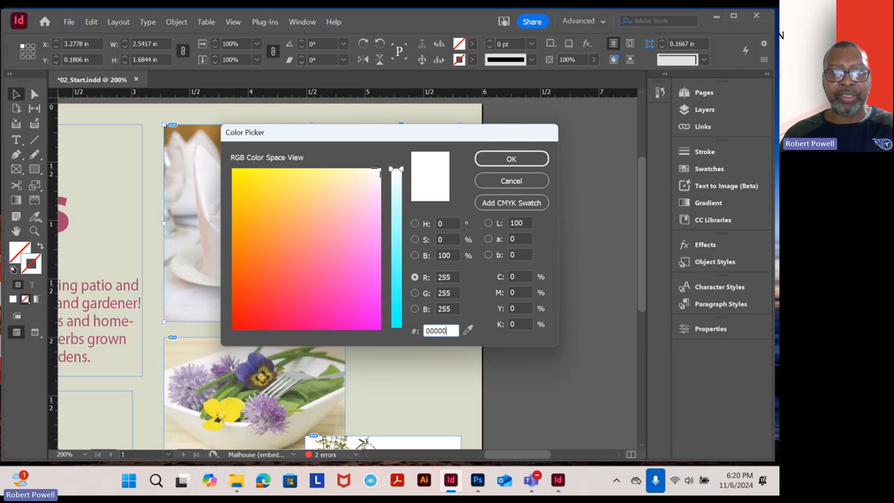
text(0)
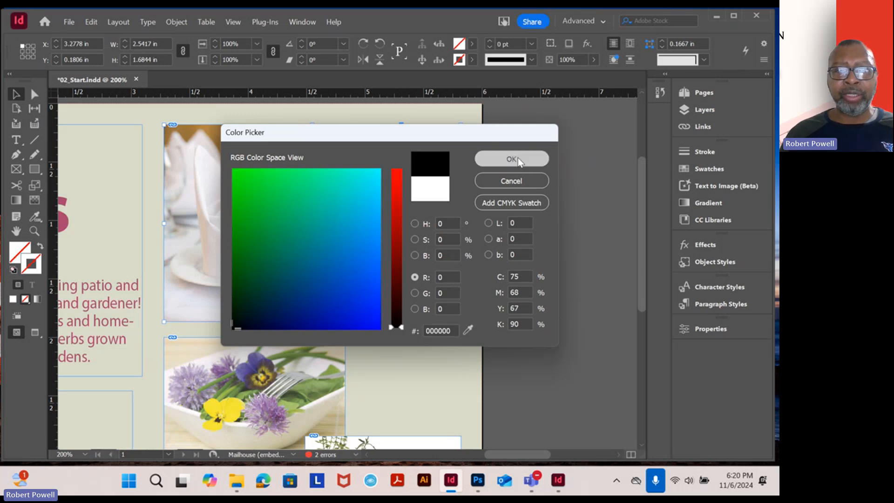
click(511, 159)
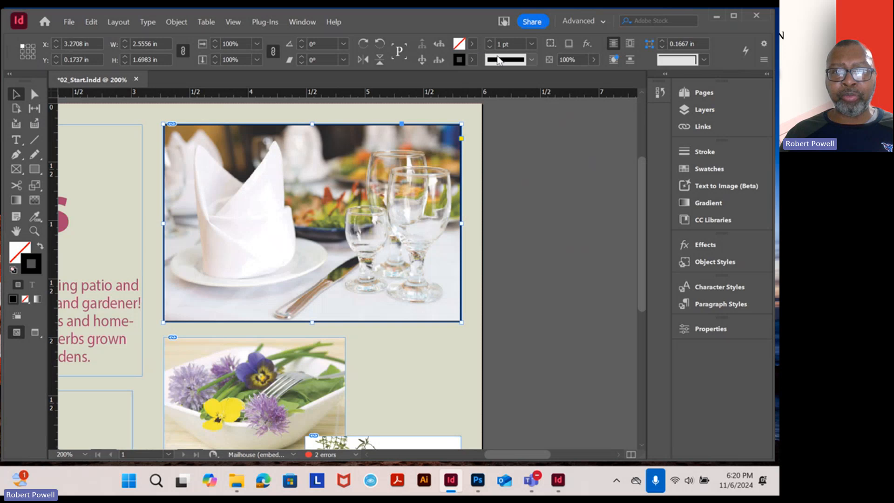
Try stroke weights of 5 pt, 2 pt and 20 pt on the dining room image's frame, and return it to 1 pt
click(532, 44)
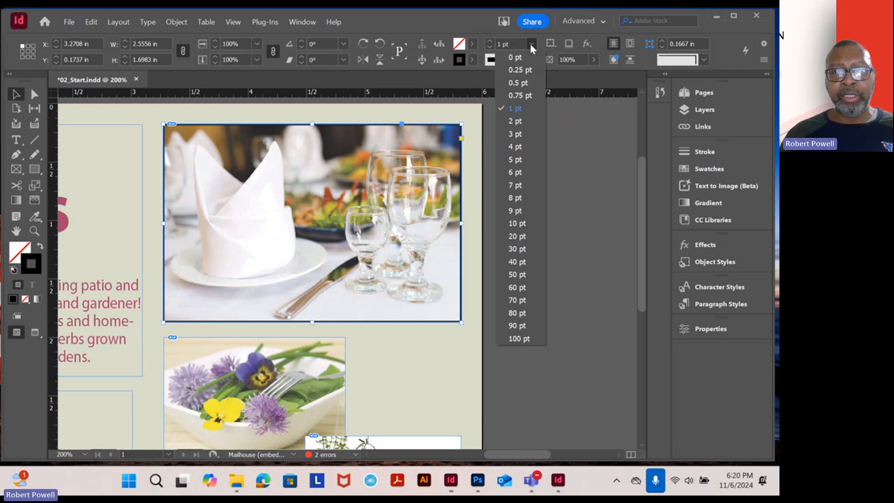
click(518, 159)
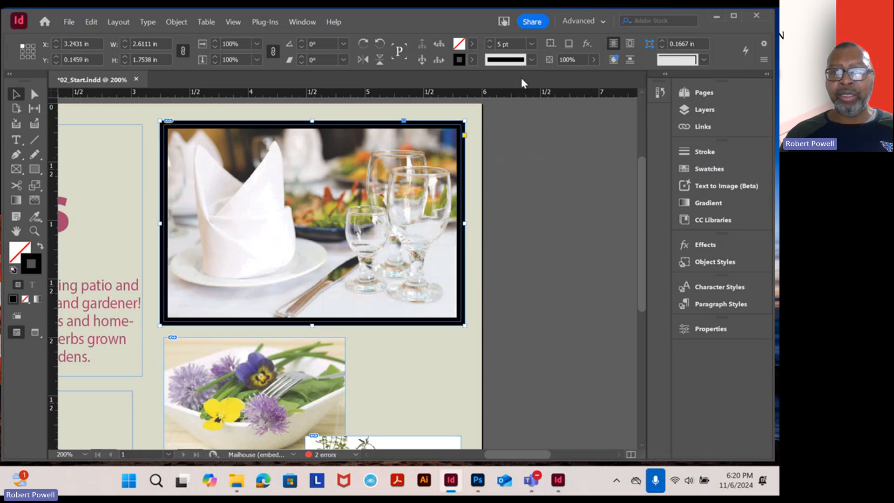
click(532, 44)
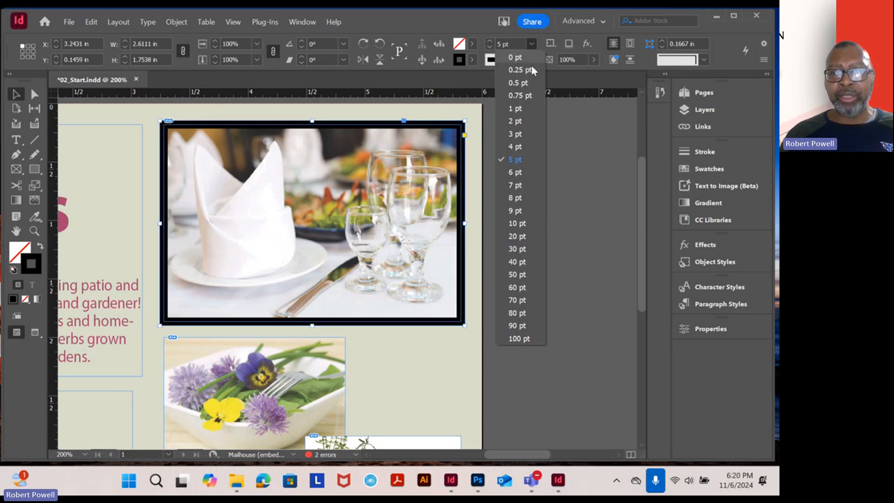
click(512, 122)
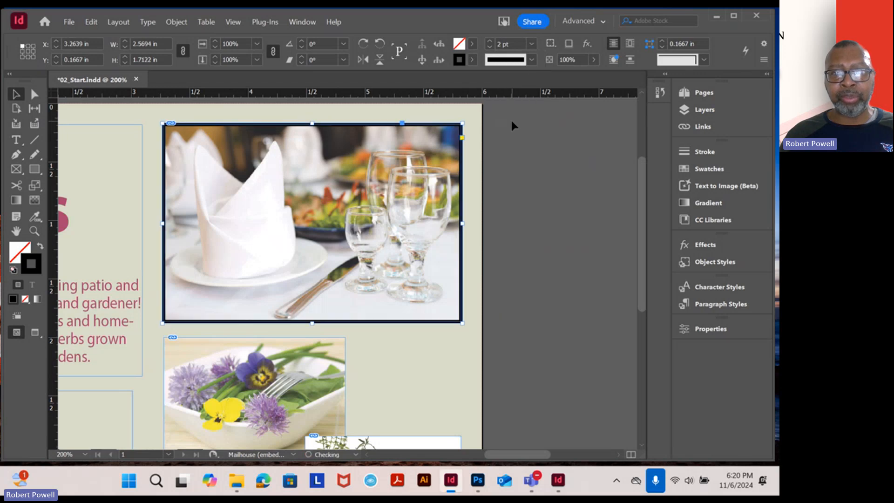
click(533, 43)
click(514, 234)
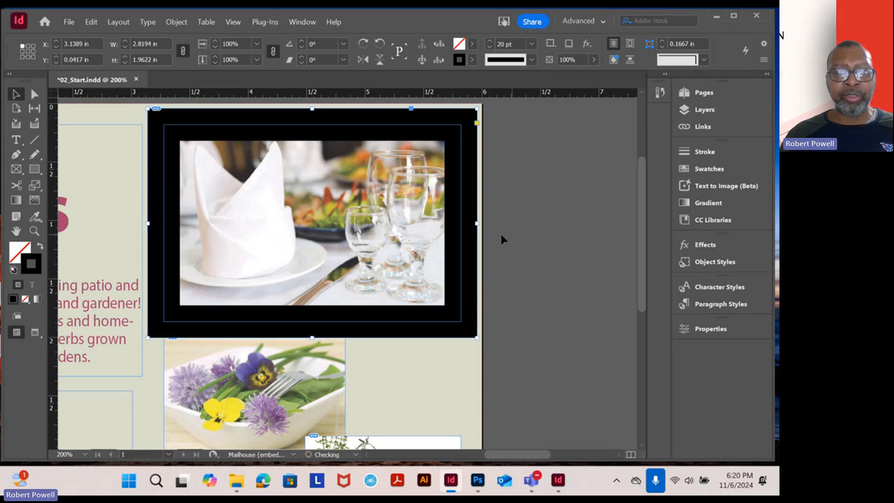
click(531, 43)
click(510, 108)
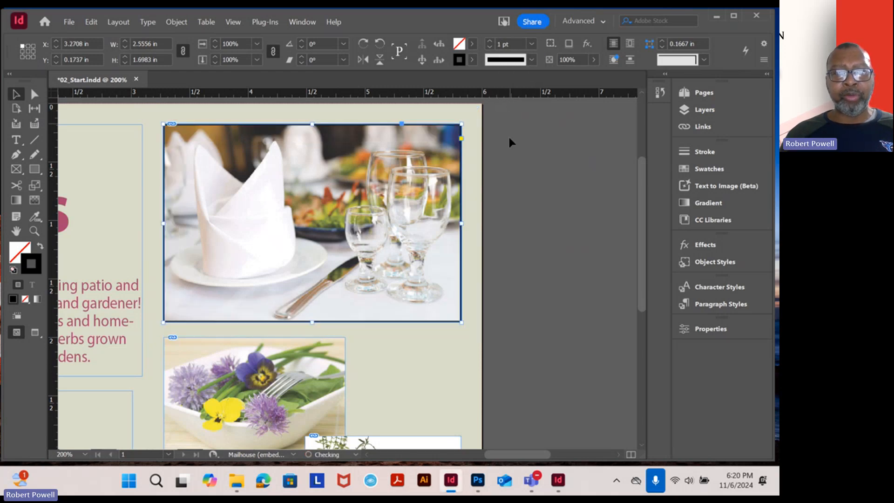
click(513, 194)
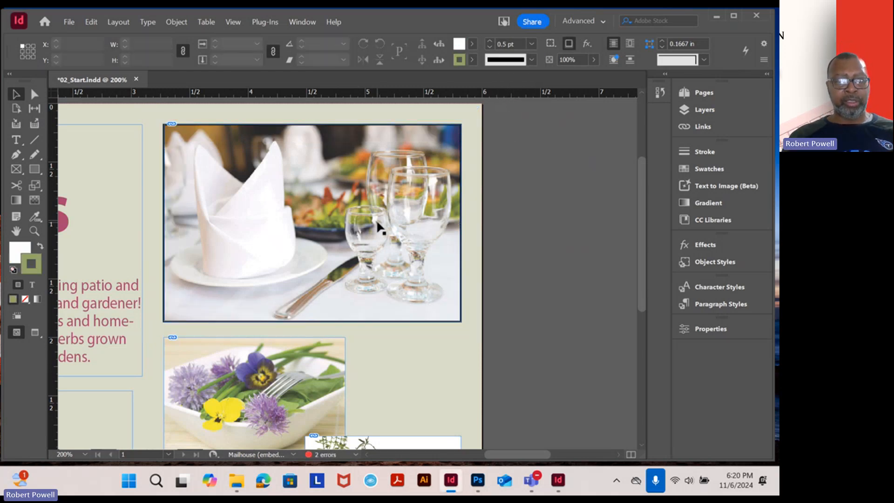
Delete the dining room image and its frame from the postcard
key(ctrl+1)
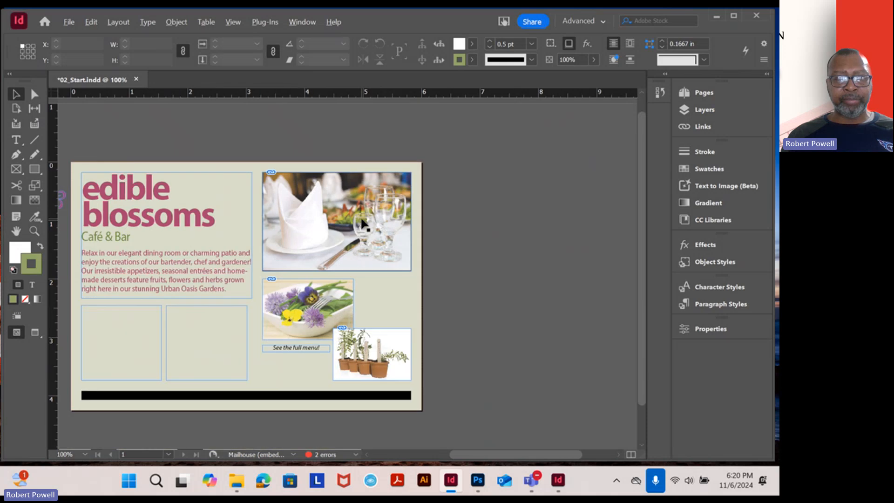
drag(402, 222, 397, 208)
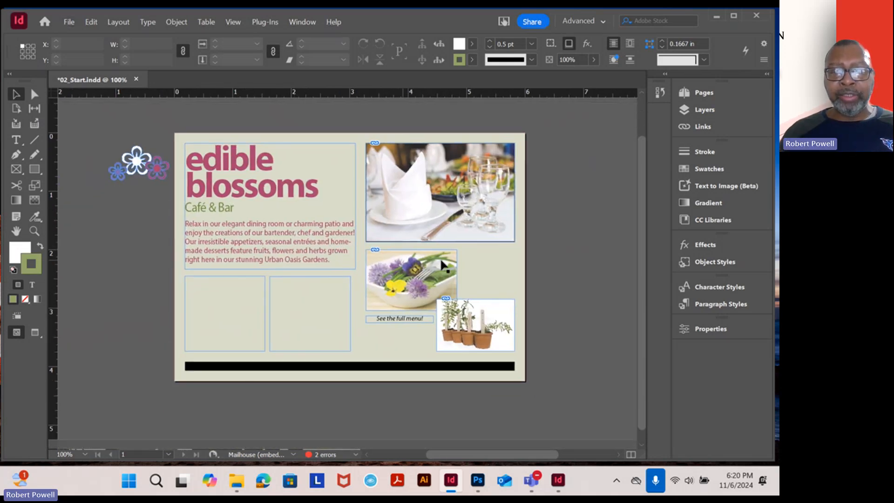
click(473, 193)
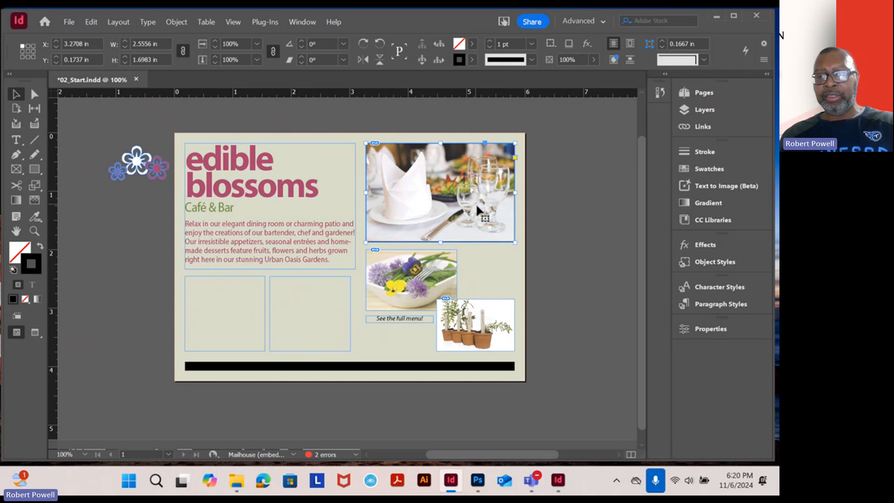
key(Delete)
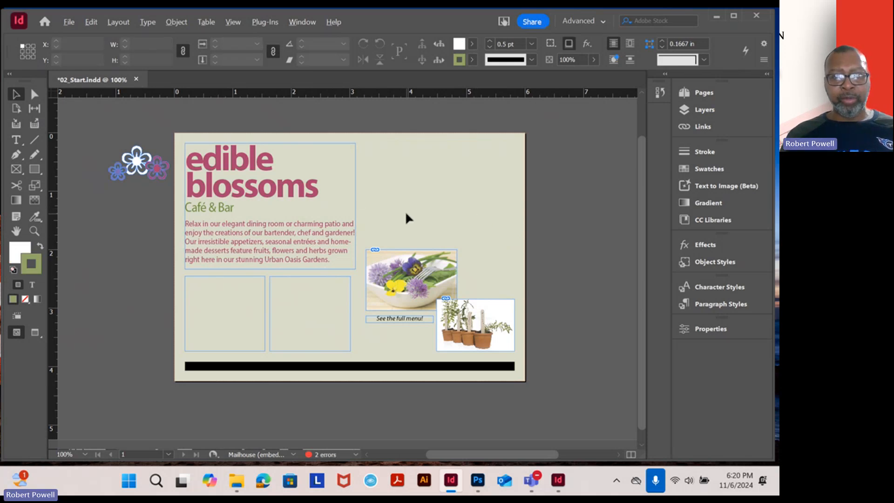
Place the DiningRoom image from the Lesson02 folder at about X 3.22 in, Y 0.18 in, sized about 7.11 by 4.74 in
scroll(406, 211, down, 1)
scroll(407, 211, up, 1)
drag(423, 295, 349, 237)
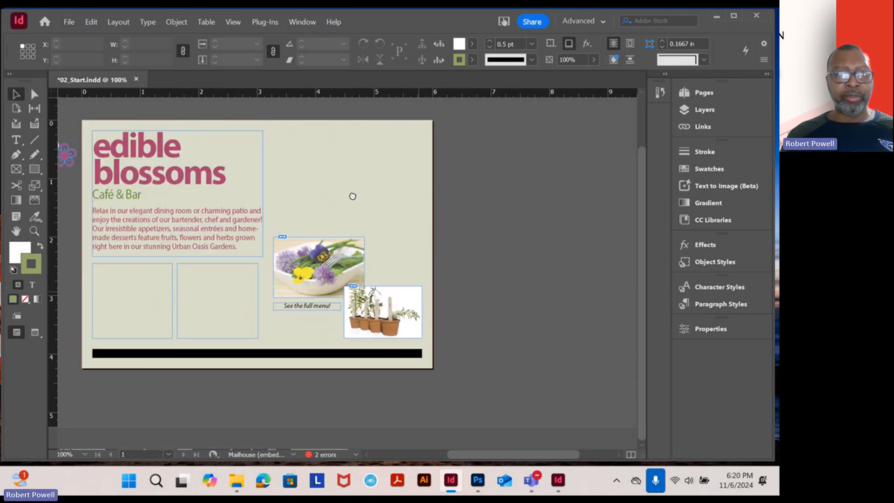
click(68, 23)
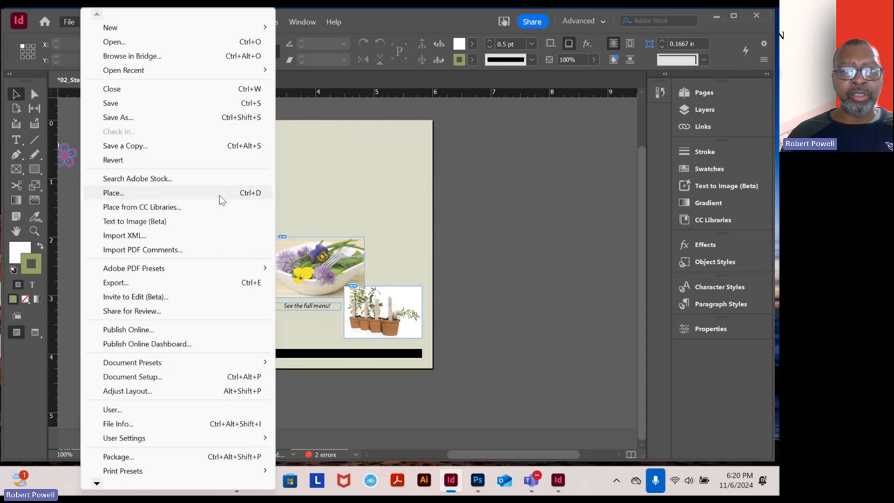
click(513, 203)
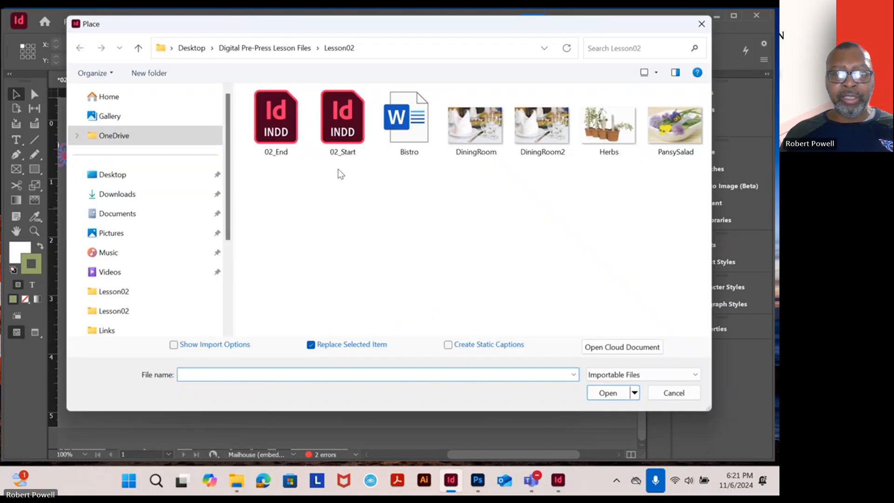
click(468, 132)
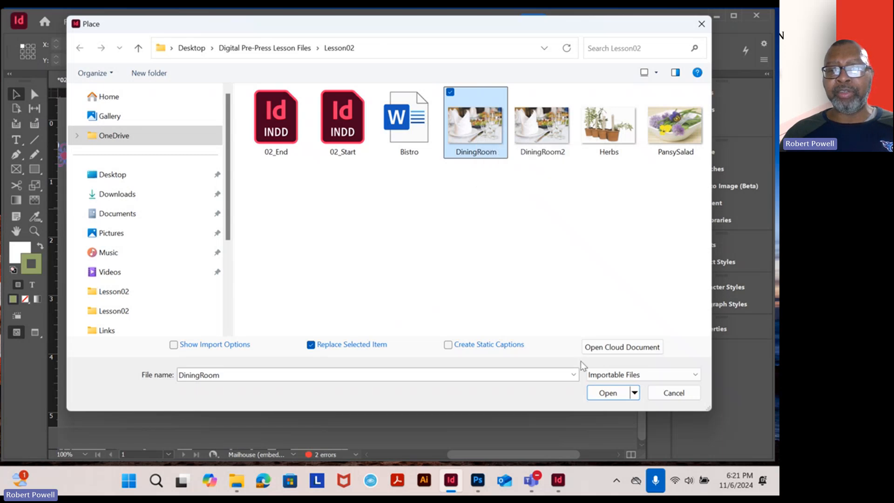
click(608, 393)
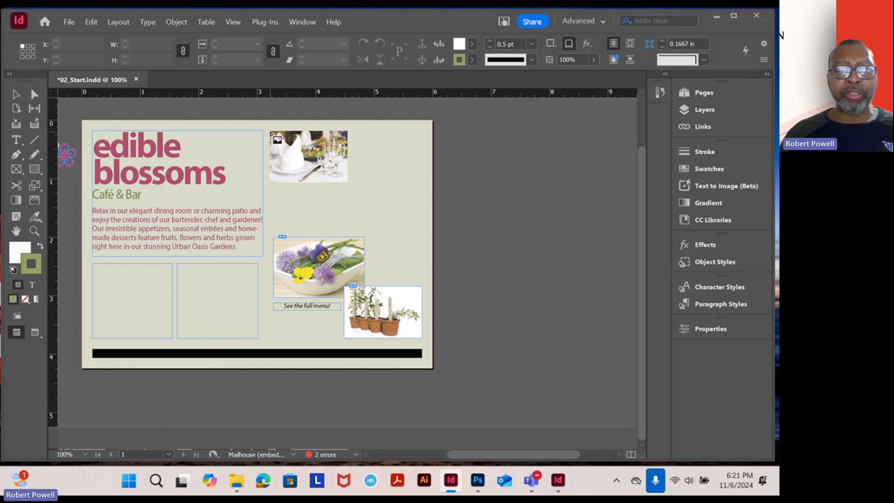
drag(270, 132, 272, 134)
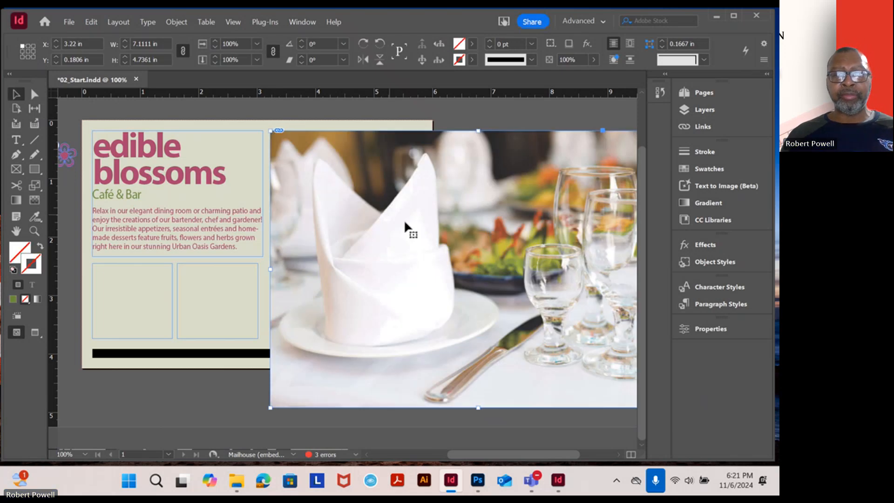
Scale the dining room image inside its frame to about 2.71 by 1.80 in and move it to the frame's upper-left corner
scroll(373, 233, right, 3)
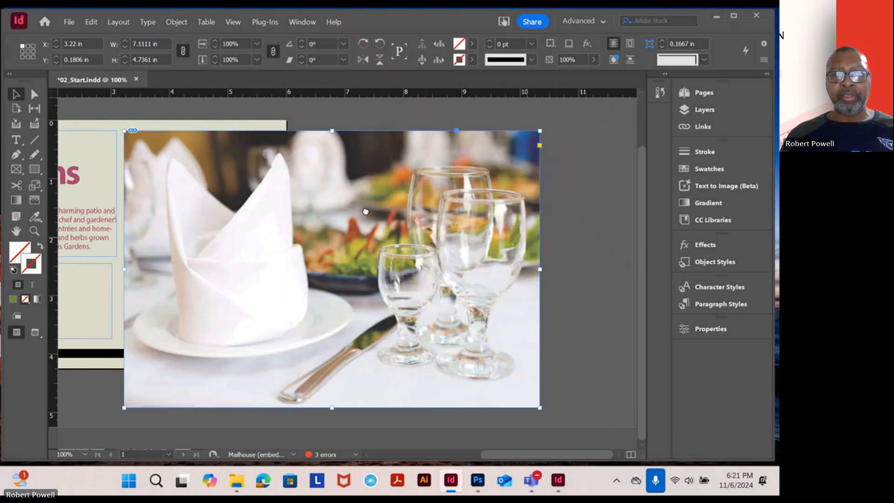
double_click(354, 243)
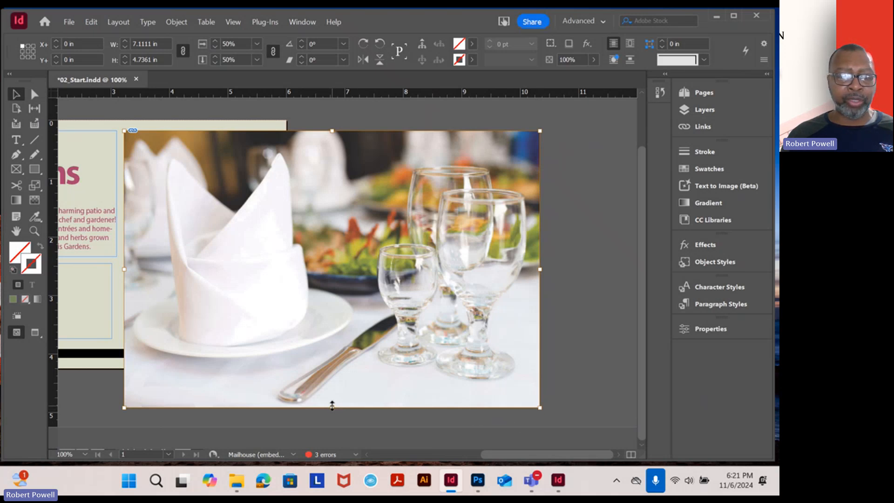
drag(332, 405, 324, 235)
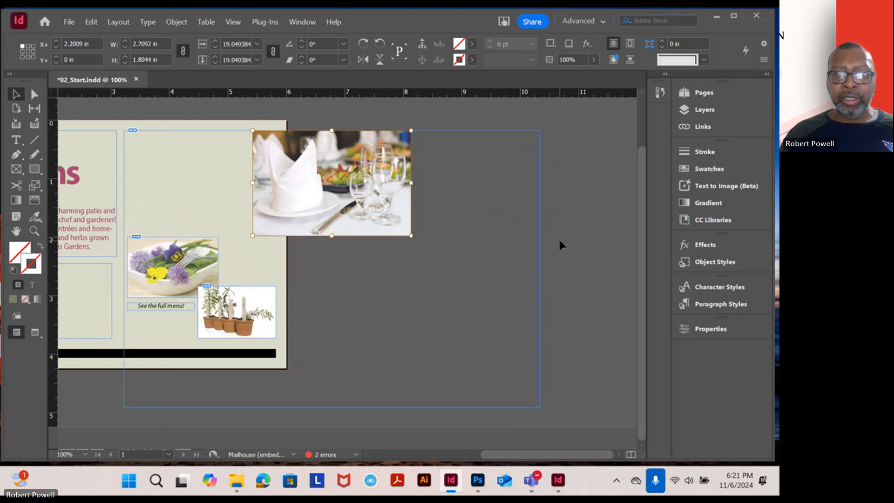
drag(348, 183, 221, 181)
Shrink the dining room image's frame to about 2.72 by 1.82 in around the scaled image
click(541, 215)
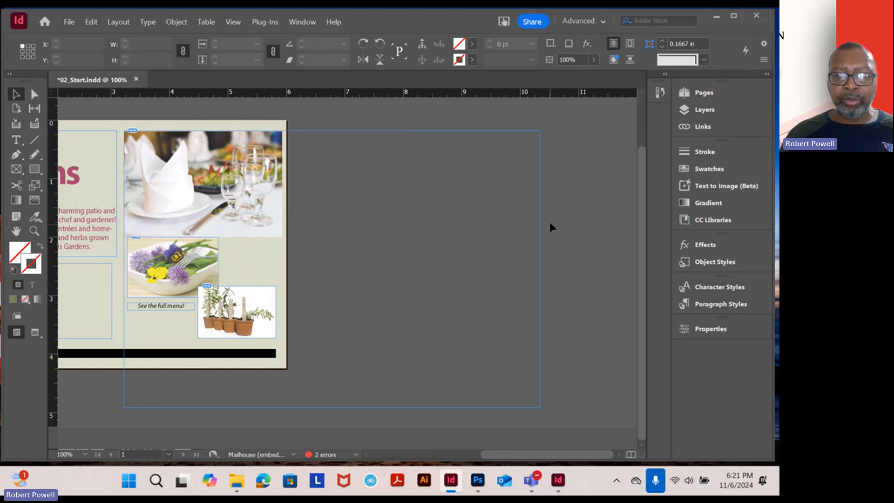
click(540, 217)
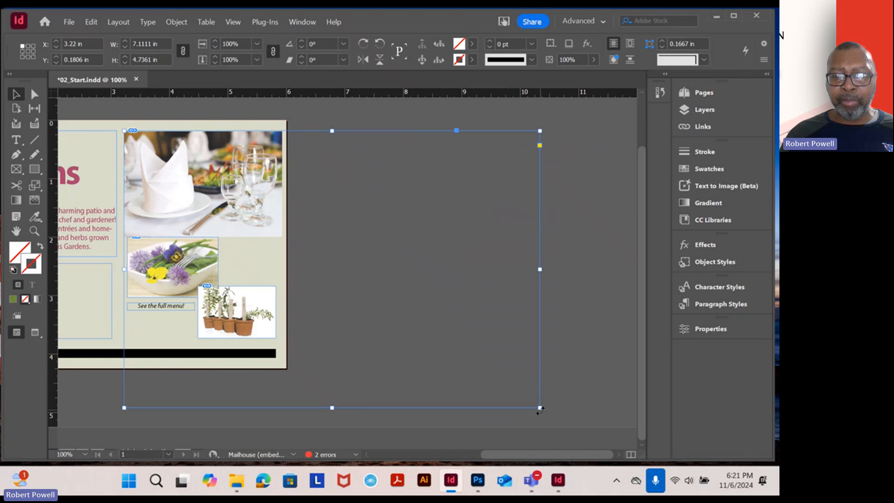
drag(540, 407, 286, 238)
drag(282, 237, 282, 236)
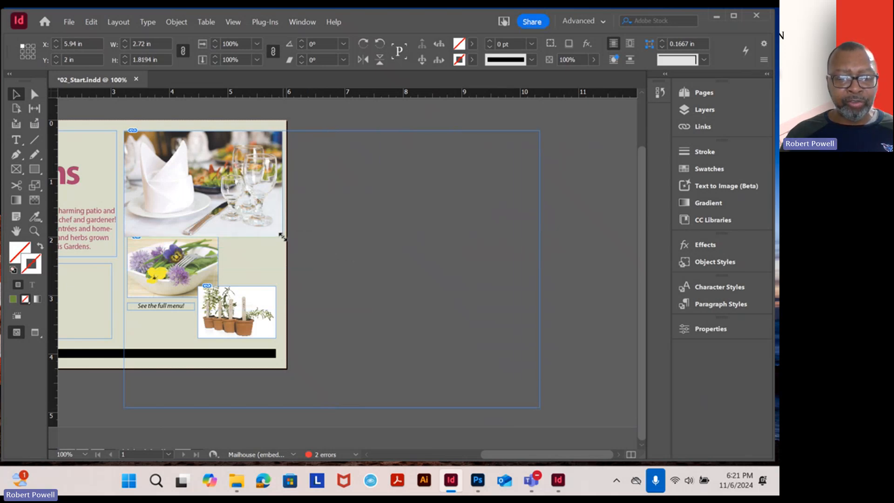
Scale the dining room image from both lower corners to about 2.56 by 1.71 in inside its frame
scroll(246, 230, up, 1)
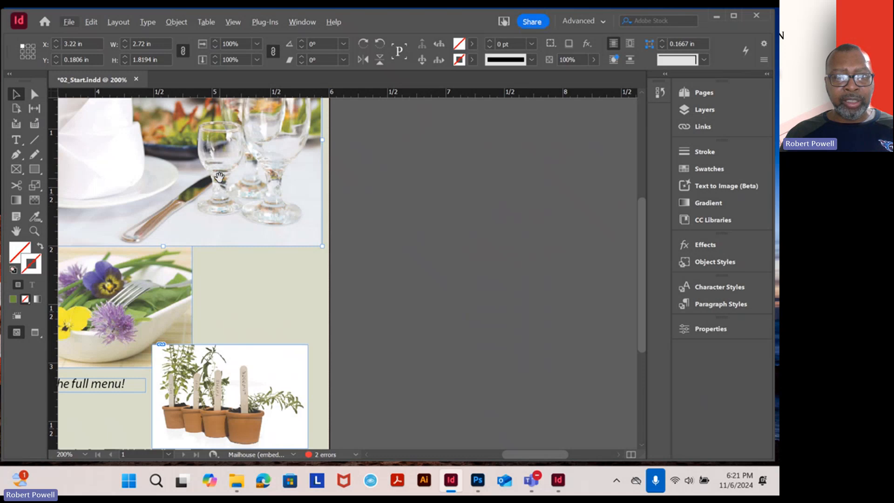
drag(227, 199, 406, 327)
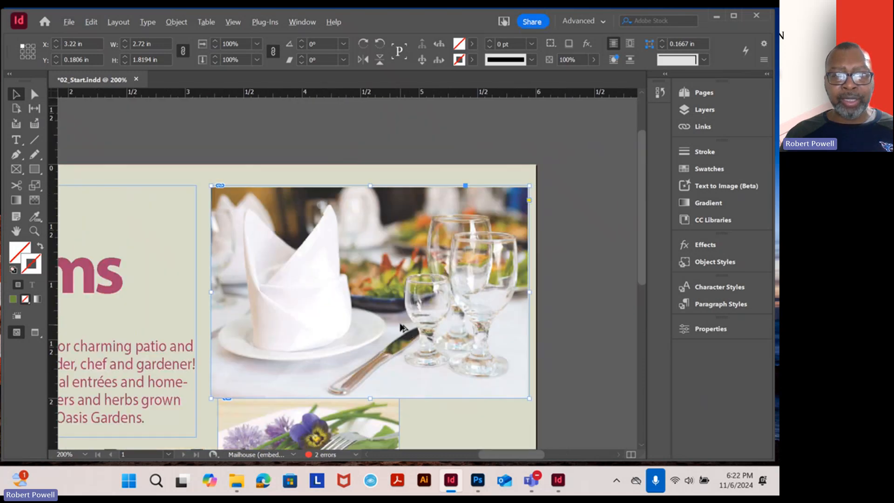
scroll(398, 321, up, 1)
scroll(394, 314, down, 1)
drag(396, 318, 418, 249)
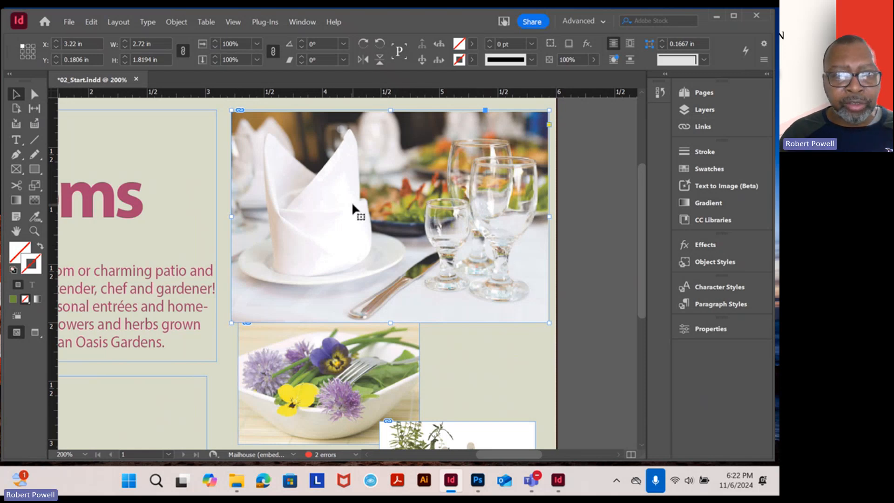
drag(351, 205, 353, 206)
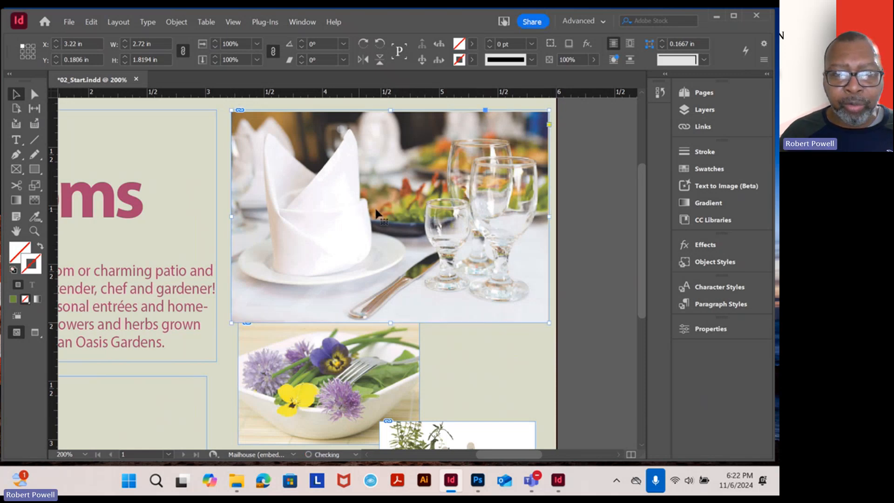
click(440, 206)
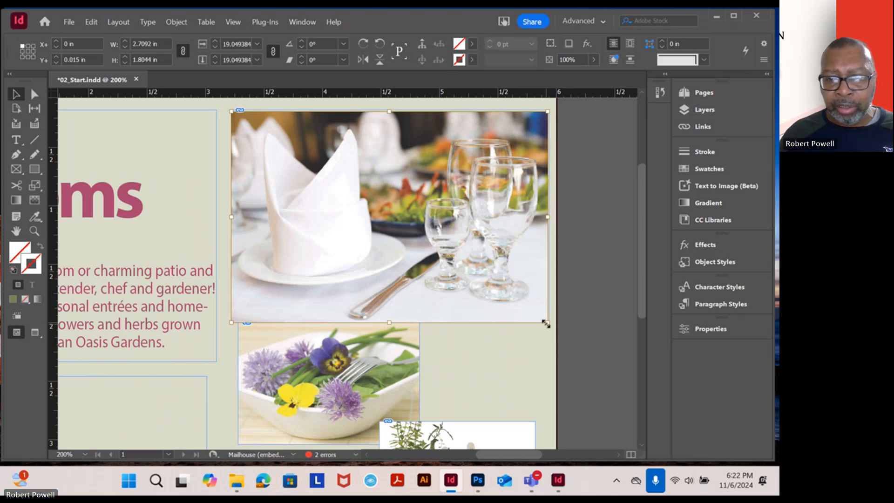
drag(545, 322, 538, 298)
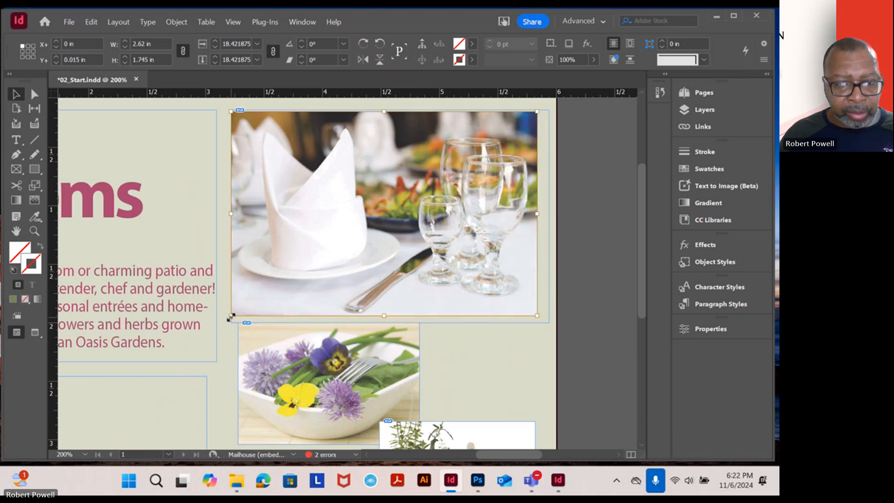
drag(231, 317, 238, 311)
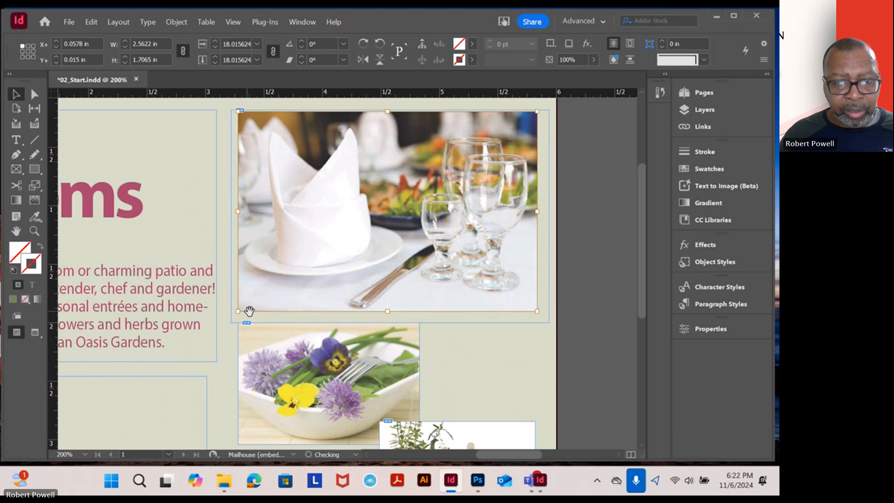
Fit the dining room image's frame closely around the image, at about X 3.28 in and sized about 2.57 by 1.71 in
click(579, 334)
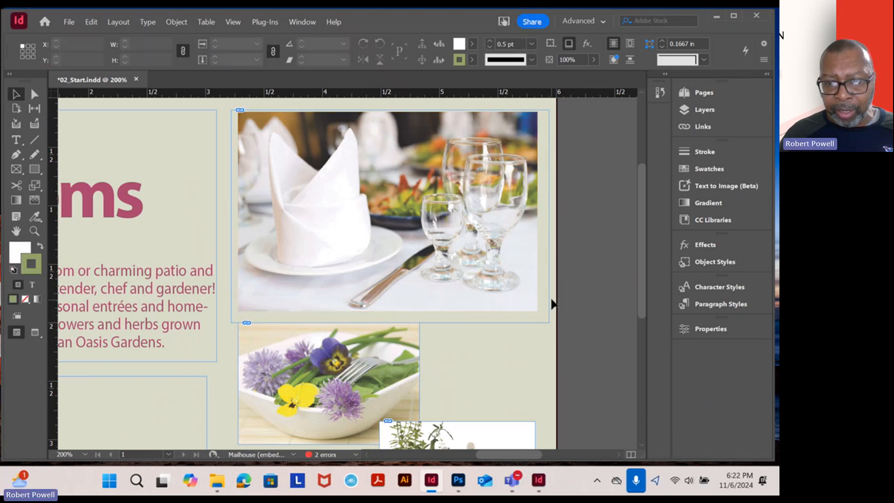
click(551, 303)
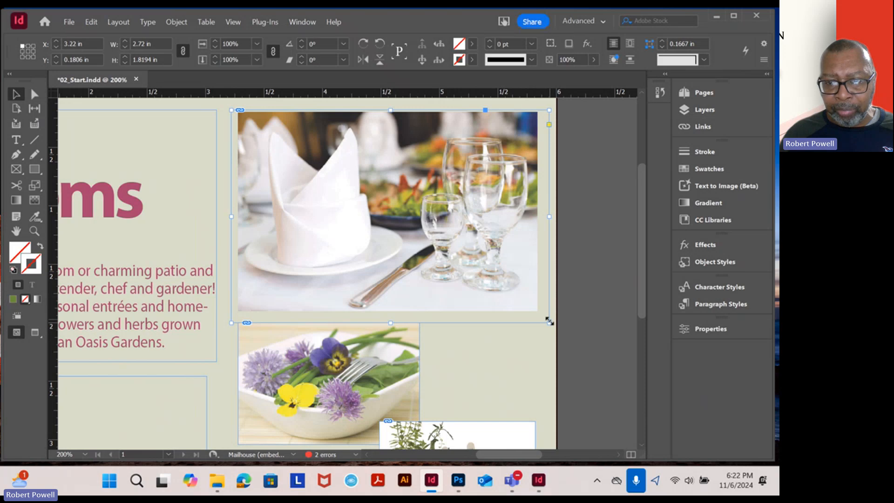
drag(551, 326, 539, 311)
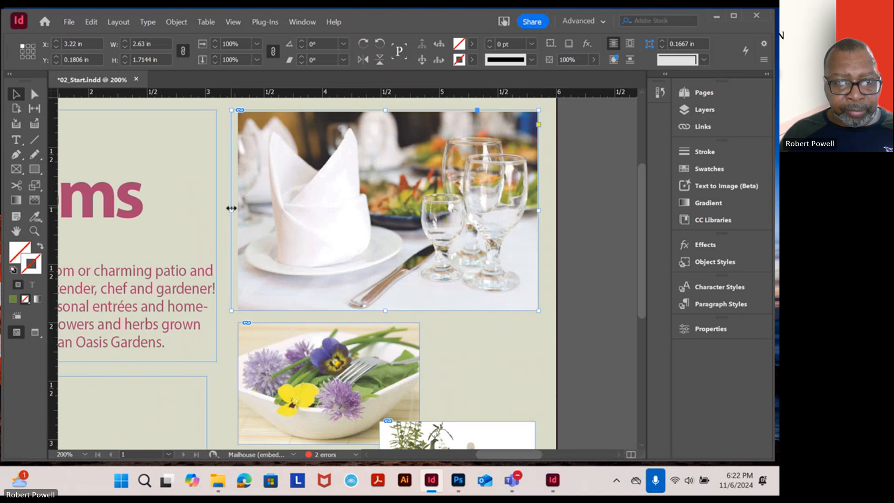
drag(232, 211, 238, 211)
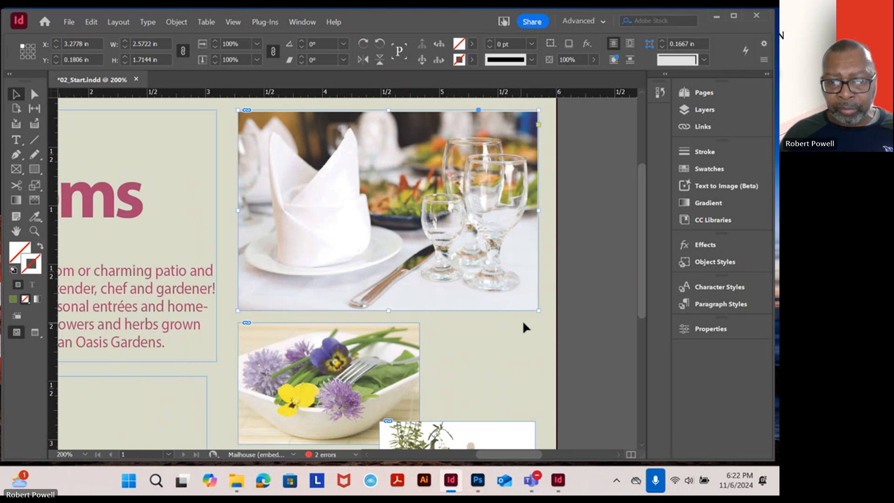
click(587, 293)
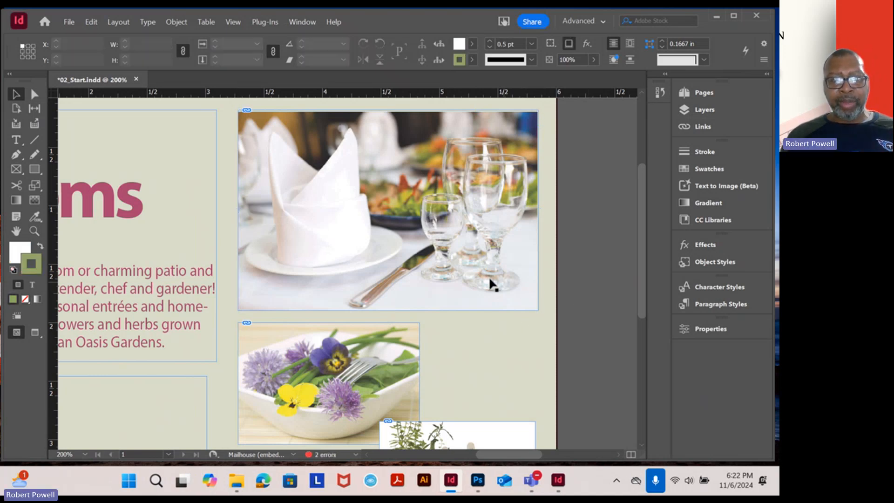
Place the Herbs image from the Lesson02 folder on the postcard at about X 3.44 in, Y 1.65 in
scroll(460, 278, down, 2)
scroll(460, 278, down, 1)
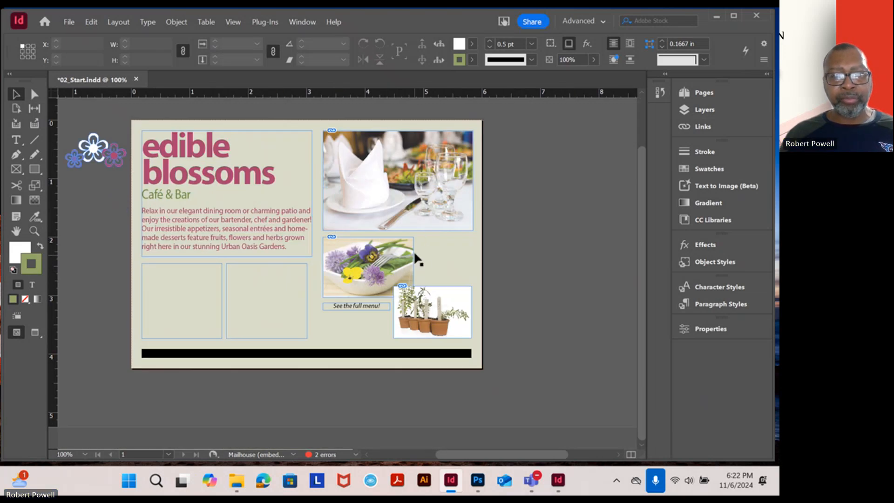
scroll(418, 246, up, 3)
scroll(417, 246, down, 1)
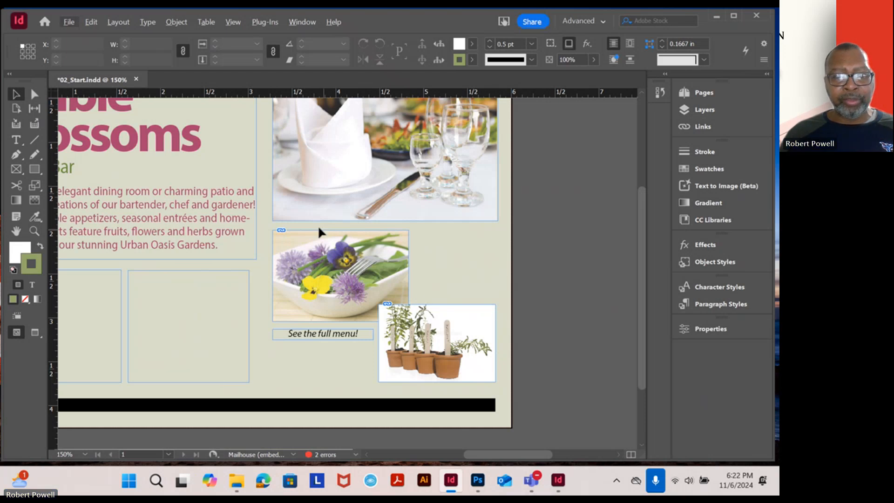
click(68, 24)
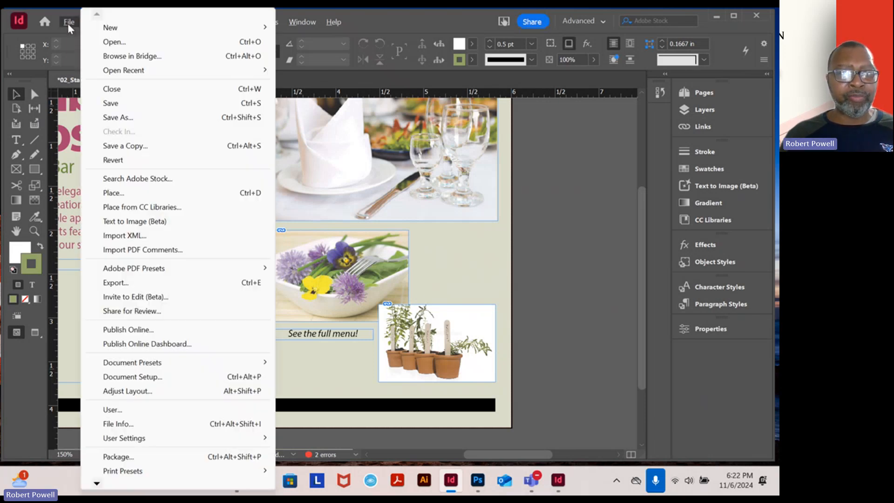
click(117, 195)
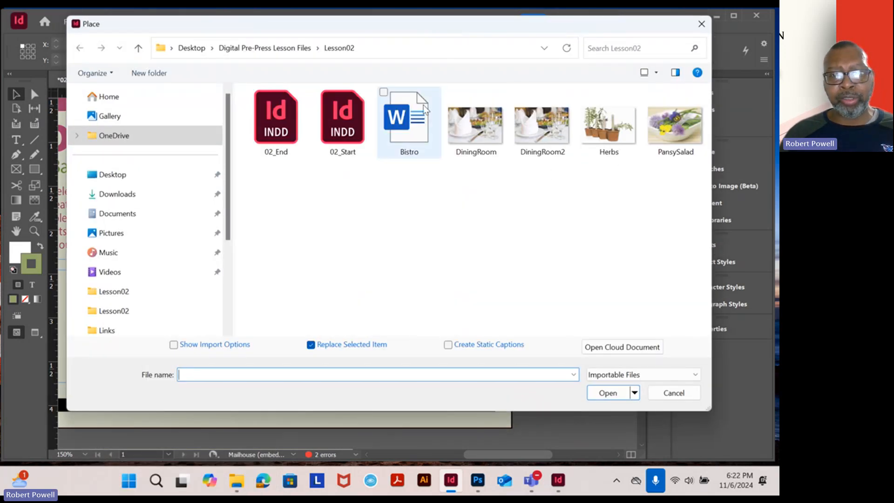
mouse_move(608, 140)
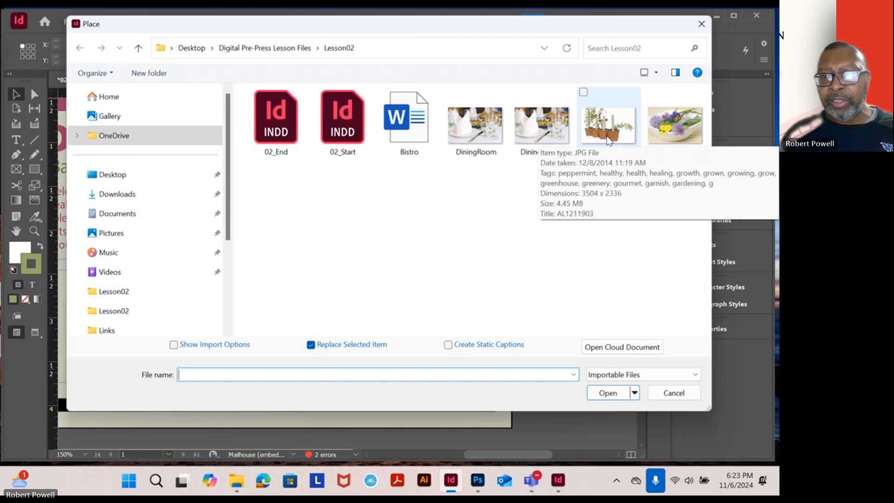
double_click(608, 128)
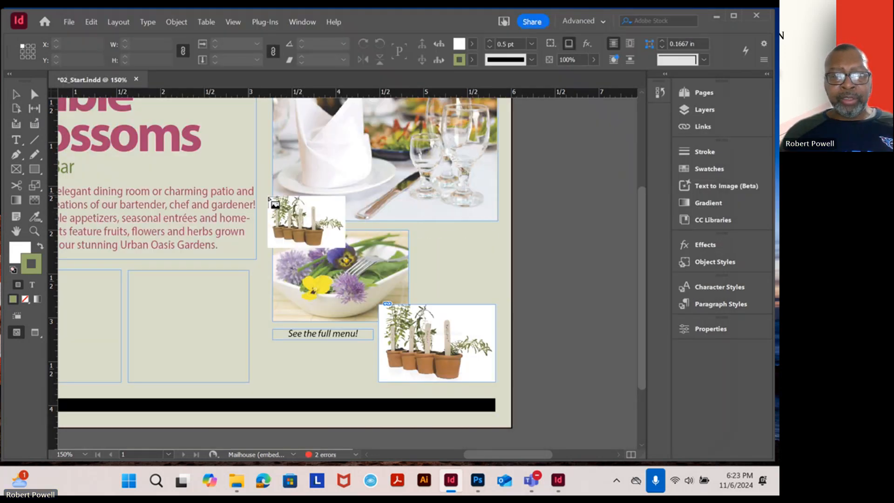
click(286, 199)
Move the herbs frame to about X -0.4 in, Y -1.02 in, and scale the image inside it to about 2.03 by 1.35 in
key(ctrl+minus)
key(ctrl+minus)
key(ctrl+minus)
key(ctrl+minus)
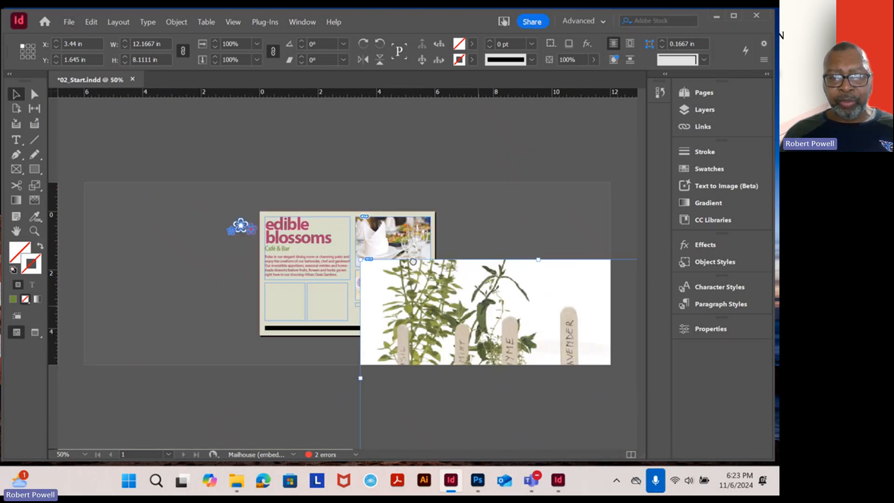
drag(482, 309, 372, 233)
double_click(417, 240)
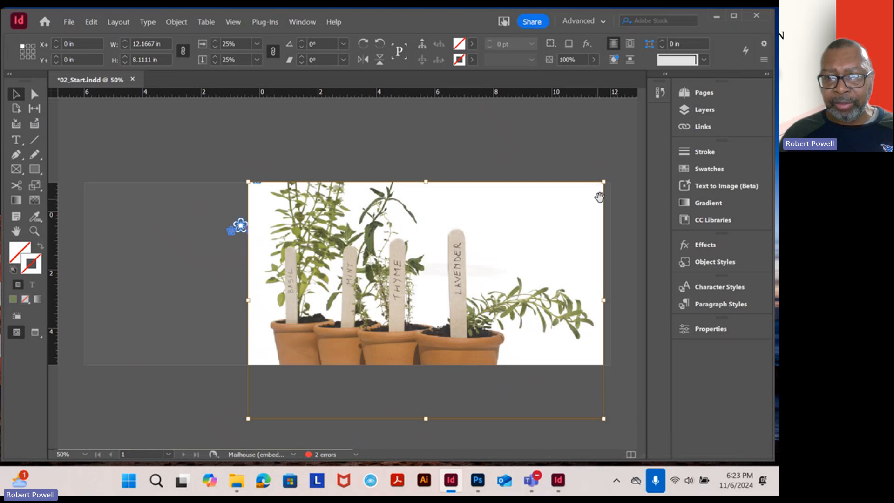
drag(604, 182, 416, 262)
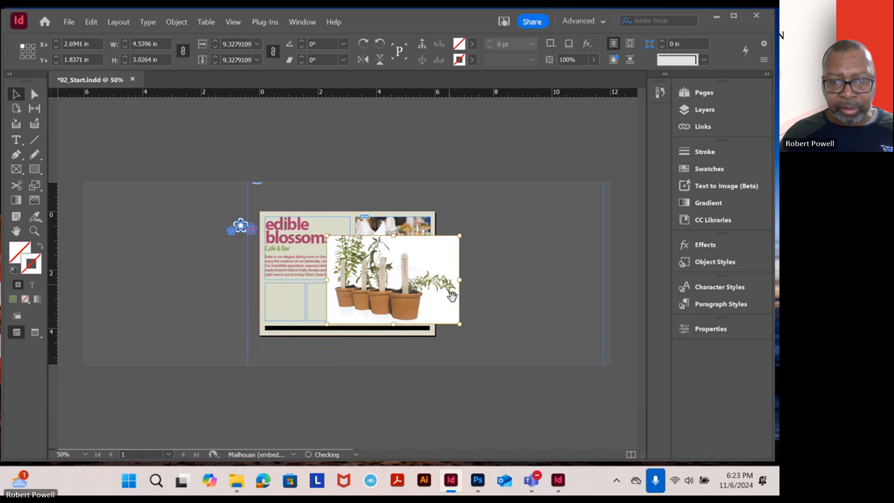
drag(460, 323, 366, 258)
Shrink the herbs image's frame to about 6.12 by 3.13 in and move it to about X 1.55 in, Y 0.30 in
click(611, 263)
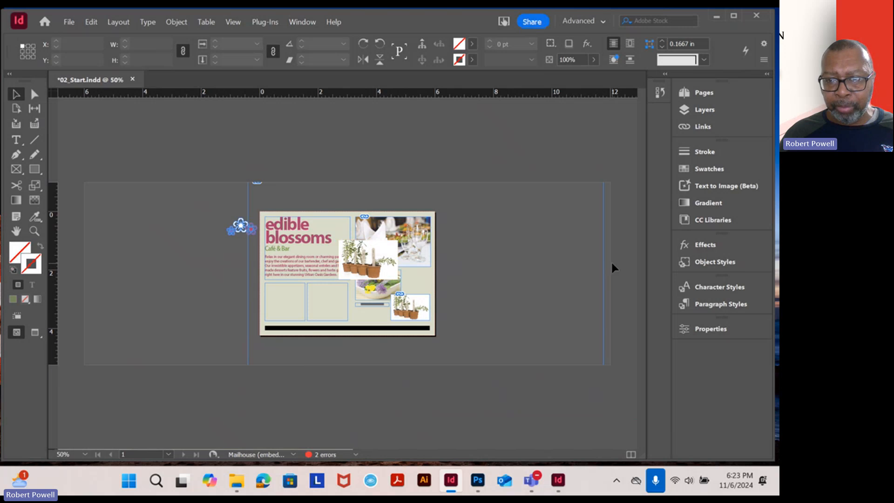
click(604, 269)
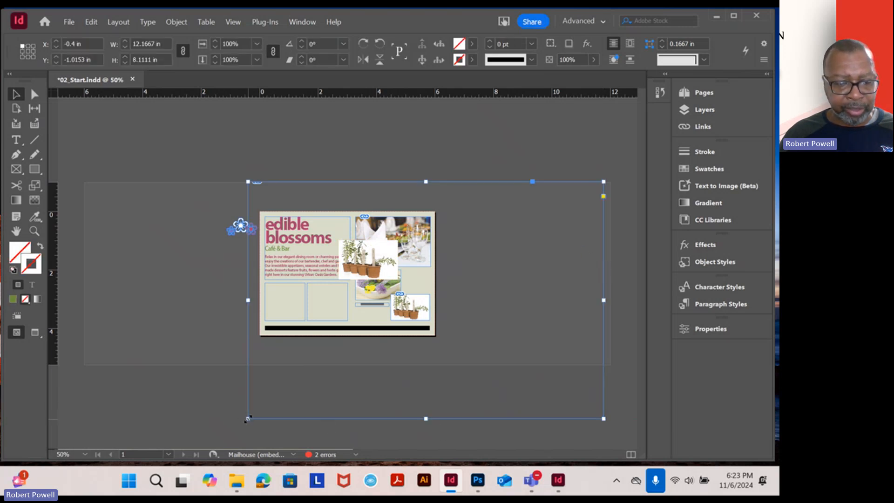
drag(247, 420, 425, 300)
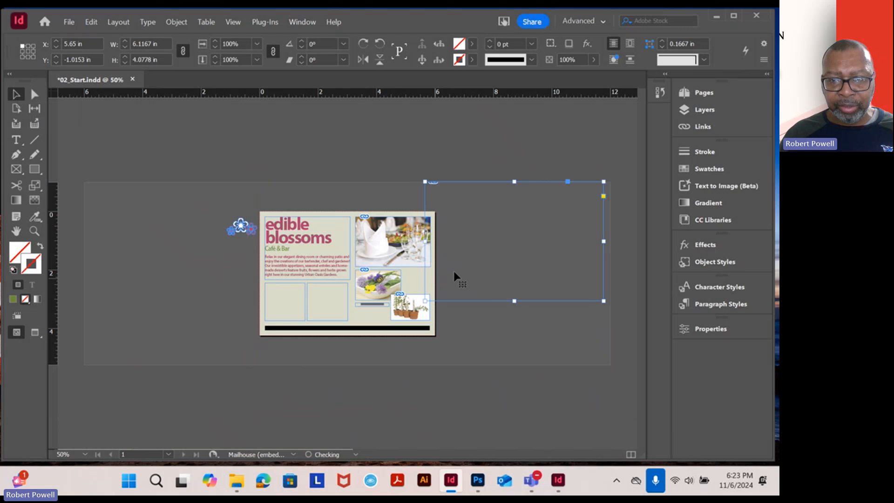
drag(462, 251, 555, 253)
drag(603, 272, 483, 311)
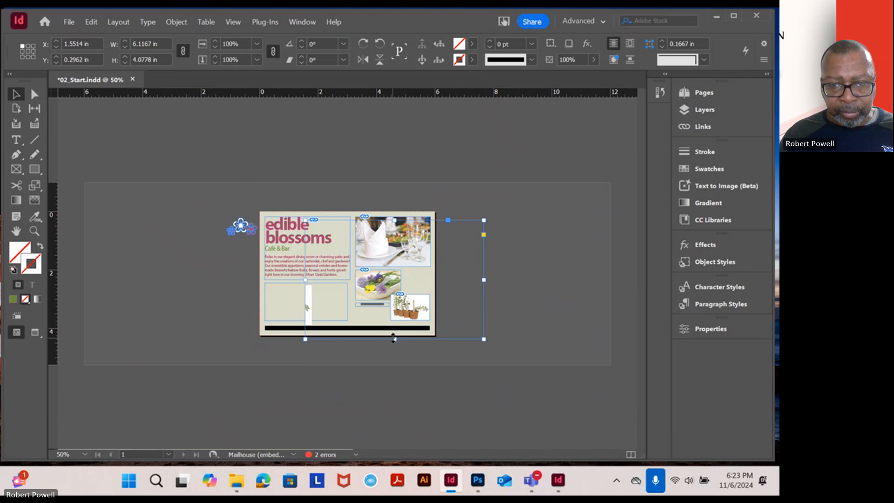
drag(396, 336, 395, 311)
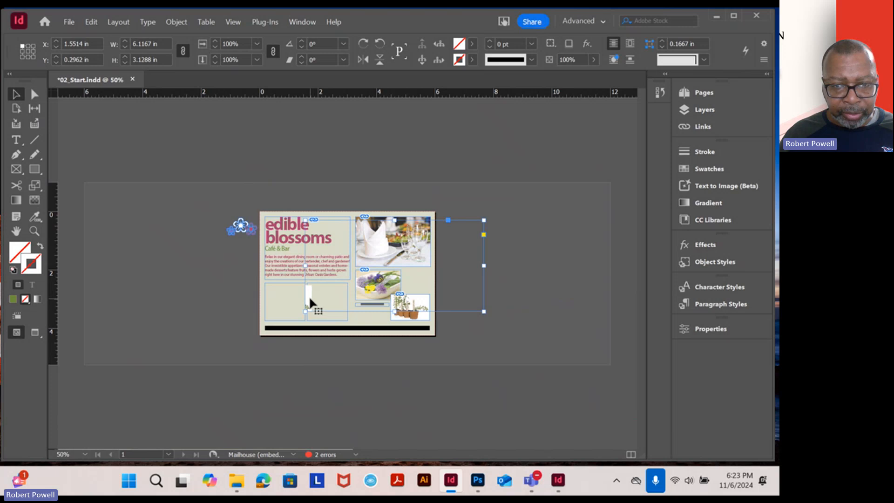
Move the herbs image inside its frame to an offset of about X 2.24 in, Y 1.39 in, just below the dining room photo
drag(309, 295, 428, 281)
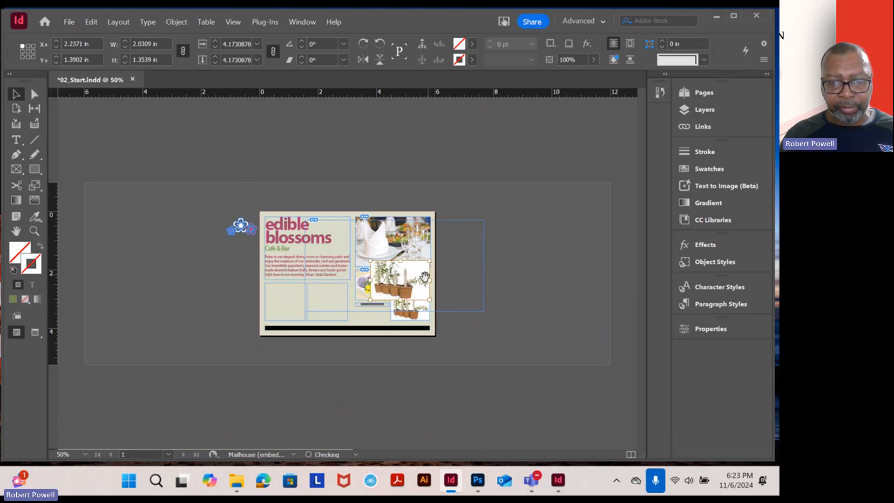
scroll(441, 293, up, 4)
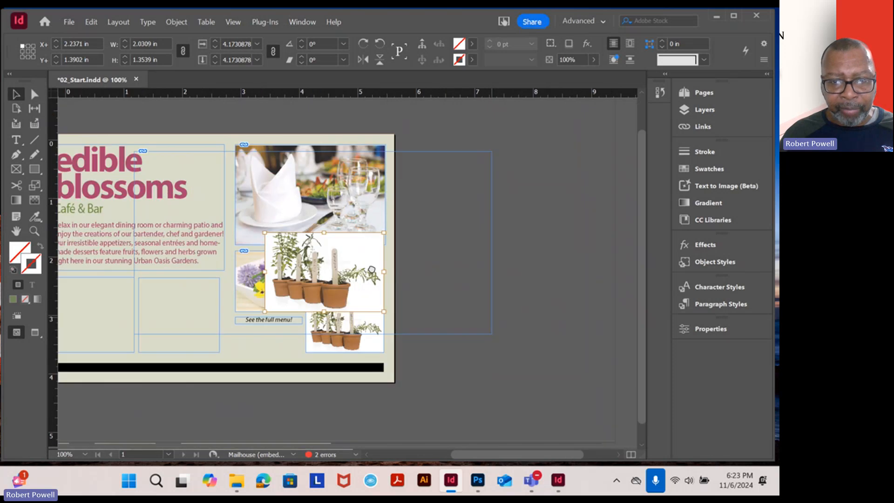
drag(353, 264, 413, 277)
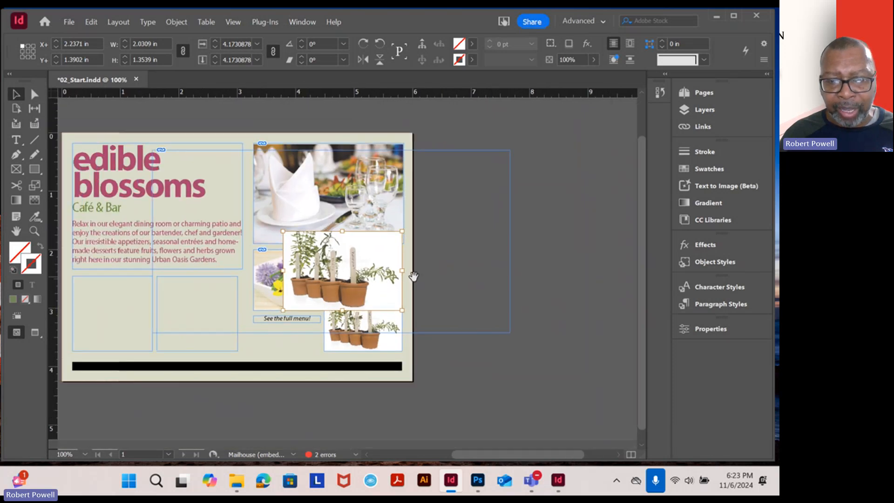
Crop the full-page herbs frame to about 1.26 by 1.19 in, at about X 4.56 in, Y 1.71 in
click(511, 262)
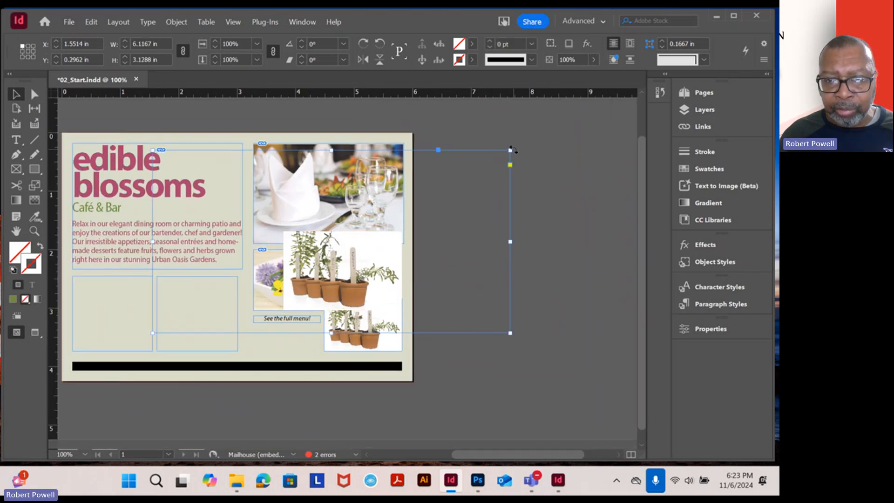
drag(510, 150, 402, 233)
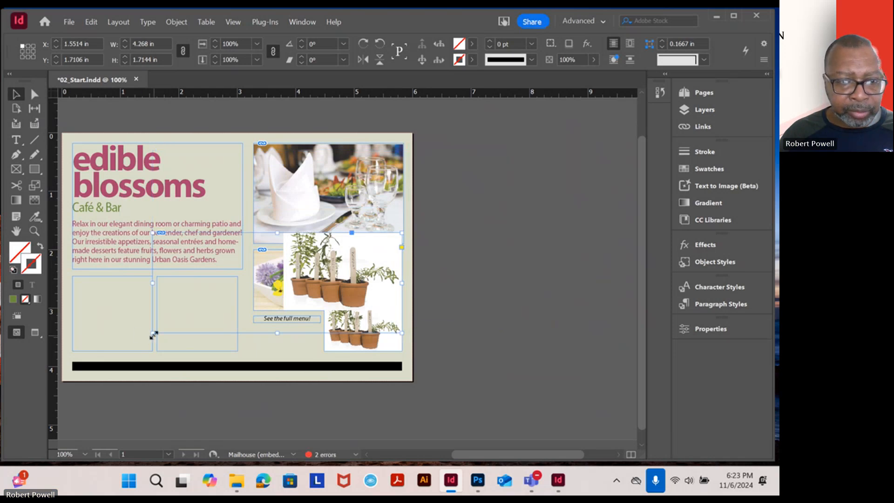
drag(154, 334, 330, 303)
scroll(330, 291, up, 2)
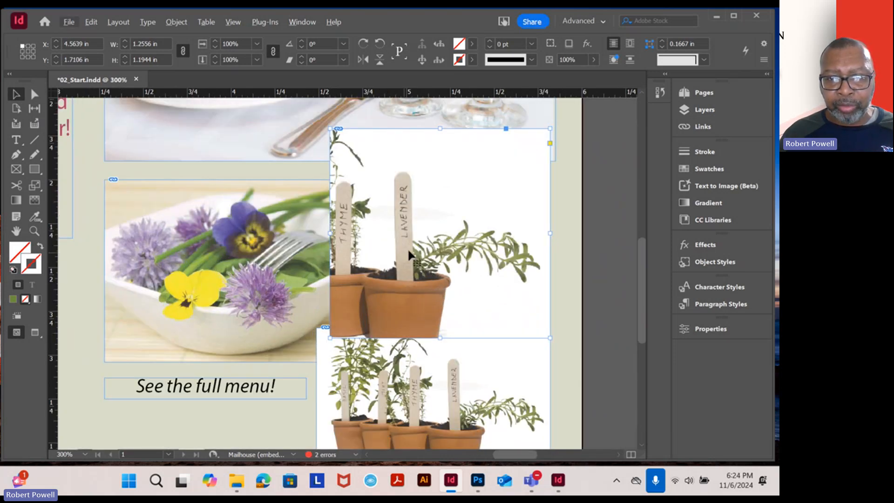
scroll(421, 196, down, 1)
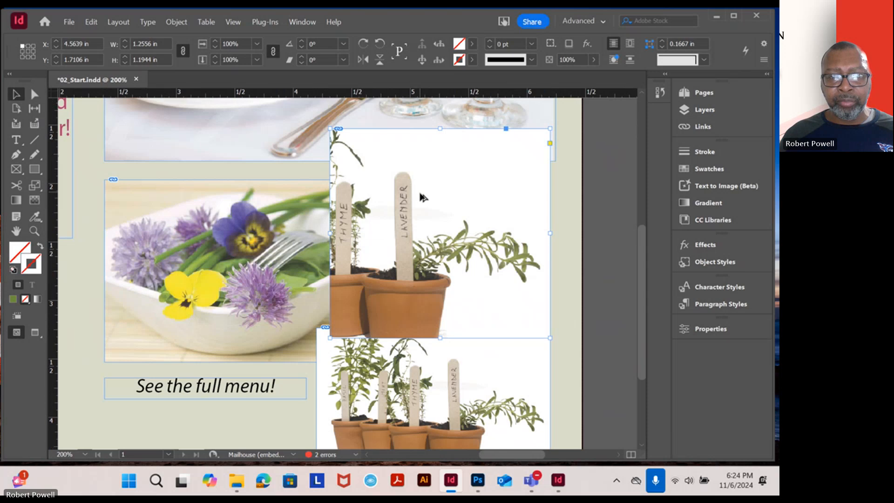
scroll(421, 197, down, 1)
Scale the herbs image inside its frame to about 0.85 by 0.57 in, offset about X 0.40 in, Y 0.30 in
click(435, 222)
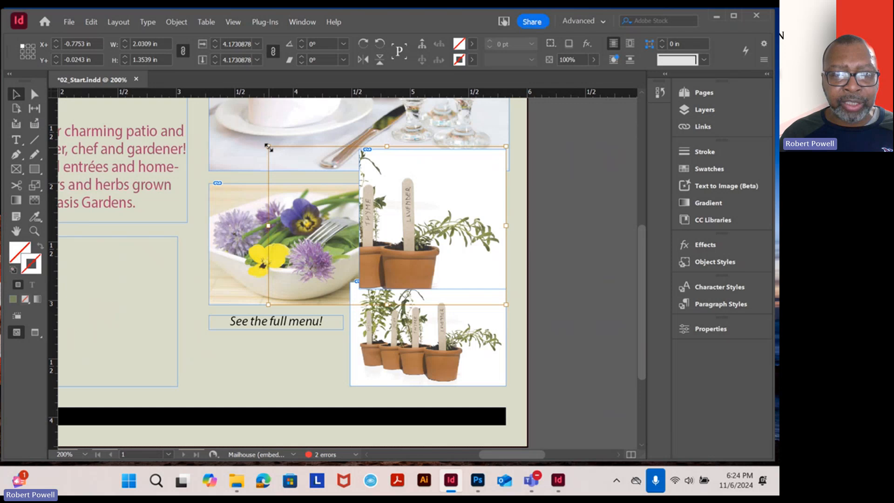
drag(269, 147, 461, 228)
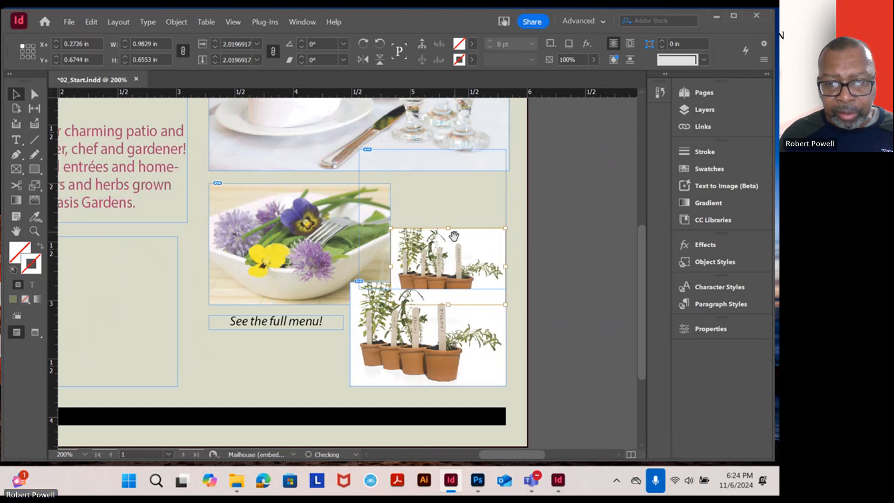
drag(460, 278, 465, 241)
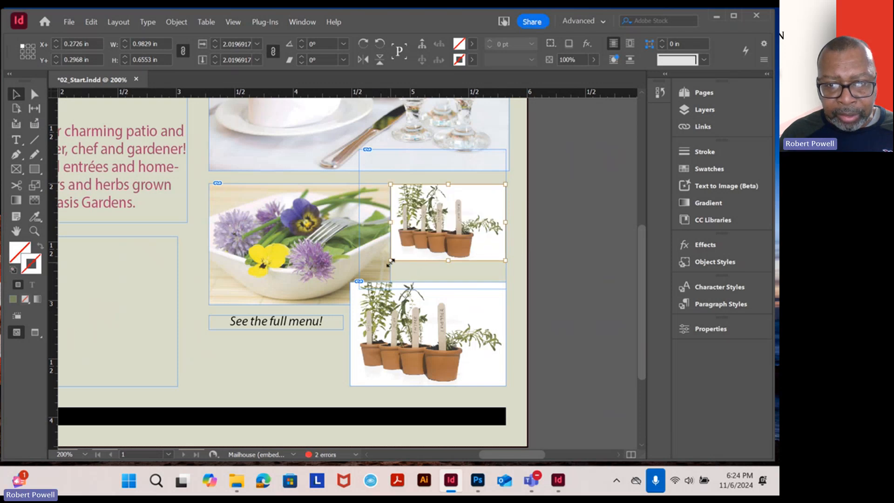
drag(392, 262, 419, 251)
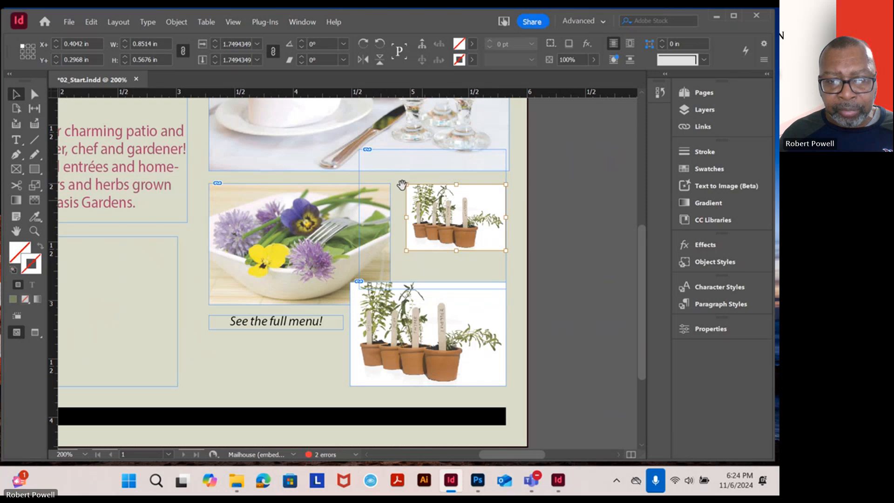
click(549, 190)
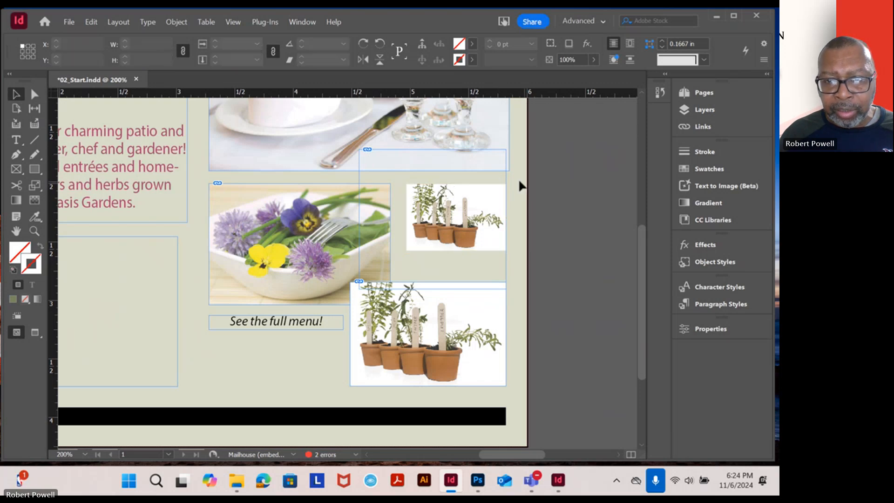
Crop the herbs frame around its scaled image to about 0.85 by 0.59 in, at about X 4.97 in, Y 2 in
click(504, 173)
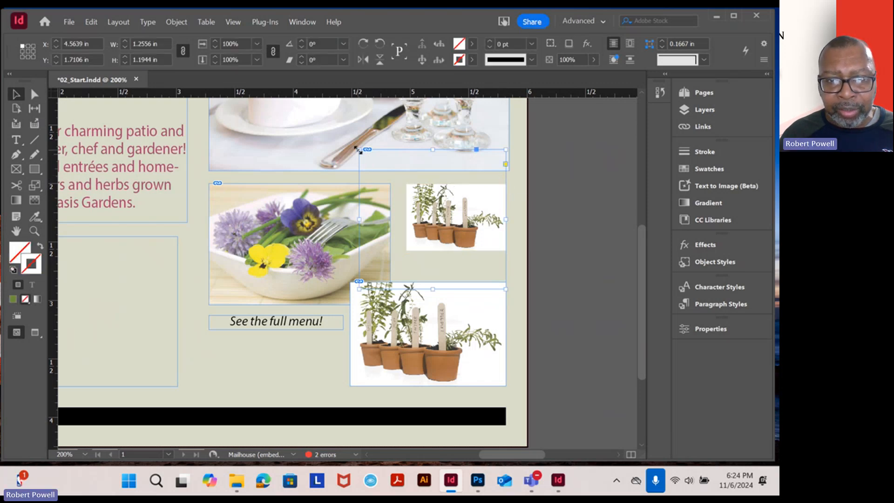
drag(359, 150, 407, 182)
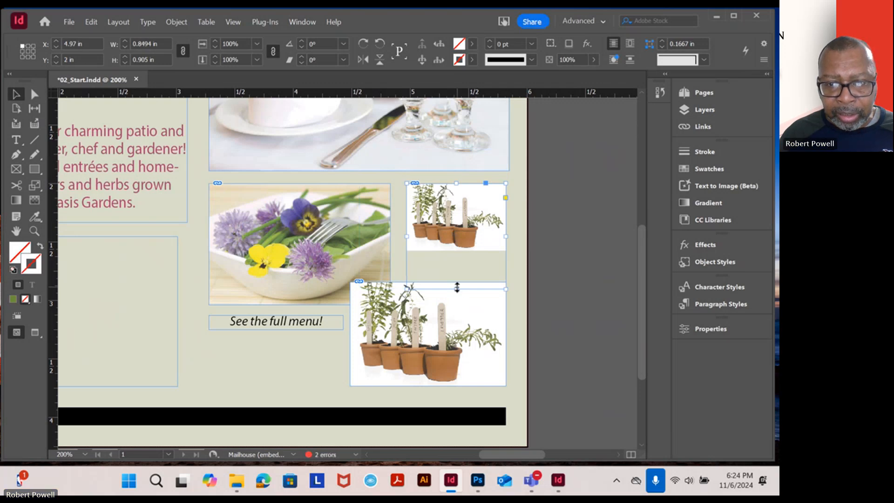
drag(457, 287, 457, 251)
click(546, 247)
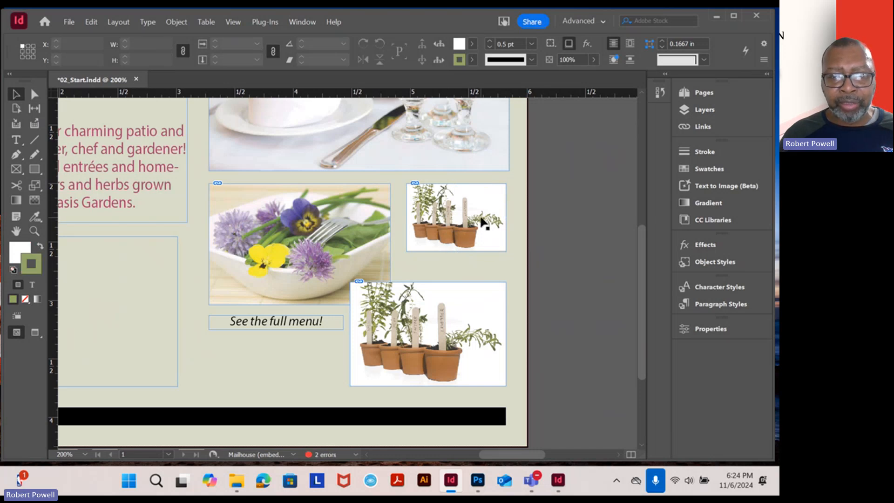
Try moving the small herbs frame to about X 4.88 in, Y 2.05 in, and undo the move
click(484, 223)
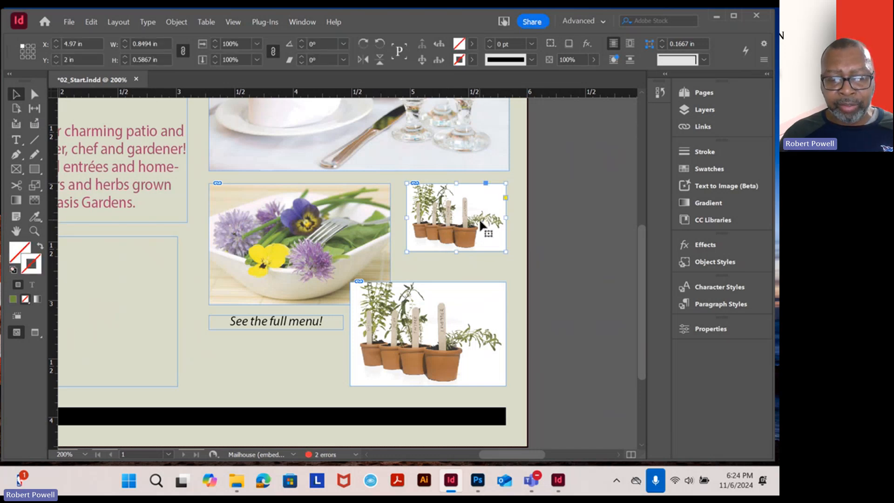
scroll(484, 233, up, 4)
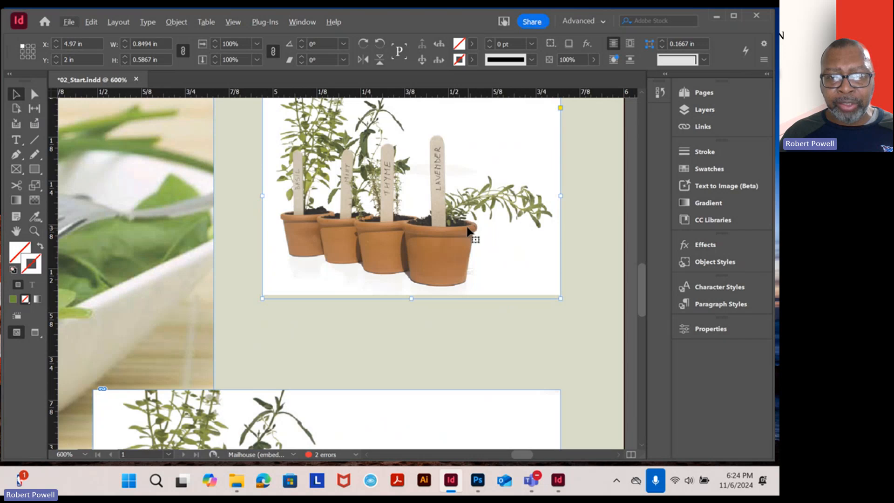
drag(475, 211, 455, 299)
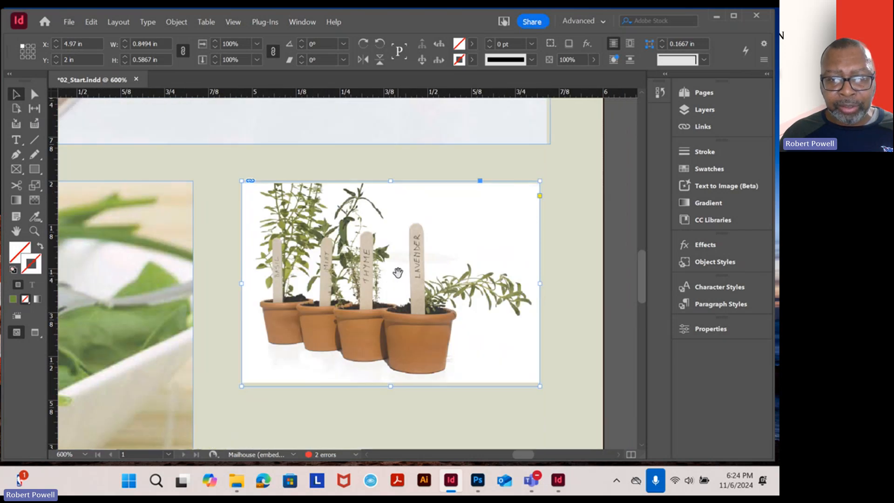
drag(398, 273, 384, 288)
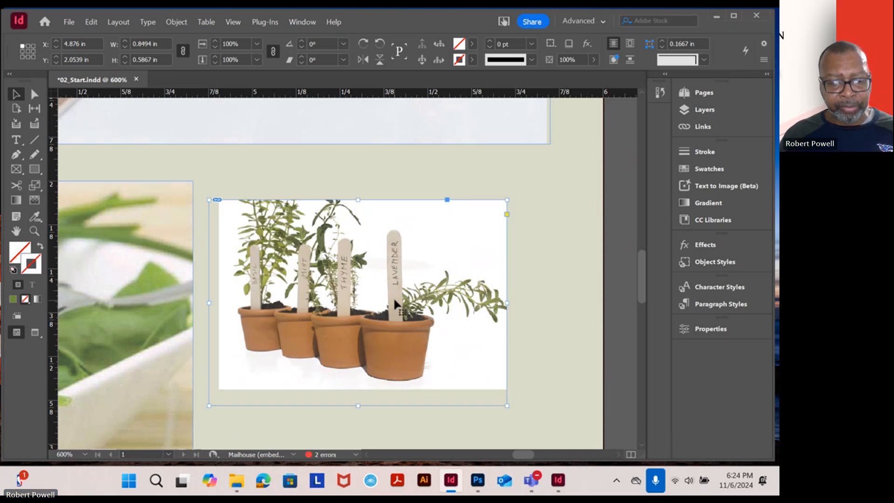
key(ctrl+z)
key(ctrl+z)
key(ctrl+z)
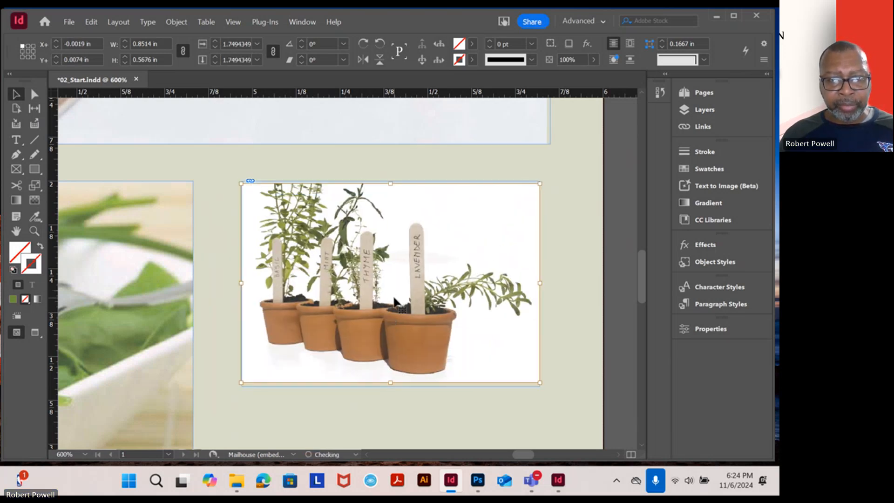
click(558, 252)
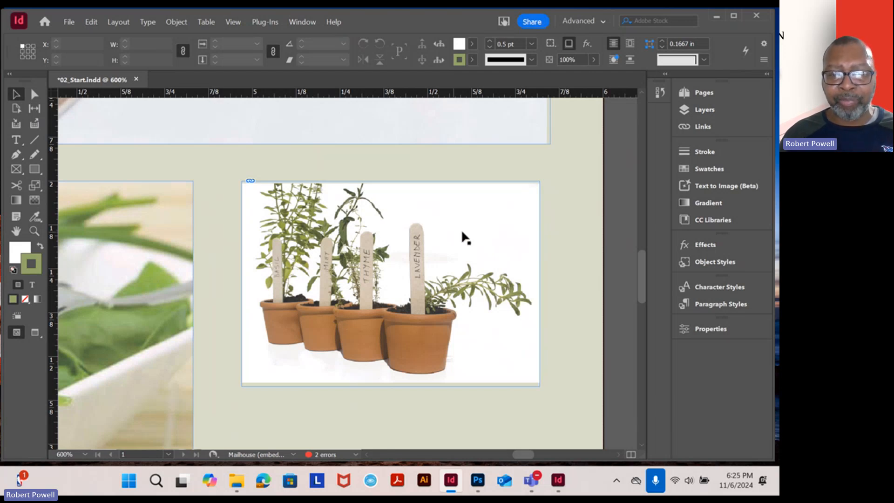
Move the small herbs frame beside the flower salad photo, aligned with that photo's top edge and the larger herbs image's right edge
drag(492, 220, 479, 177)
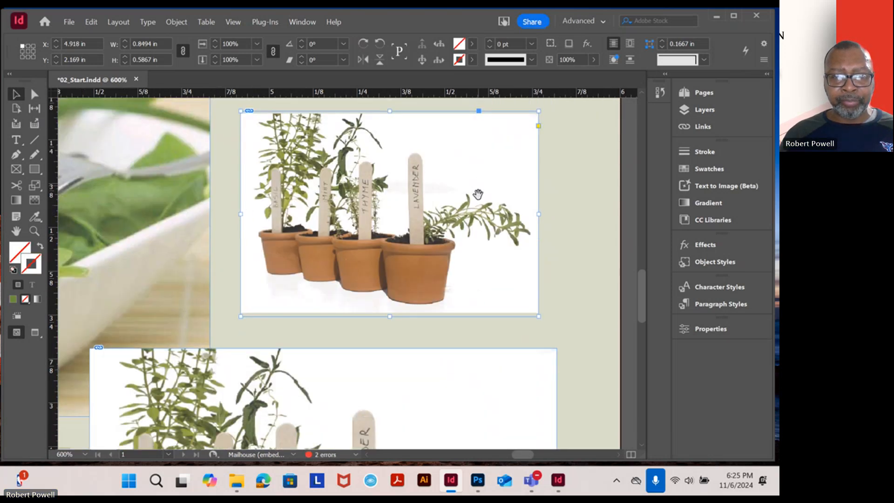
drag(479, 210, 476, 227)
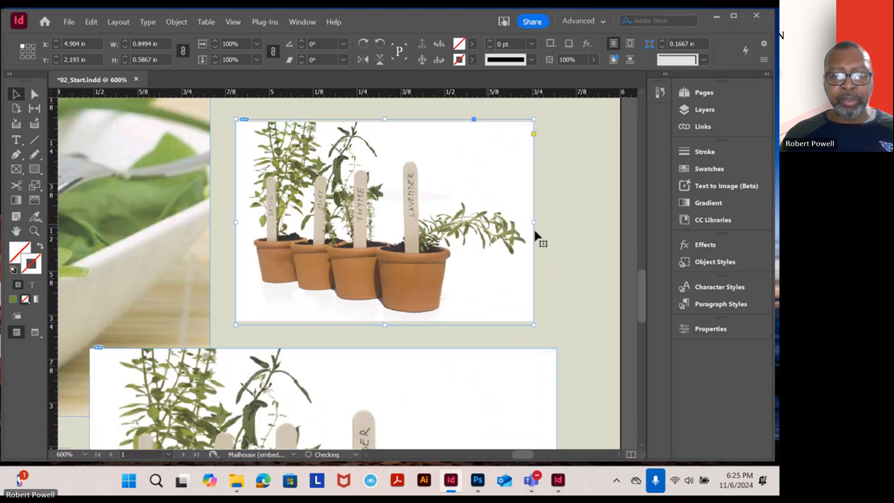
click(569, 232)
scroll(445, 237, down, 5)
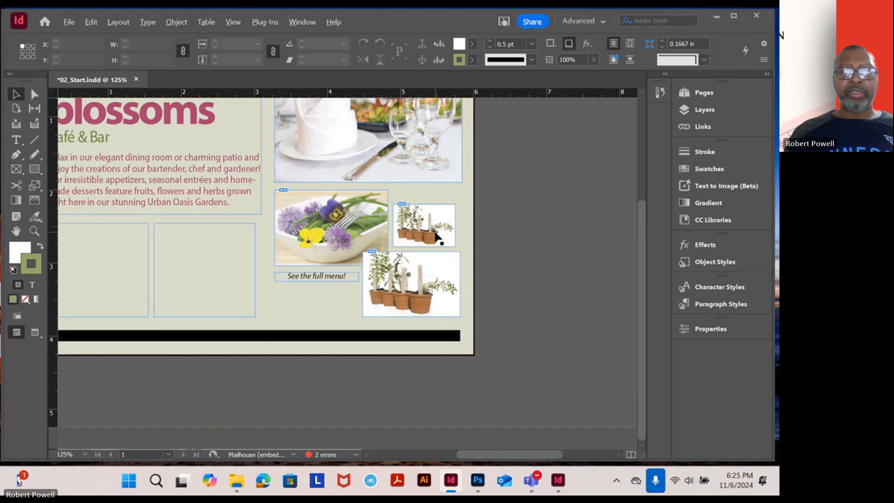
drag(505, 225, 538, 278)
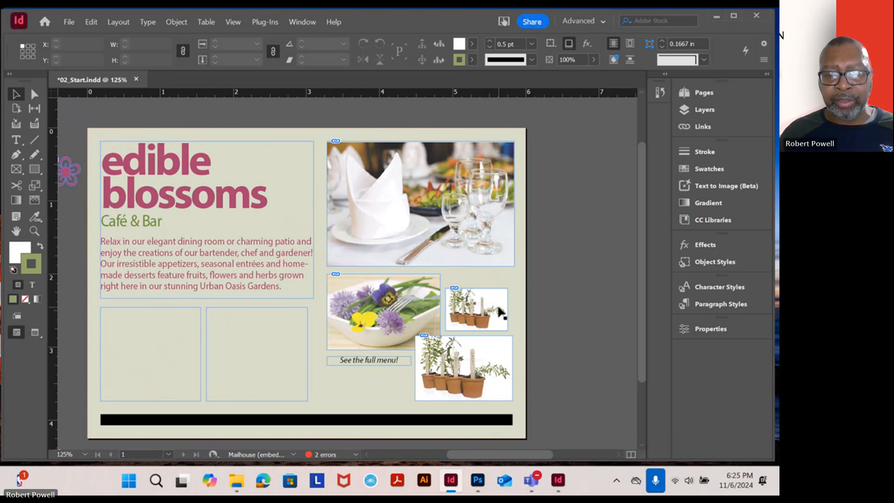
drag(501, 312, 505, 293)
click(532, 307)
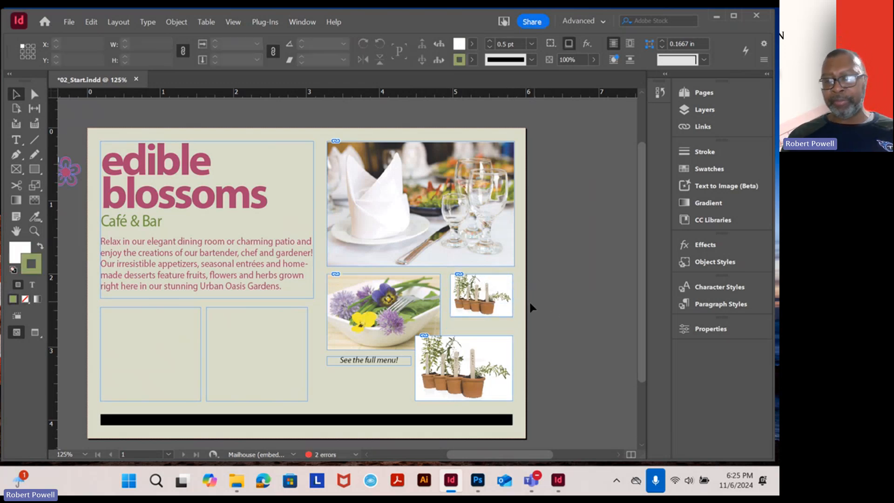
Close 02_Start.indd without saving the changes
click(137, 80)
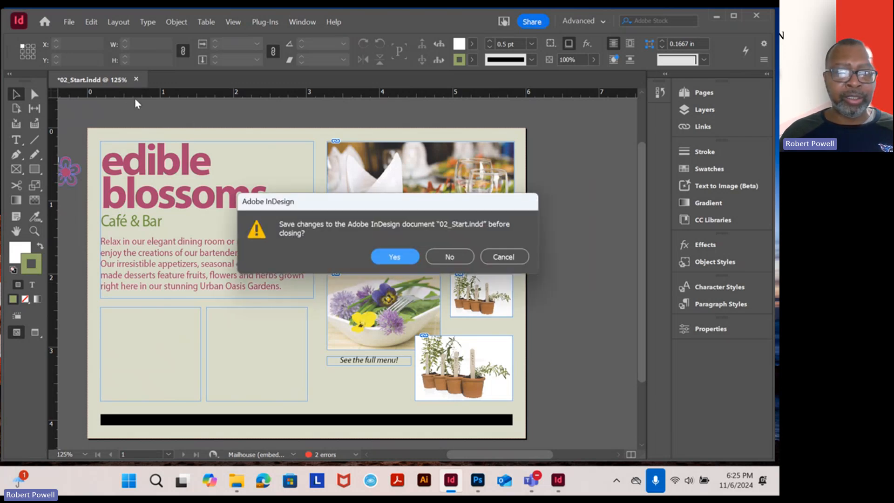
click(459, 257)
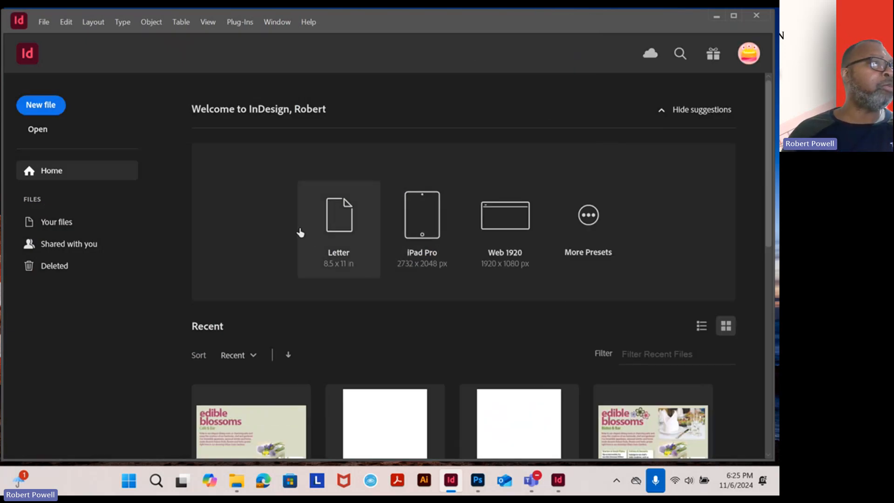
Open 04_Layers_Intro from the Lesson04 folder on the Desktop and update its modified links
click(44, 22)
click(80, 42)
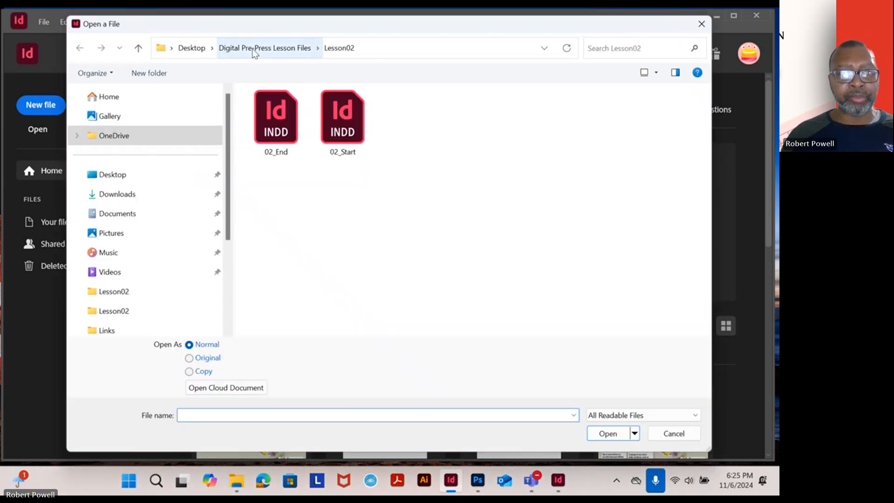
click(253, 48)
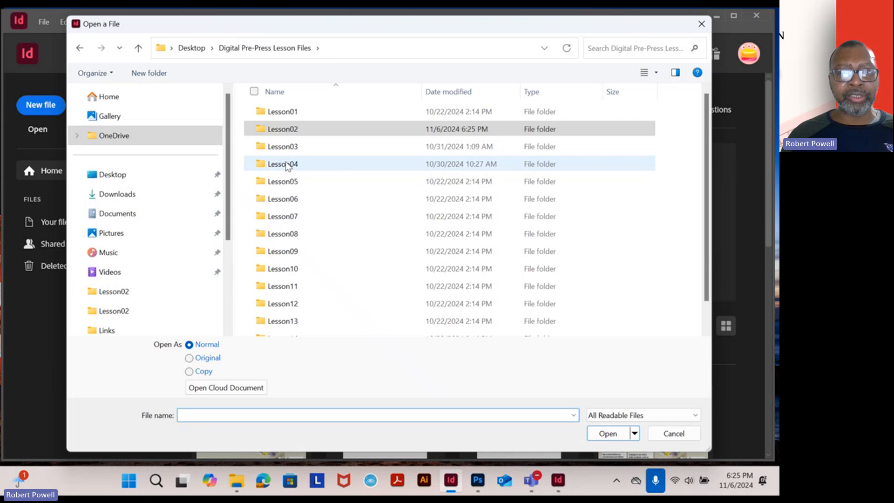
click(193, 52)
double_click(275, 166)
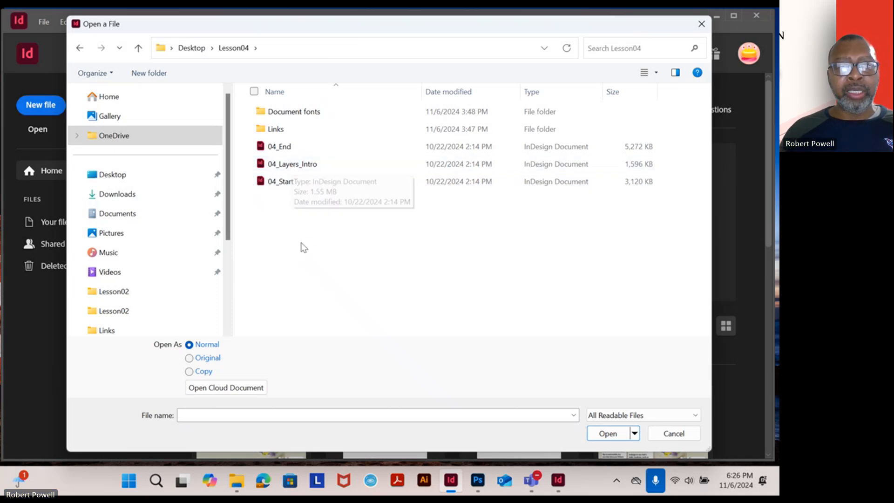
double_click(300, 165)
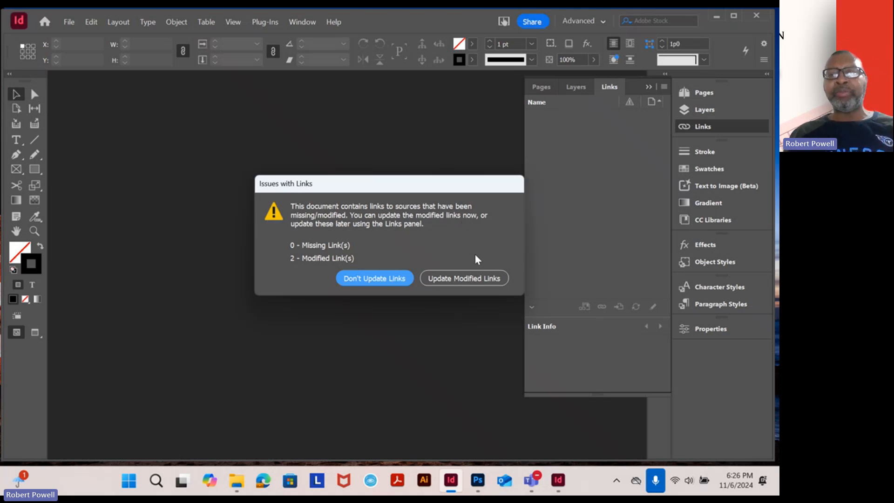
click(462, 279)
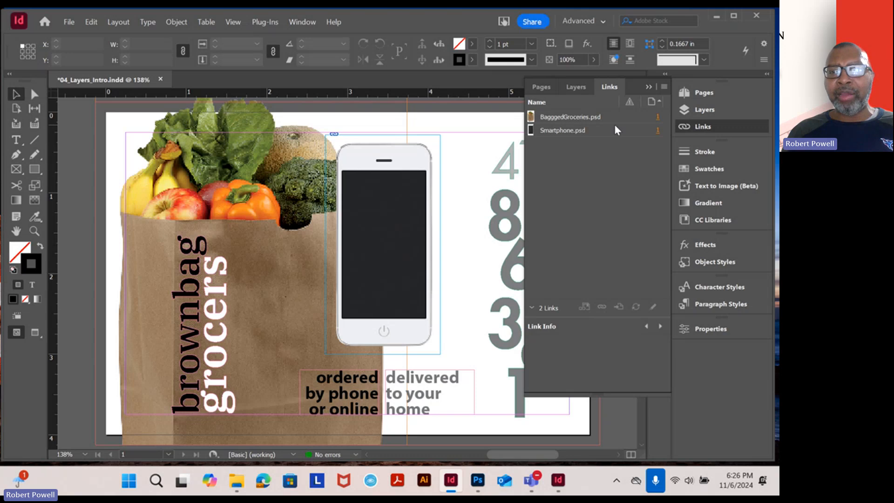
click(649, 87)
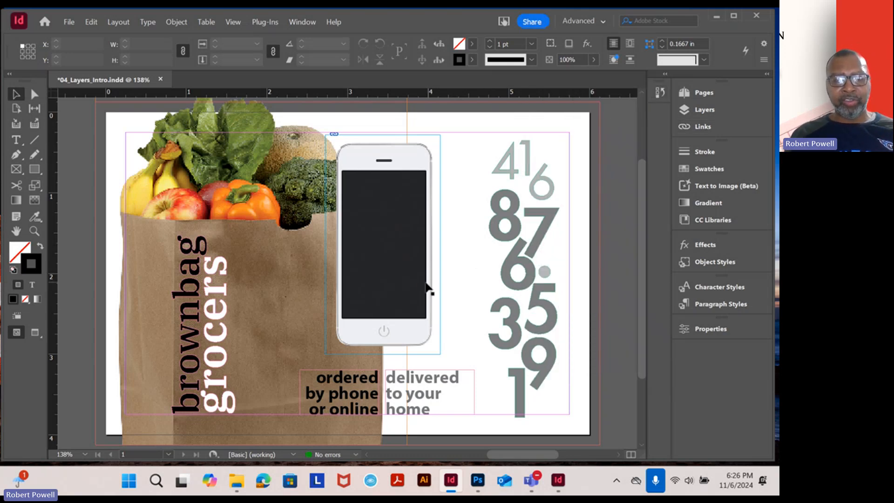
Check what the Phone Photo layer contains by hiding it and showing it again
mouse_move(378, 260)
mouse_down()
mouse_move(378, 235)
mouse_move(382, 249)
mouse_up()
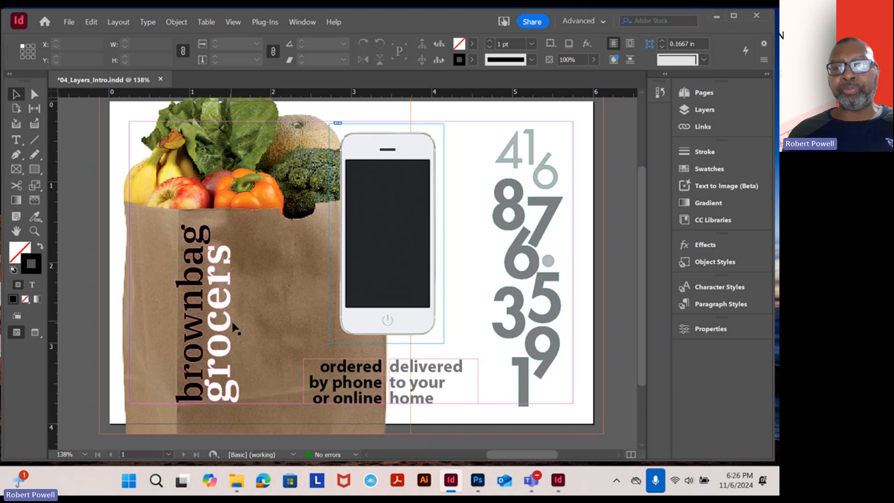
click(712, 110)
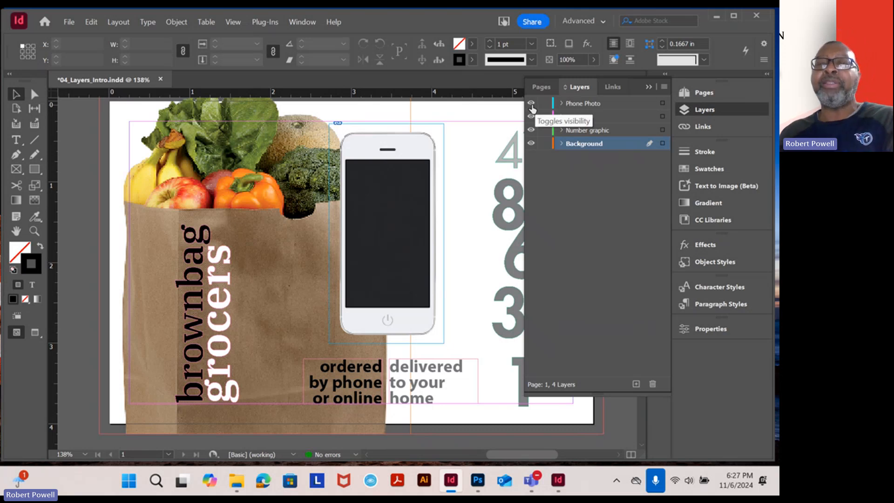
click(533, 107)
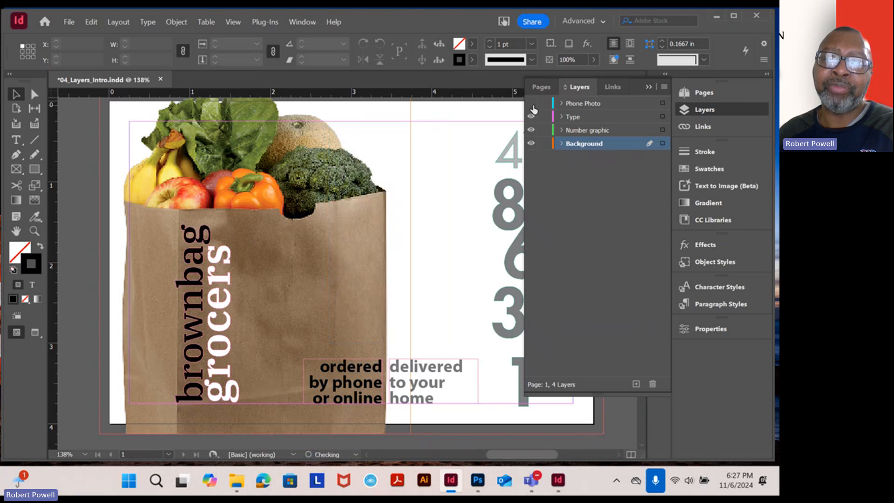
click(533, 107)
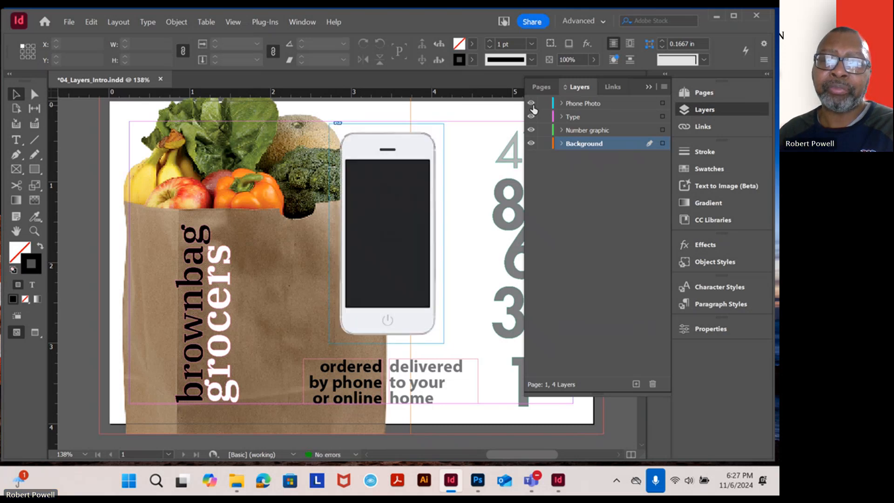
Hide the Phone Photo layer and the Type layer one after the other to check what each contains
click(533, 107)
click(533, 106)
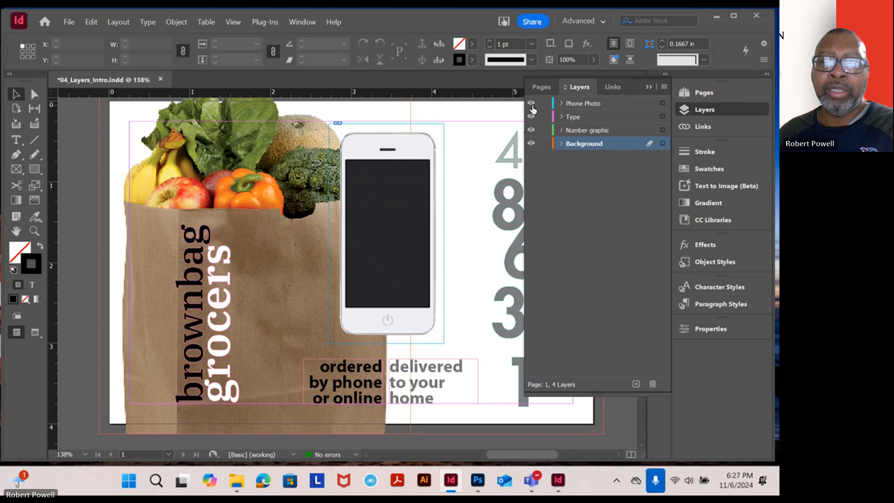
click(533, 107)
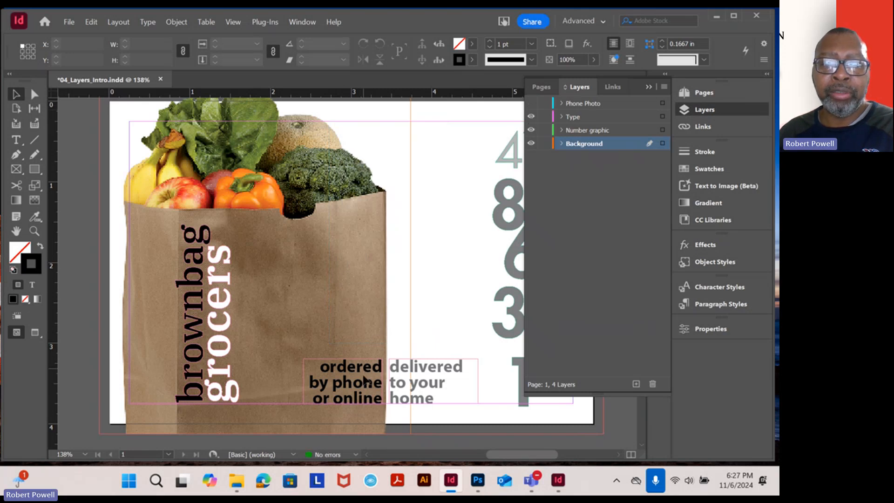
click(532, 117)
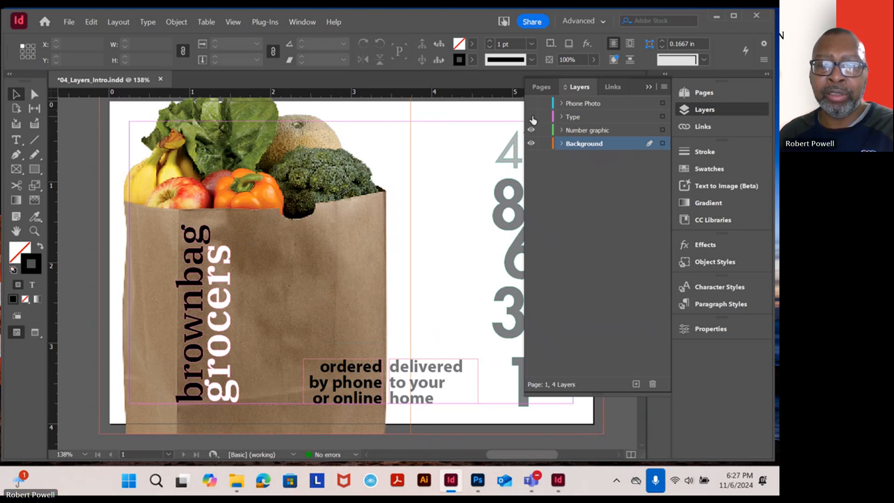
click(532, 119)
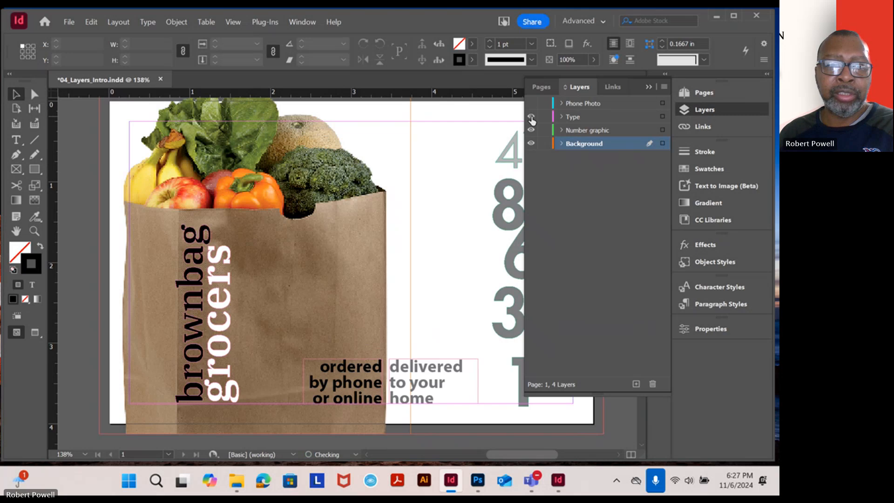
click(532, 118)
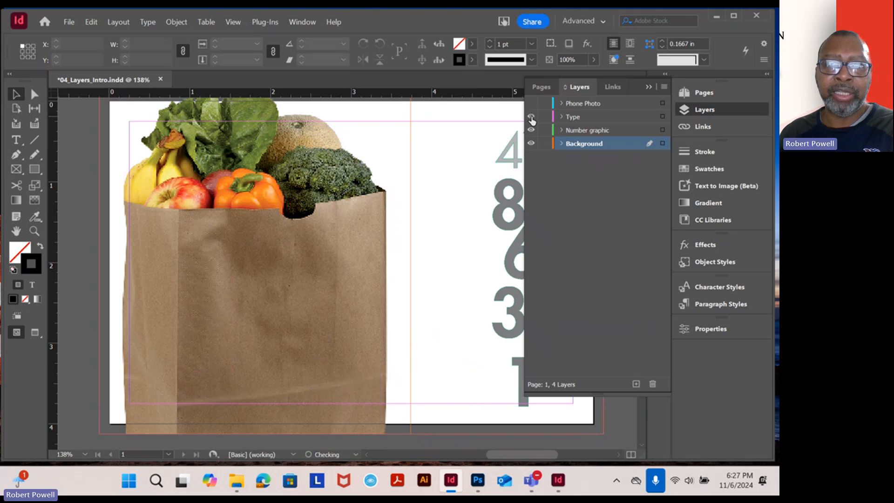
click(531, 118)
click(531, 117)
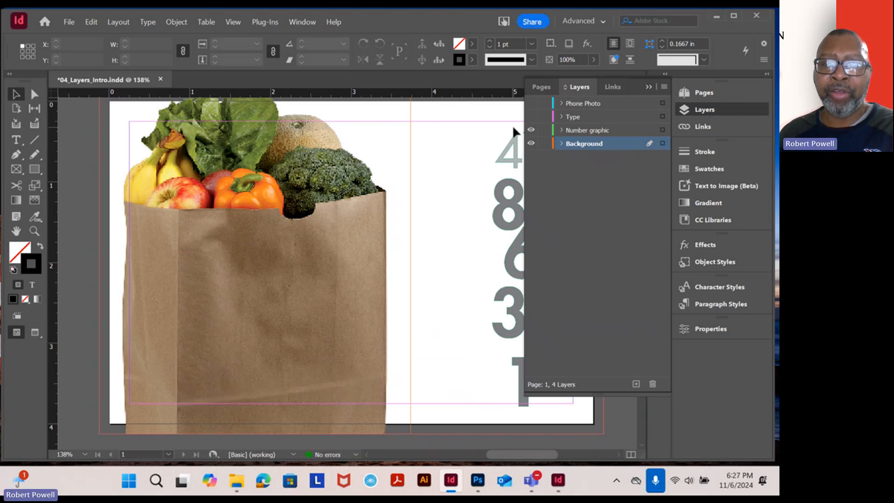
Toggle the Number graphic layer to check its contents, leaving it hidden, and hide the Background layer
click(532, 130)
click(533, 131)
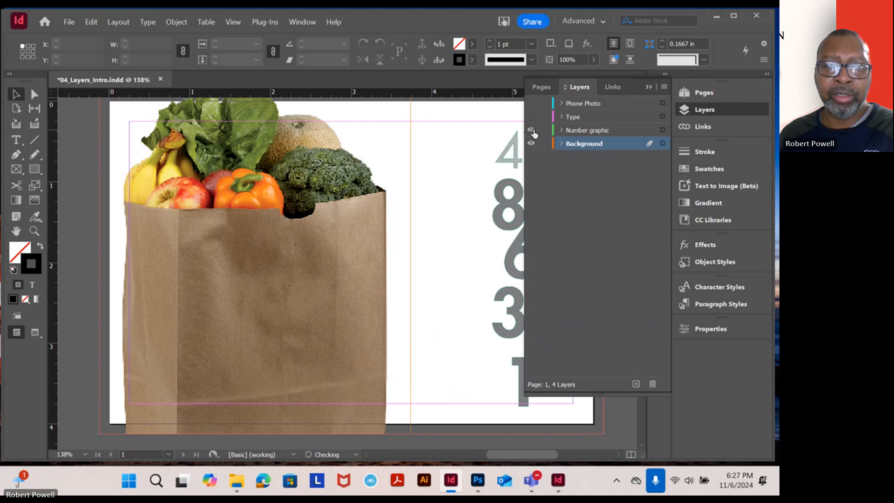
click(532, 130)
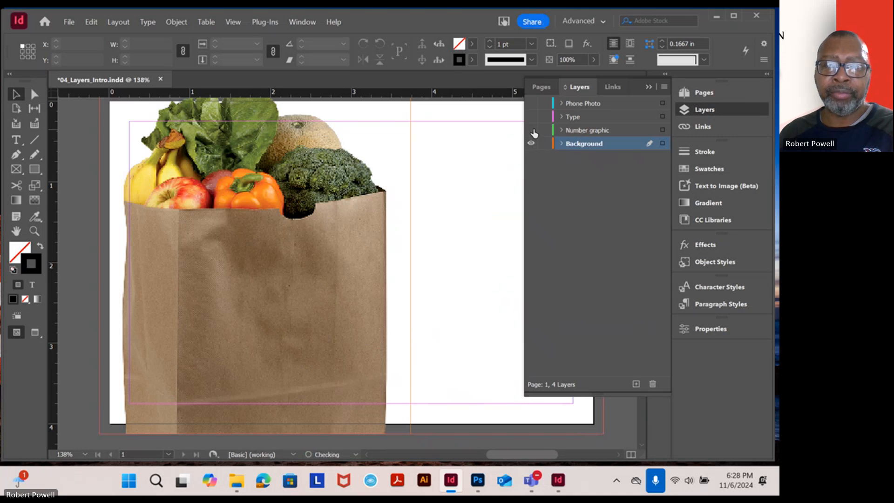
click(532, 130)
click(531, 131)
click(532, 143)
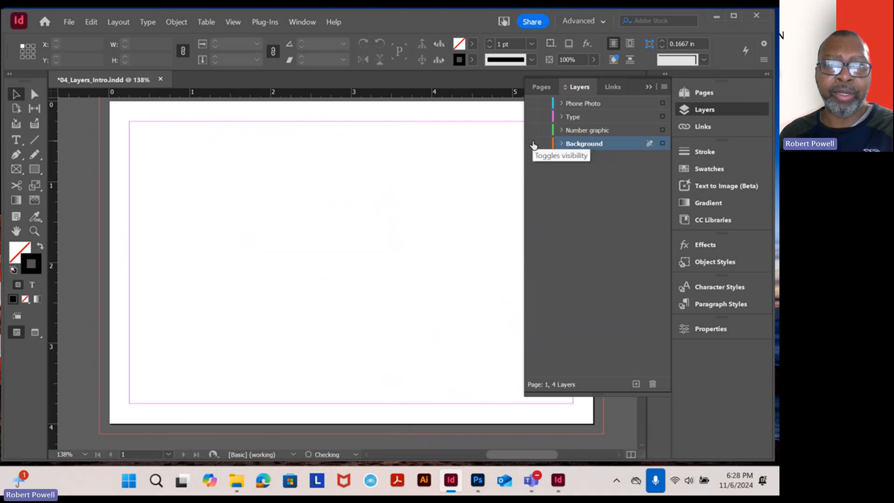
Show all four layers again one at a time, from Phone Photo down to Background
click(531, 103)
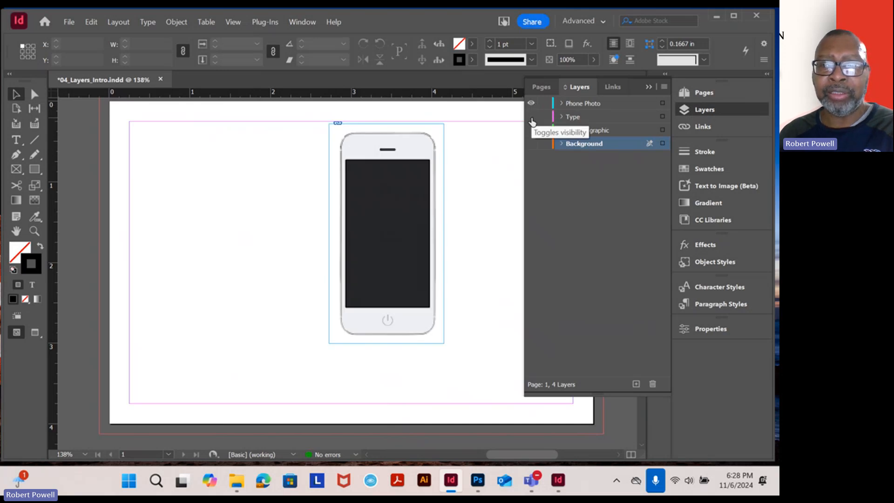
click(532, 117)
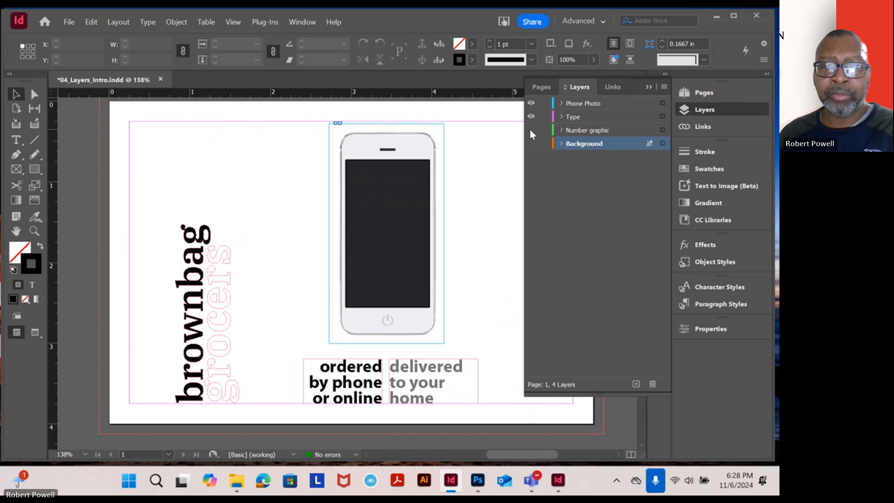
click(531, 130)
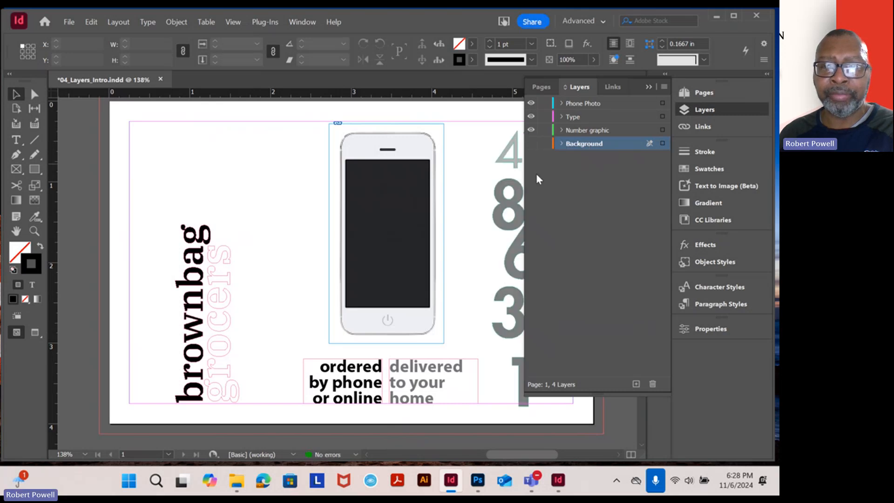
click(531, 143)
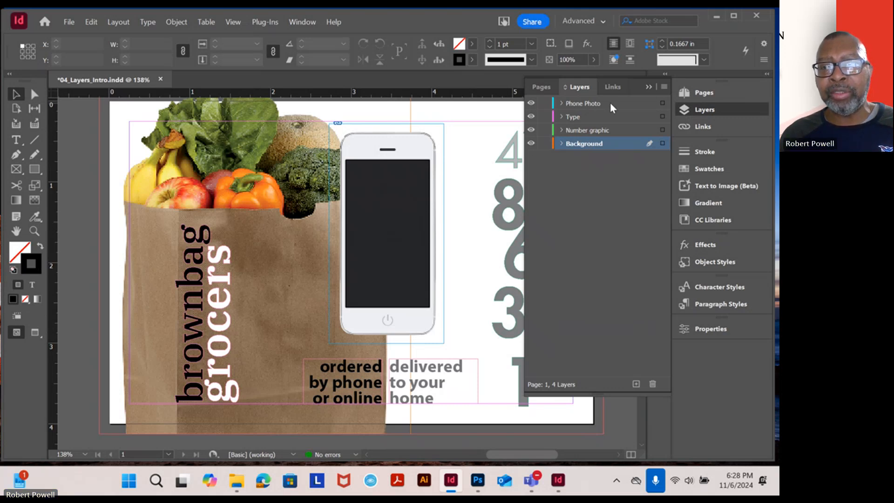
Try moving the Phone Photo layer below Background, and return it to the top of the layer stack
drag(612, 107, 613, 146)
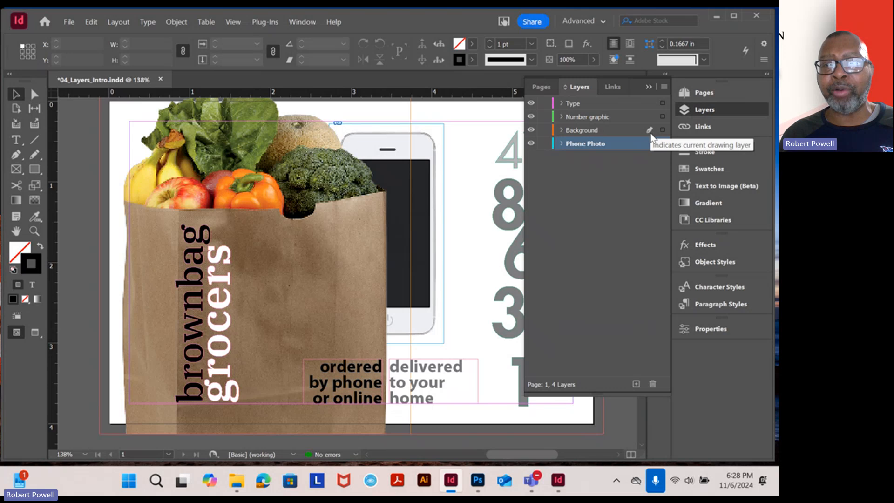
click(635, 132)
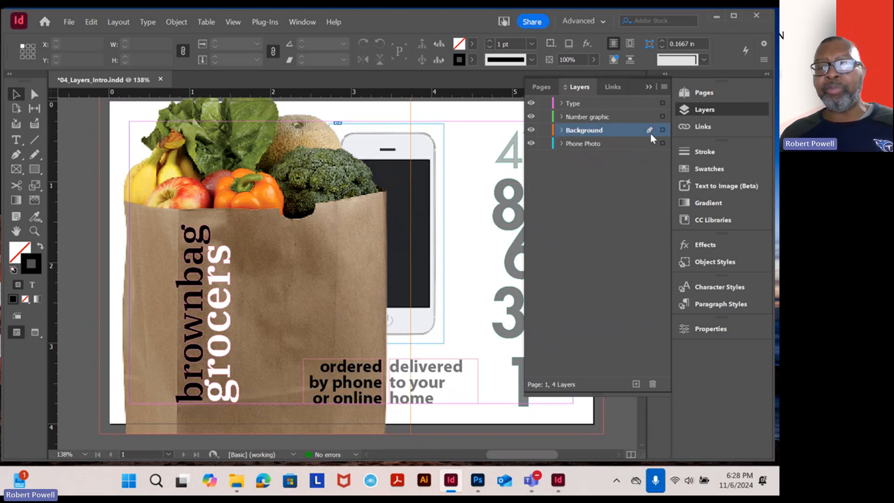
click(629, 117)
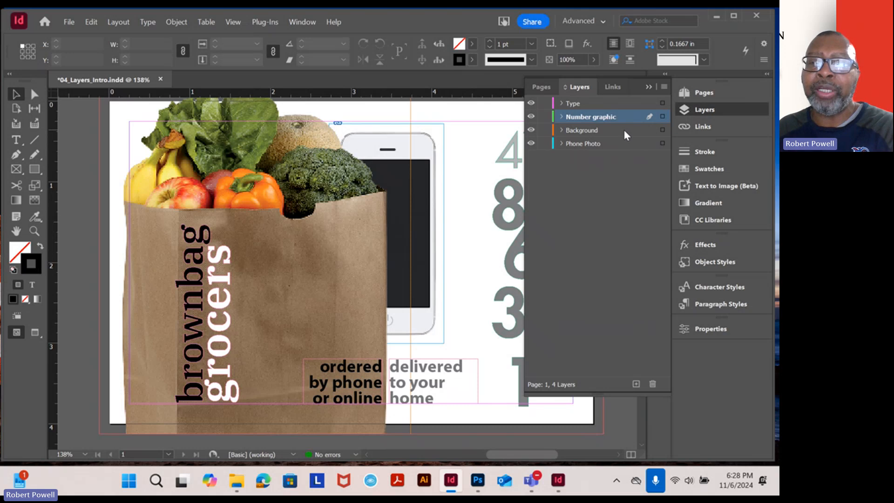
click(612, 103)
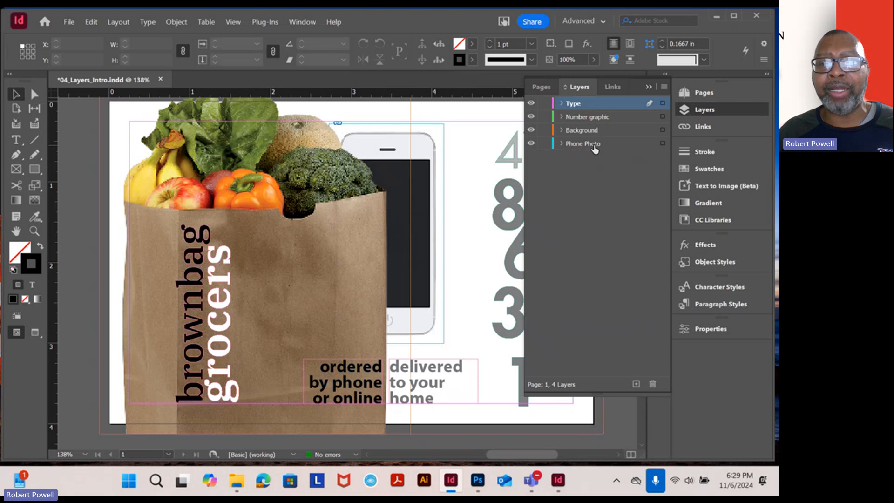
drag(595, 148, 590, 102)
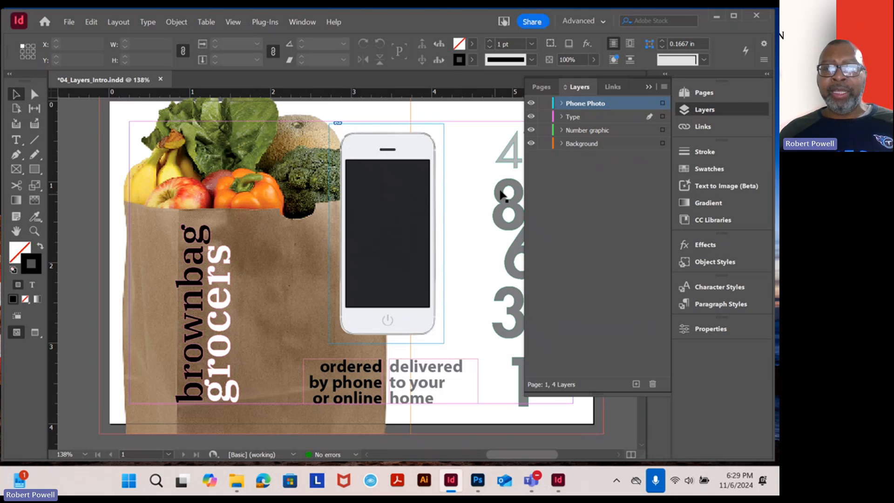
Check which layers the "delivered to your home" text frame and the grocery bag image belong to by selecting each
click(421, 376)
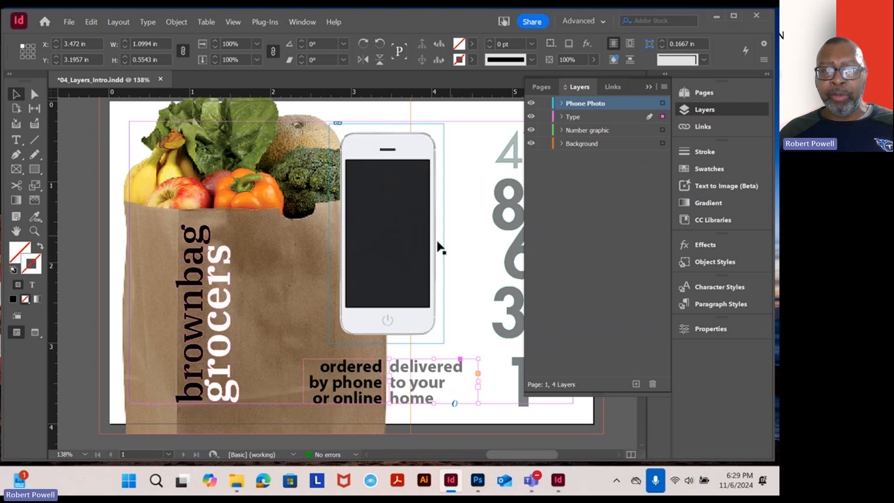
click(278, 243)
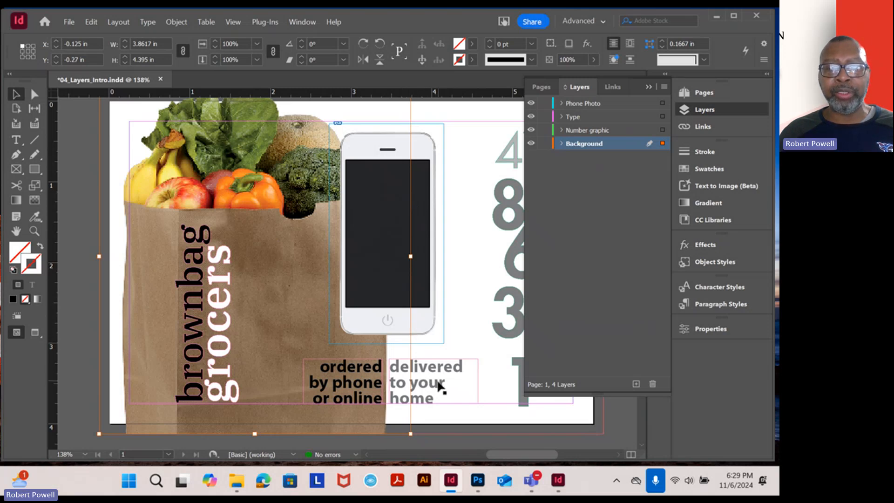
click(450, 375)
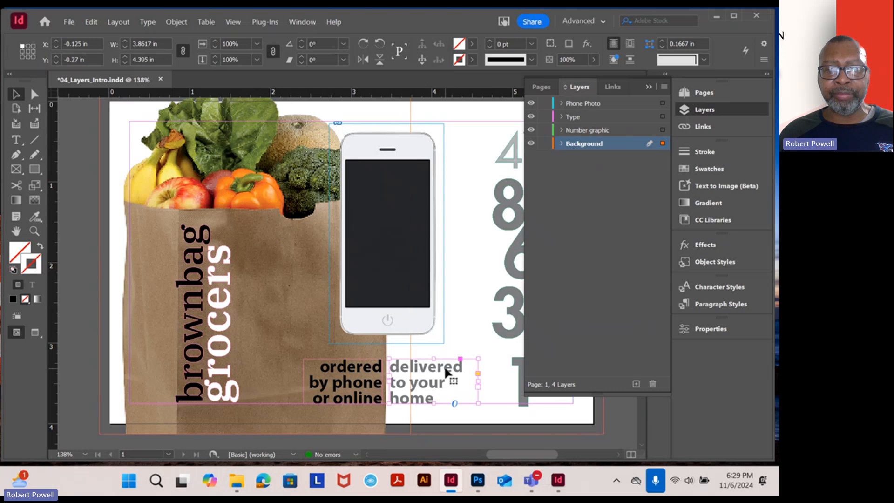
Change "home" to "house" in the "delivered to your home" text frame with the Type tool
click(17, 140)
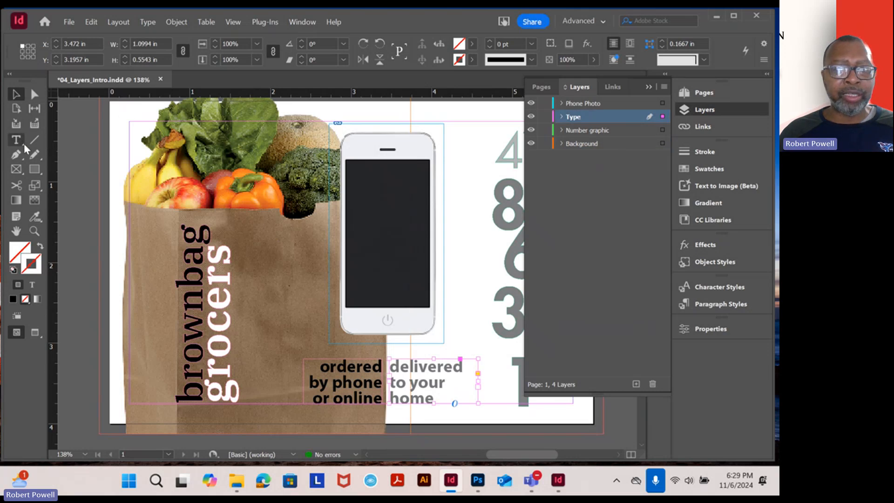
click(426, 367)
drag(426, 368, 410, 382)
click(440, 396)
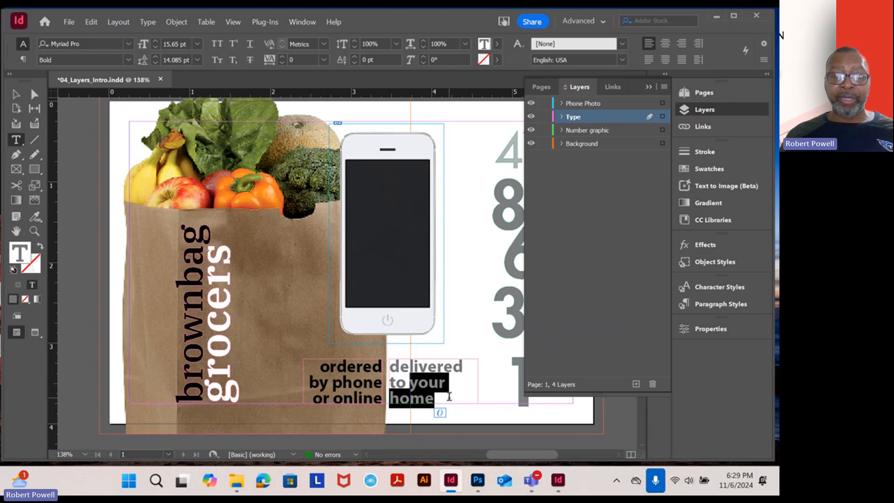
drag(448, 398, 411, 398)
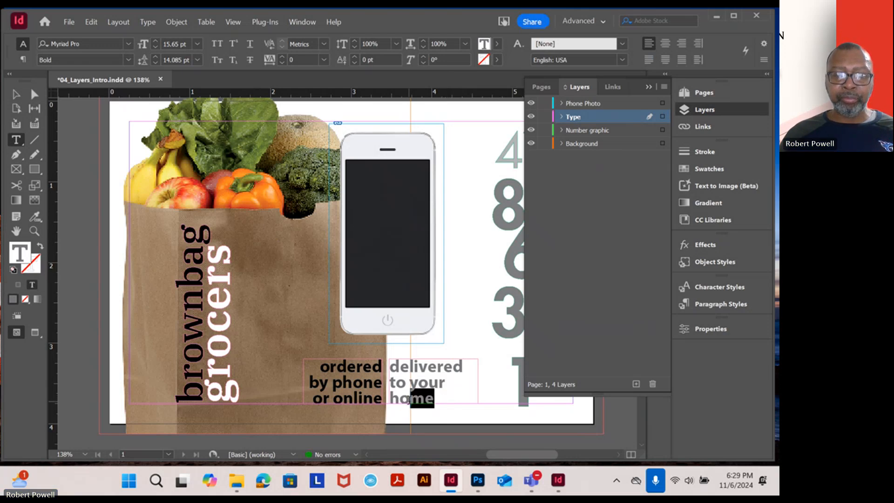
text(use)
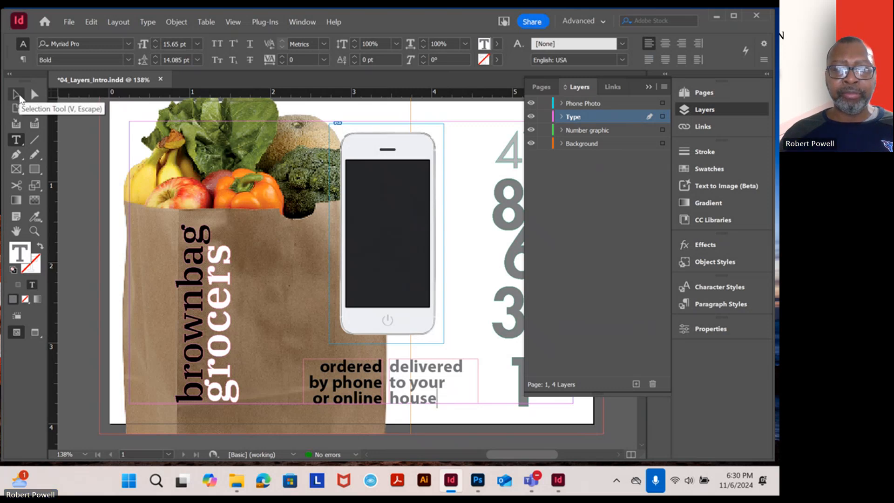
click(16, 95)
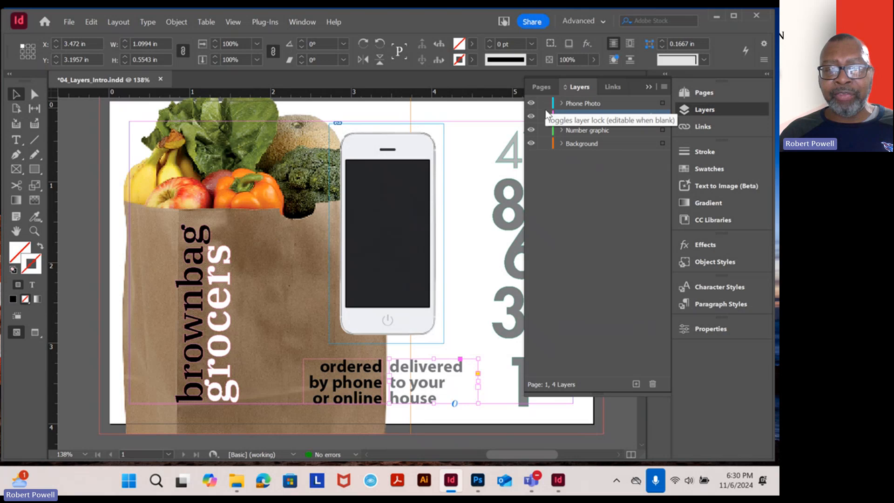
Try moving all the page's objects together about 0.2 in right and 0.53 in up, undo the move and deselect everything
key(ctrl+minus)
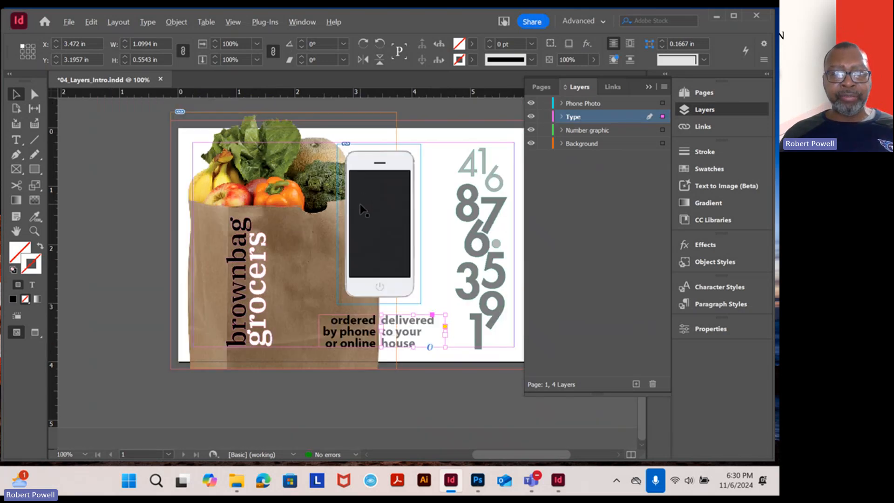
key(ctrl+minus)
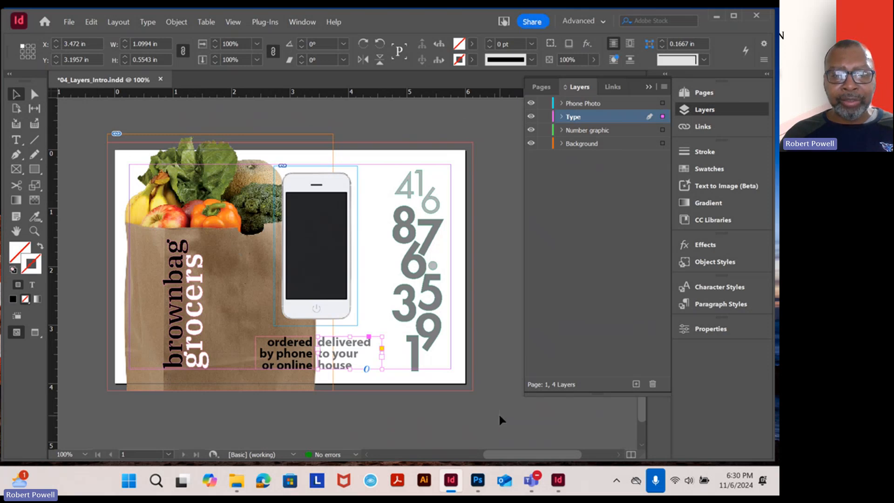
key(ctrl+a)
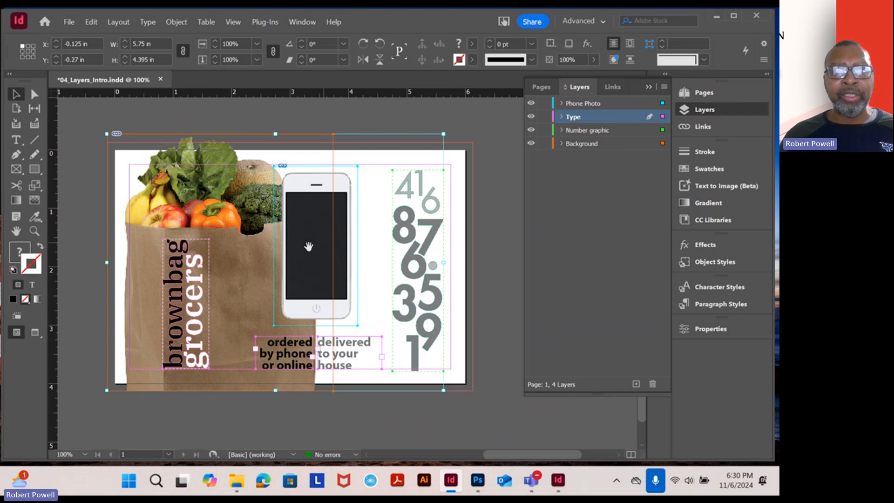
drag(306, 245, 326, 193)
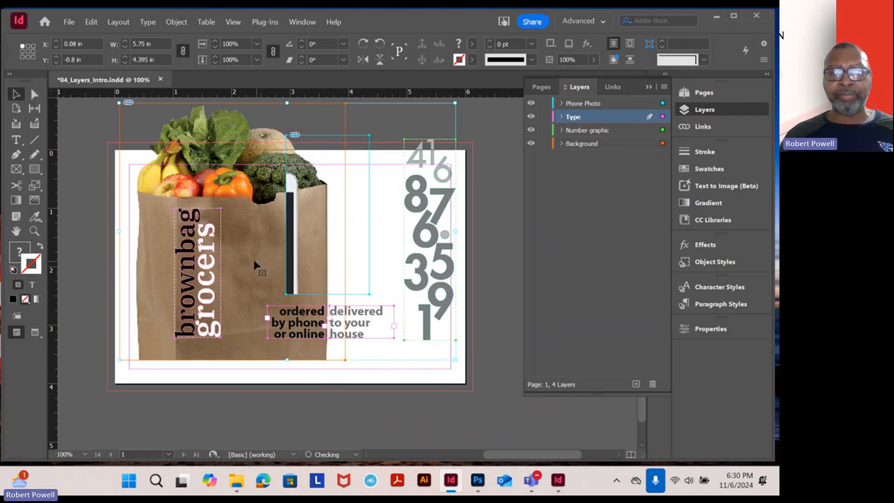
key(ctrl+z)
key(ctrl+z)
key(ctrl+z)
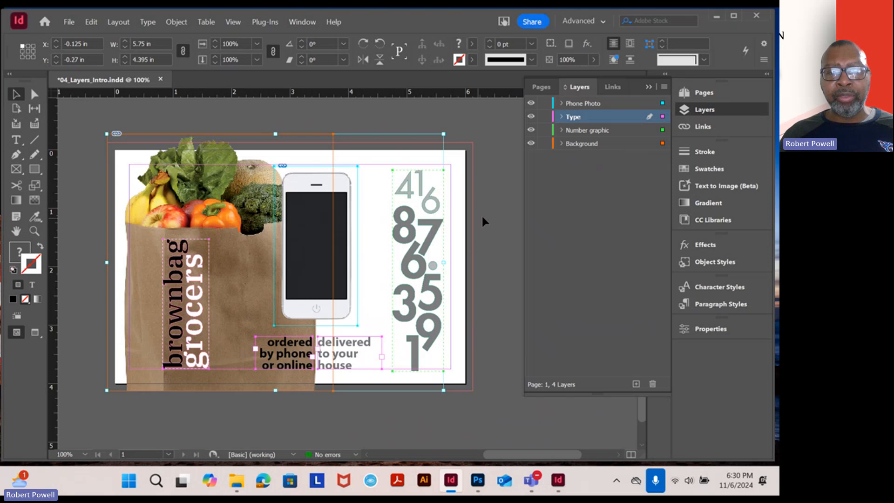
click(507, 228)
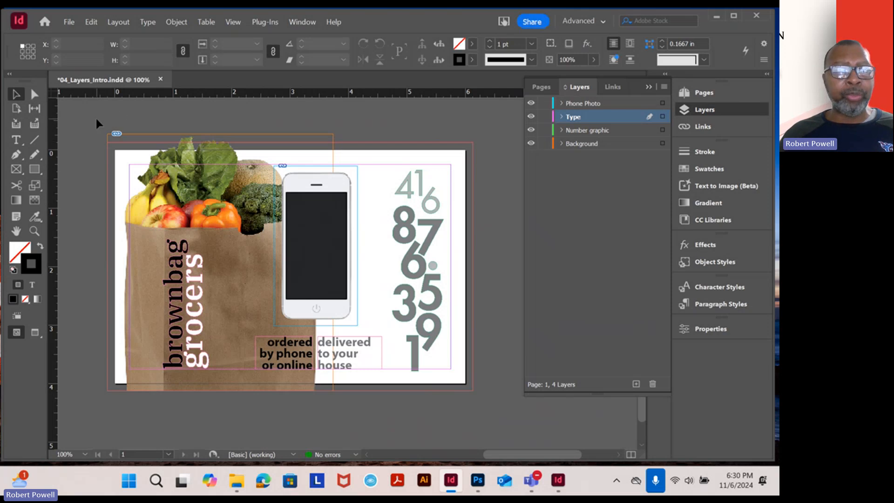
Lock the Background layer and select all the unlocked objects on the page together
drag(95, 123, 486, 412)
click(487, 412)
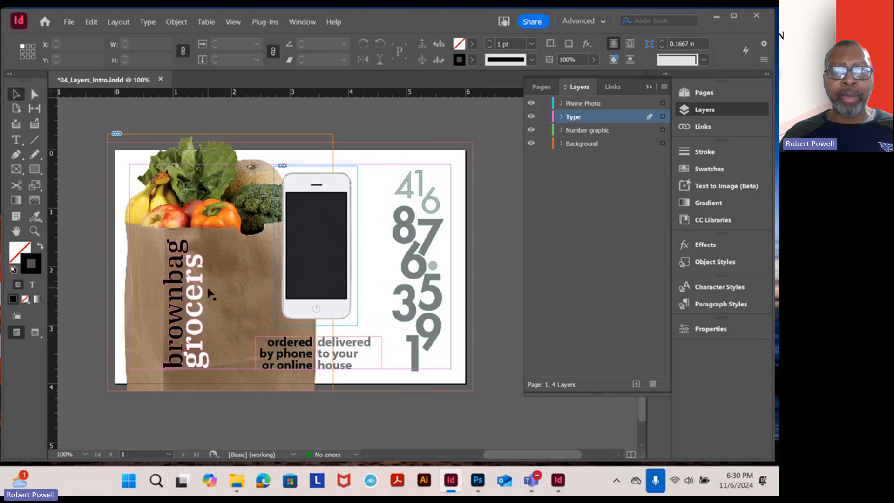
click(544, 143)
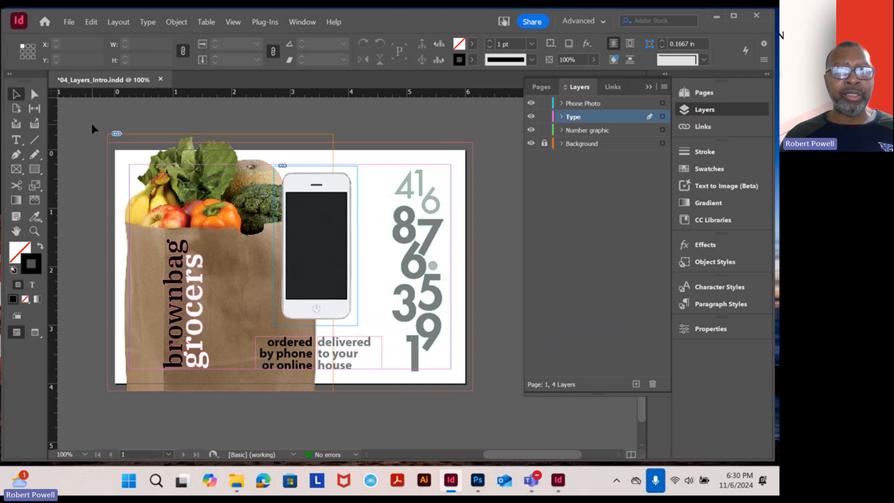
drag(92, 128, 513, 419)
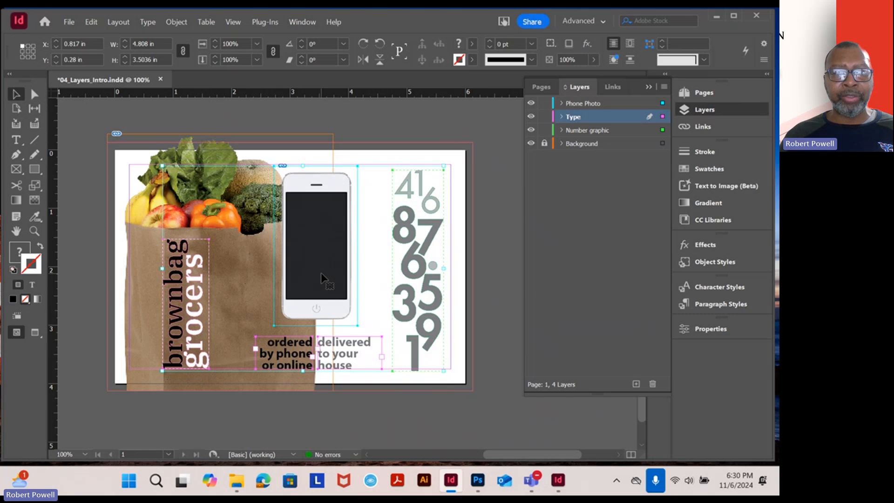
Try moving all the selected unlocked objects together to about X 0.596 in, Y 0.34 in, leaving the locked Background in place
mouse_move(320, 279)
mouse_down()
mouse_move(419, 243)
mouse_move(383, 225)
mouse_move(323, 258)
mouse_move(304, 284)
mouse_move(361, 237)
mouse_move(308, 276)
mouse_up()
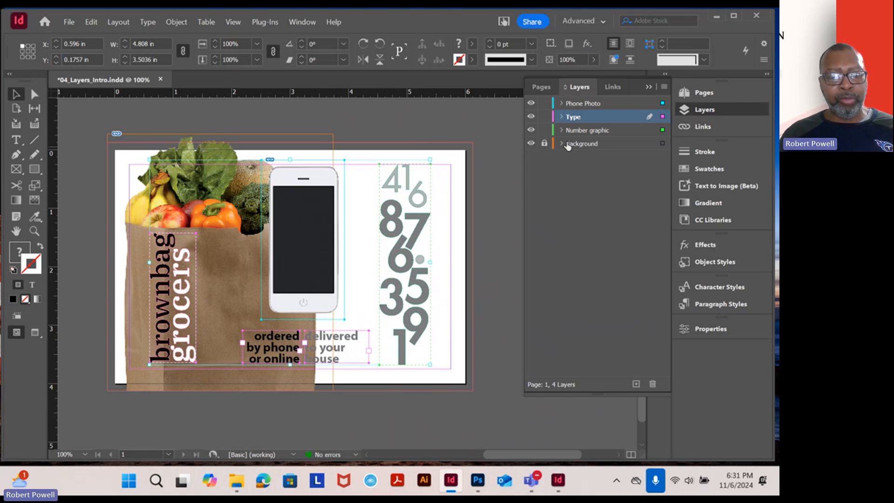
key(ctrl+z)
key(ctrl+z)
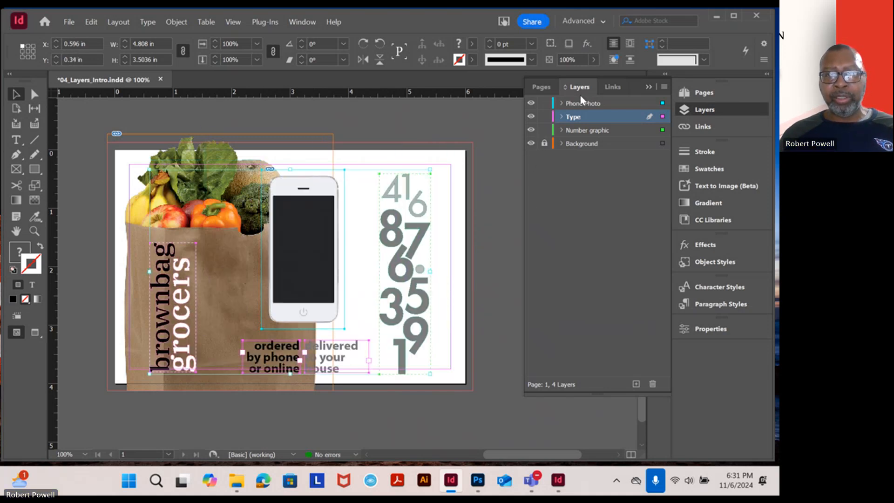
Lock the Number graphic layer, try moving the remaining unlocked objects to about X 1.92 in, Y -0.68 in, and undo the move
click(544, 130)
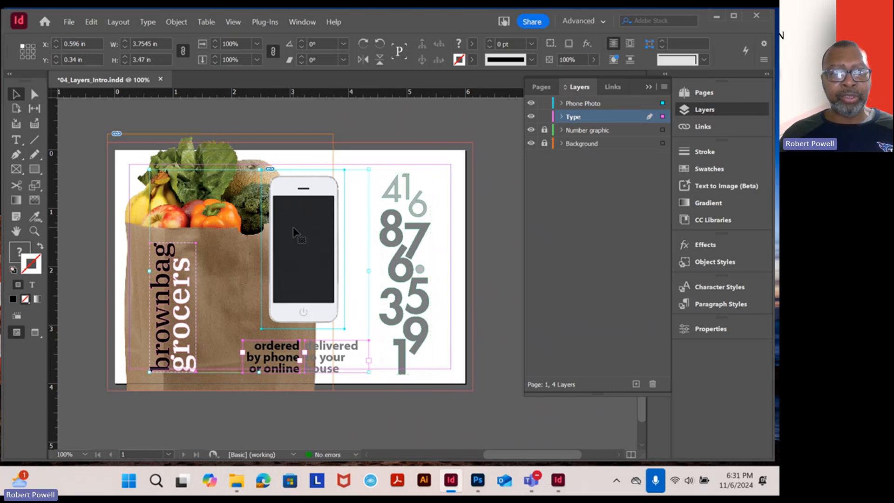
drag(293, 228, 372, 168)
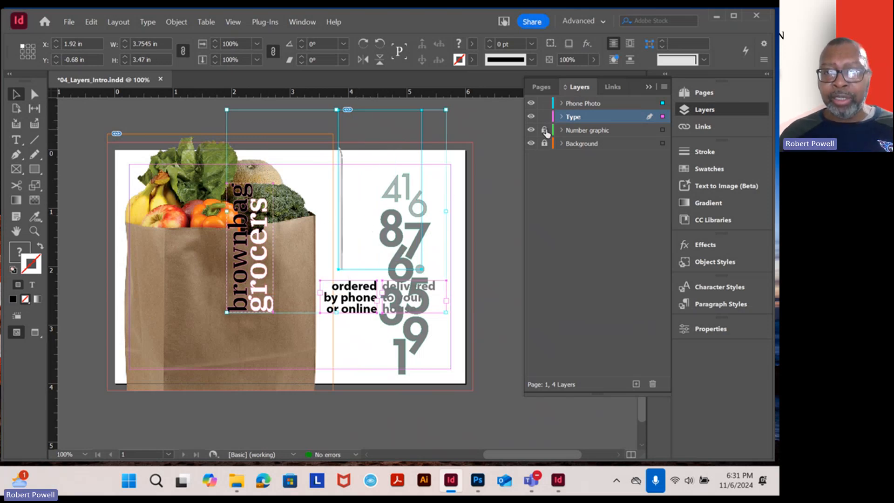
click(545, 143)
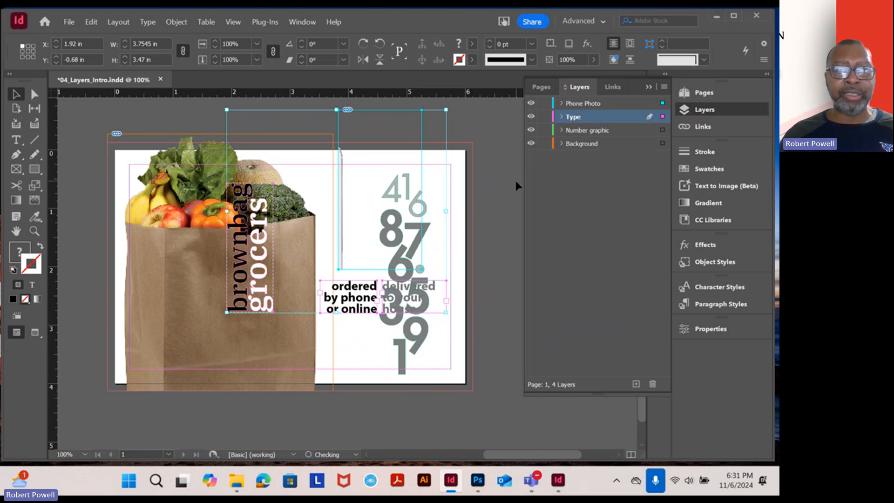
click(503, 198)
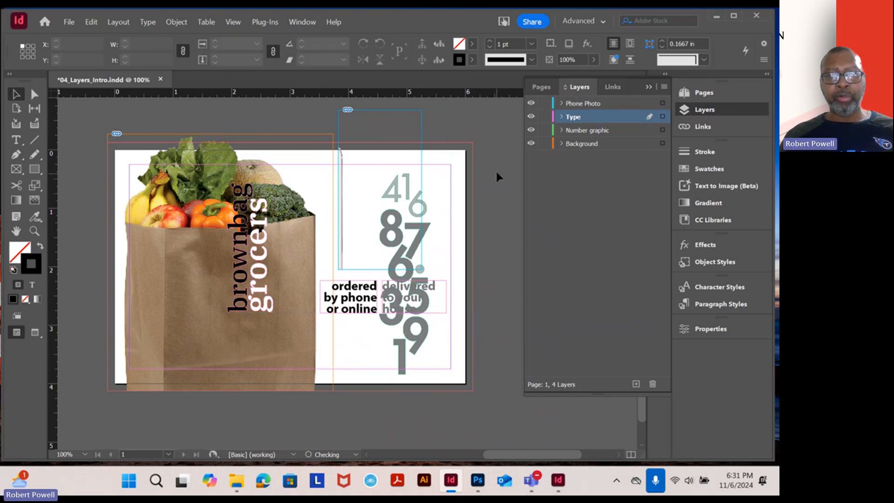
key(ctrl+z)
key(ctrl+z)
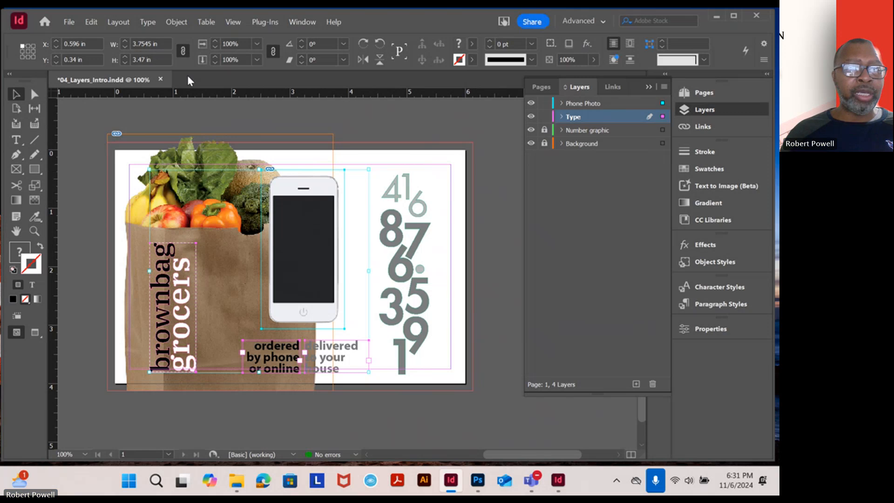
Close the 04_Layers_Intro.indd document without saving its changes
click(161, 81)
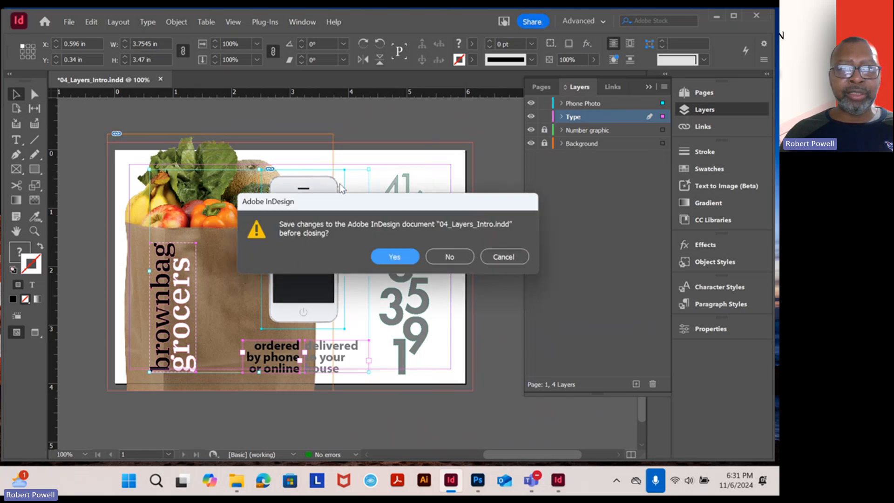
click(451, 257)
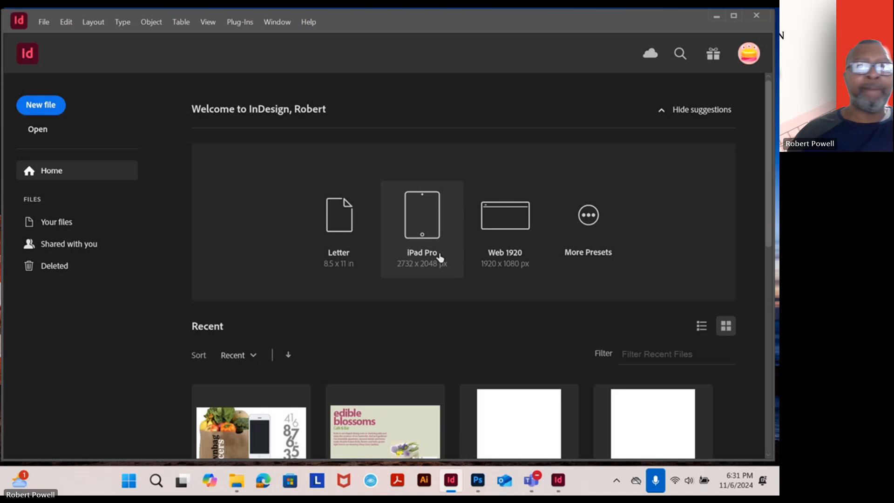
Open the 04_Start document from the Lesson04 folder and update its modified links
click(44, 21)
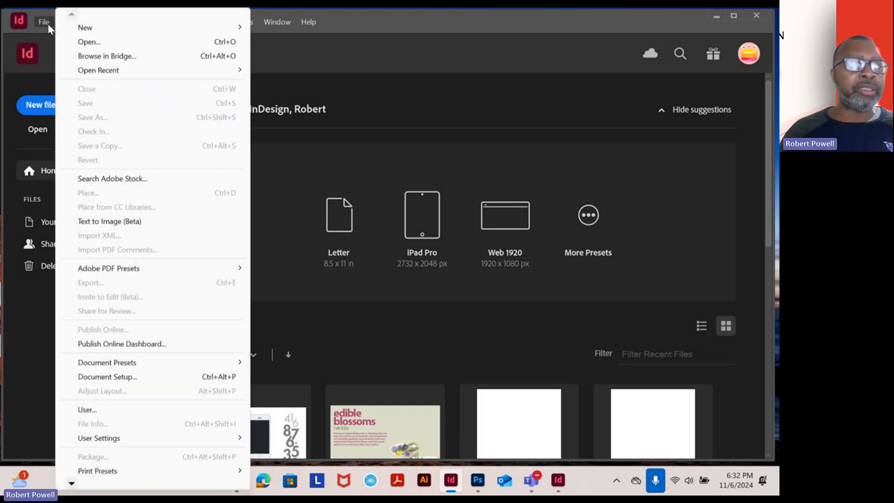
click(88, 43)
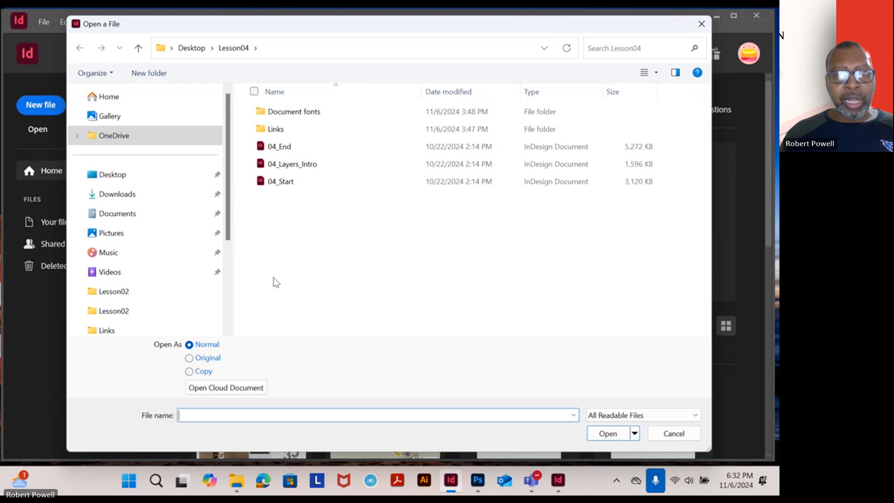
double_click(288, 185)
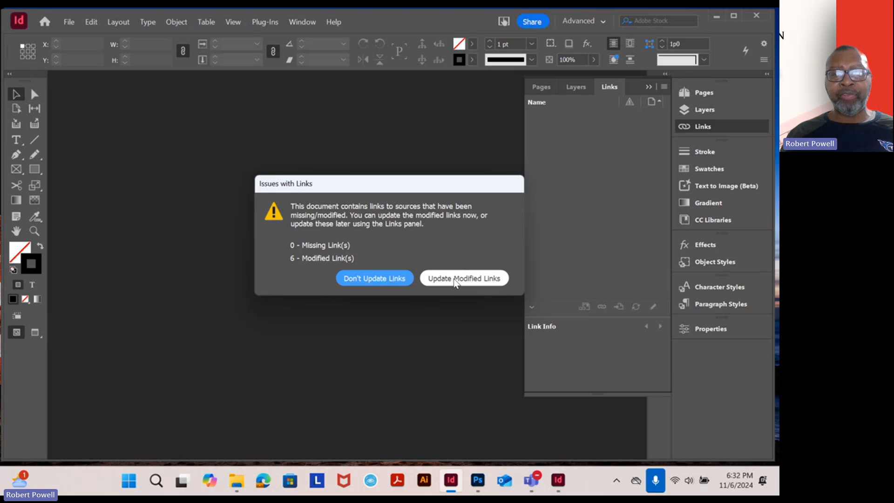
click(454, 280)
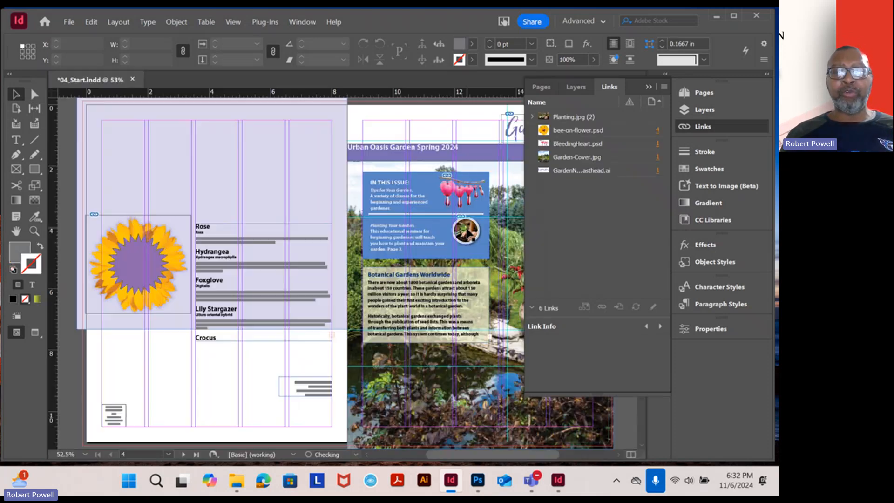
Examine the newsletter's cover spread and class calendar spread at 50% zoom, including the icons on the pasteboard
key(ctrl+minus)
key(ctrl+minus)
key(ctrl+minus)
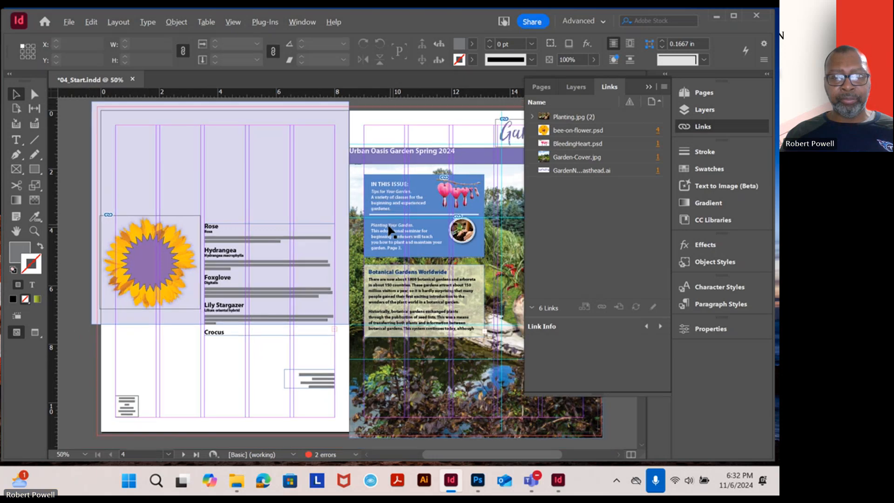
key(ctrl+equal)
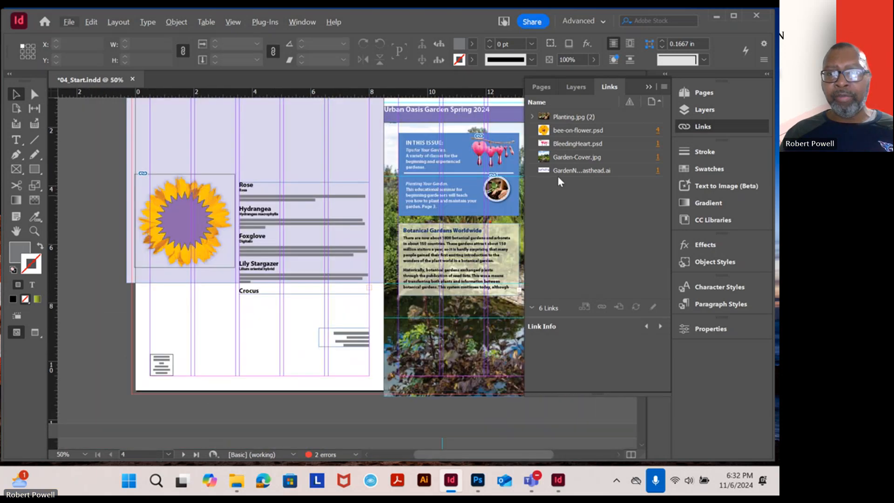
click(647, 87)
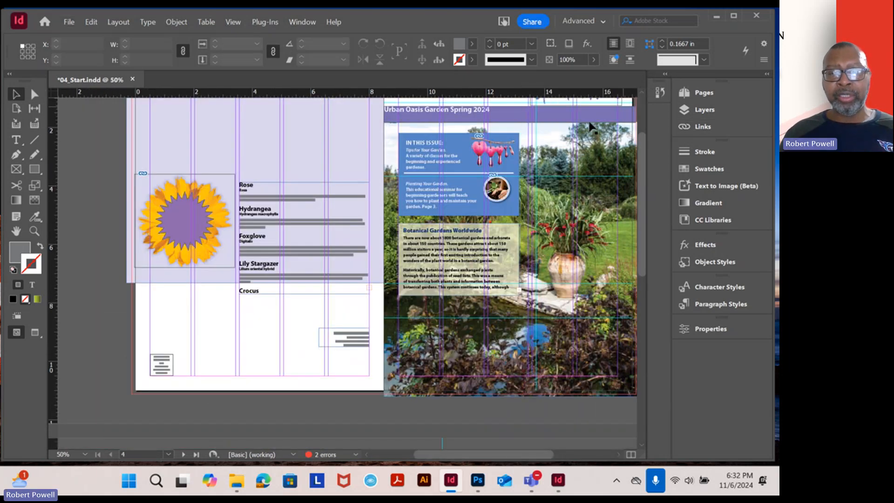
drag(455, 173, 434, 149)
scroll(434, 154, down, 10)
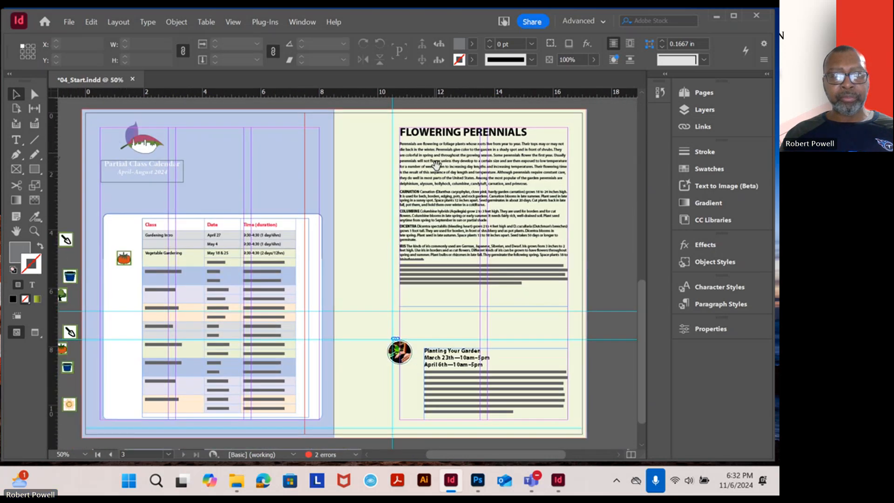
drag(406, 282, 441, 248)
drag(428, 198, 423, 251)
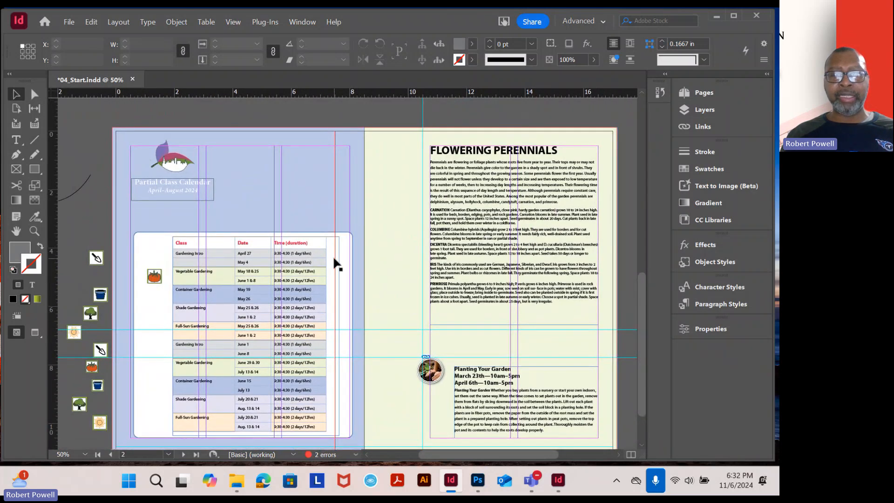
drag(483, 166, 501, 322)
drag(467, 193, 447, 294)
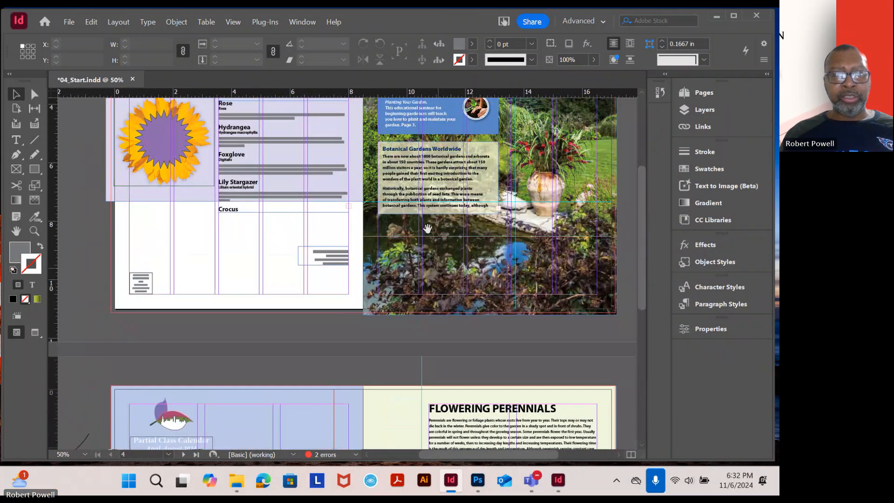
drag(427, 228, 436, 326)
drag(434, 227, 435, 277)
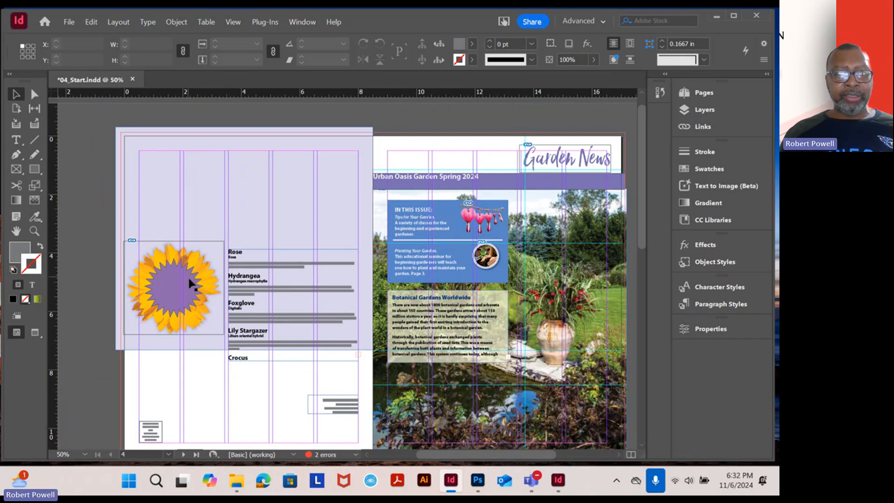
drag(234, 331, 353, 211)
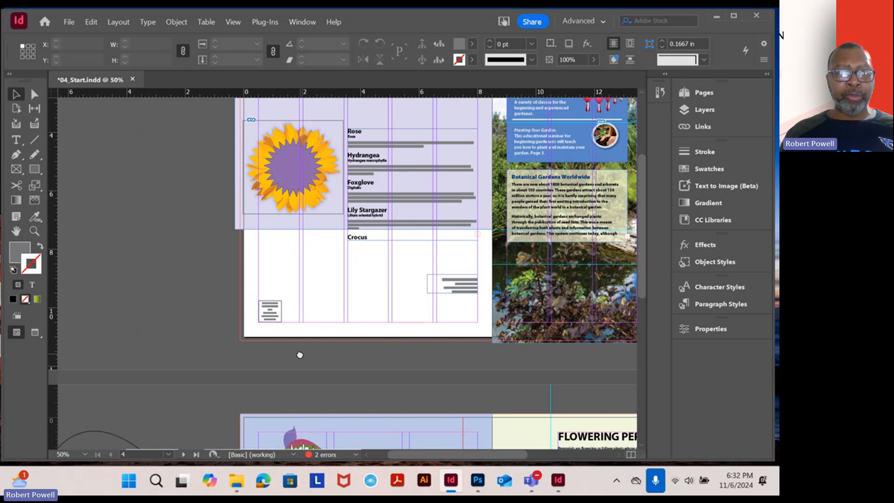
drag(300, 355, 309, 192)
drag(270, 349, 295, 167)
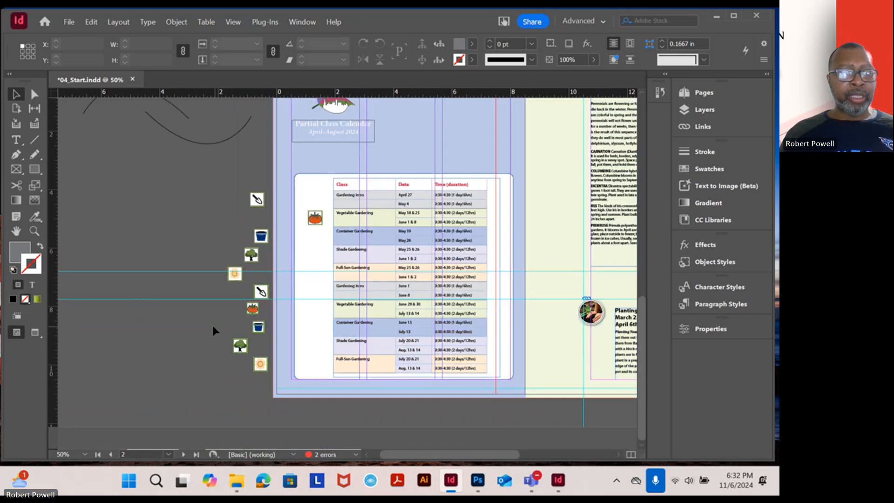
Compare the class calendar spread and the cover spread in Preview and Normal screen modes, ending in Normal
click(35, 332)
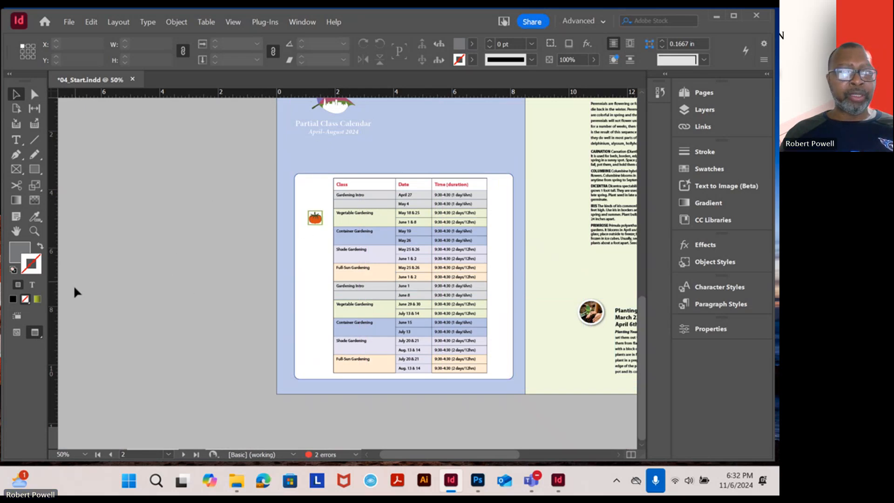
click(19, 336)
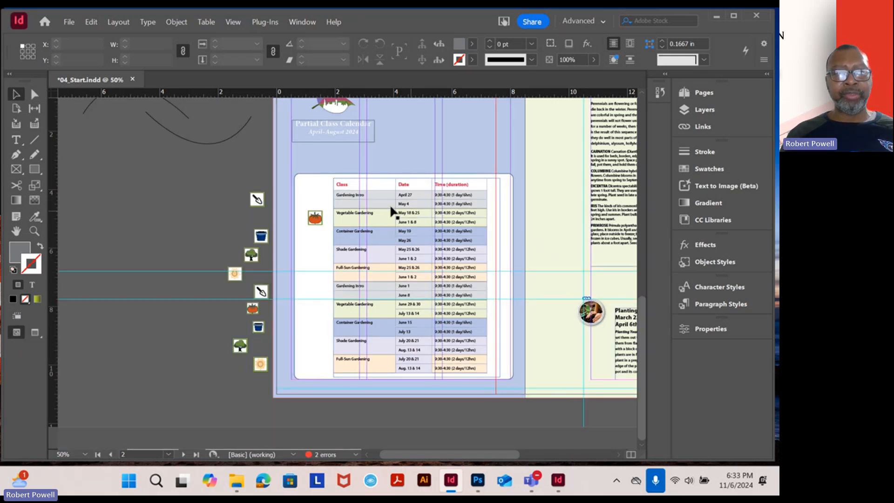
scroll(392, 149, up, 10)
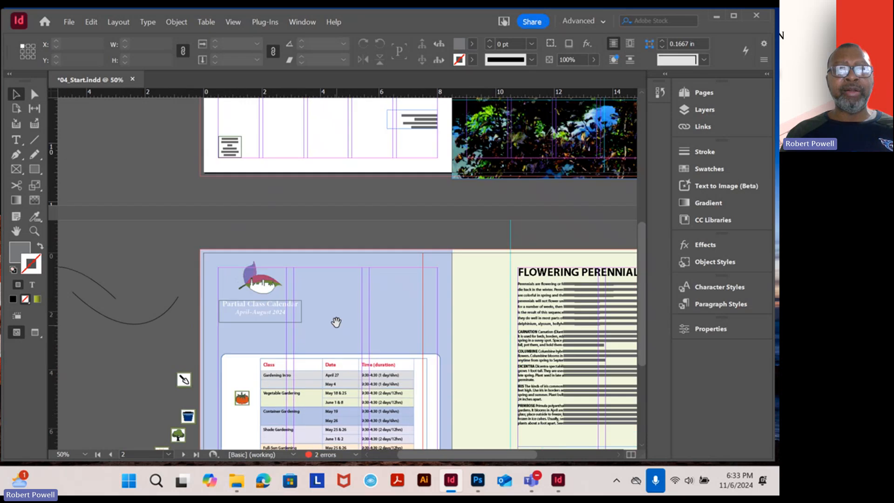
scroll(370, 271, up, 3)
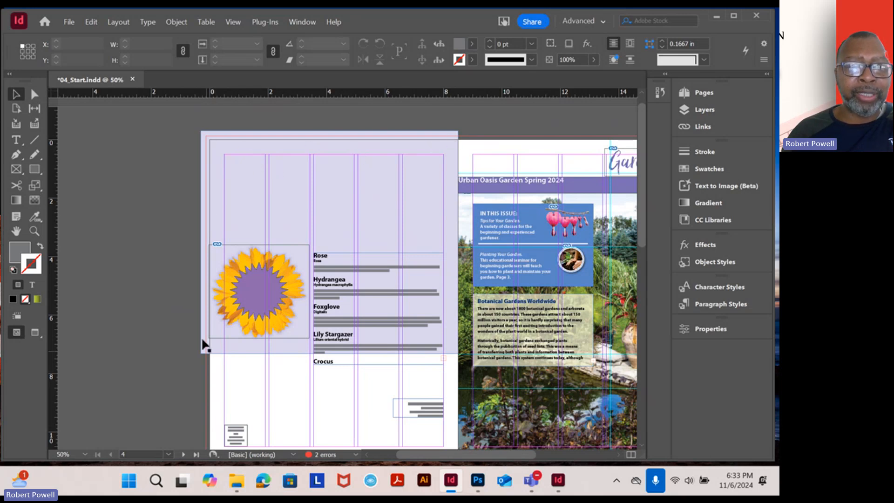
click(35, 331)
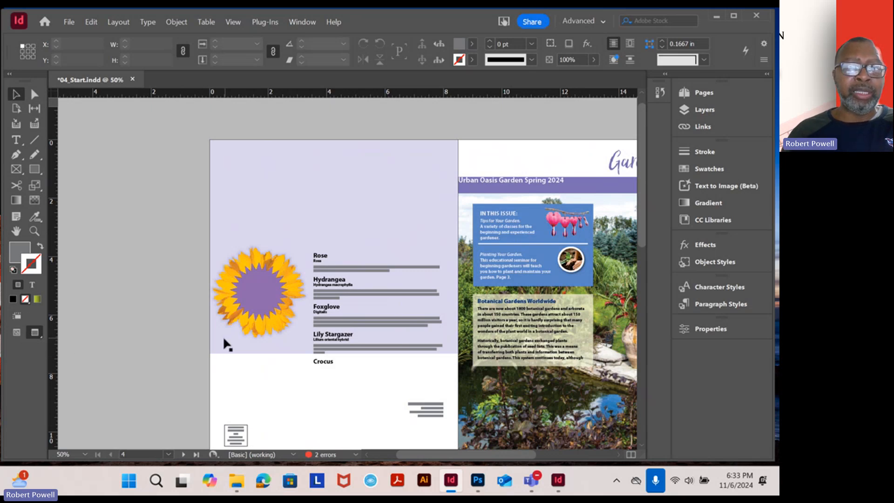
click(18, 333)
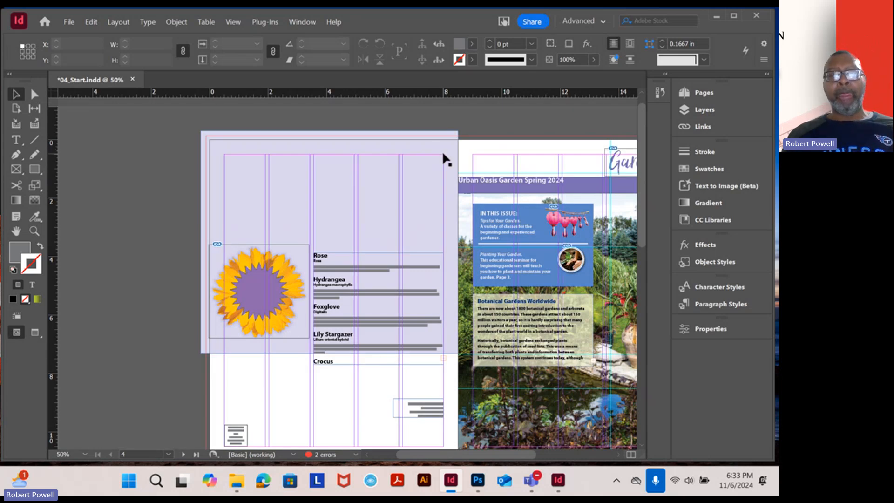
drag(548, 173, 430, 164)
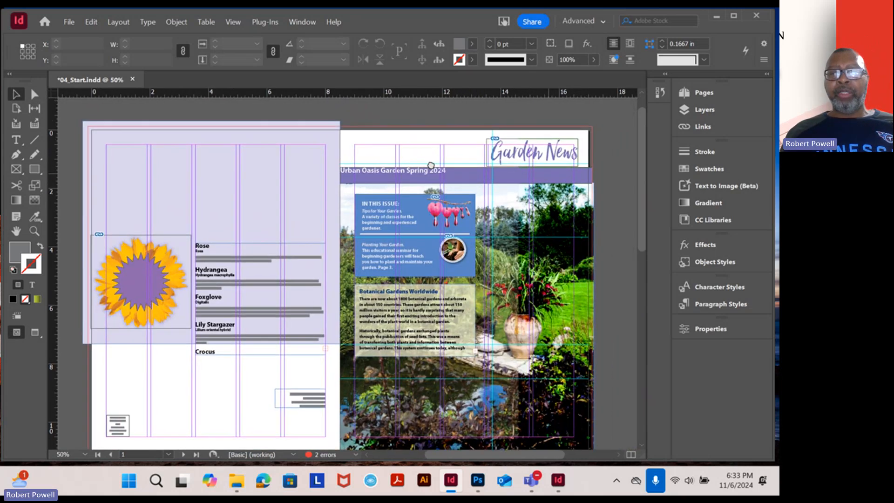
Check what the Graphics and Text layers contain by hiding and showing each one on the cover spread
click(706, 111)
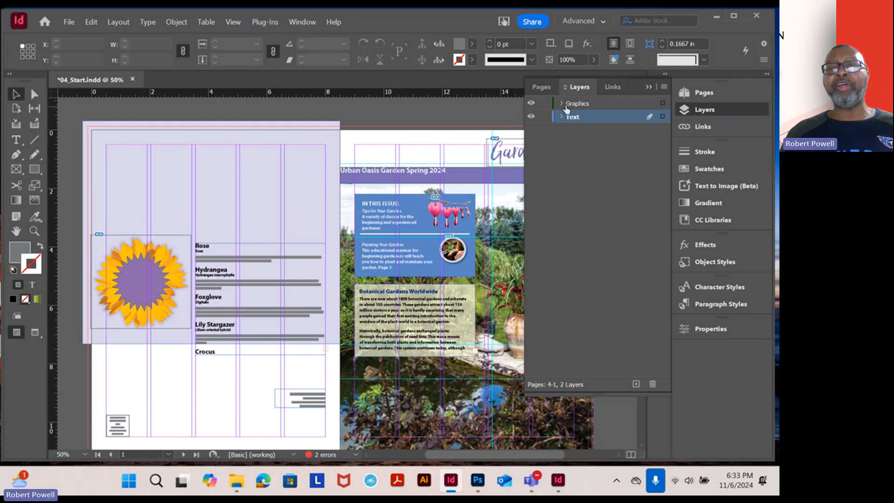
click(531, 104)
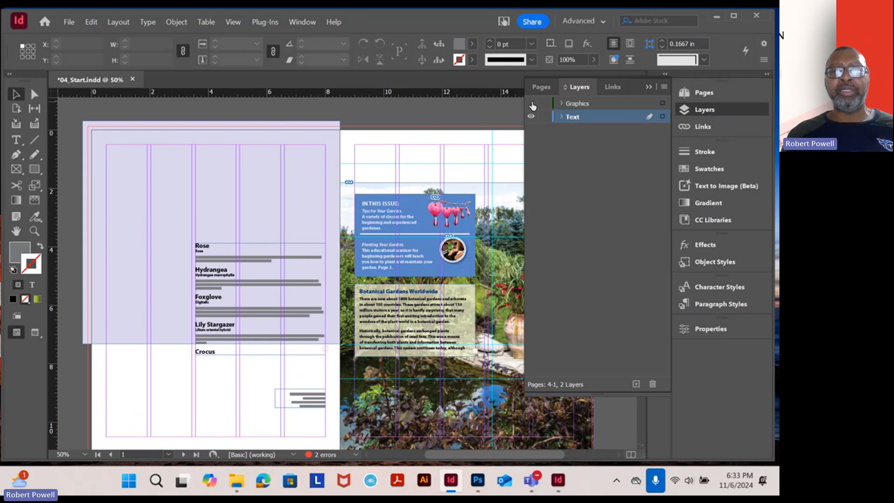
click(531, 103)
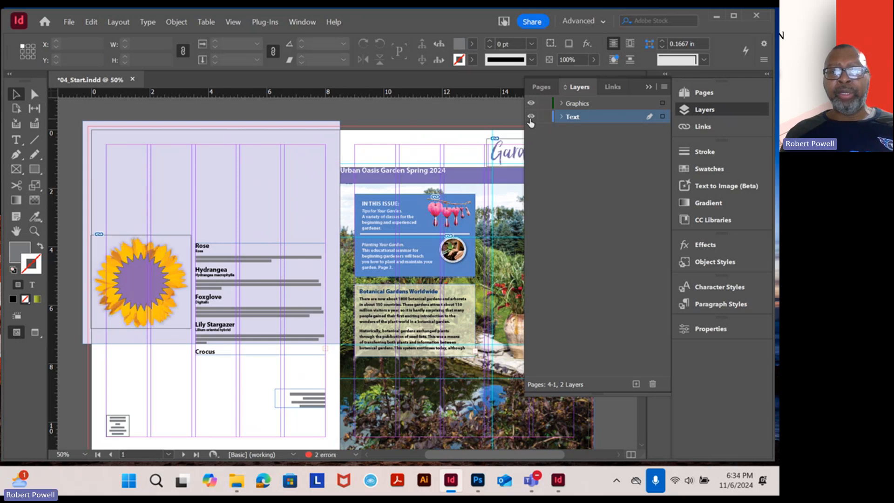
click(532, 117)
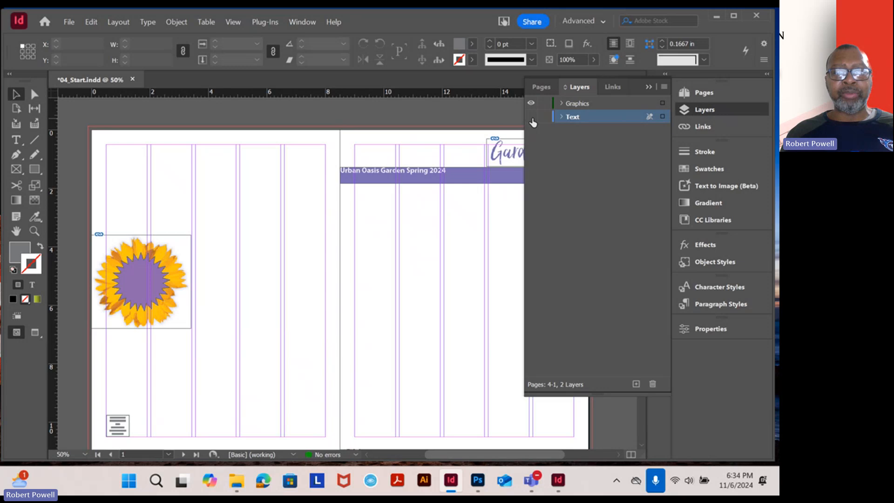
click(532, 119)
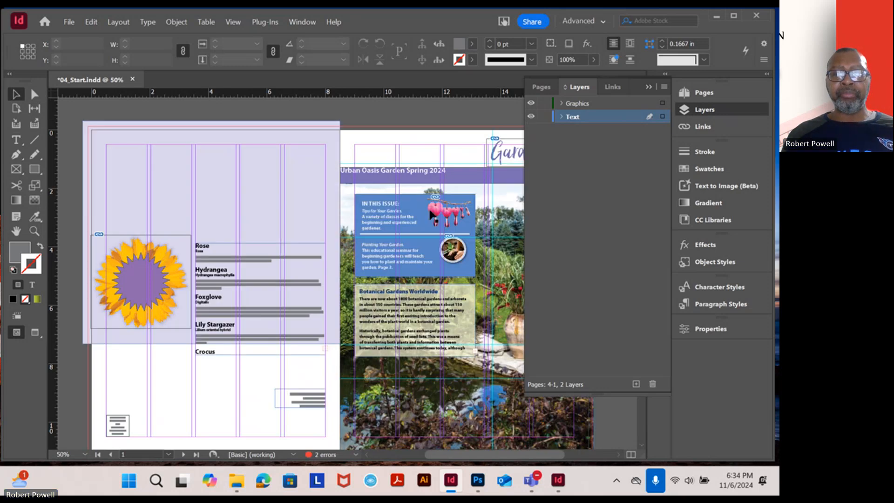
scroll(438, 235, right, 7)
scroll(438, 235, down, 2)
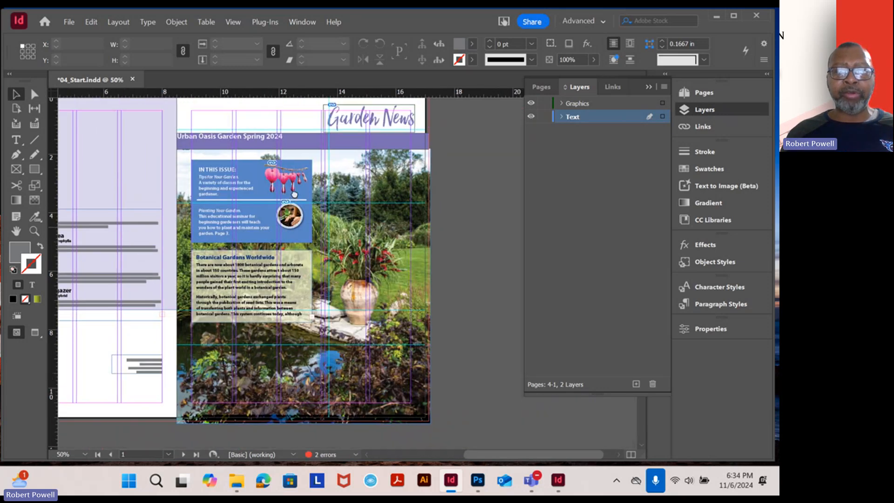
Add a new layer named Background to the newsletter
click(394, 238)
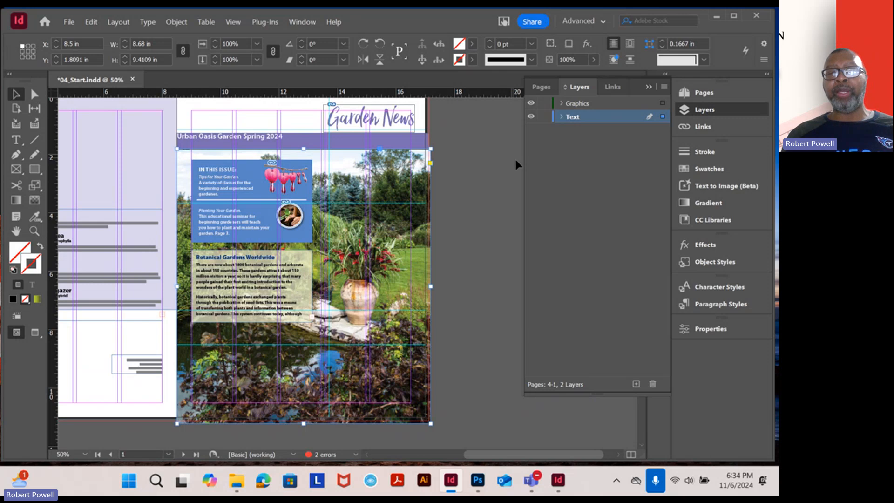
click(665, 87)
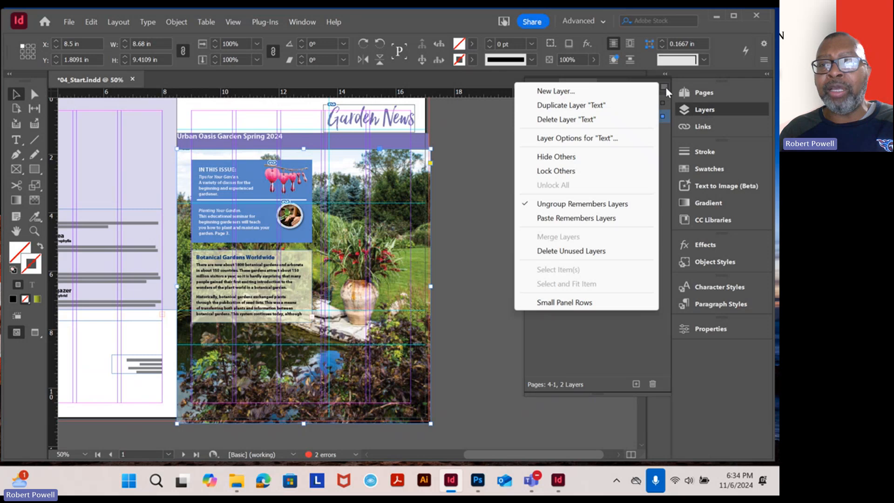
click(594, 92)
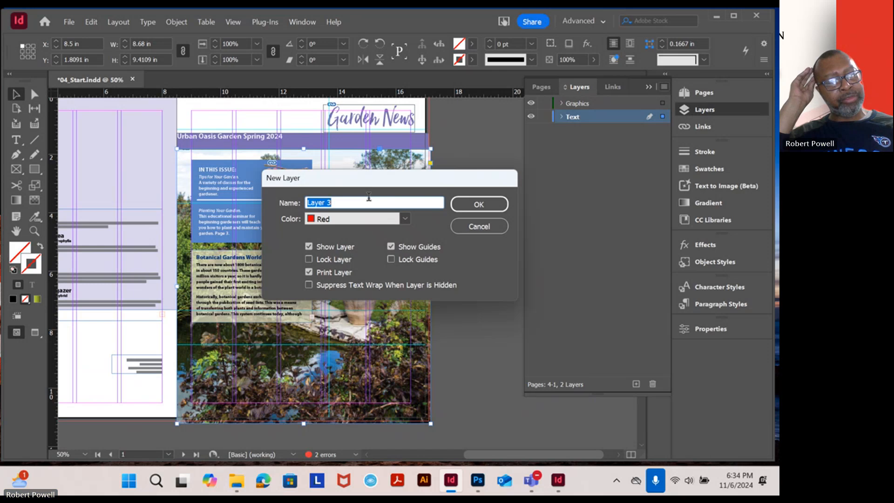
text(Ba)
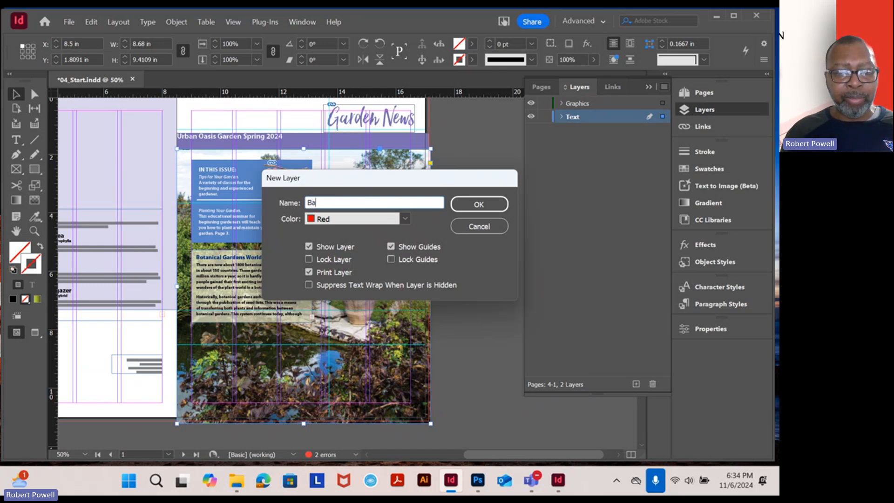
text(ckground)
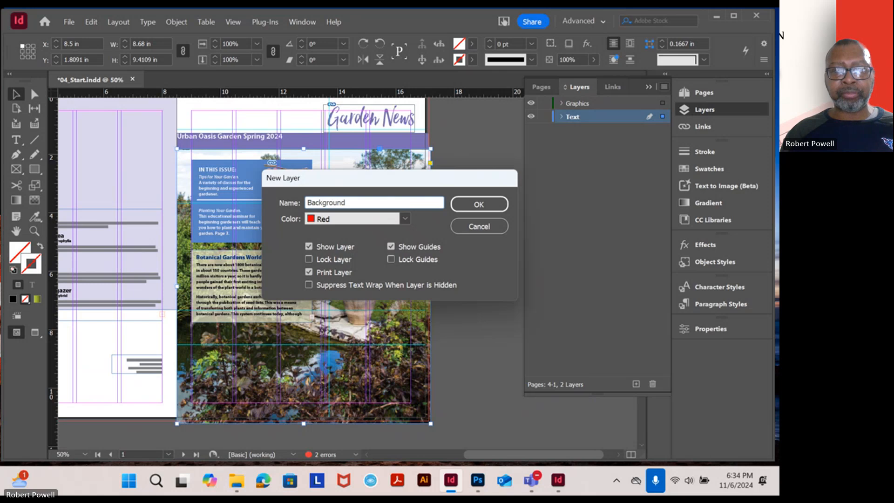
key(Return)
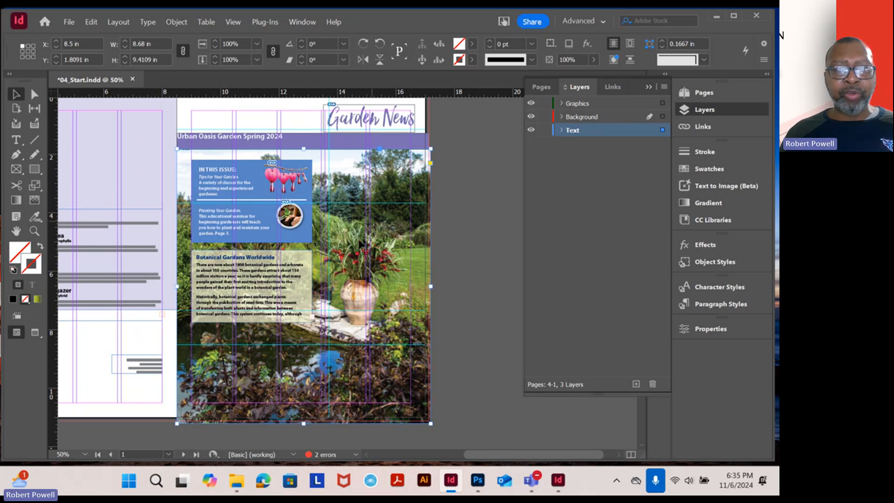
drag(379, 270, 275, 255)
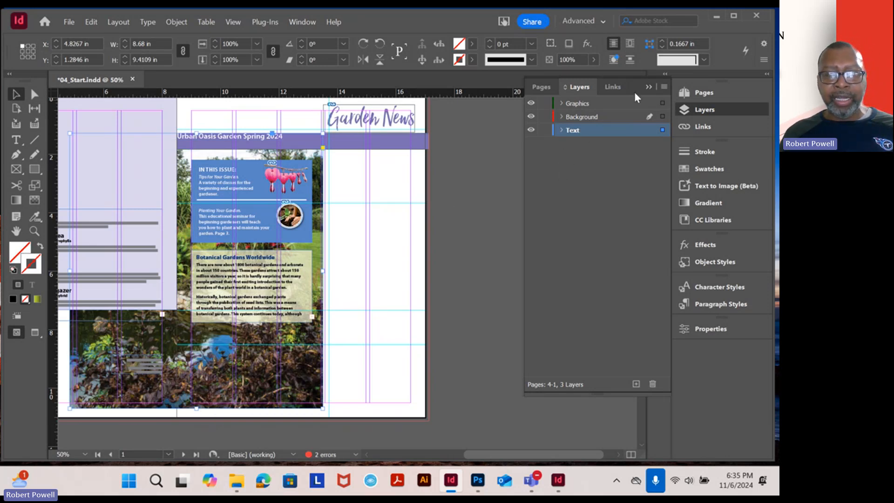
key(ctrl+z)
click(608, 115)
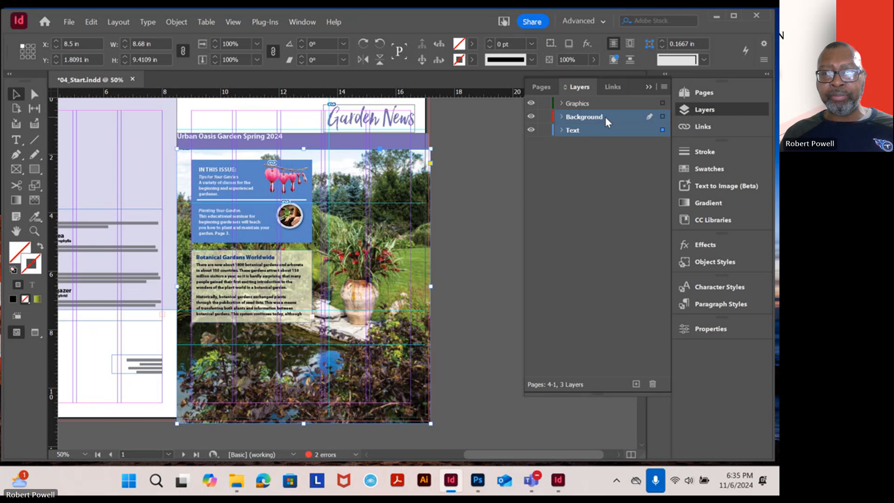
double_click(605, 116)
click(478, 225)
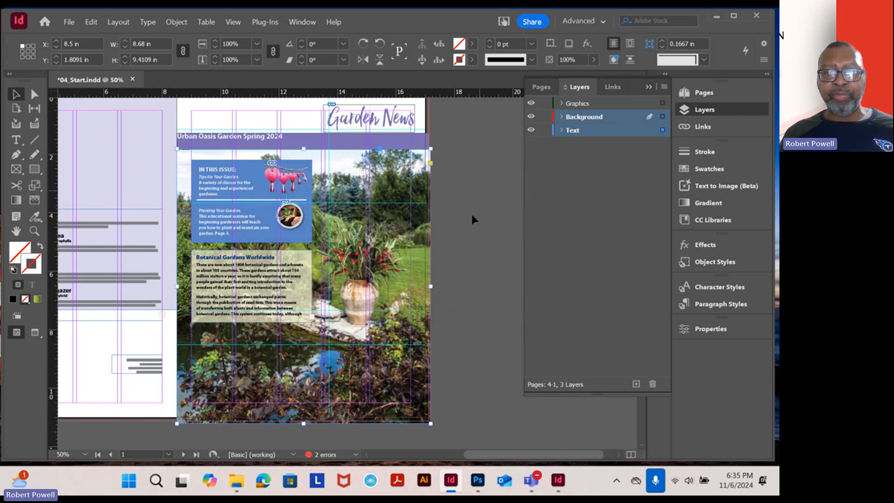
click(470, 236)
click(415, 240)
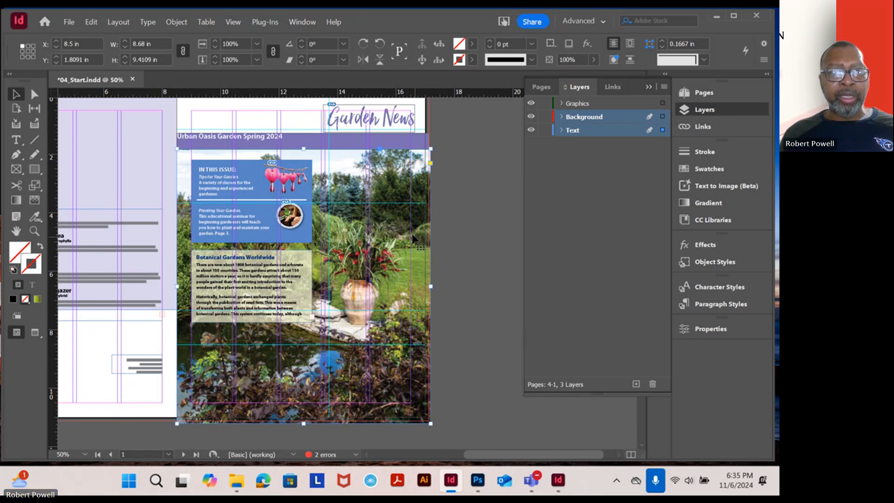
Cut the large garden photo from the cover page and make Background the only active layer
click(91, 21)
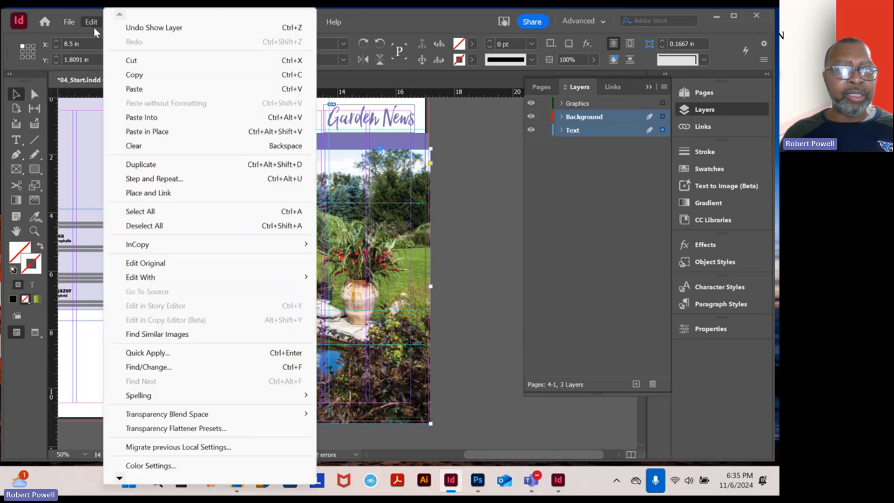
click(130, 65)
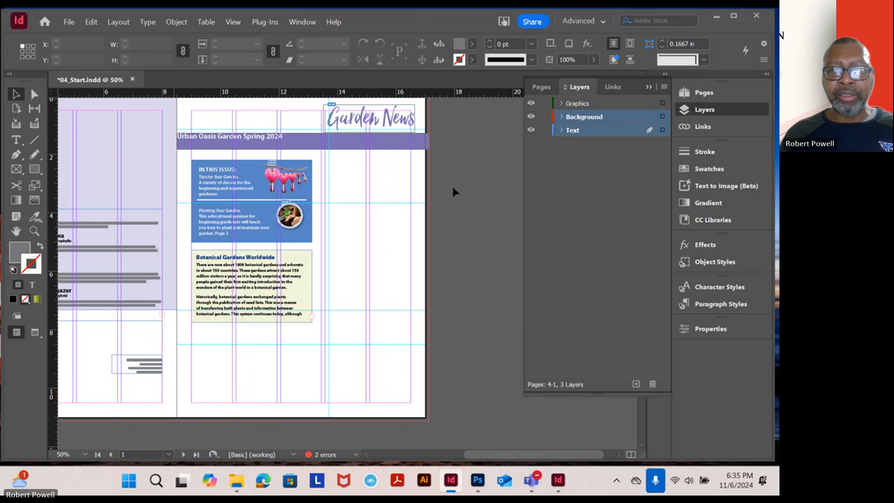
click(551, 206)
click(605, 117)
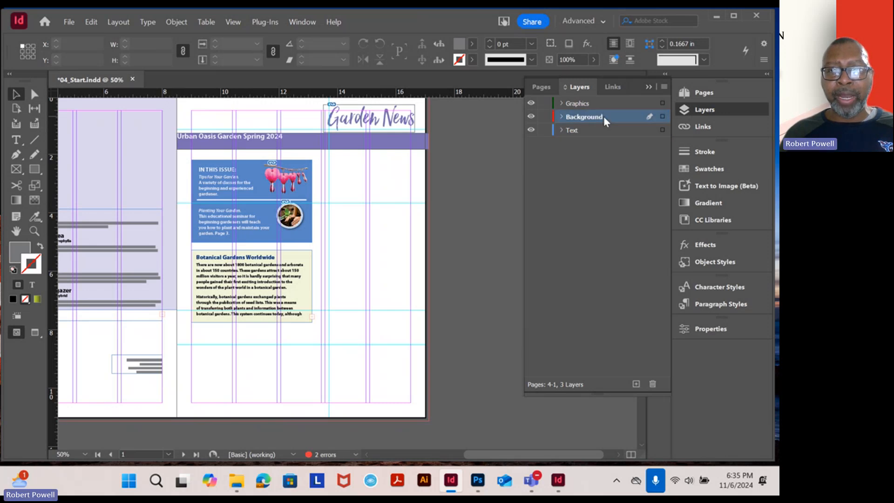
Try a regular paste of the garden photo onto the Background layer, and undo it
click(94, 22)
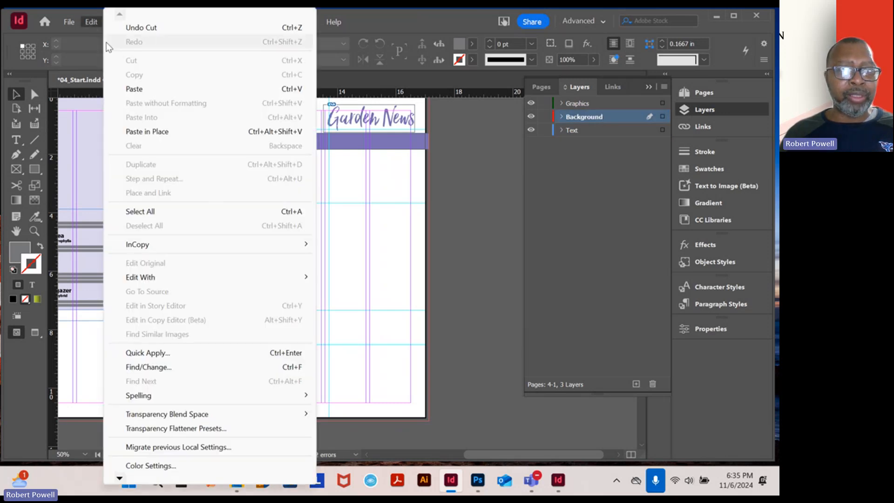
click(130, 93)
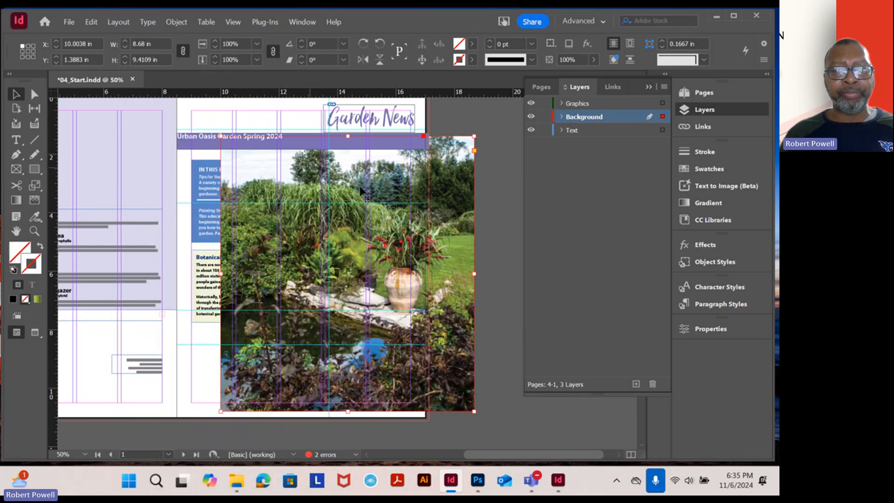
key(ctrl+z)
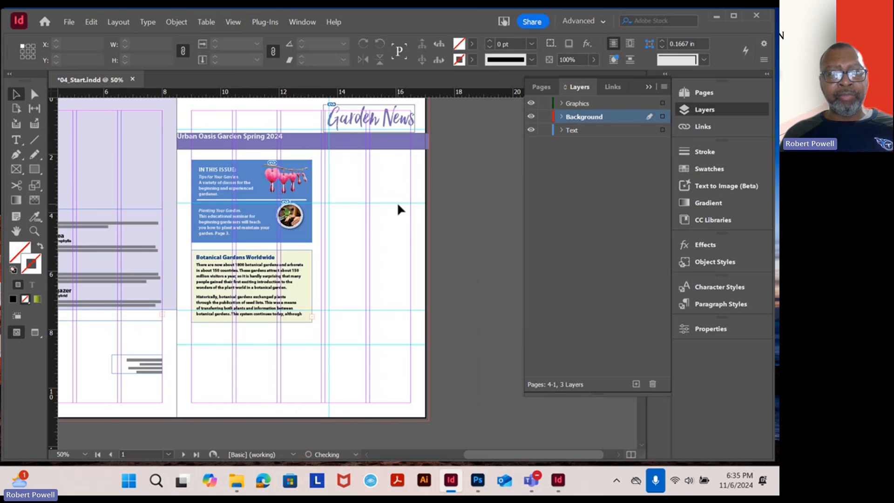
Paste the garden photo in its original position on the Background layer, and move that layer beneath the Text layer
click(92, 23)
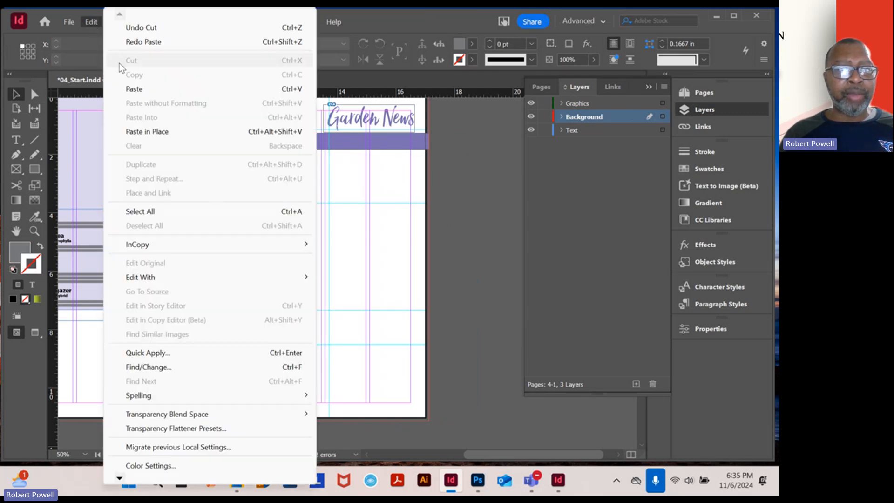
click(149, 133)
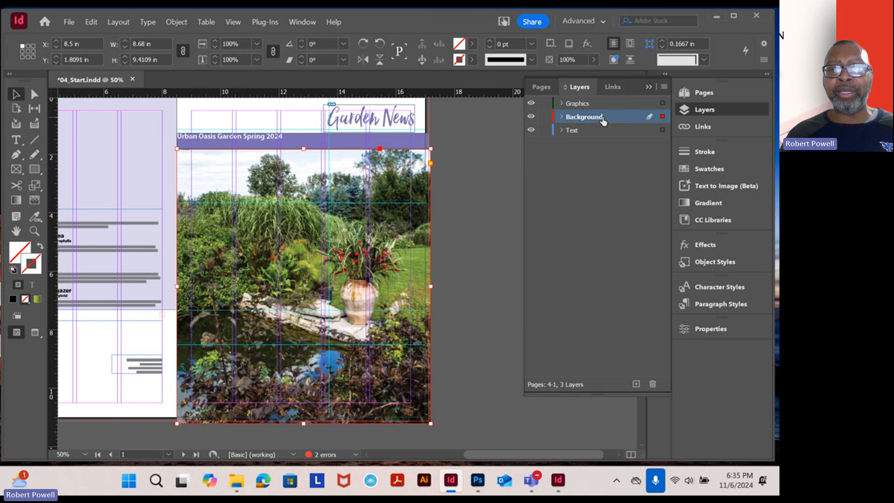
drag(603, 120, 604, 137)
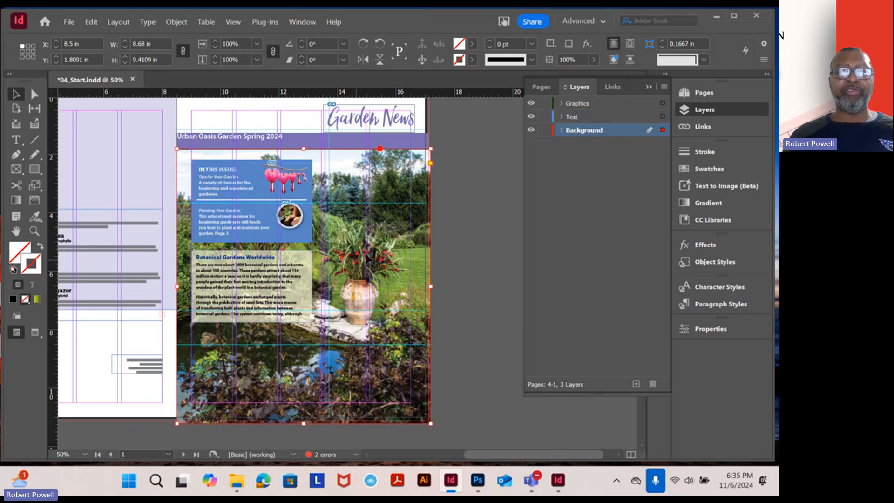
click(464, 206)
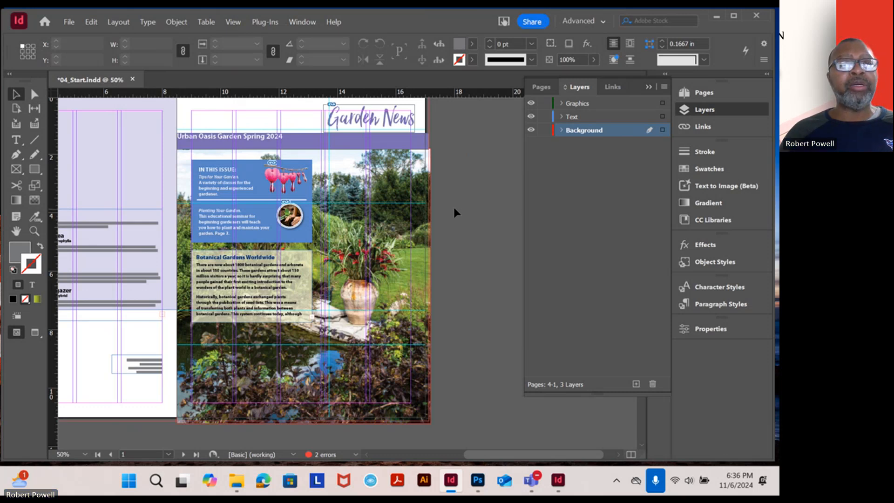
Save the newsletter under the new name Objects in the Lesson04 folder
click(70, 23)
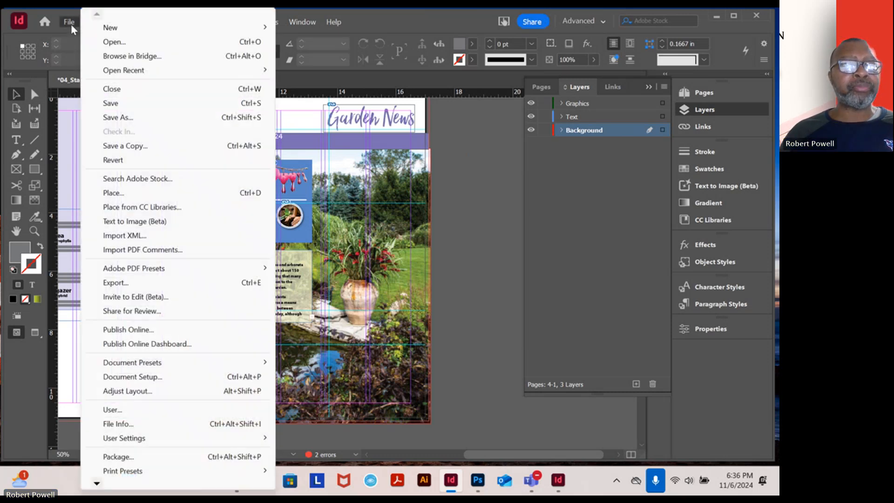
click(125, 119)
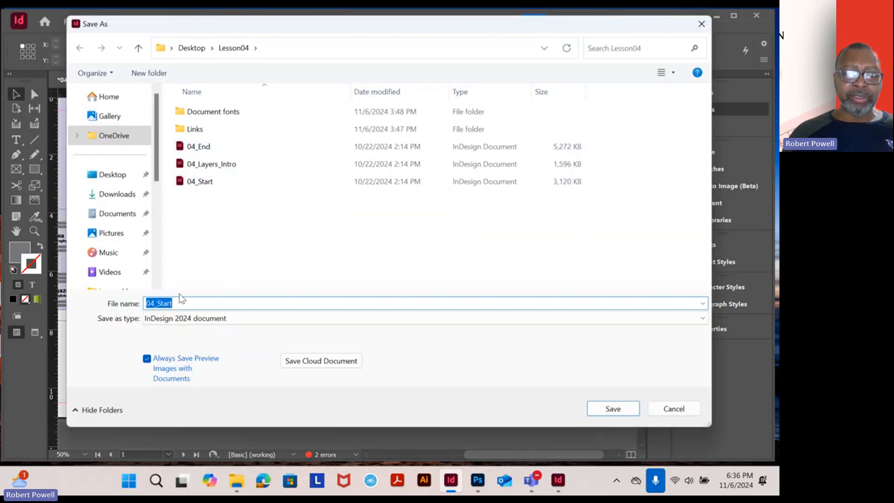
text(Objects)
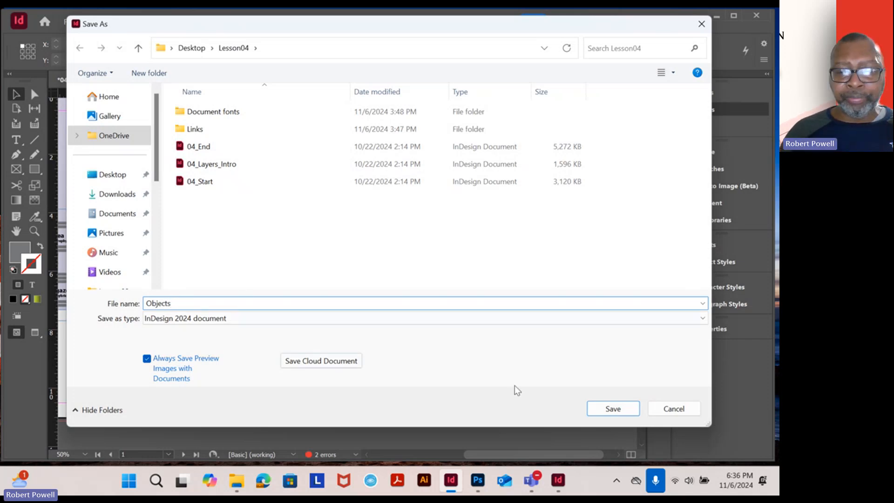
click(613, 408)
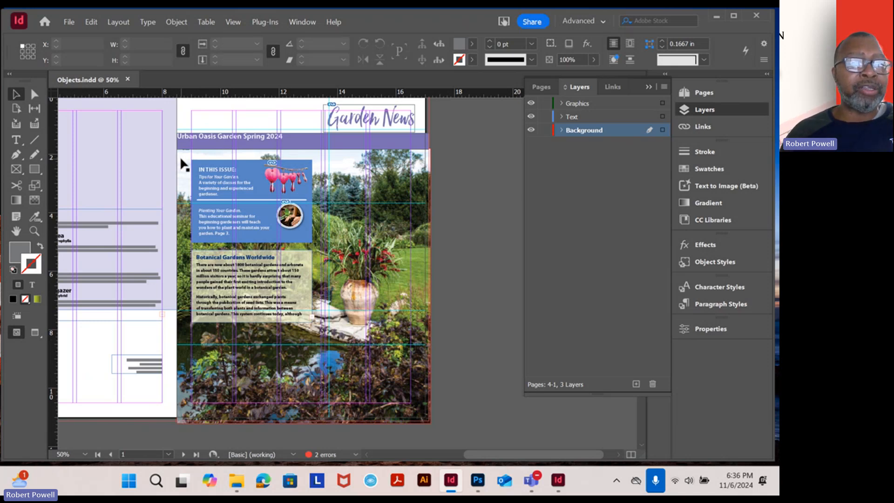
click(69, 22)
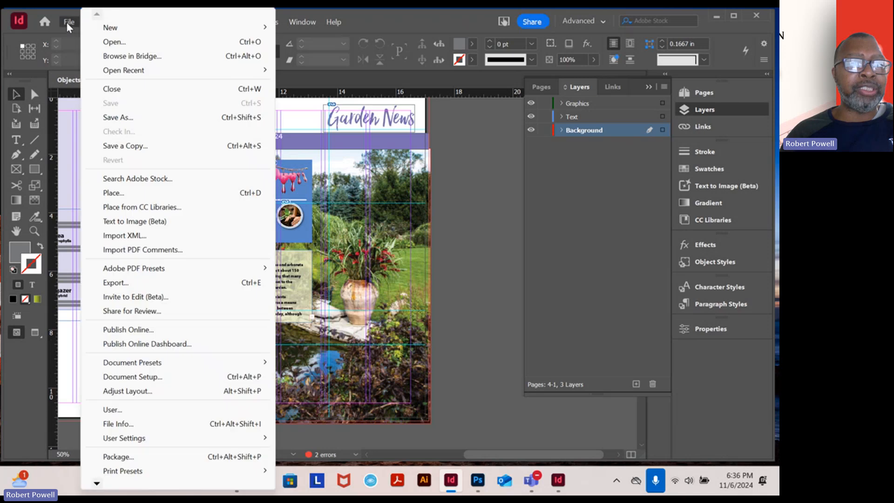
click(110, 43)
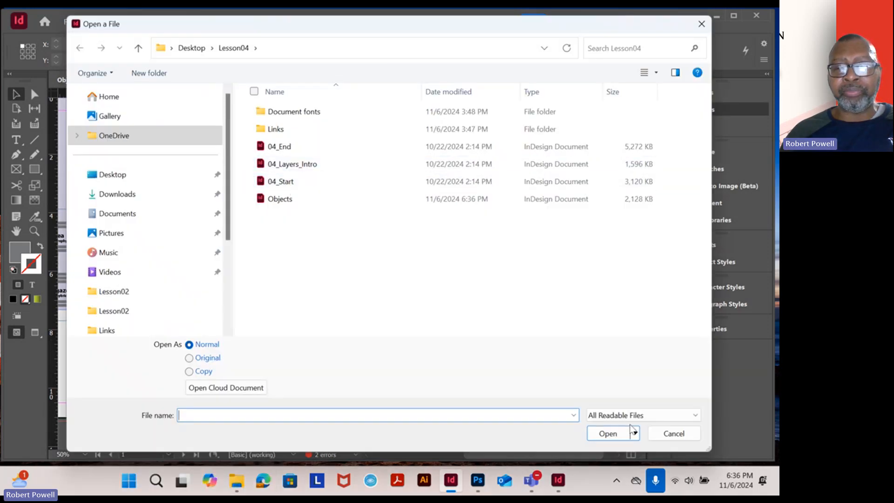
click(670, 439)
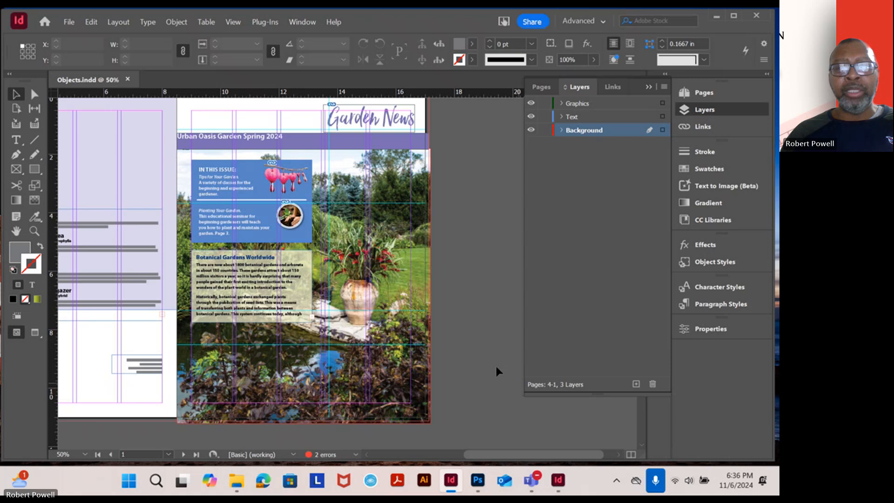
Expand the Graphics layer to list its objects, and inspect the polygon and the flower image on page 4 by selecting each
click(561, 104)
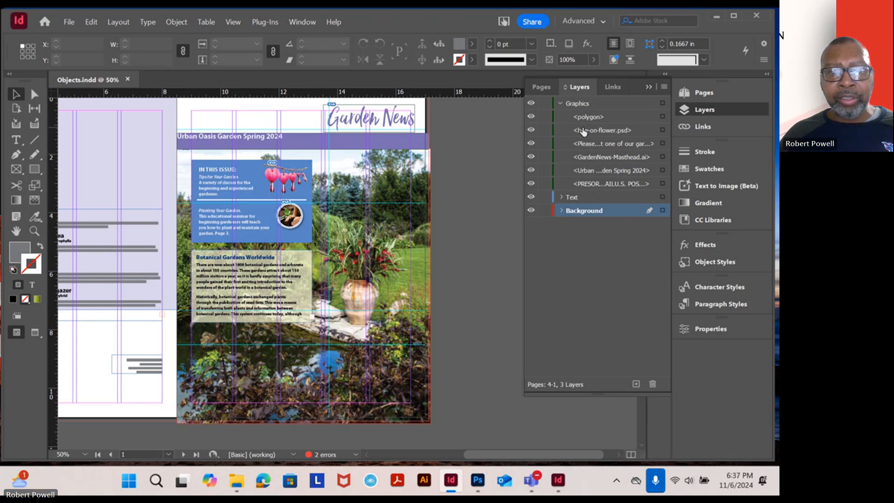
click(261, 191)
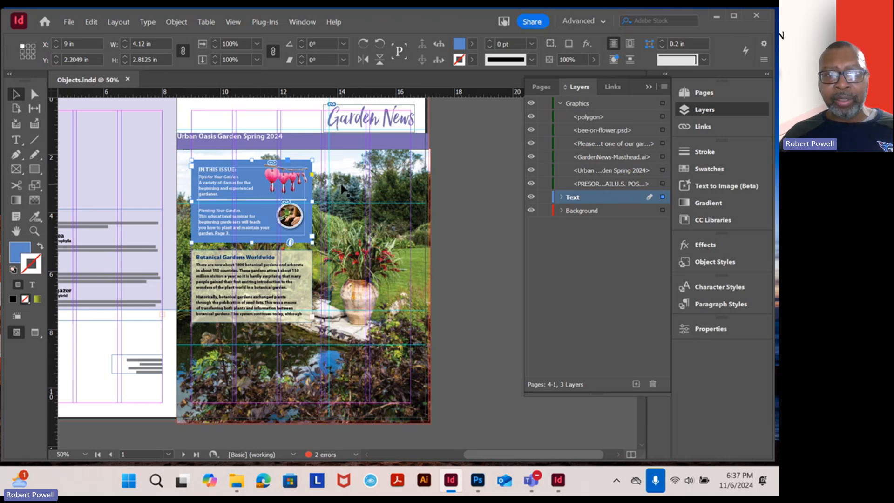
drag(227, 184, 408, 164)
click(177, 227)
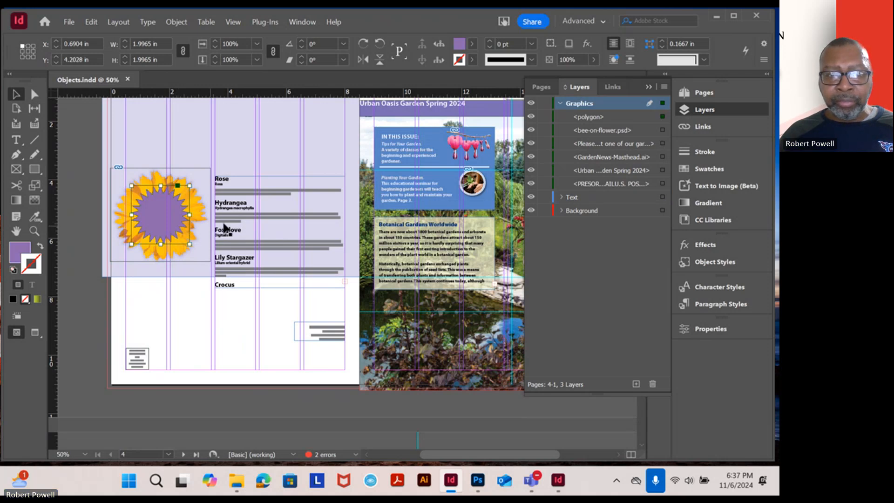
click(195, 206)
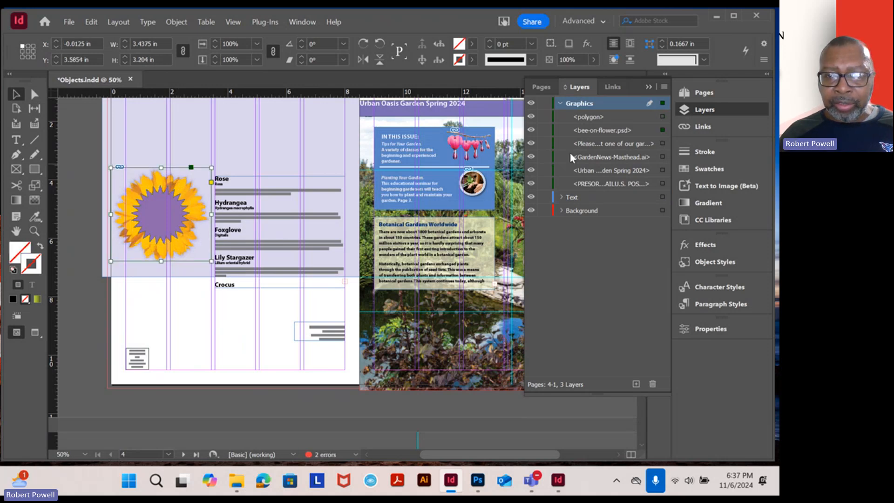
Examine the stacking order of the Graphics layer's objects by highlighting the entries from the polygon through the Urban Oasis text
click(597, 120)
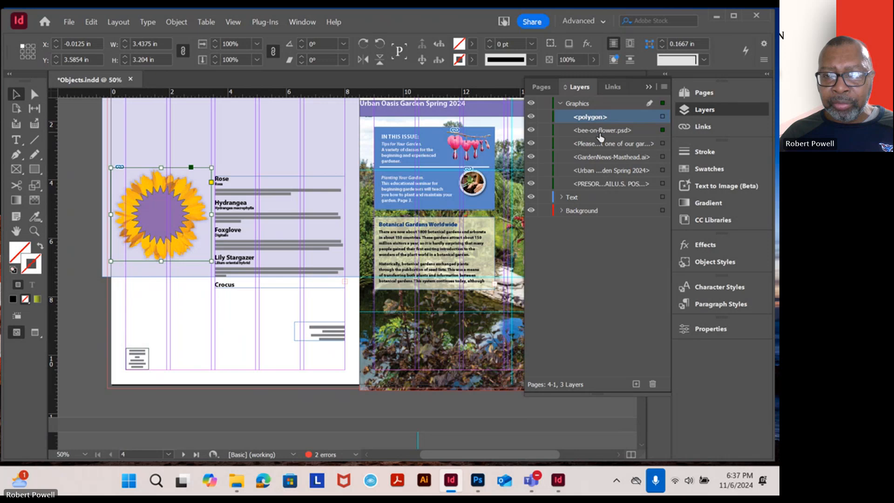
click(599, 133)
click(593, 120)
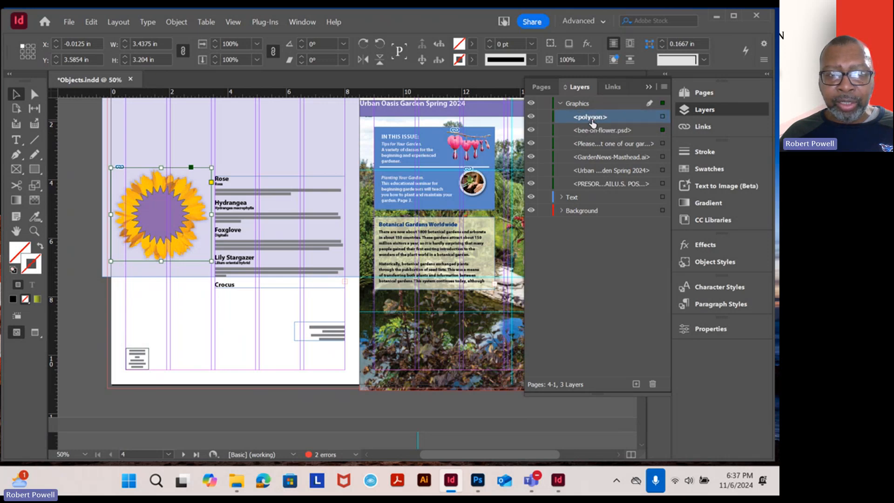
click(594, 133)
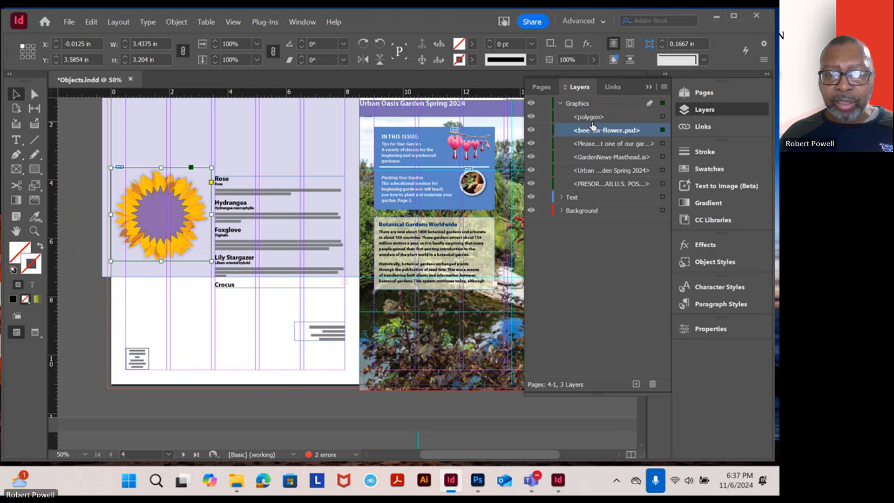
click(591, 120)
click(595, 132)
click(598, 146)
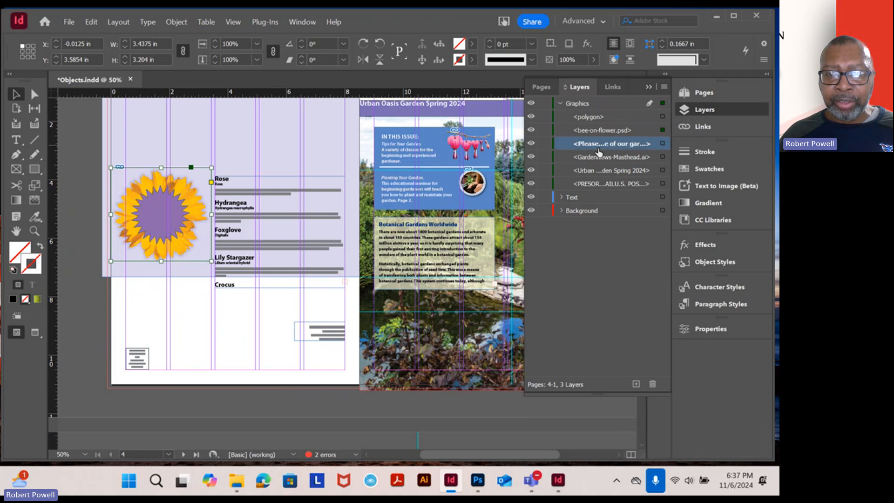
click(602, 158)
click(603, 171)
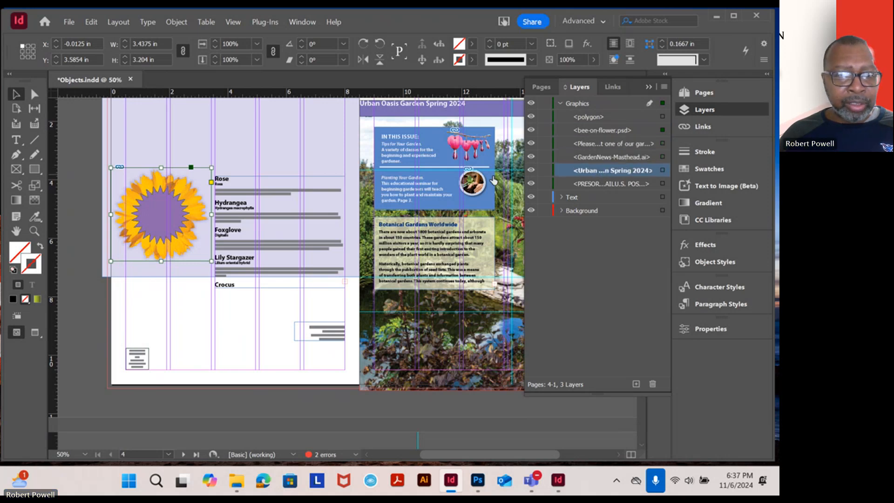
Compare the purple polygon and the flower image on page 4 with their entries in the Graphics layer by selecting each
click(164, 216)
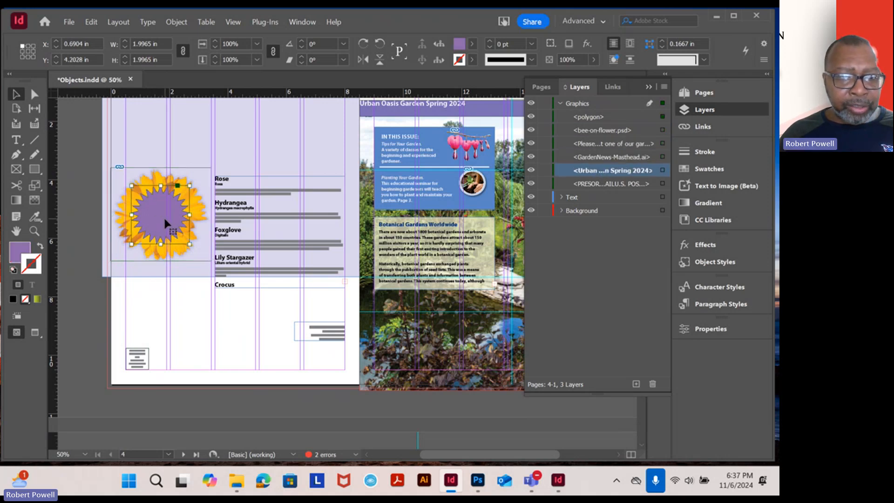
click(604, 186)
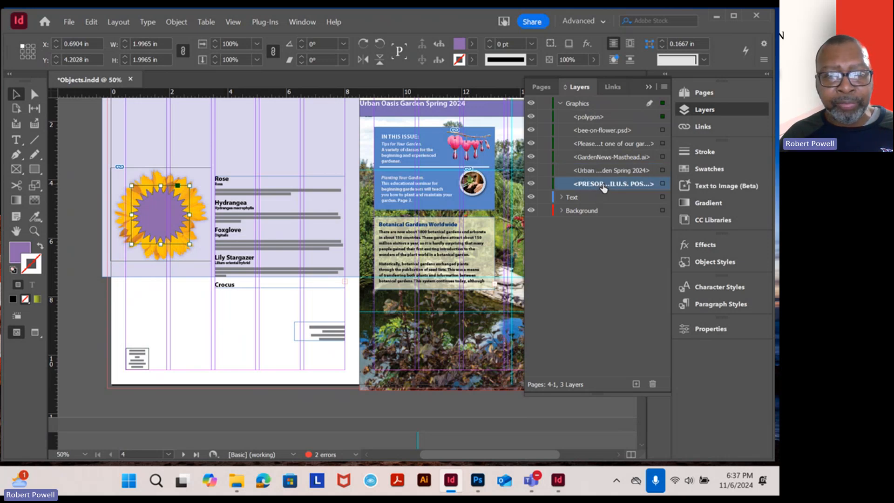
click(198, 215)
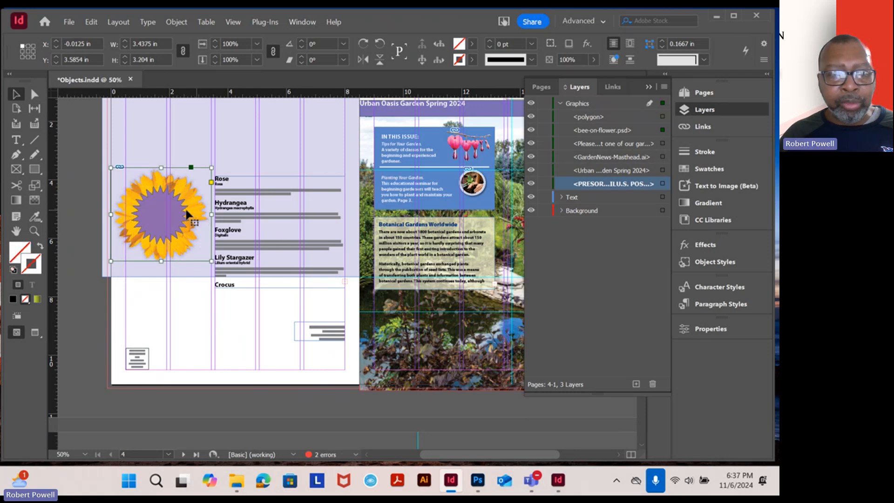
click(161, 211)
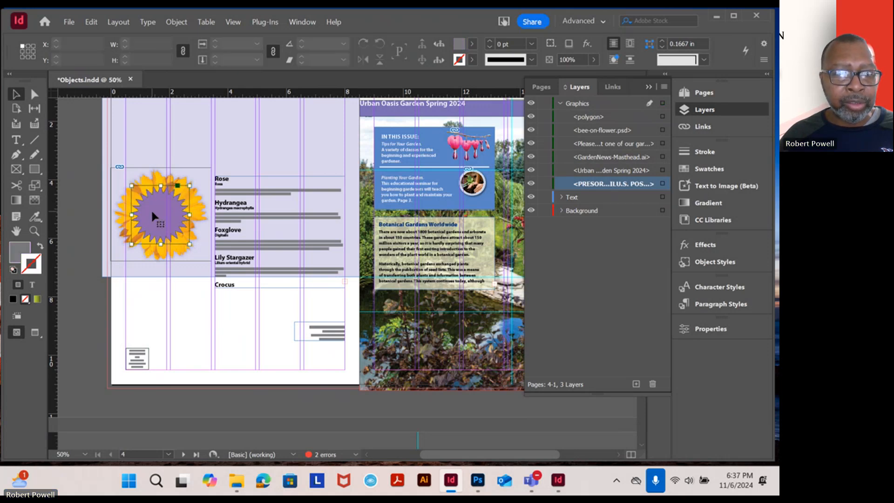
Move the GardenNews-Masthead.ai object to the bottom of the Graphics layer's stacking order, beneath the PRESORT text object
click(614, 177)
drag(615, 179, 618, 191)
drag(610, 159, 612, 181)
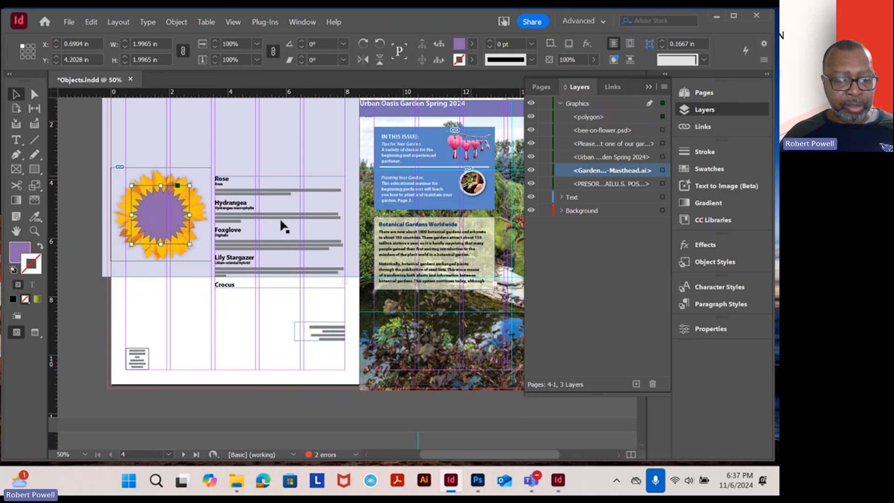
key(ctrl+1)
scroll(191, 242, down, 3)
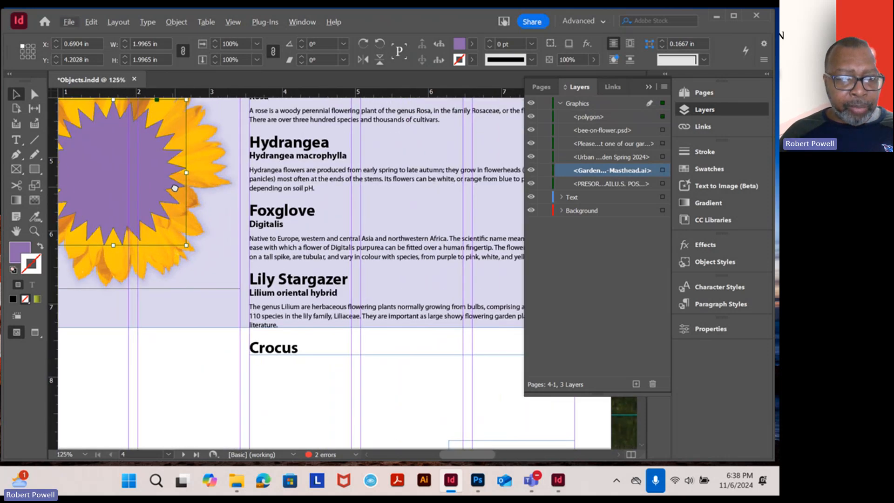
key(ctrl+equal)
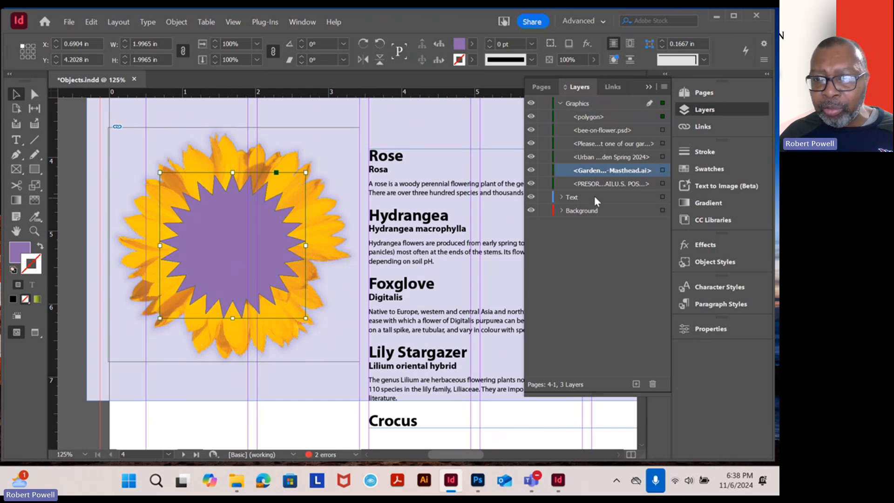
drag(602, 173, 604, 190)
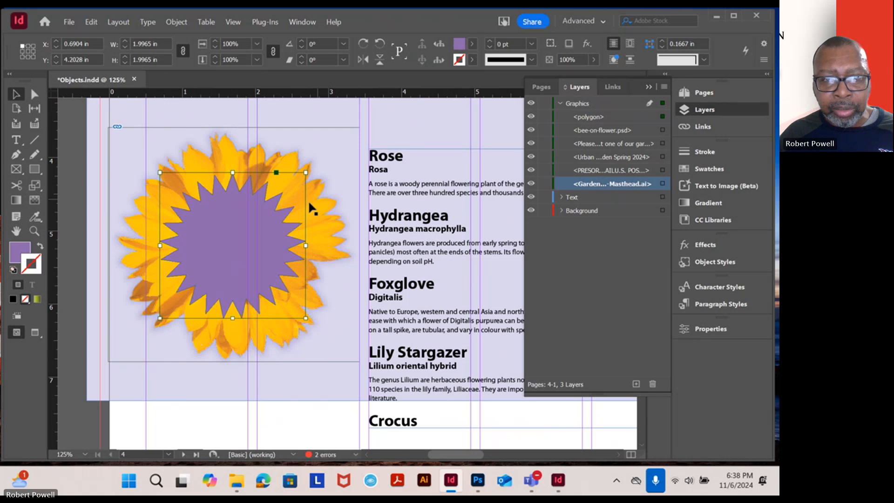
Try moving the purple polygon and the flower image further down page 4, and undo both moves
drag(274, 234, 256, 285)
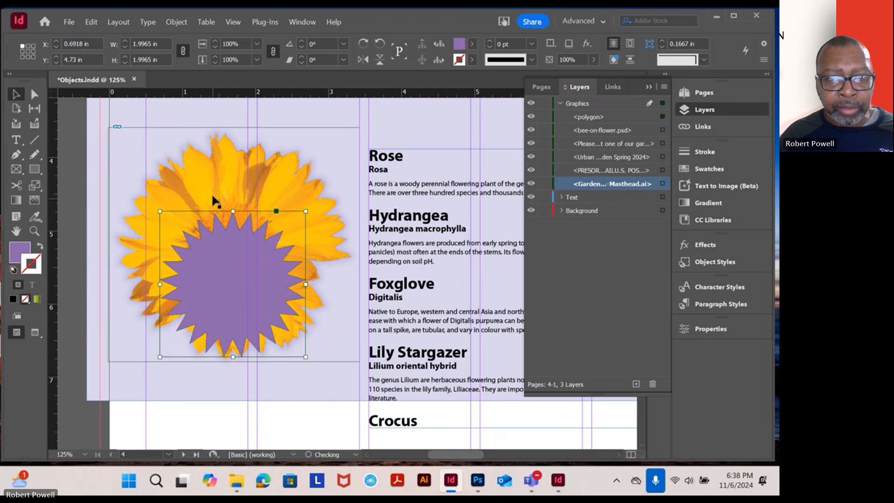
click(215, 180)
click(215, 180)
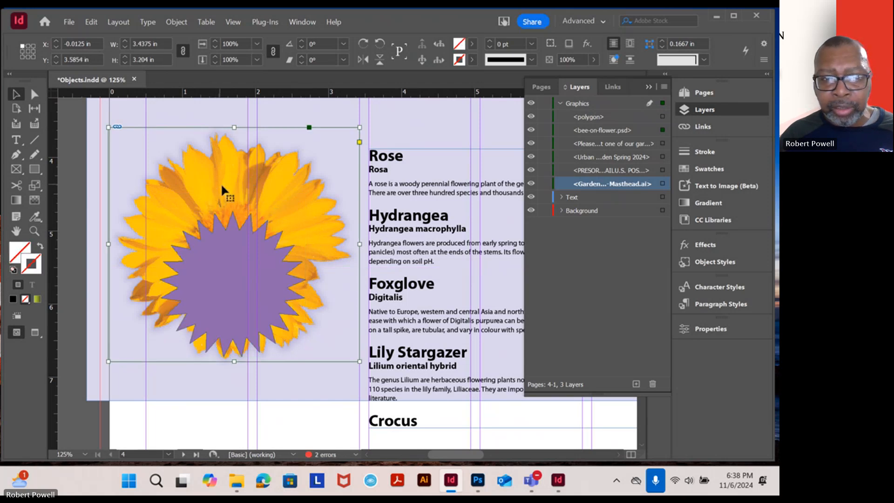
drag(221, 186, 241, 250)
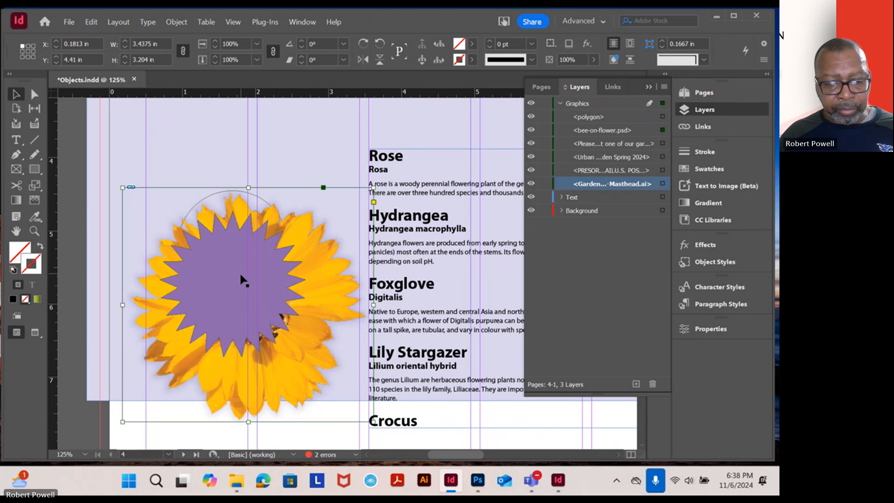
key(ctrl+z)
key(ctrl+z)
key(ctrl+z)
key(ctrl+z)
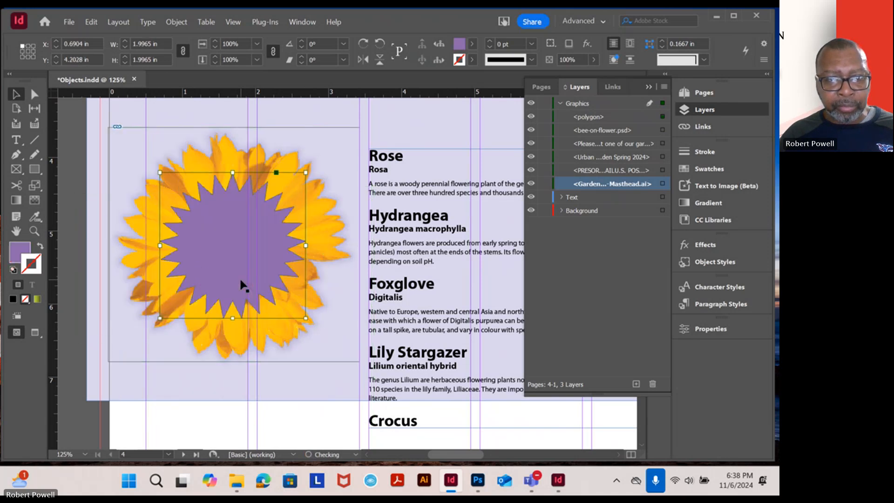
Shift the purple polygon slightly down on the flower to about X 0.68 in, Y 4.29 in
mouse_move(235, 249)
mouse_down()
mouse_move(305, 331)
mouse_move(339, 304)
mouse_move(293, 260)
mouse_move(247, 263)
mouse_move(232, 251)
mouse_up()
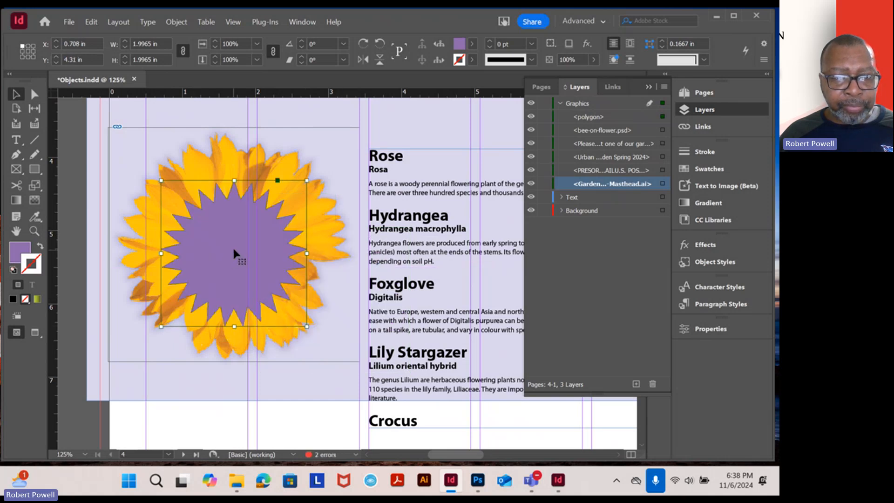
click(577, 159)
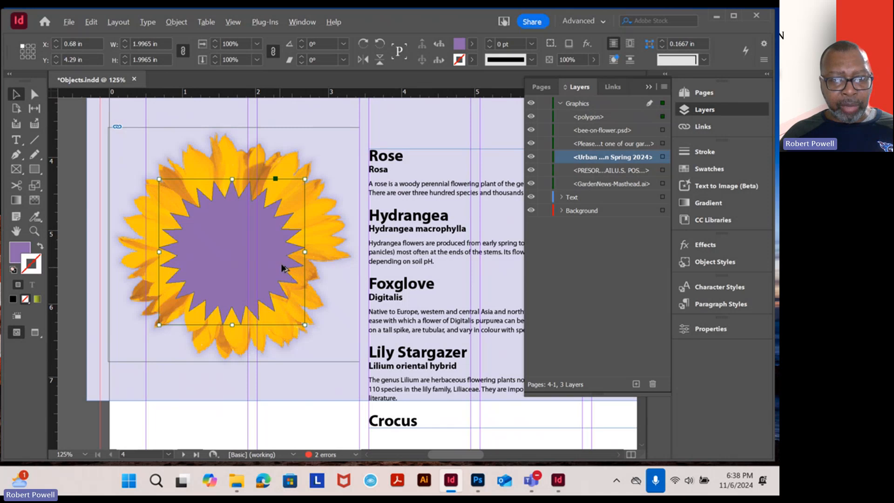
scroll(281, 274, down, 2)
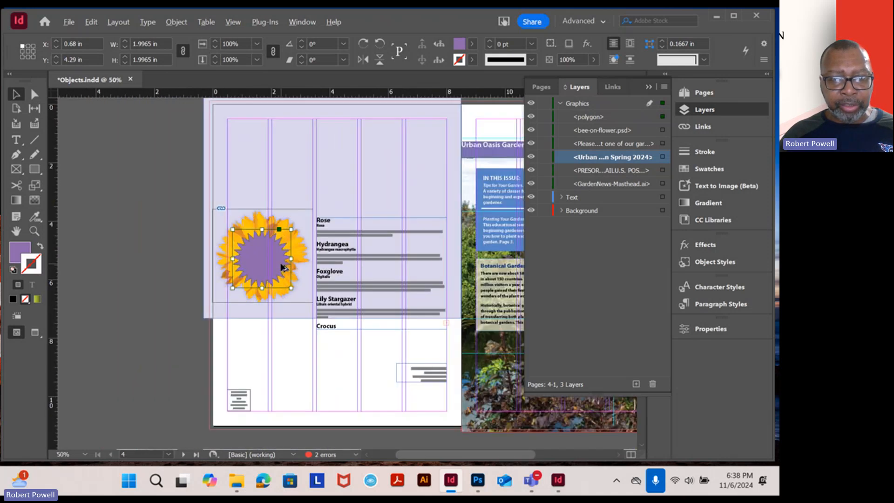
scroll(283, 268, up, 2)
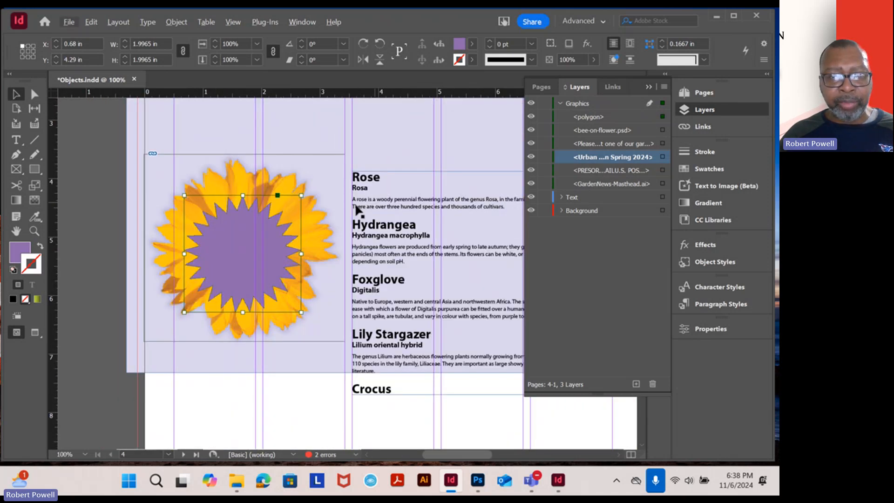
Expand the Text and Background layers to examine the objects each contains, and compare them with the page spread
click(561, 197)
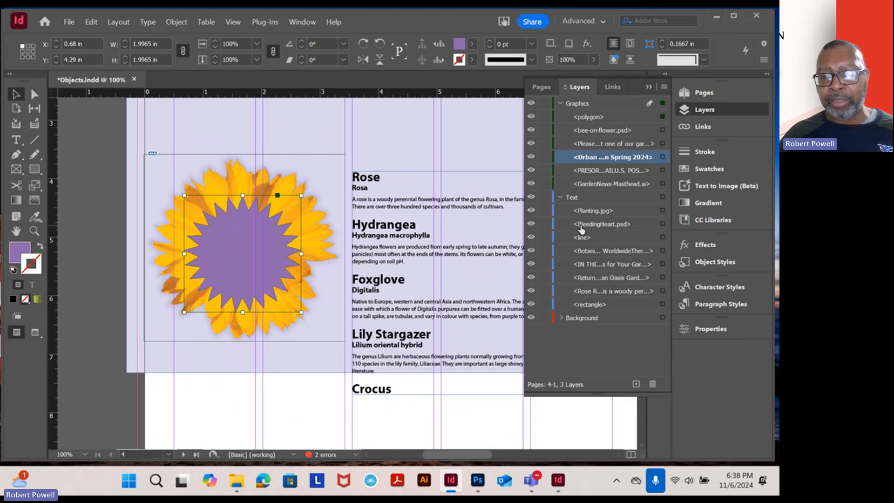
click(562, 317)
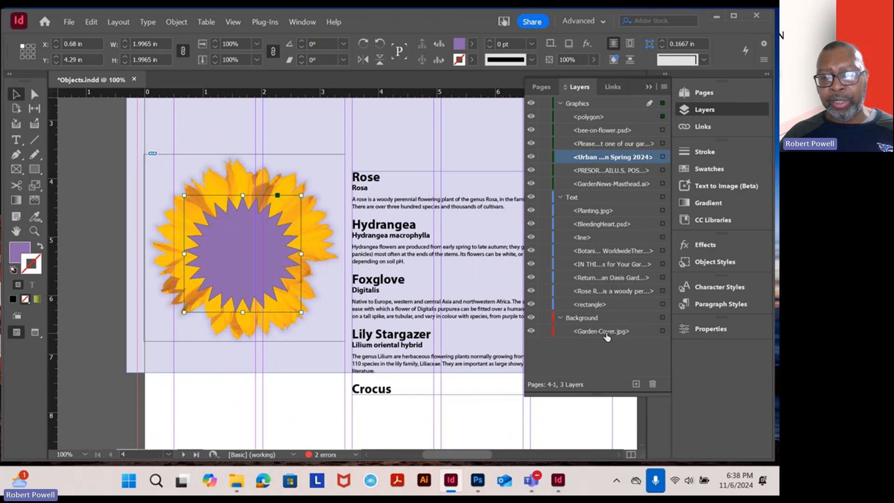
scroll(391, 248, down, 2)
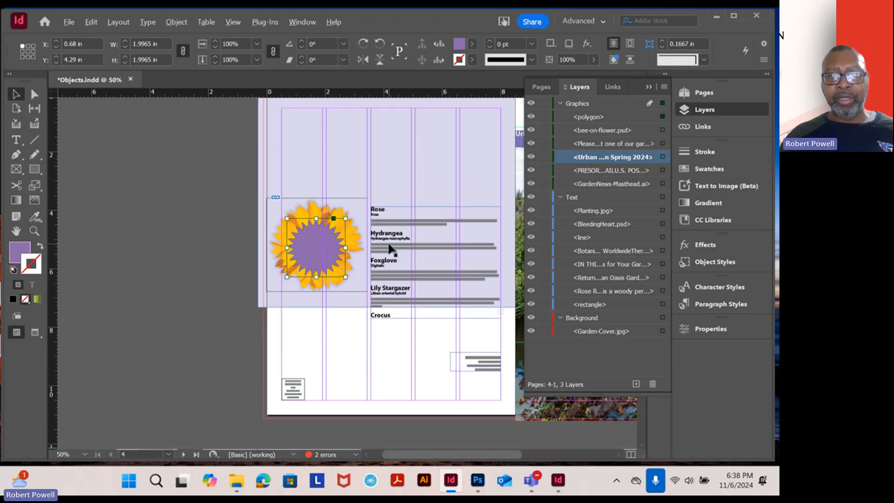
scroll(390, 248, down, 1)
scroll(411, 252, up, 1)
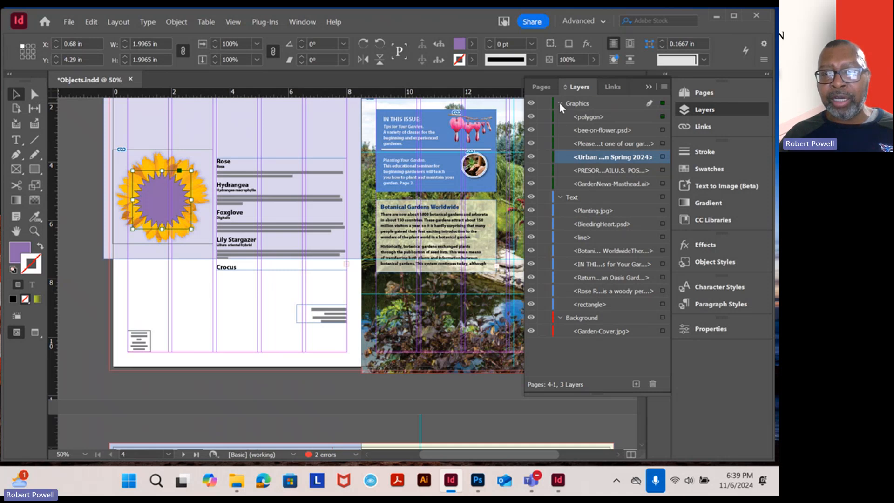
Collapse the Graphics, Text and Background layers and hide the layer list
click(560, 103)
click(560, 117)
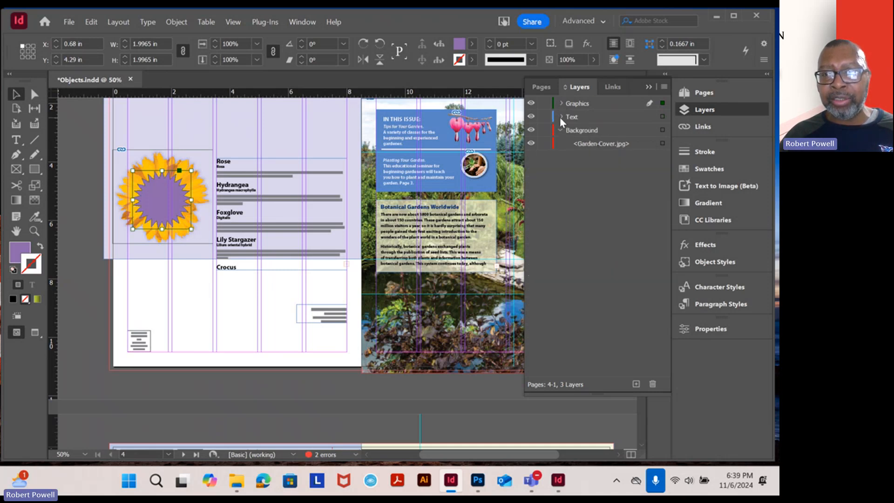
click(561, 130)
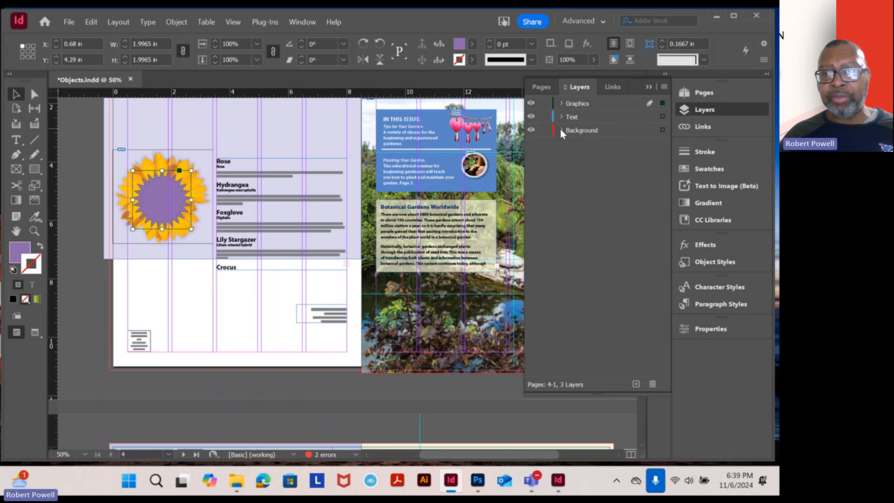
click(648, 87)
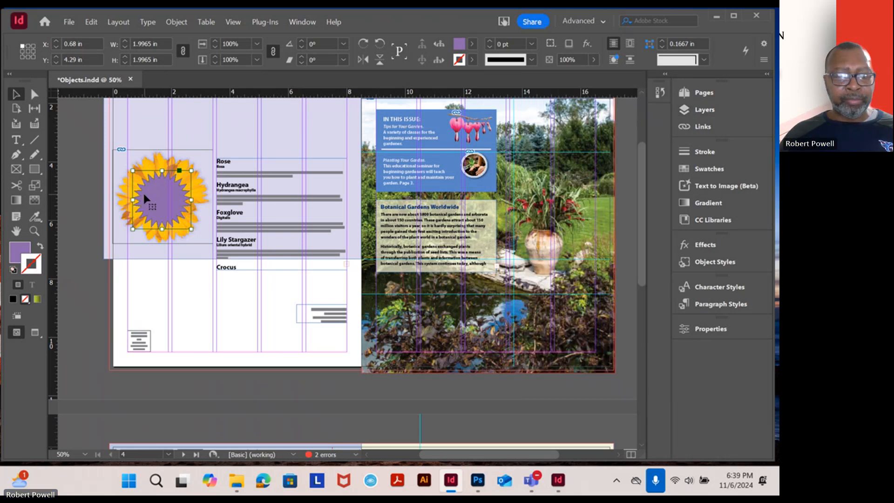
Recenter the purple polygon on the flower at about X 0.69 in, Y 4.20 in, deselect everything, and show the layer list again
drag(152, 206, 153, 204)
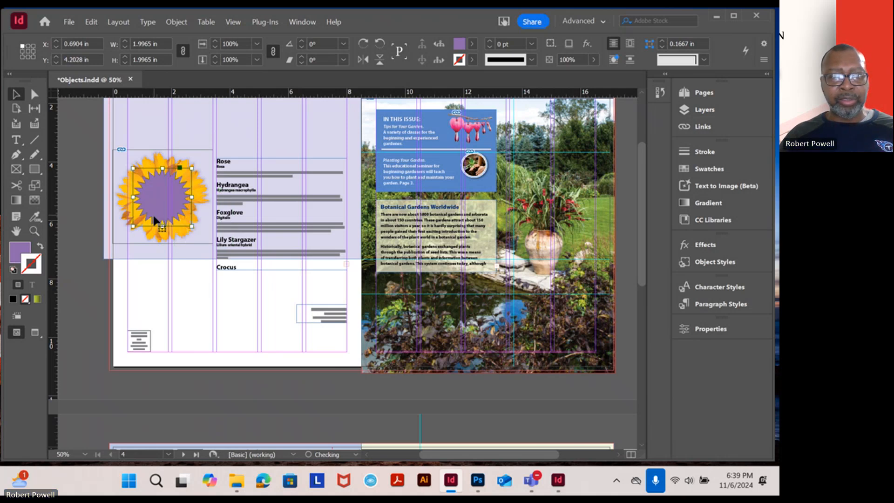
click(155, 226)
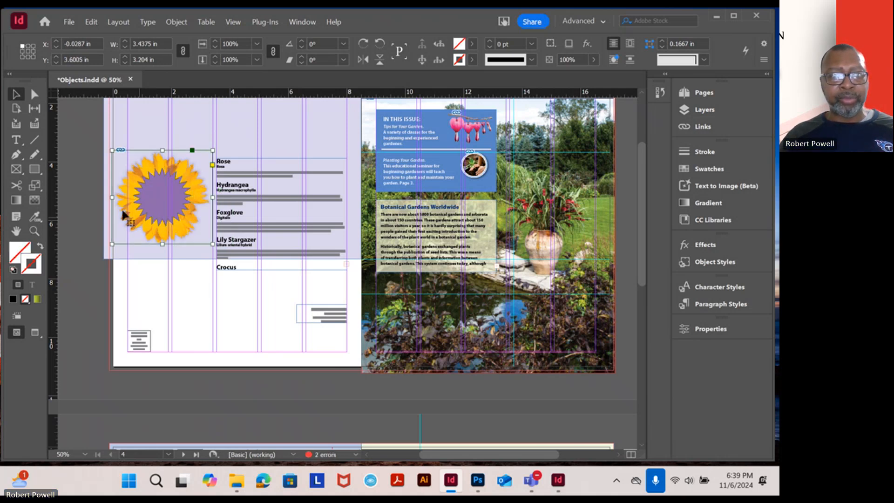
click(93, 195)
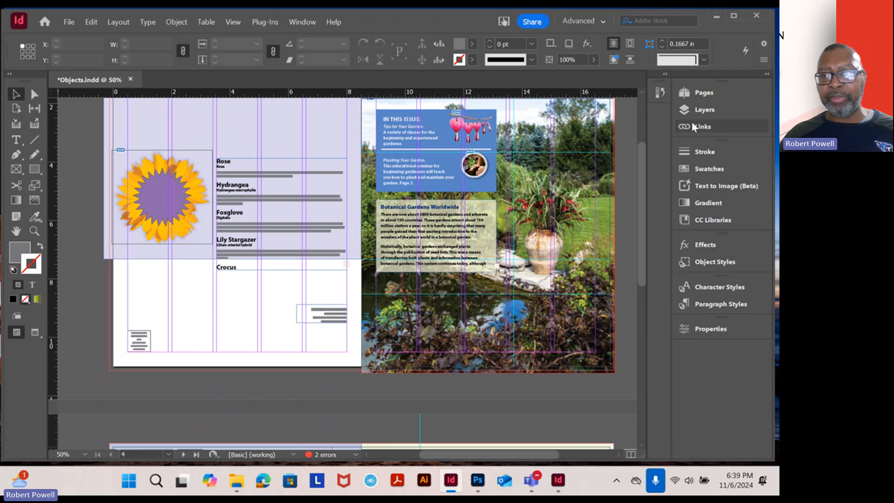
click(705, 111)
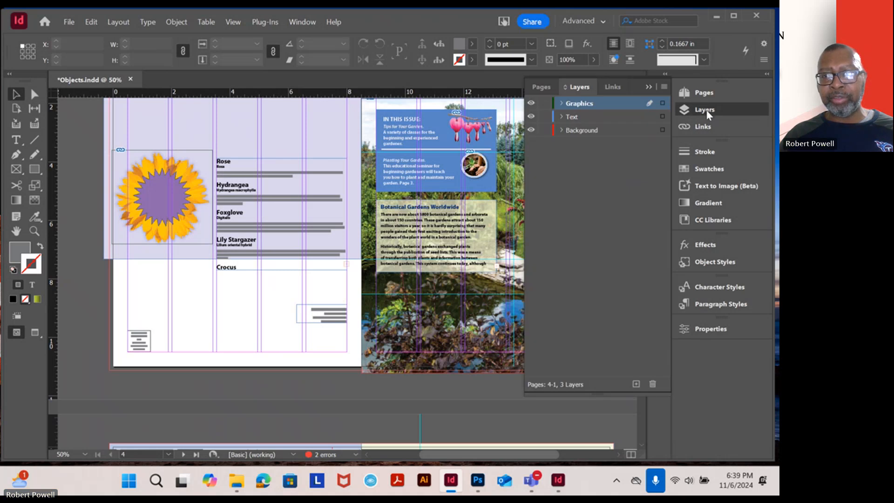
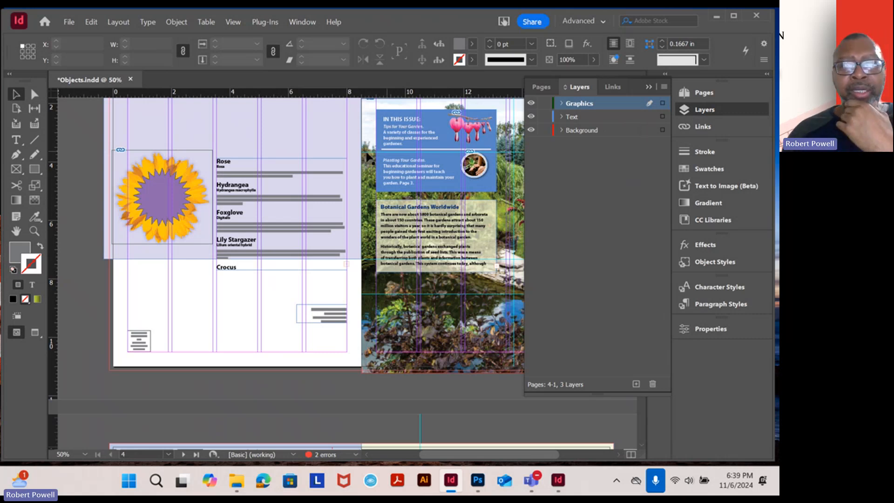
Hide the layer list and look over the cover spread and the inside spread of the newsletter
click(649, 87)
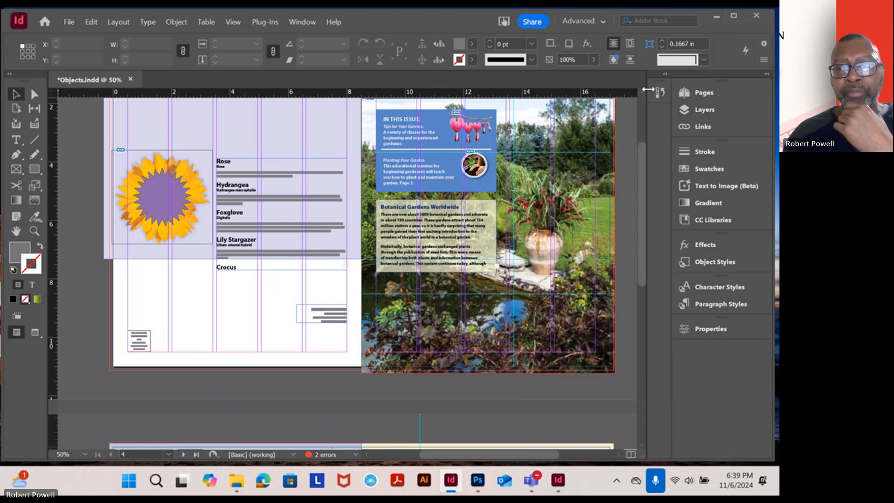
scroll(438, 184, up, 1)
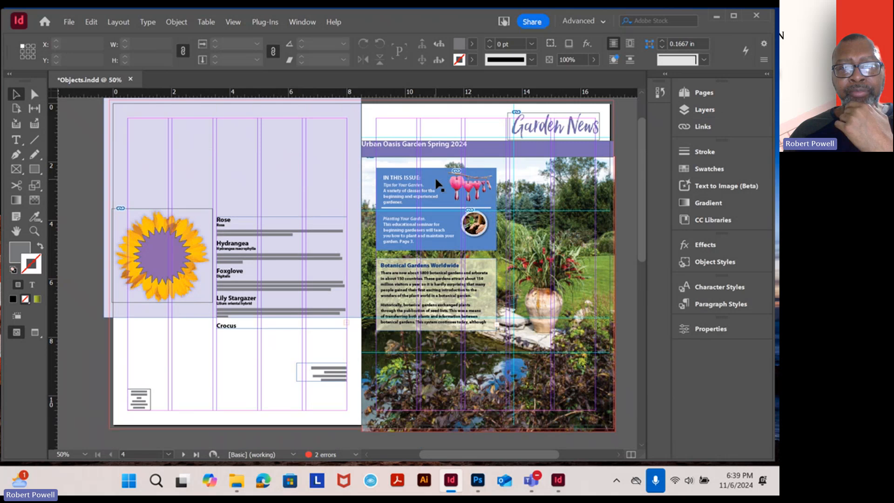
scroll(438, 184, down, 5)
scroll(438, 188, down, 1)
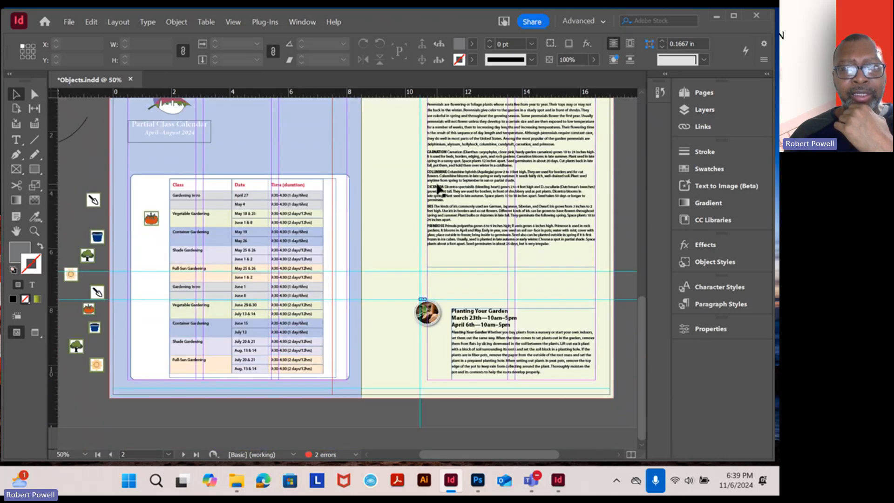
scroll(437, 187, up, 5)
scroll(438, 188, up, 4)
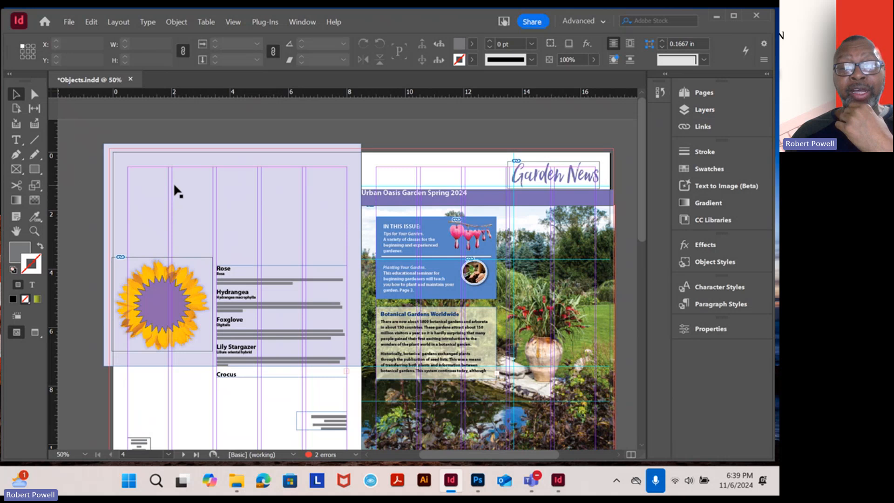
Open 04_End from the Lesson04 folder, update its modified links, and hide the link list
click(75, 24)
click(111, 42)
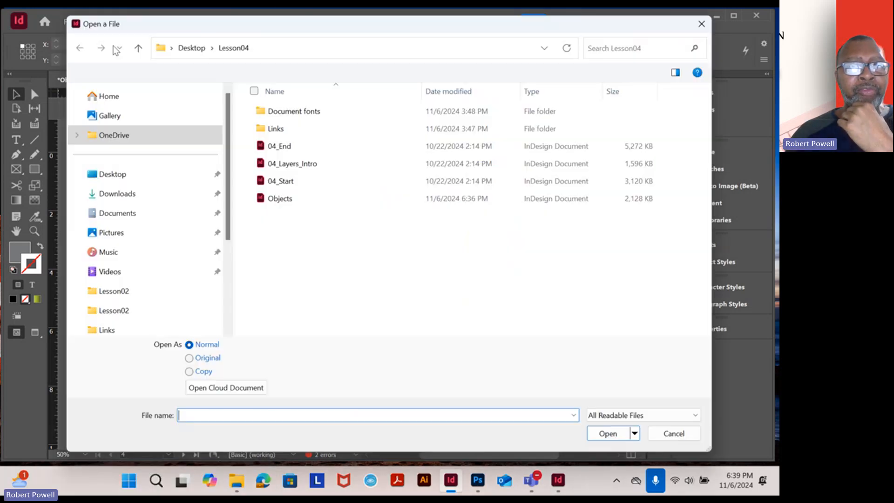
double_click(279, 148)
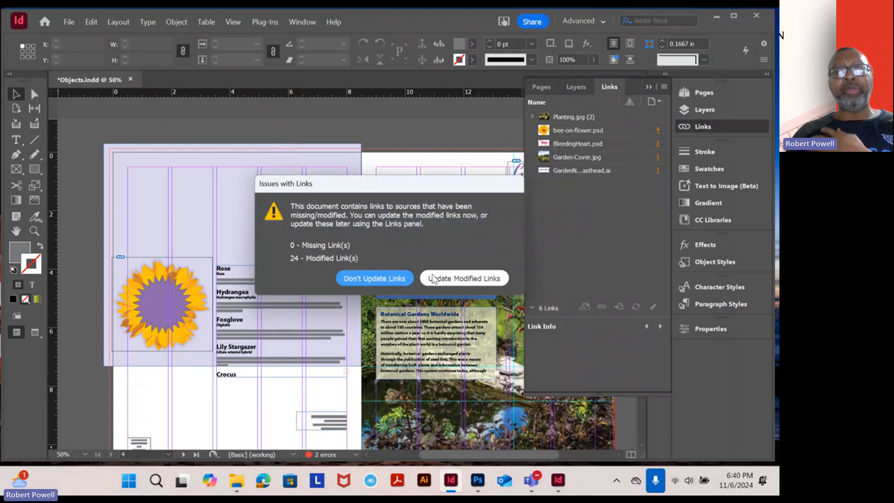
click(433, 278)
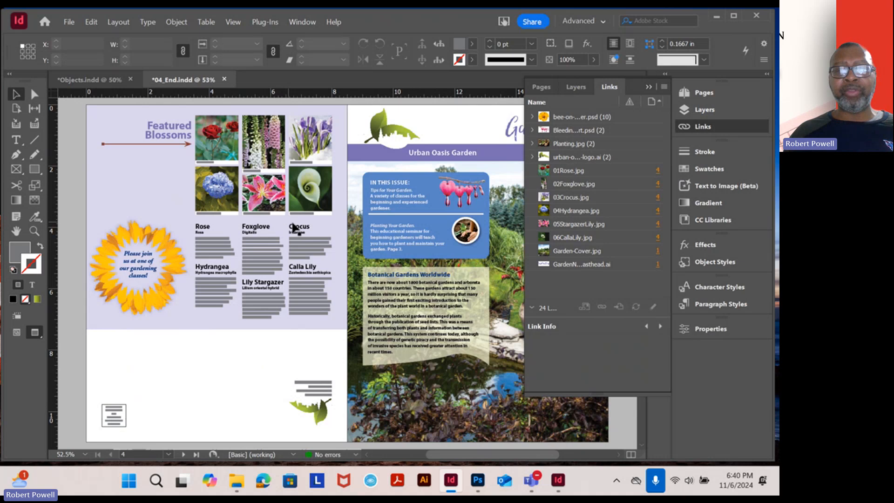
click(649, 87)
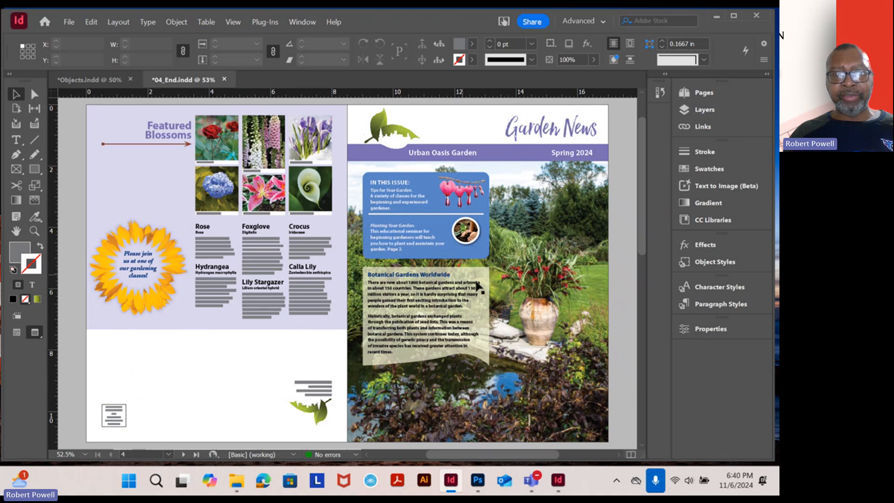
Look over the inside spread of the finished newsletter, then view both spreads together
scroll(477, 285, down, 10)
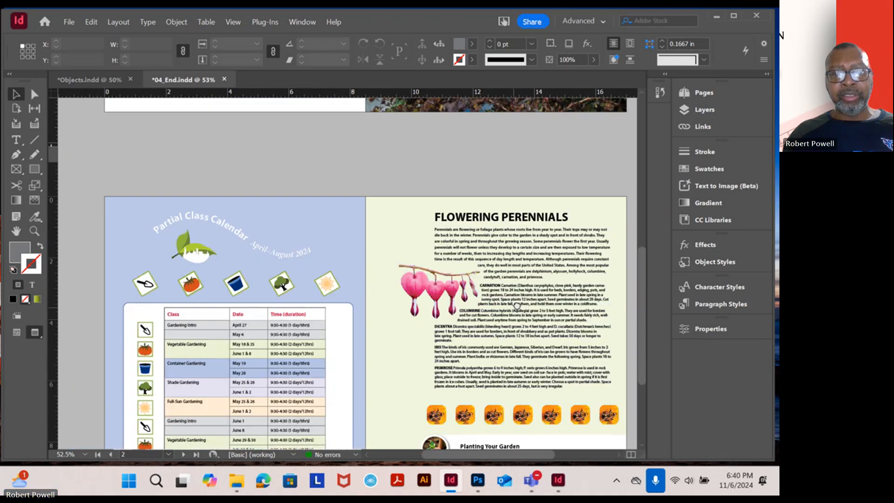
drag(517, 306, 525, 223)
drag(507, 263, 504, 344)
drag(506, 161, 439, 233)
key(ctrl+alt+shift+0)
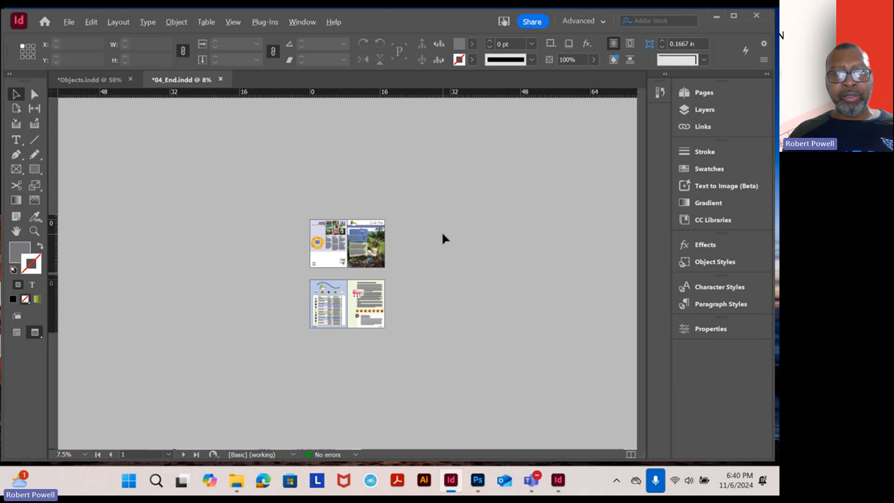
Switch back to the Objects document and compare its cover and inside spreads with the finished newsletter
click(95, 80)
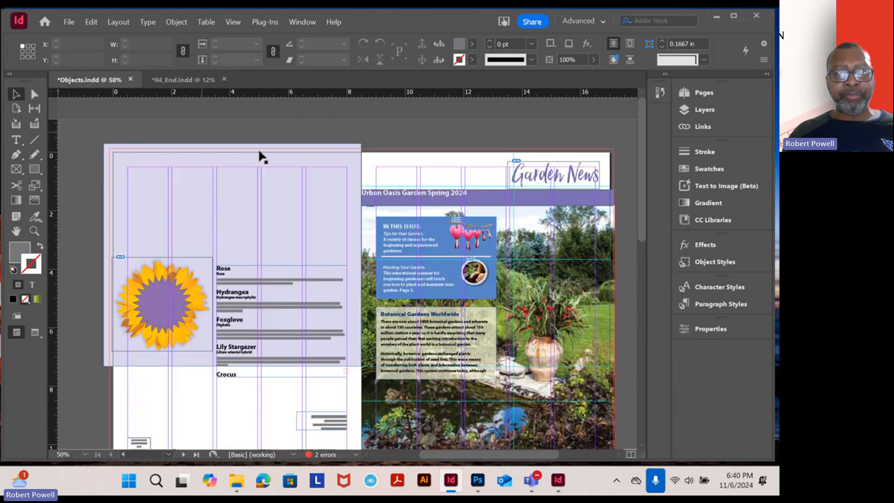
key(ctrl+minus)
key(ctrl+minus)
key(ctrl+equal)
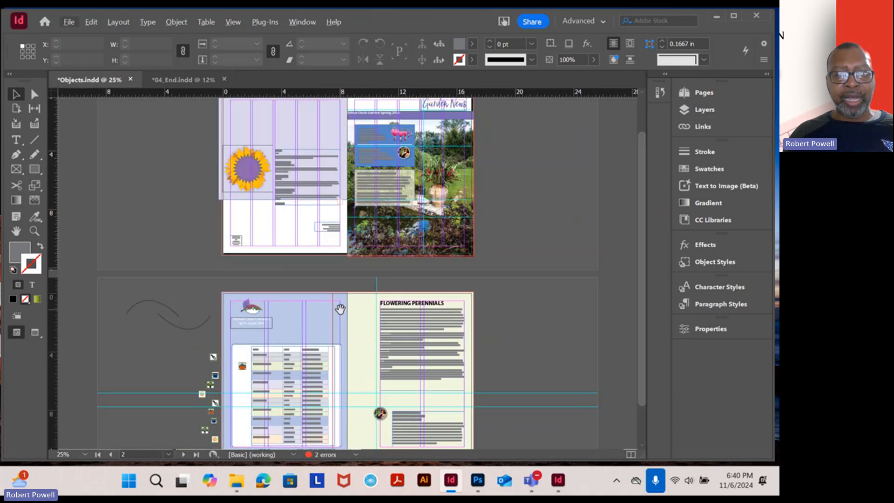
scroll(340, 309, down, 2)
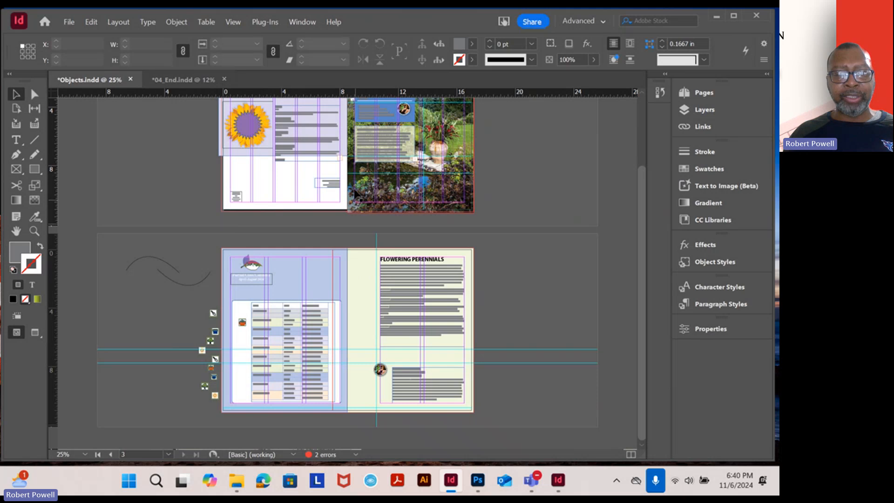
key(ctrl+equal)
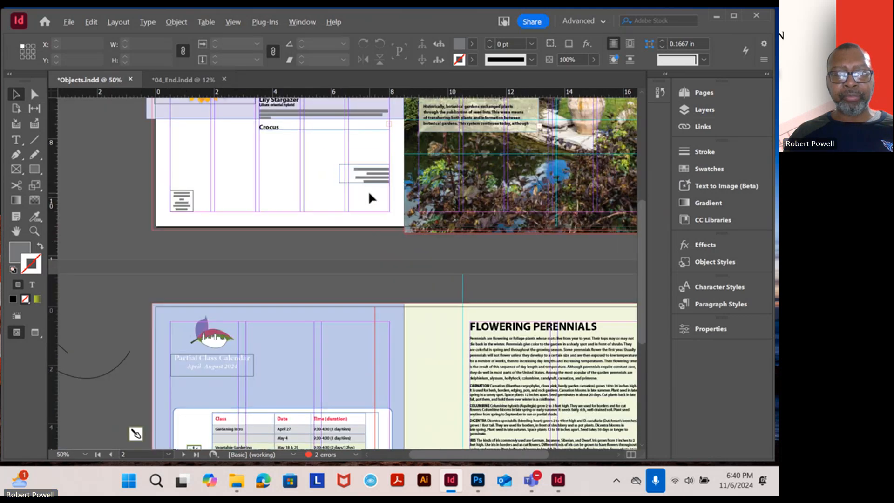
key(ctrl+minus)
drag(412, 161, 412, 211)
key(ctrl+equal)
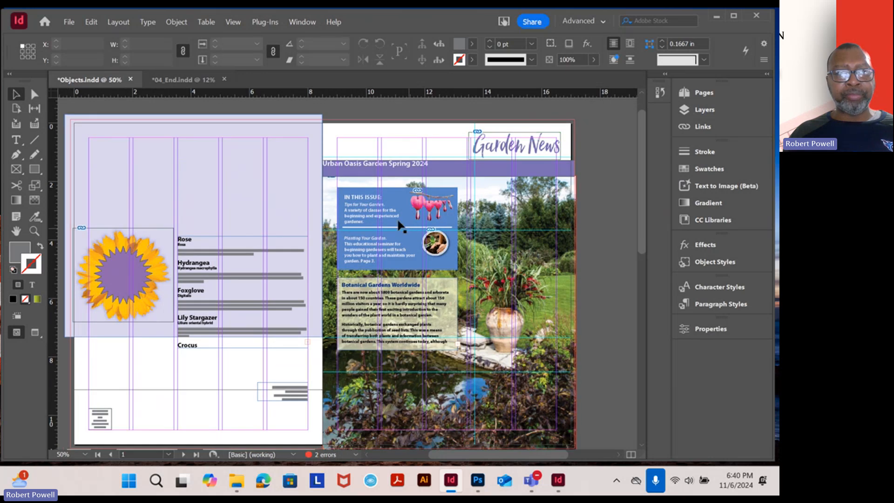
Examine the Featured Blossoms area on page 4 of 04_End and switch that document to Normal screen mode
click(186, 81)
key(ctrl+equal)
key(ctrl+equal)
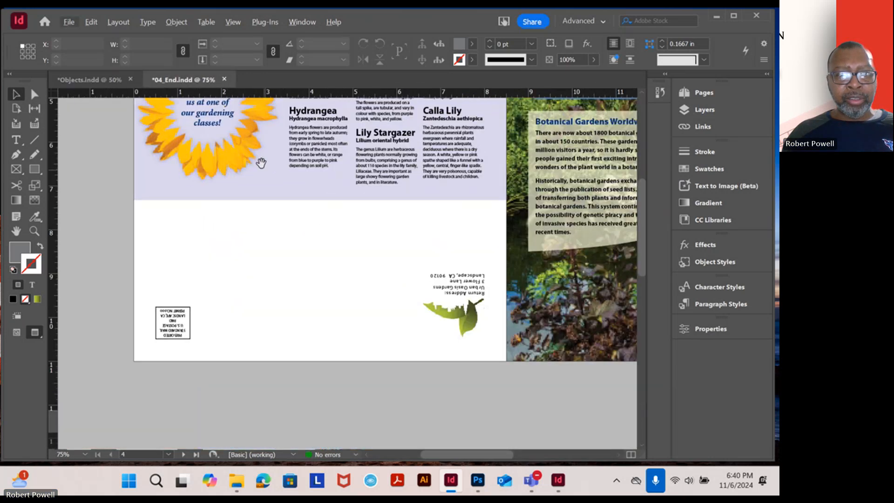
drag(261, 163, 291, 310)
drag(266, 212, 280, 292)
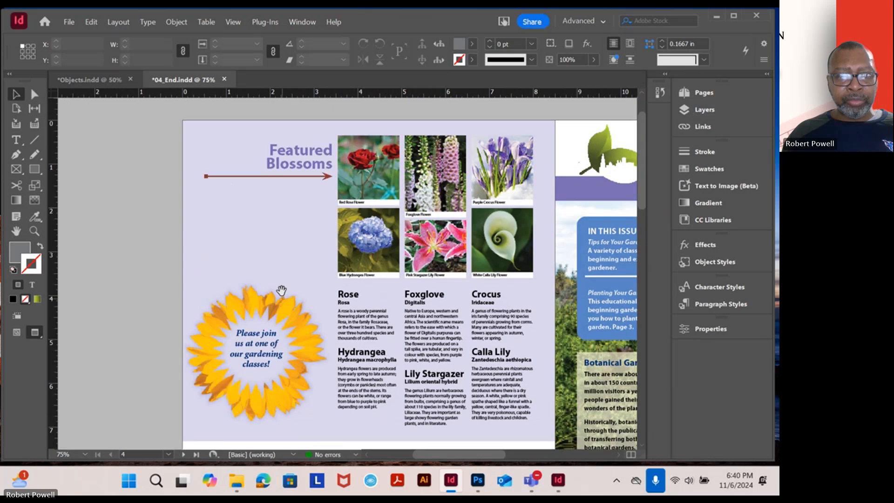
drag(280, 235, 278, 268)
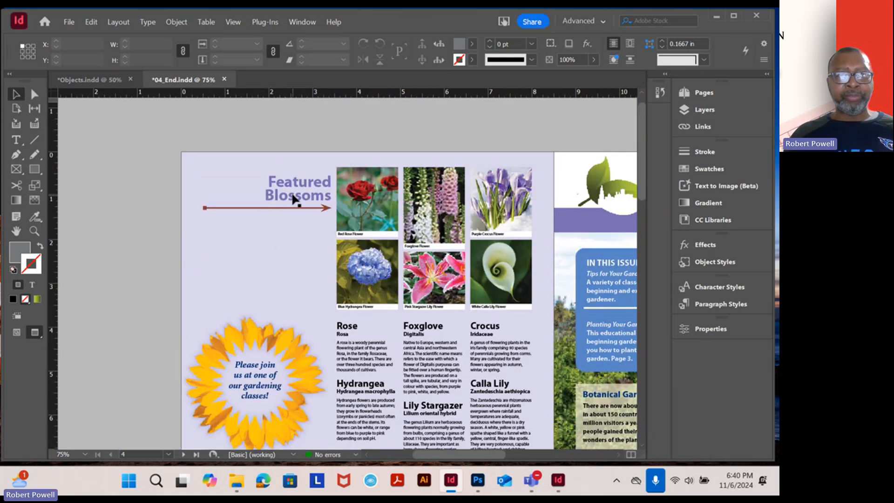
click(17, 332)
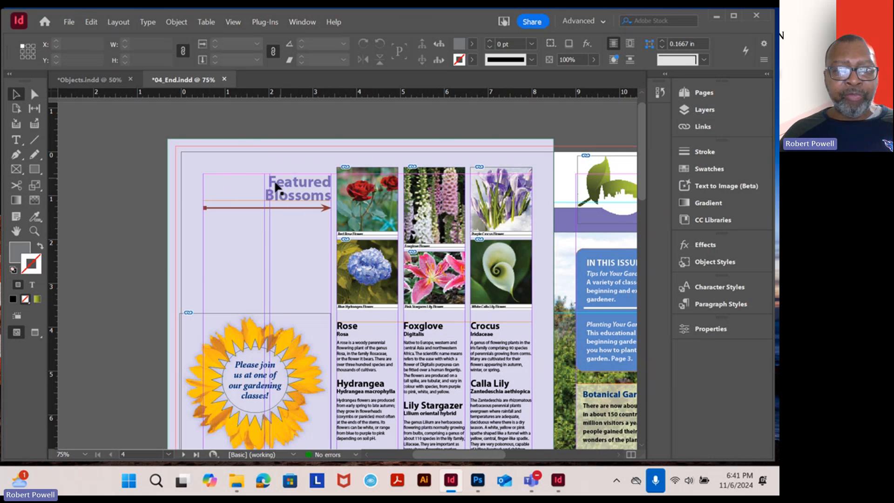
Return to the Objects document, lock the Background layer, make Text the active layer, and hide the layer list
click(91, 85)
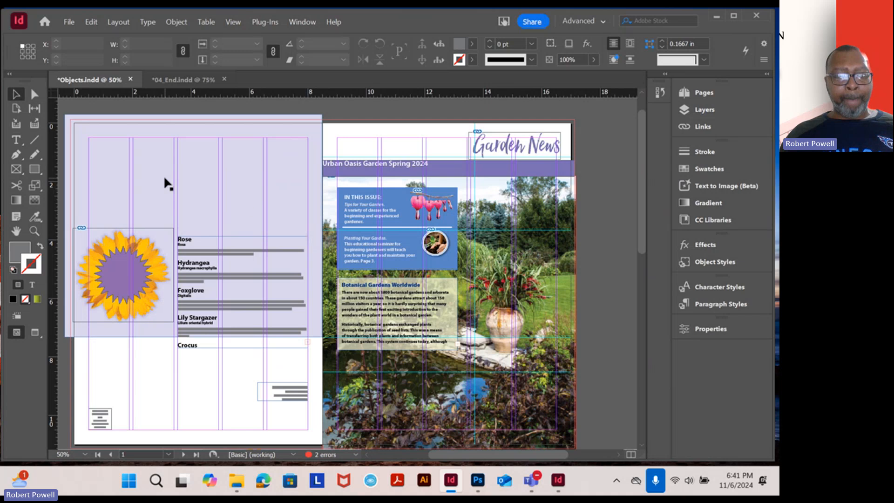
scroll(147, 172, up, 2)
scroll(146, 172, down, 1)
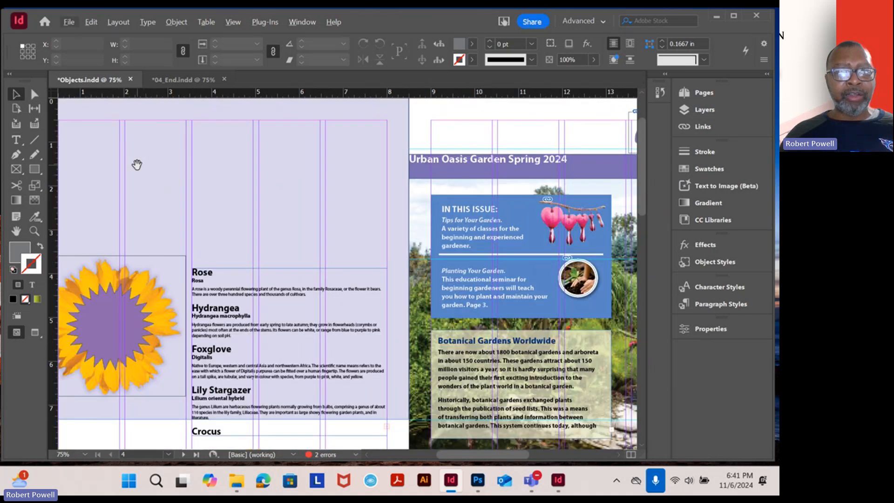
drag(137, 166, 219, 193)
scroll(217, 188, up, 1)
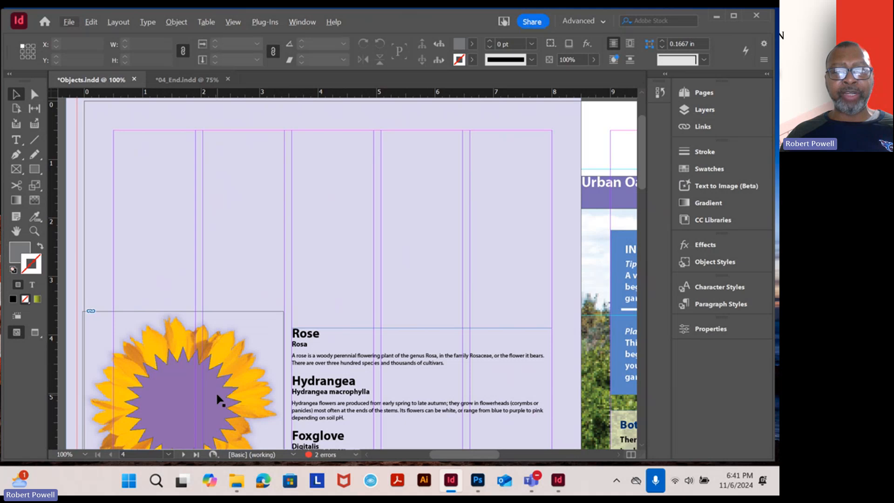
click(704, 110)
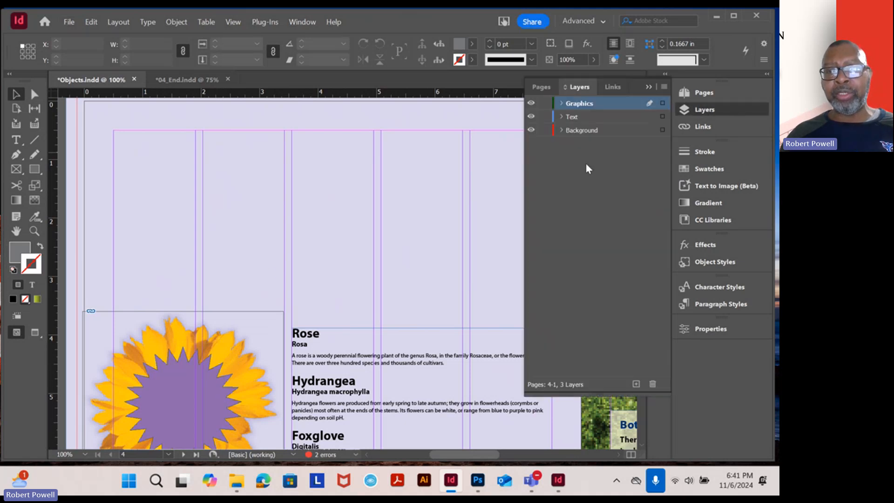
click(544, 131)
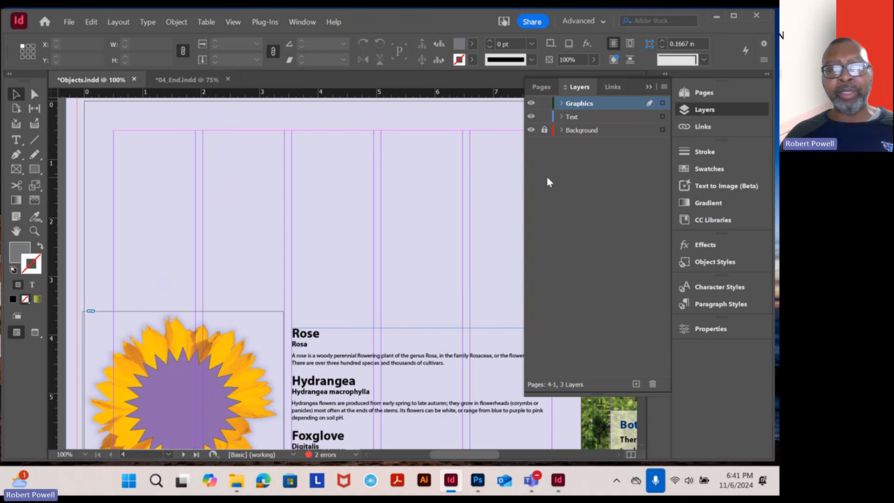
click(580, 118)
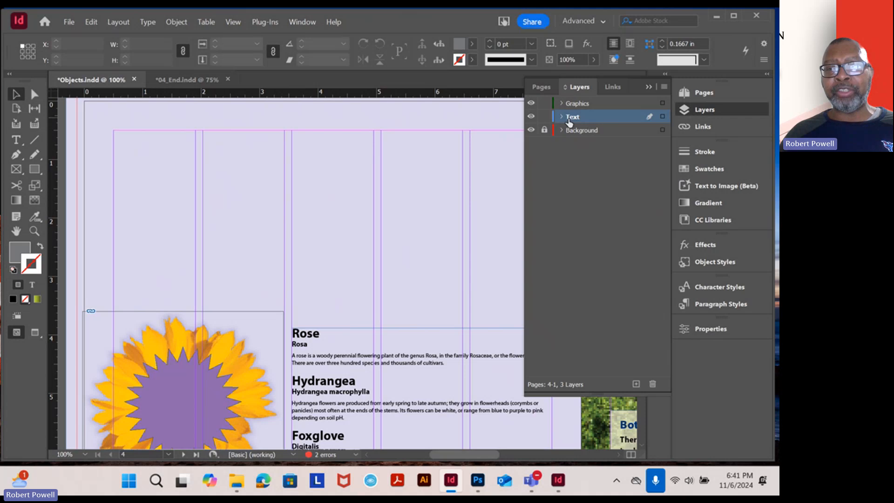
click(649, 87)
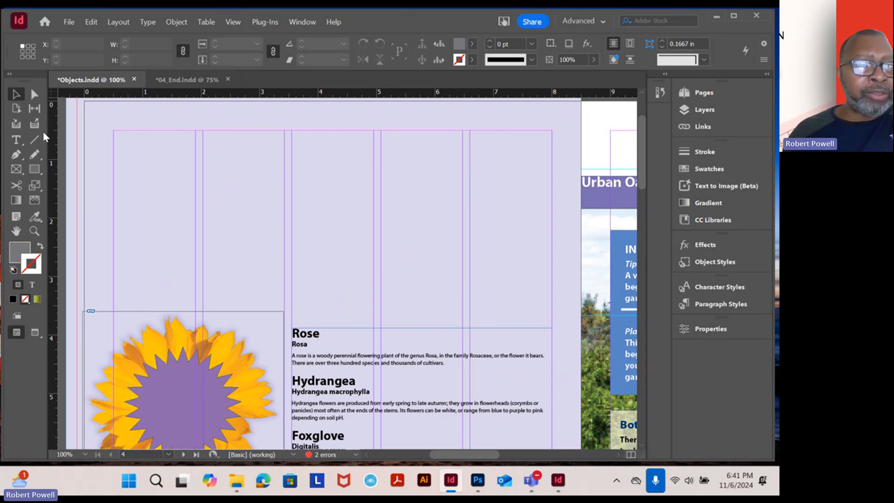
Draw a text frame about 2.93 by 1.34 in across page 4's first two columns at the upper margin, and check the heading in 04_End
click(17, 140)
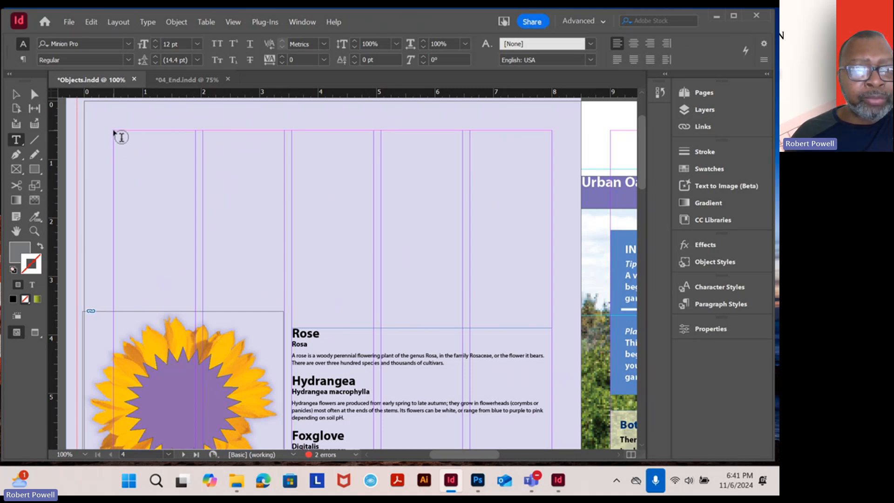
drag(114, 132, 285, 209)
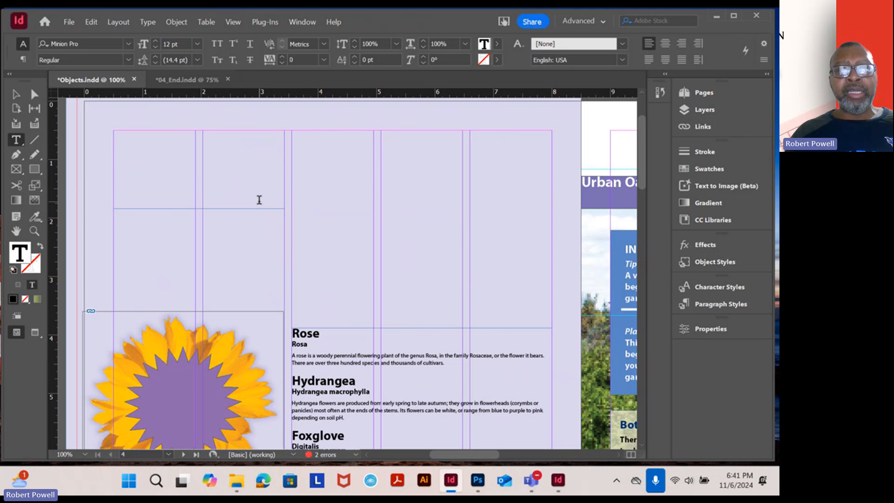
click(185, 82)
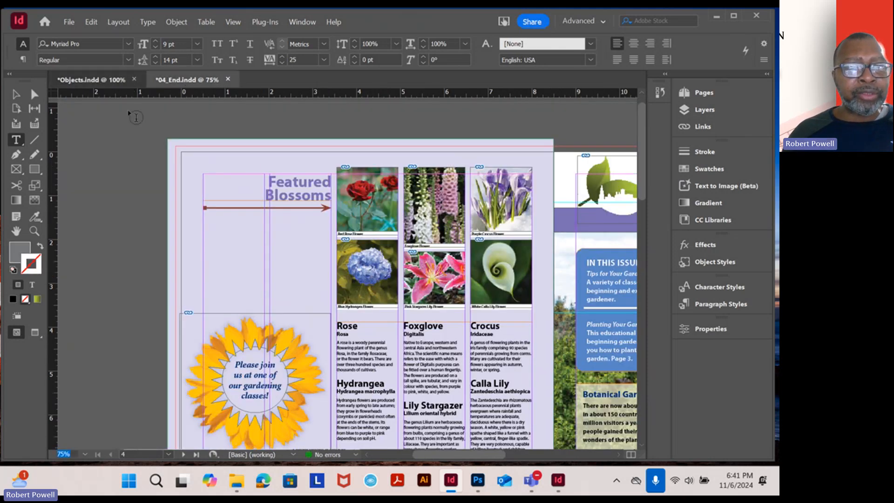
key(ctrl+Tab)
Enter the heading "Featured Blossoms" on two lines in the new text frame and select the frame
text(Featur)
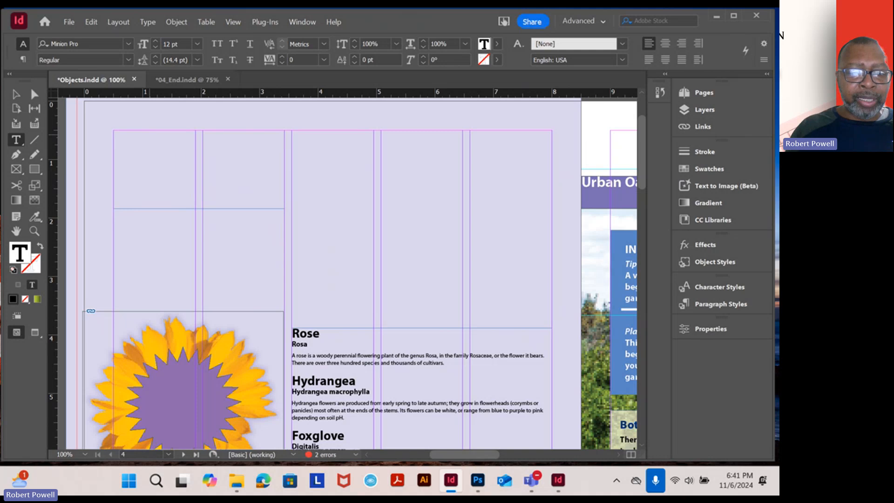
text(ed)
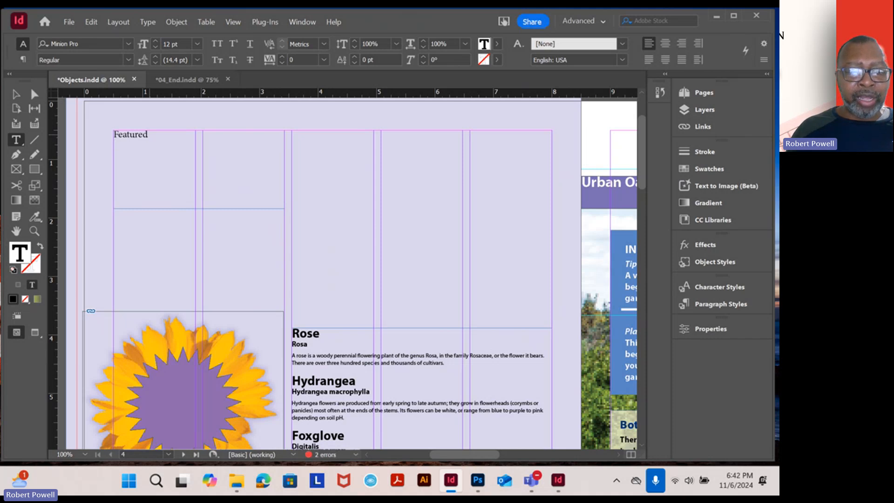
text(B)
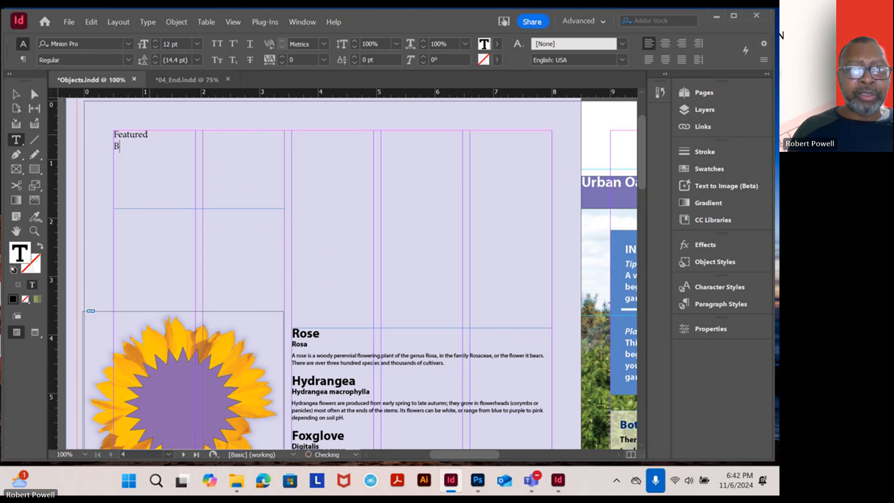
text(lossoms)
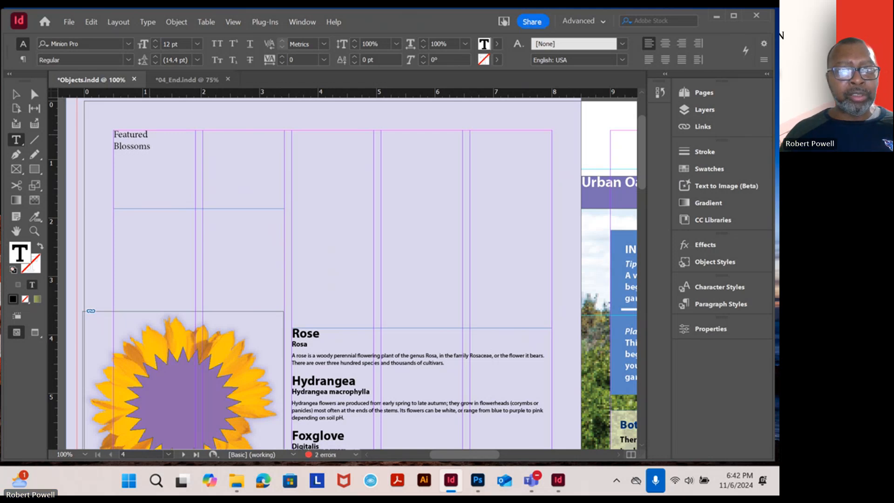
click(19, 98)
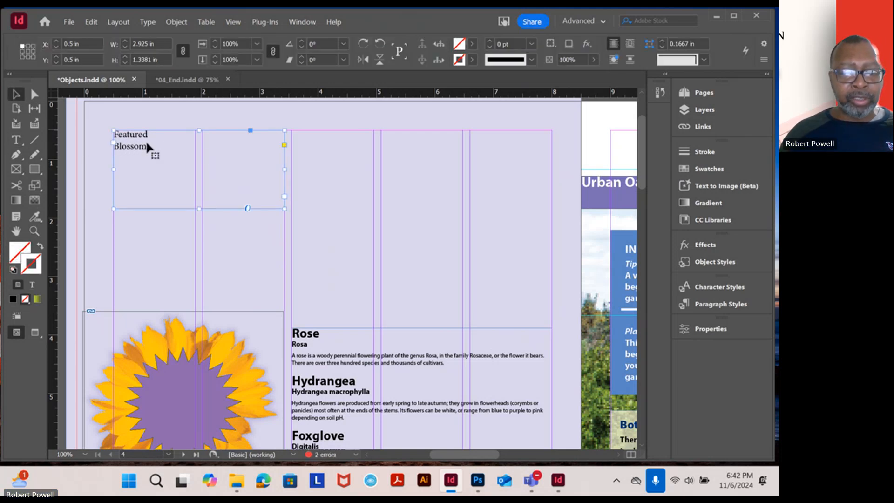
scroll(226, 168, up, 2)
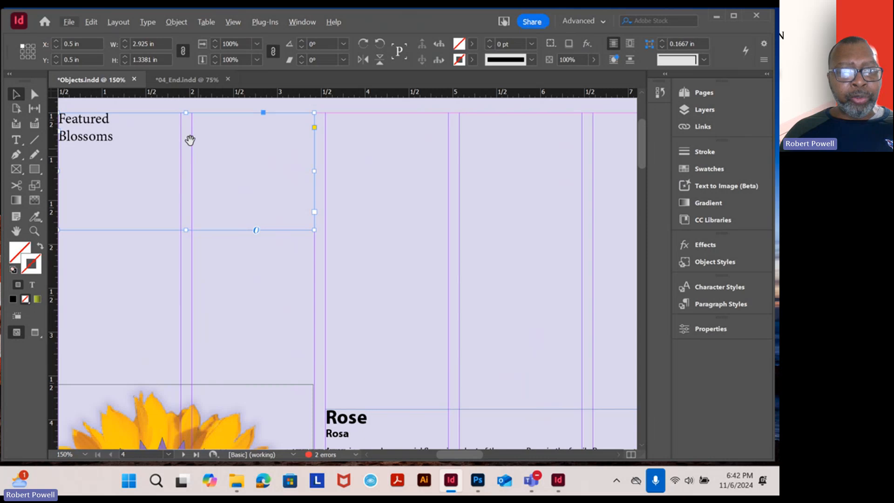
Examine the size and paragraph style of the Featured Blossoms text frame on page 4 of 04_End
drag(190, 139, 264, 155)
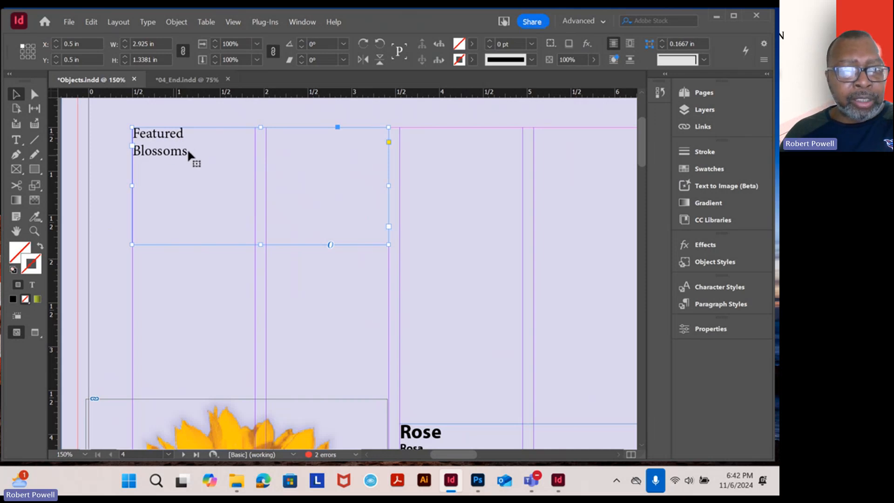
click(117, 158)
click(154, 156)
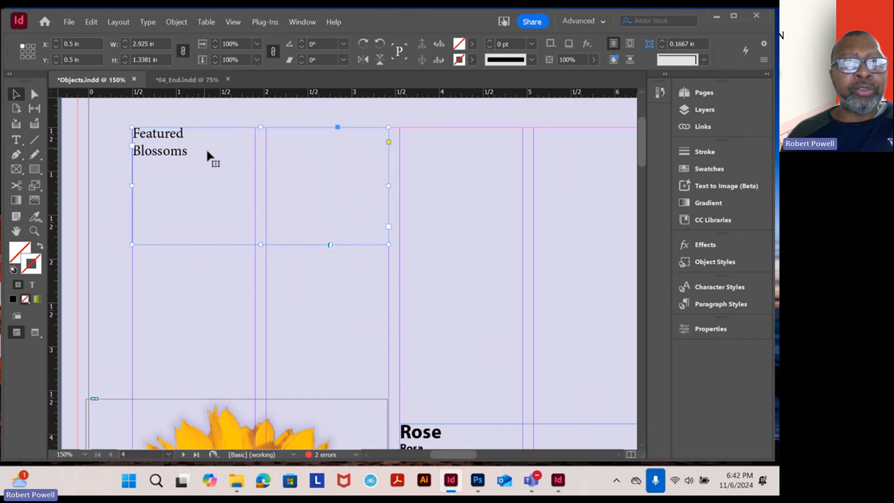
click(183, 81)
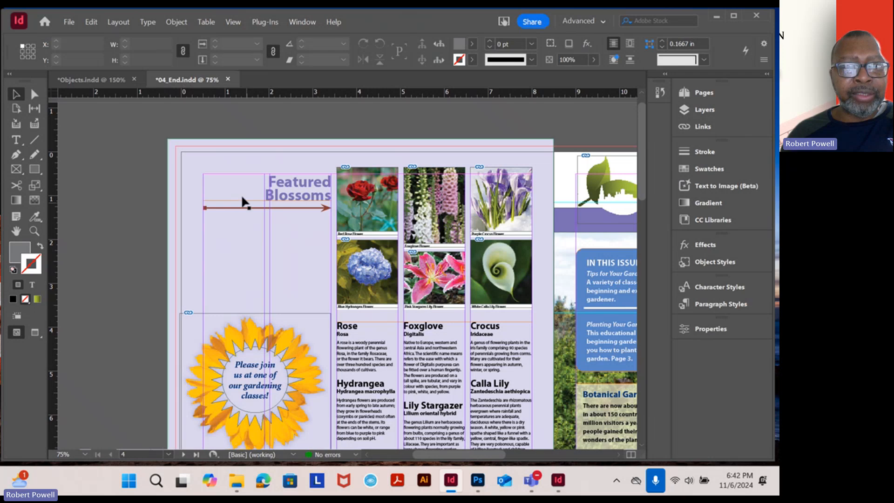
click(235, 187)
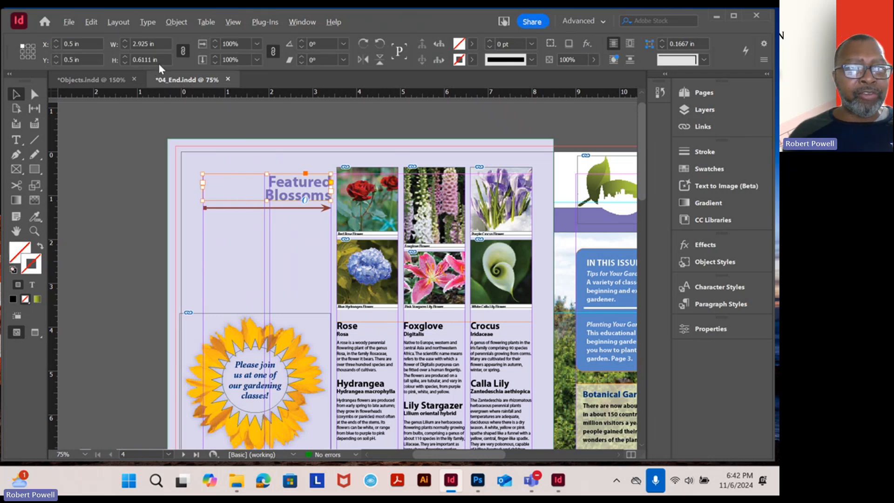
click(225, 147)
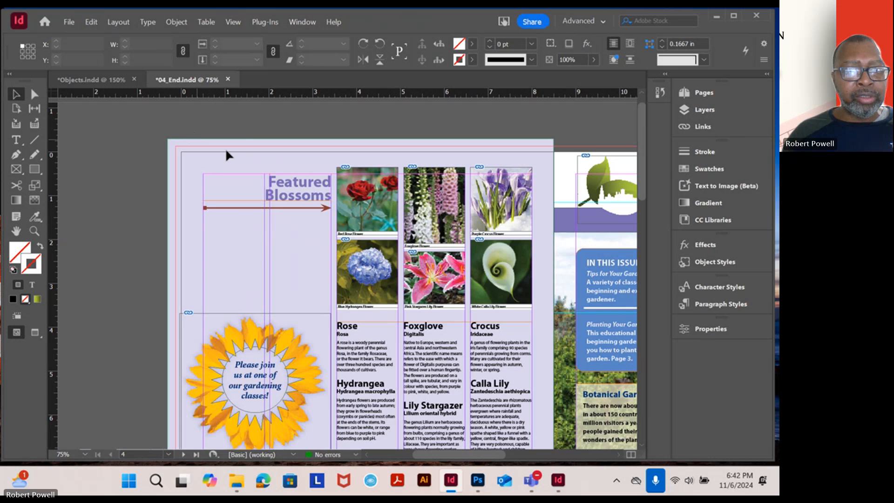
key(ctrl+equal)
key(ctrl+equal)
click(222, 172)
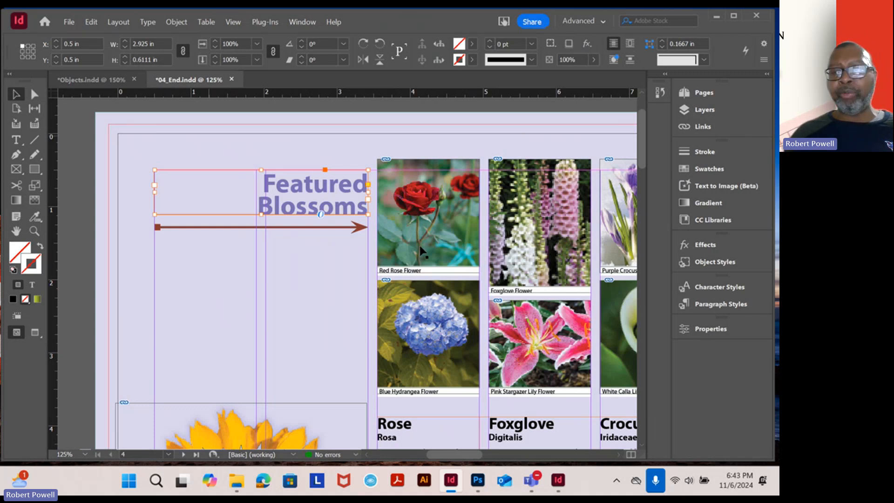
click(708, 337)
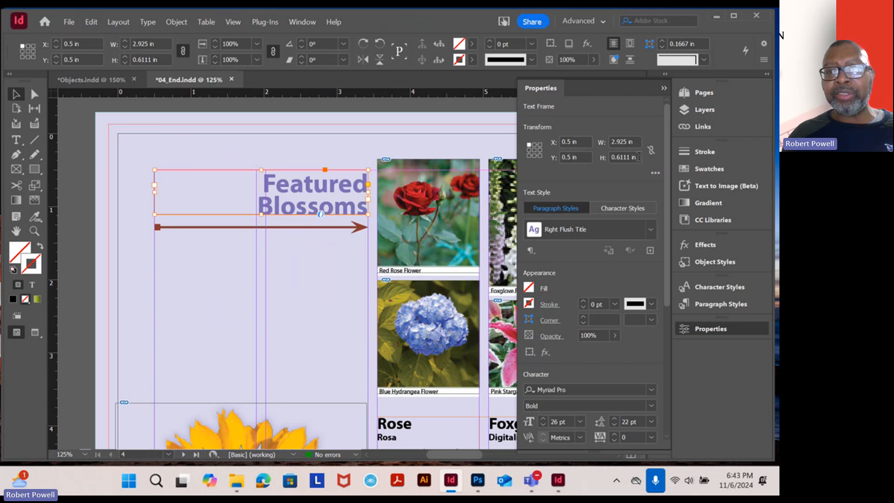
click(624, 157)
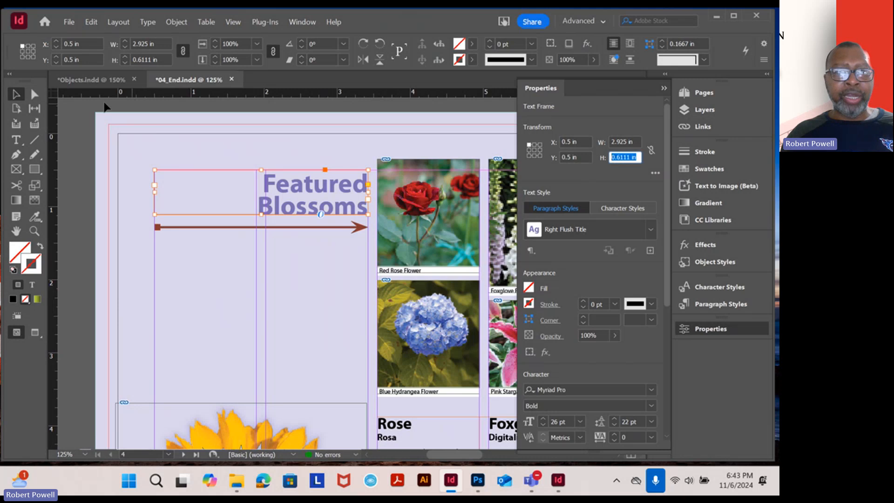
Return to the Objects document and set the Featured Blossoms frame's height to 0.6111 in
click(91, 80)
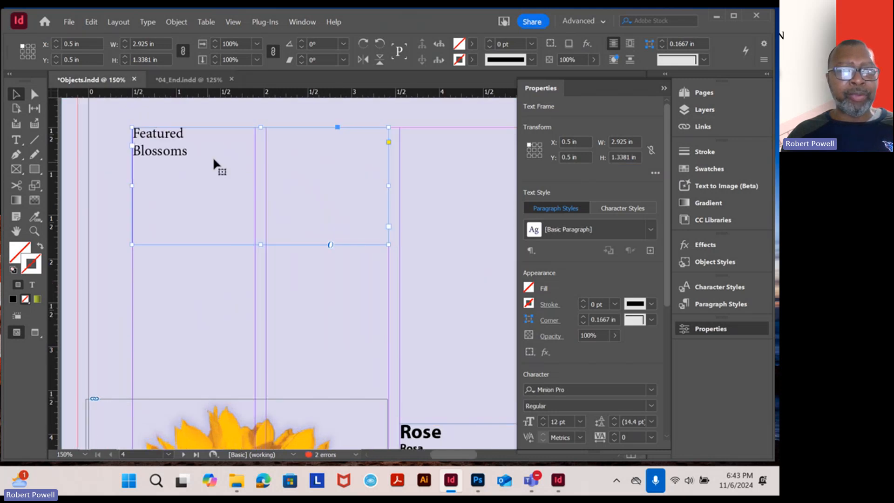
triple_click(163, 60)
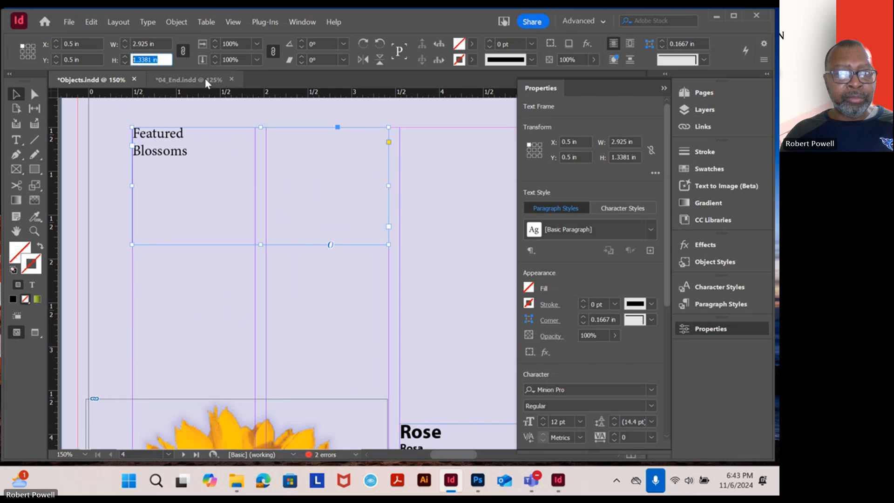
text(0.6111 in)
key(Return)
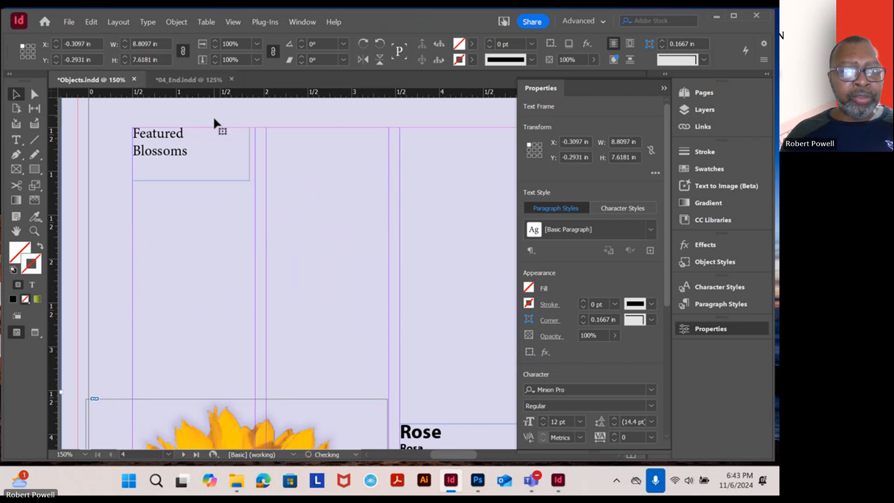
Reselect the Featured Blossoms frame and widen it to 2.925 in so it spans page 4's first two columns
click(214, 117)
click(239, 163)
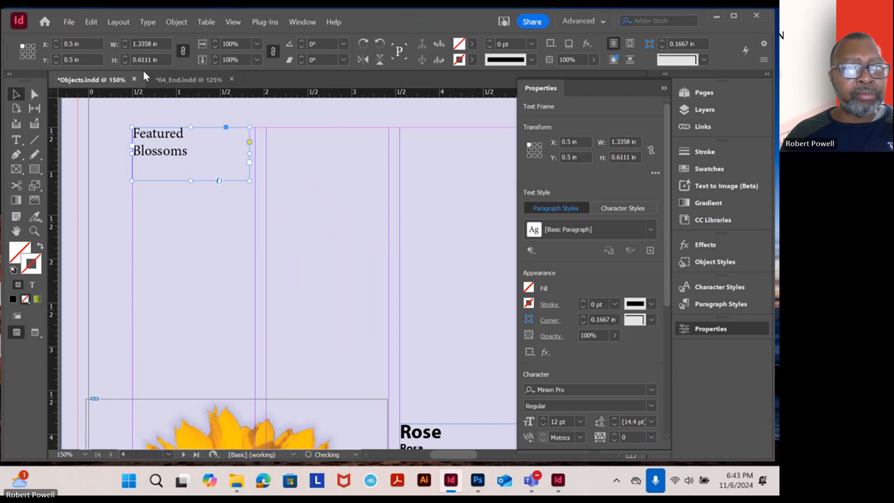
click(162, 59)
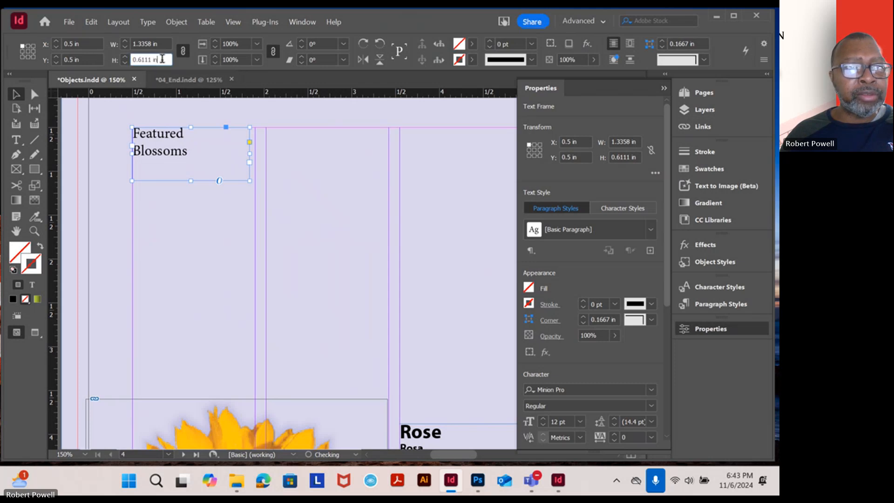
drag(250, 153, 389, 155)
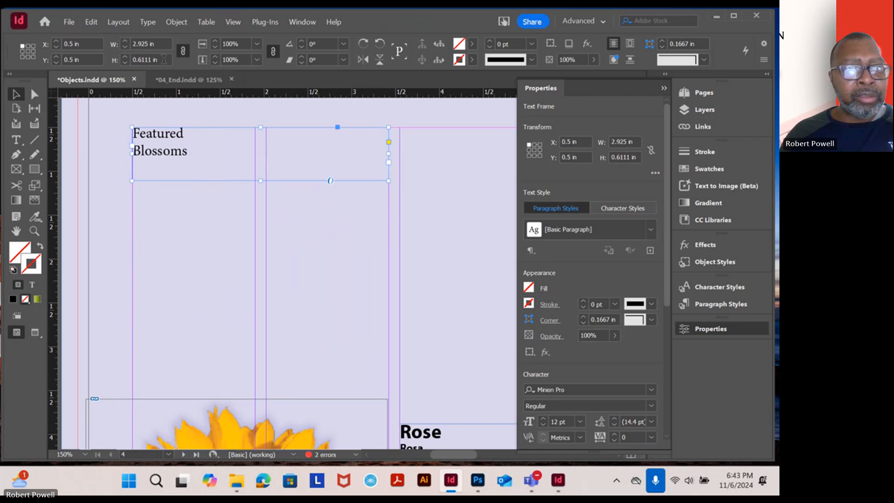
click(219, 176)
click(289, 156)
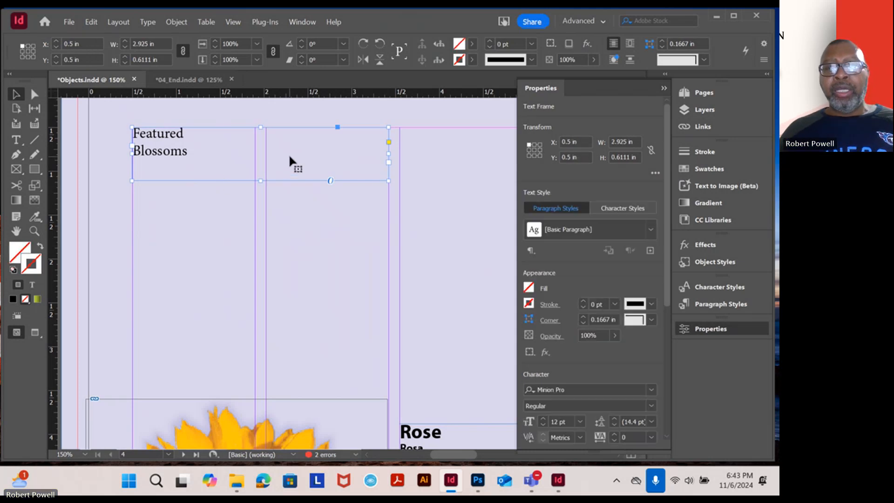
Collapse the object properties, undo the heading frame's last resize, and redo it
click(664, 88)
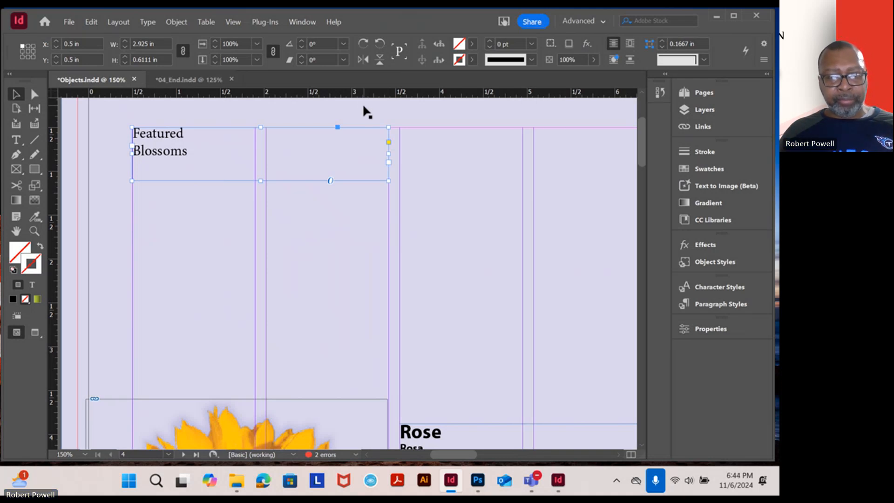
key(ctrl+z)
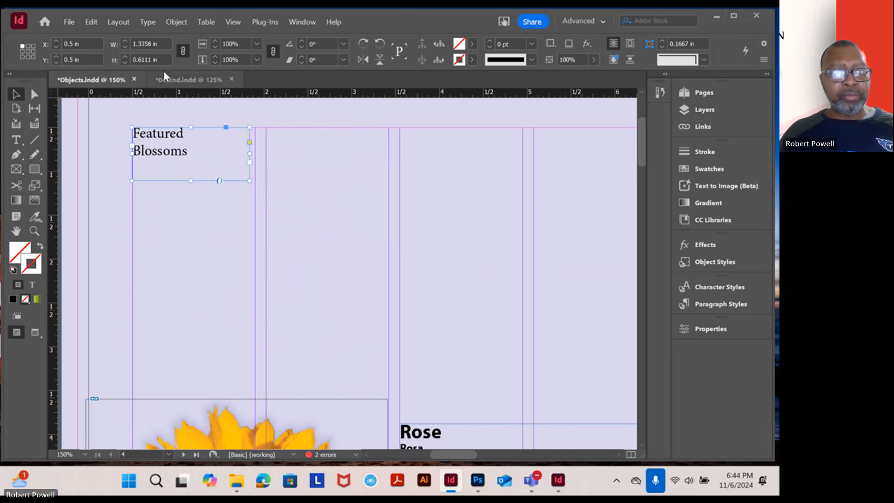
click(91, 24)
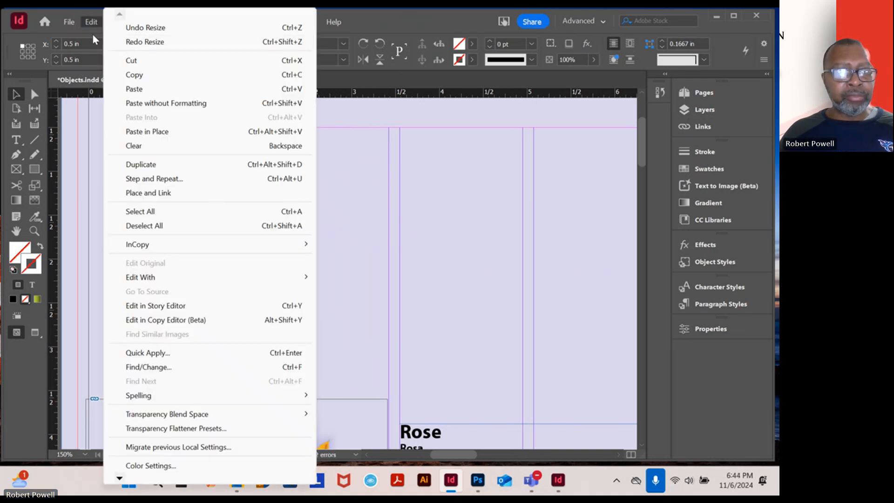
click(134, 42)
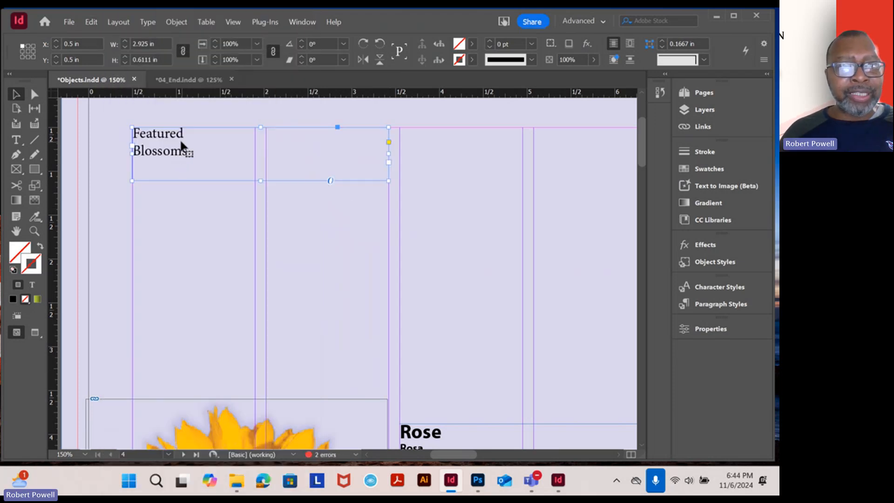
Check the heading in 04_End, and apply the Right Flush Title paragraph style to both lines of Featured Blossoms in Objects
click(183, 82)
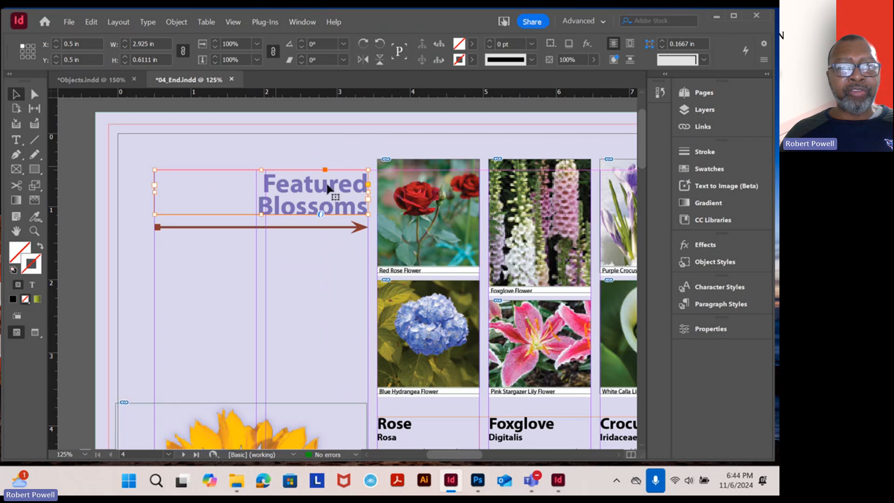
click(99, 85)
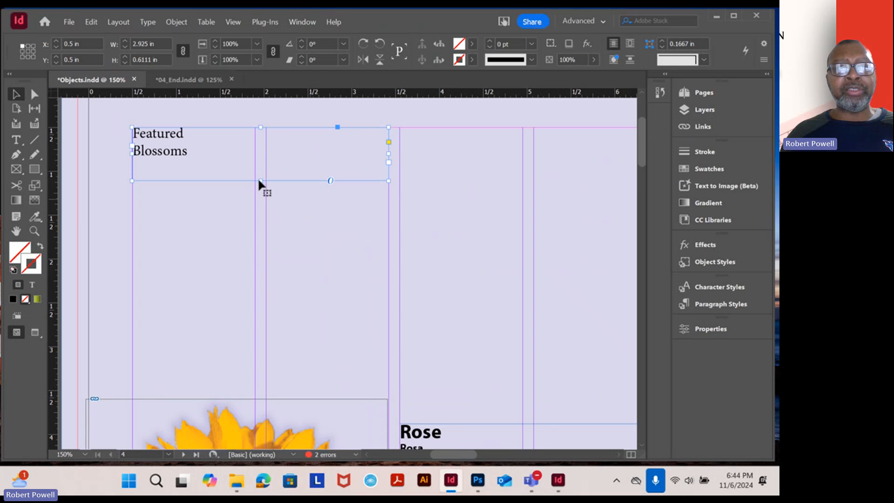
click(16, 139)
drag(195, 154, 129, 128)
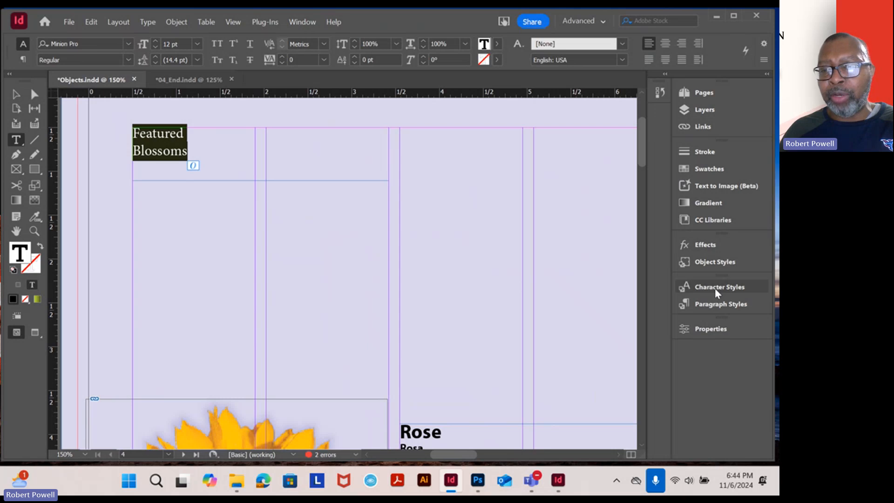
click(721, 304)
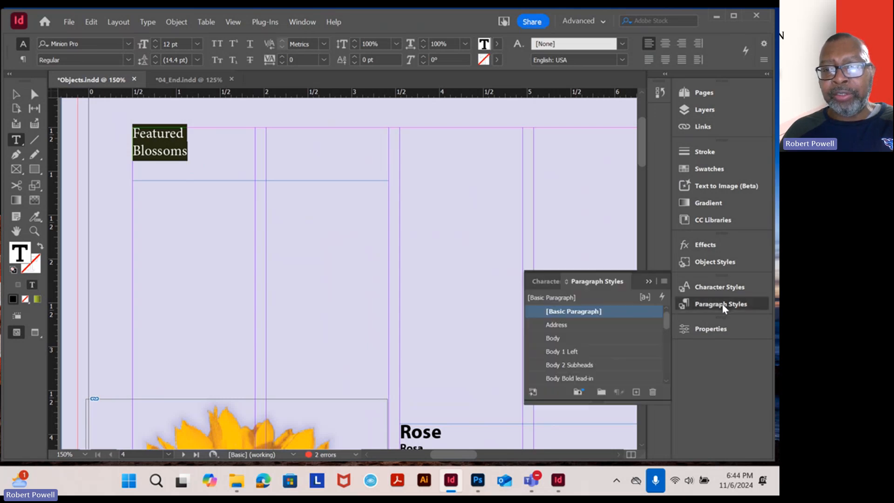
click(148, 21)
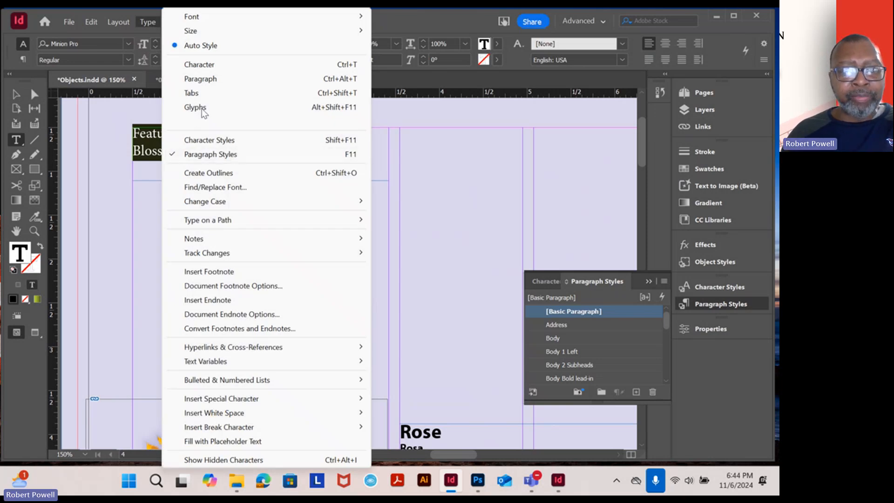
click(669, 326)
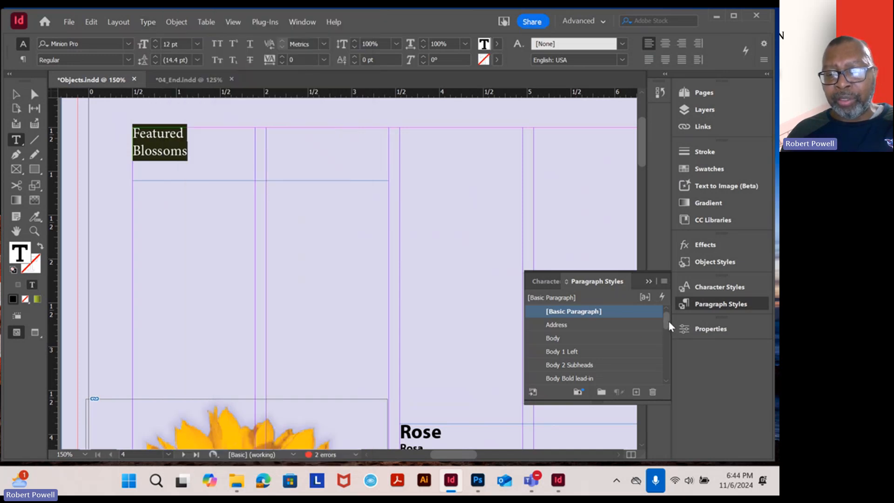
drag(668, 320, 666, 359)
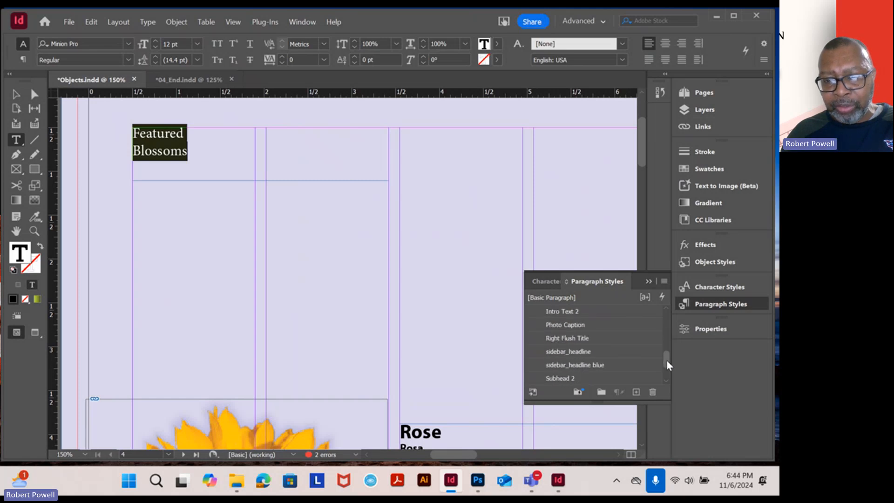
click(582, 340)
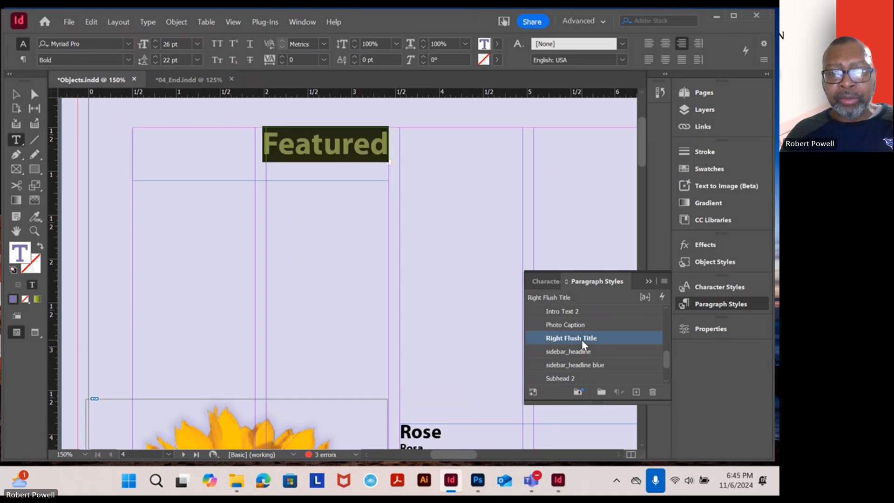
Extend the heading frame downward to a height of about 0.72 in to fit both lines of the title
click(355, 154)
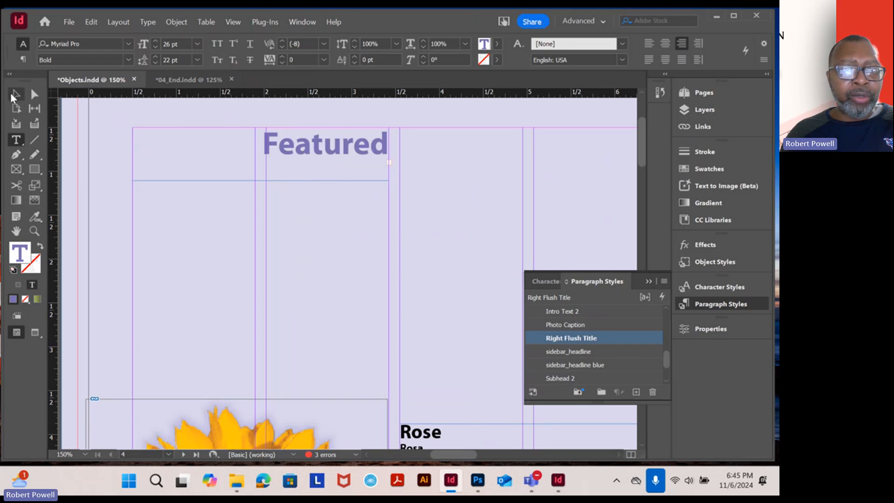
key(Escape)
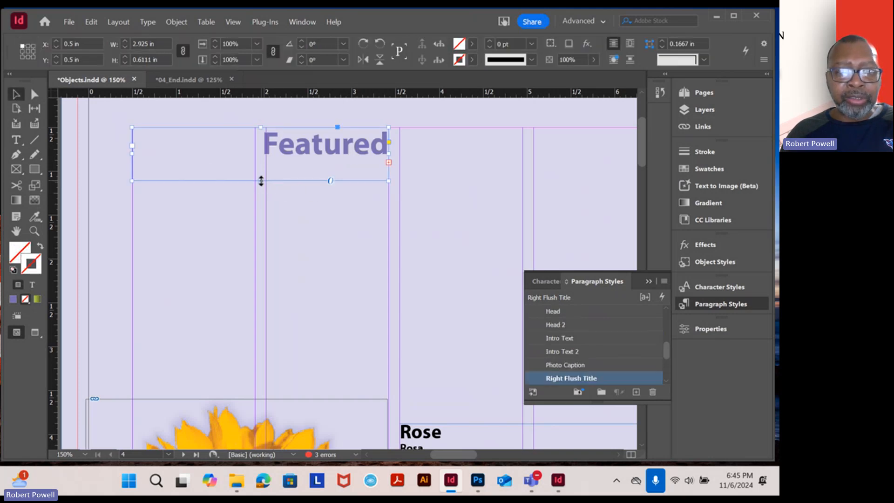
drag(261, 180, 262, 190)
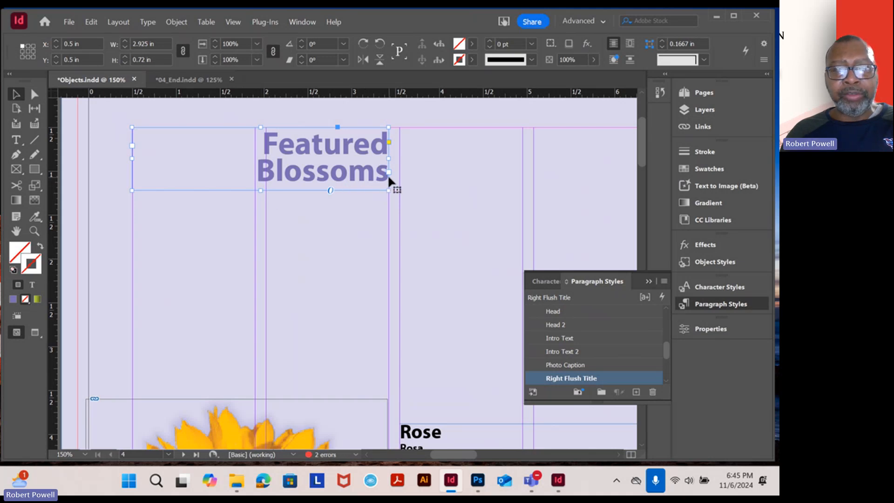
Compare the Featured Blossoms heading between Objects and 04_End, and inspect the heading text's formatting in 04_End
click(202, 82)
click(341, 139)
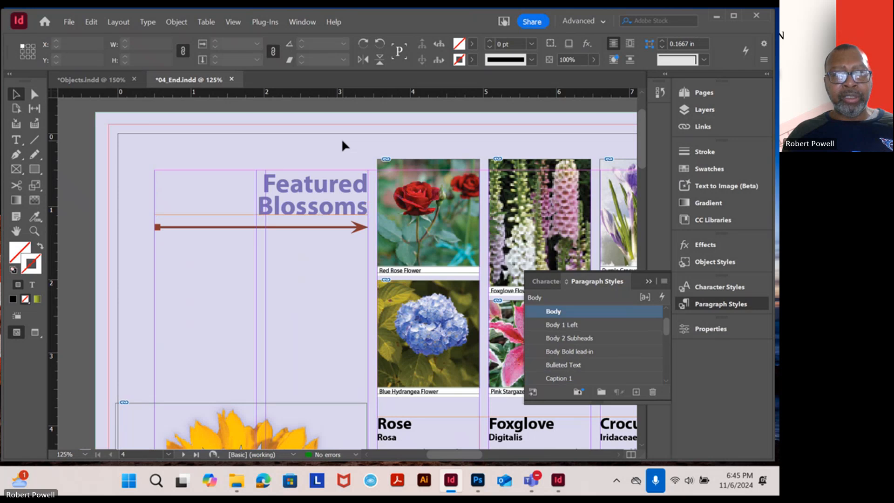
scroll(326, 198, up, 2)
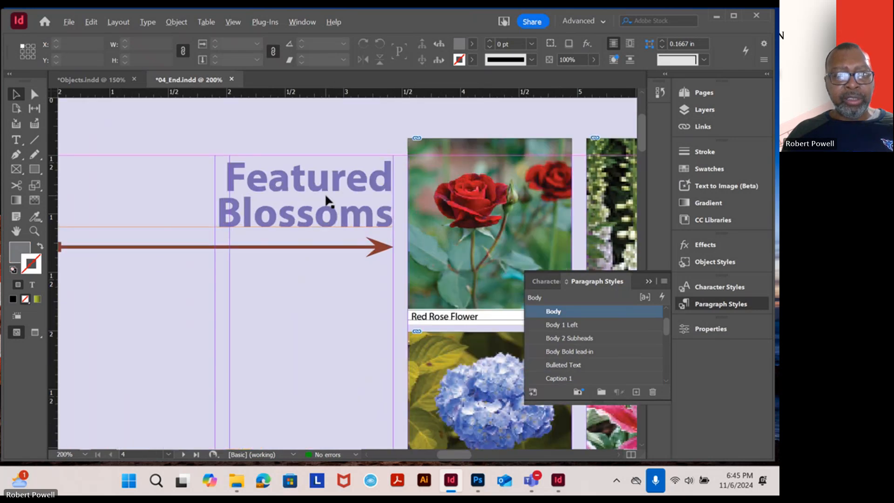
click(101, 81)
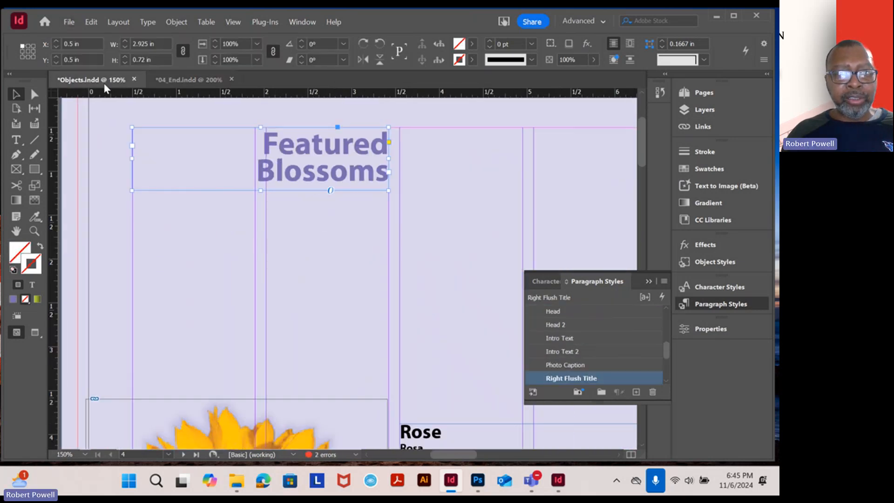
click(173, 82)
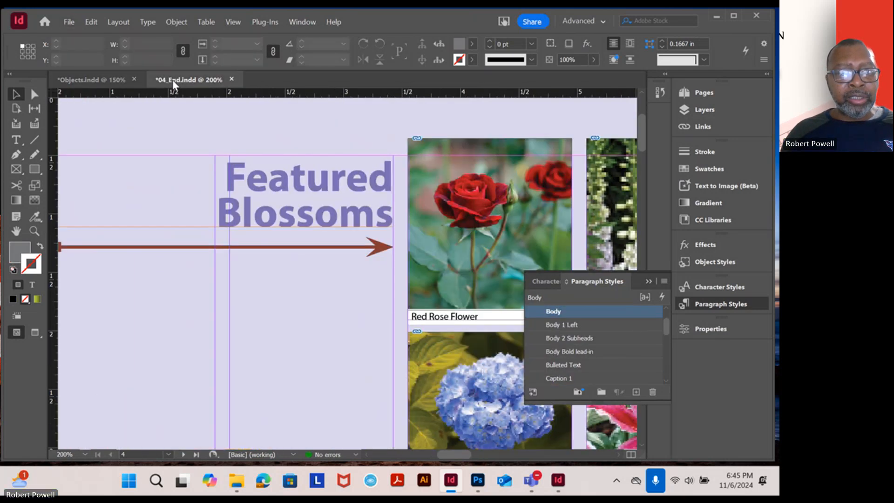
click(19, 137)
click(267, 190)
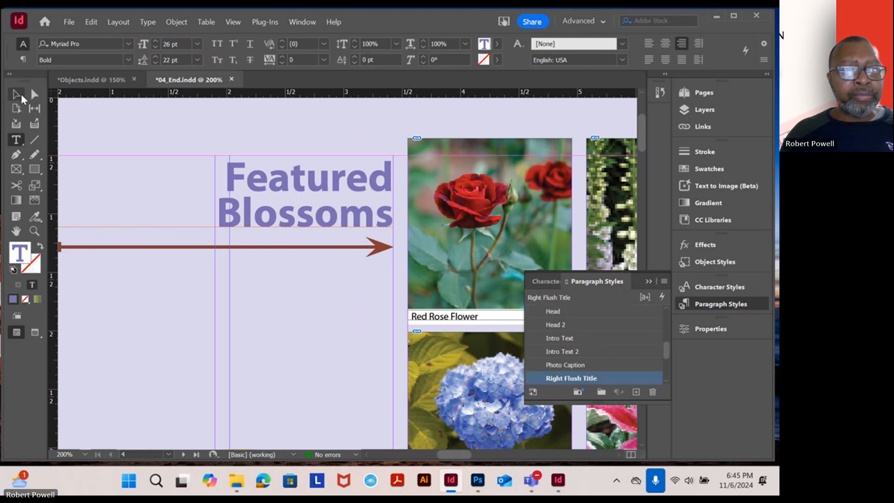
Select the Featured Blossoms heading text in 04_End to check its font formatting and its frame's dimensions
click(19, 96)
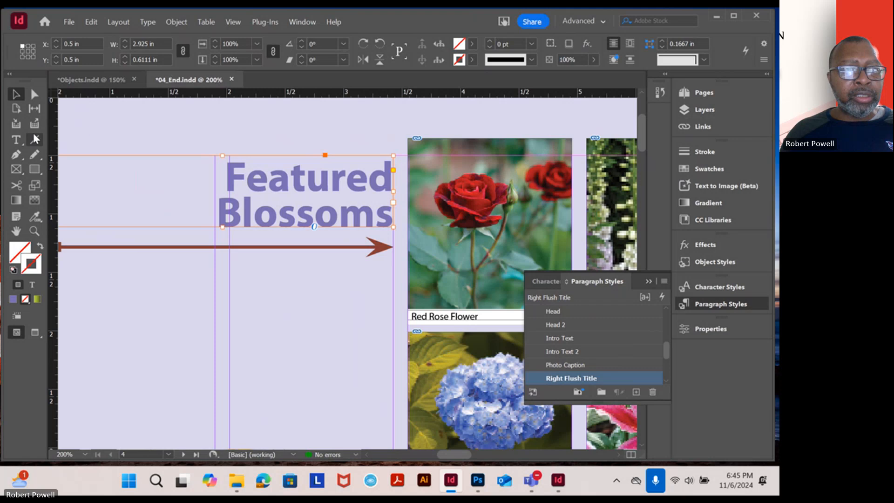
click(20, 140)
click(237, 177)
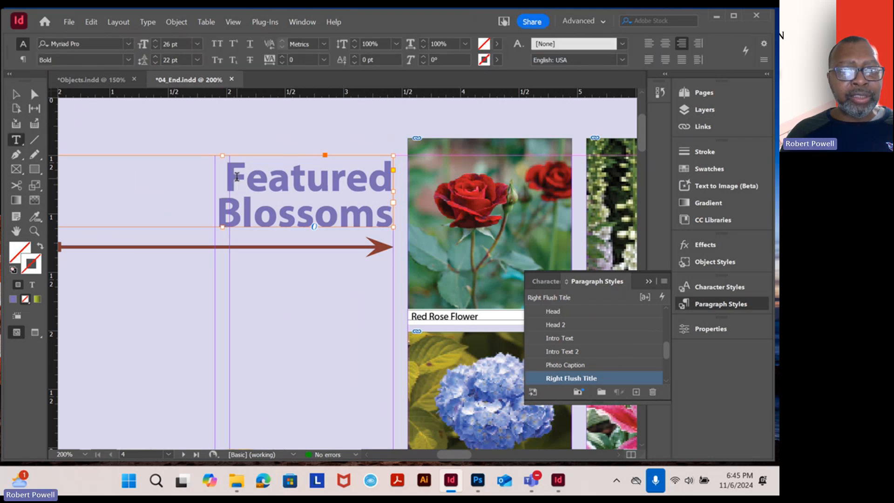
drag(237, 177, 394, 219)
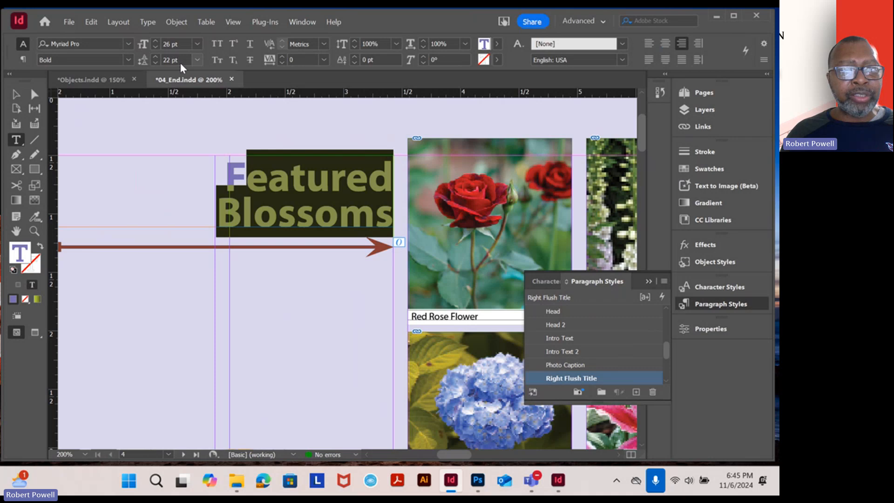
click(16, 98)
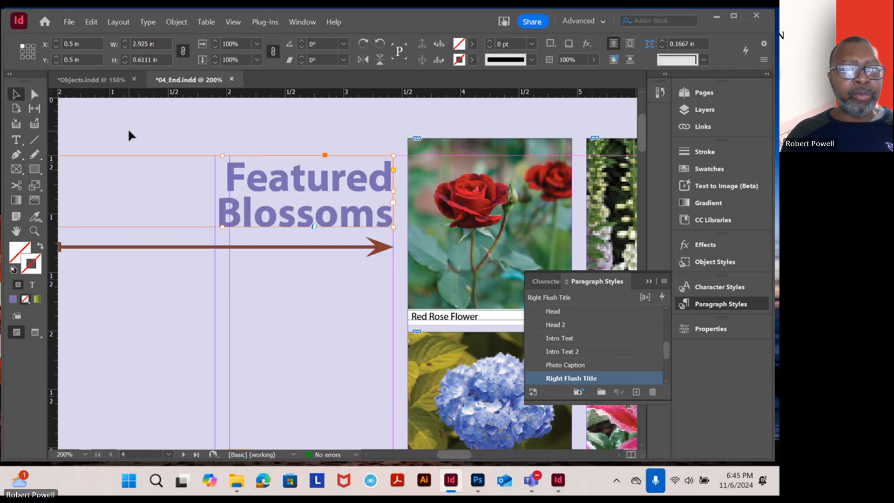
Check the heading text's formatting in Objects, and compare its frame size with the heading frame in 04_End
click(107, 80)
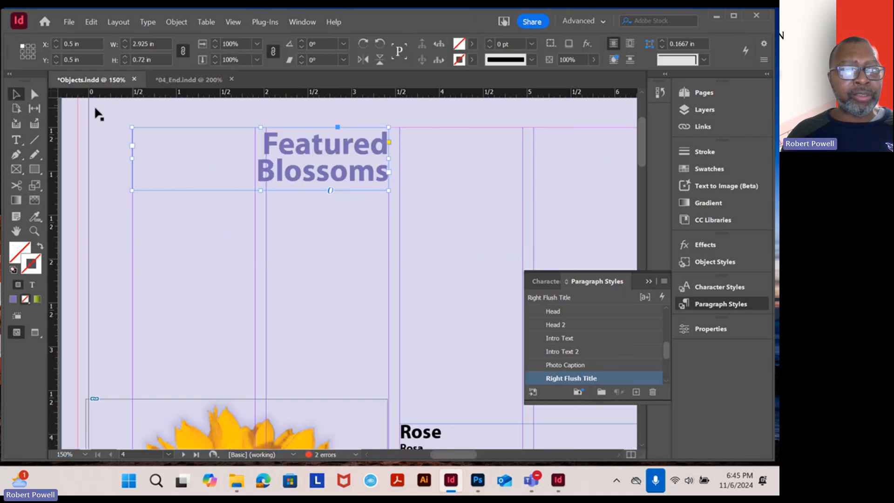
click(16, 139)
drag(264, 140, 390, 173)
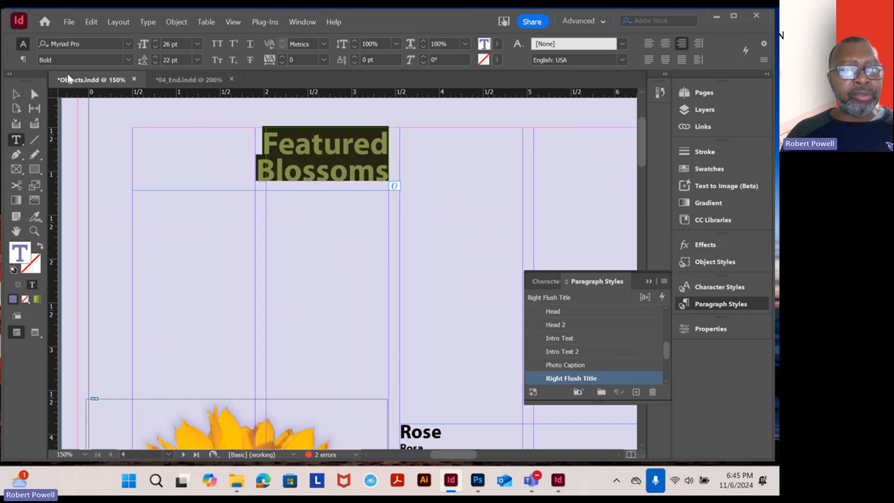
click(15, 94)
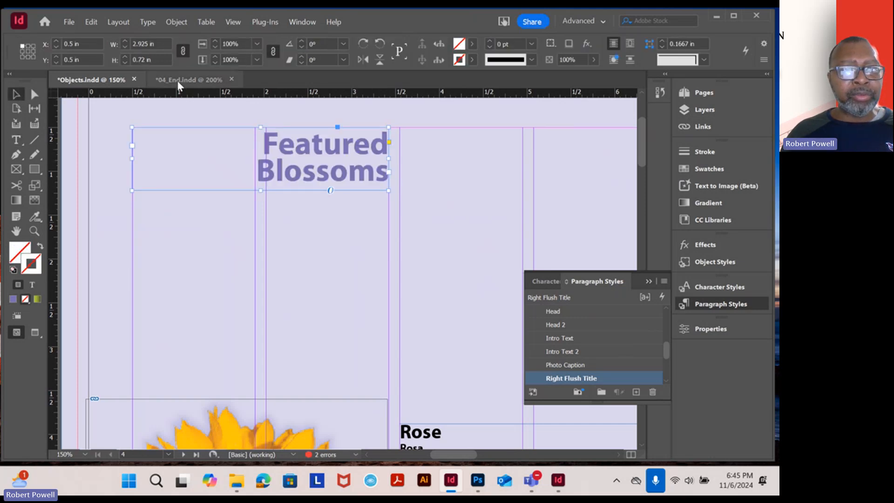
click(177, 82)
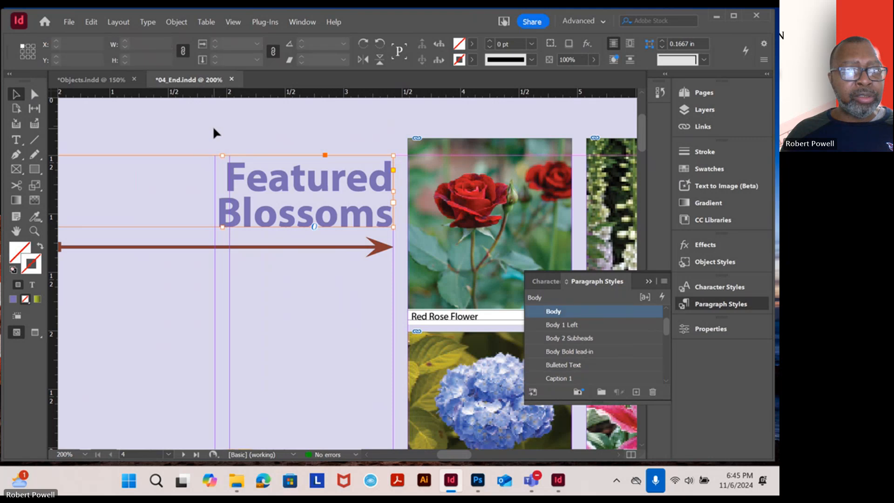
click(189, 167)
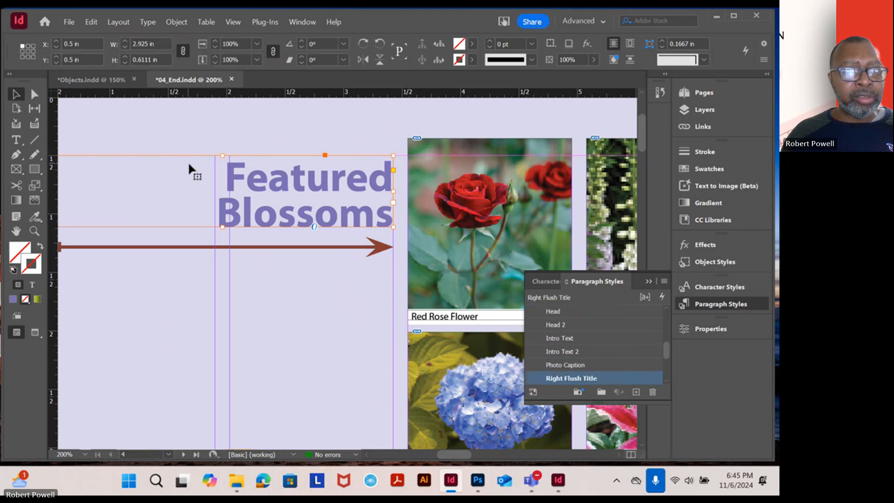
click(105, 82)
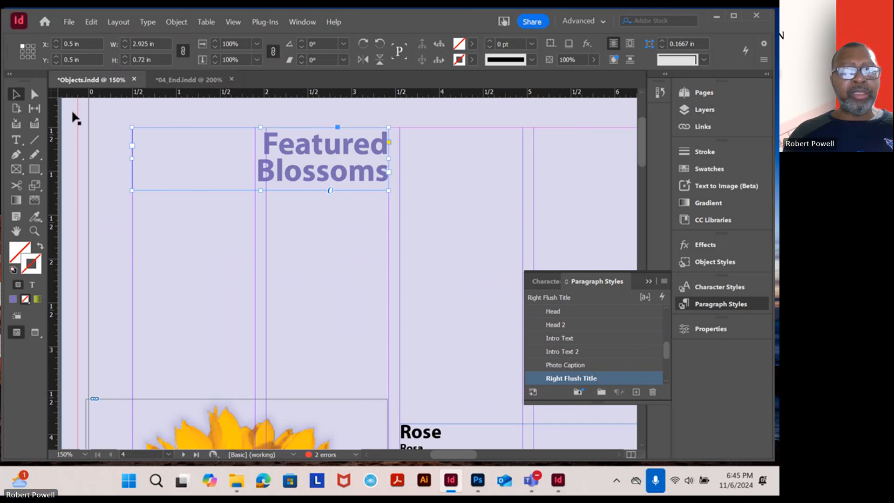
Apply the Right Flush Title paragraph style to the description text from Rosa through Hydrangea macrophylla
click(281, 215)
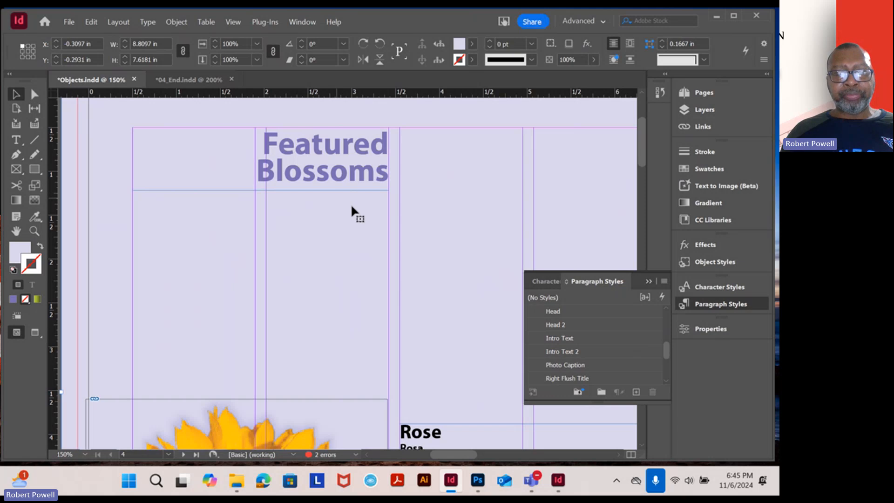
drag(456, 289, 293, 180)
scroll(298, 250, down, 1)
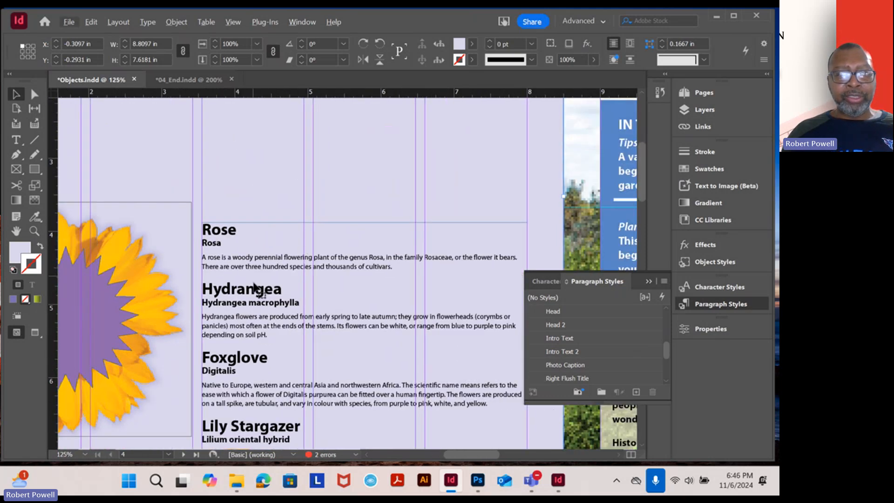
click(16, 140)
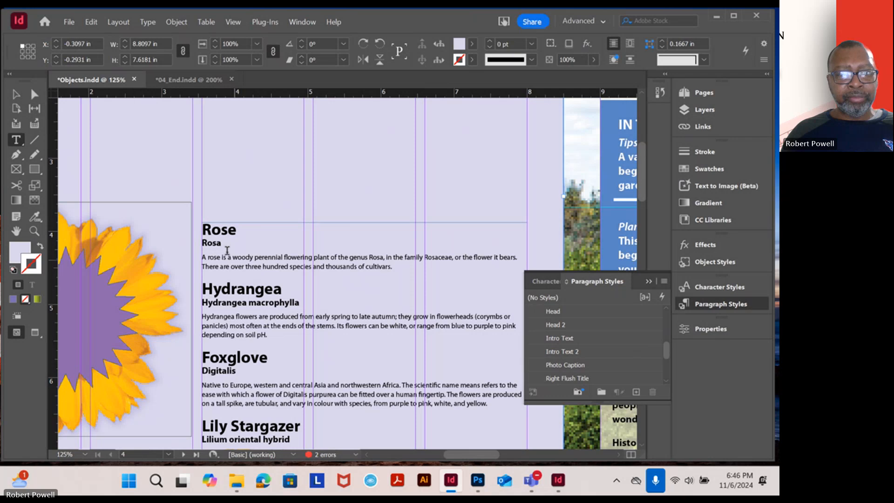
drag(215, 243, 281, 302)
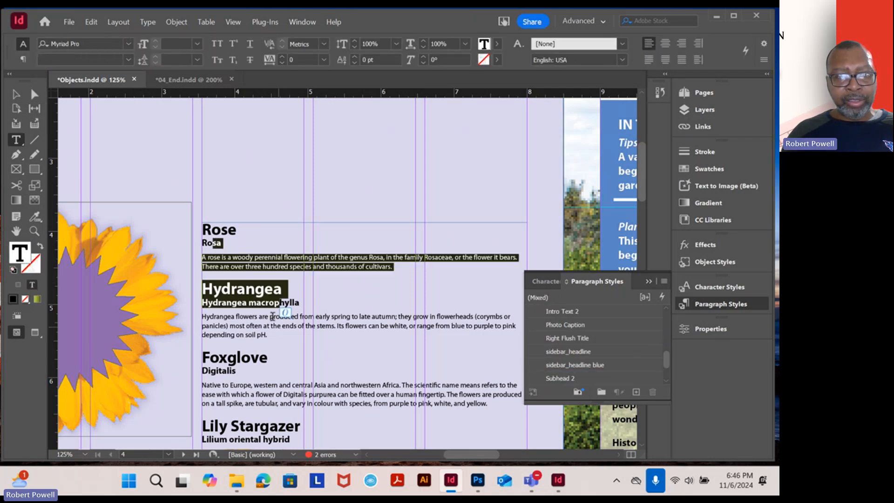
scroll(656, 377, down, 1)
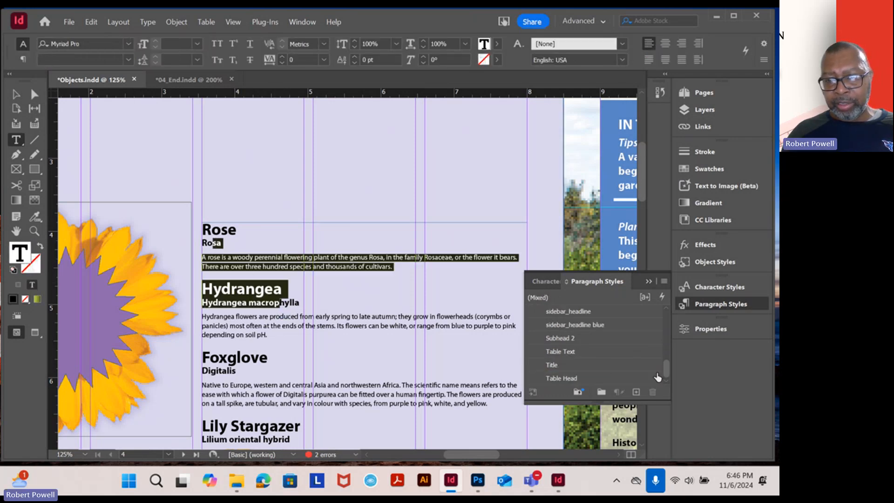
scroll(659, 381, up, 1)
scroll(658, 378, up, 1)
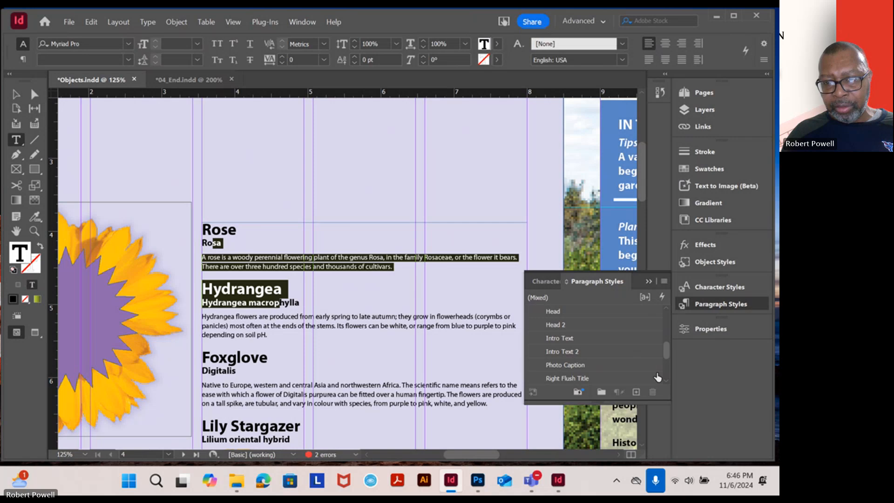
scroll(657, 377, down, 1)
click(564, 367)
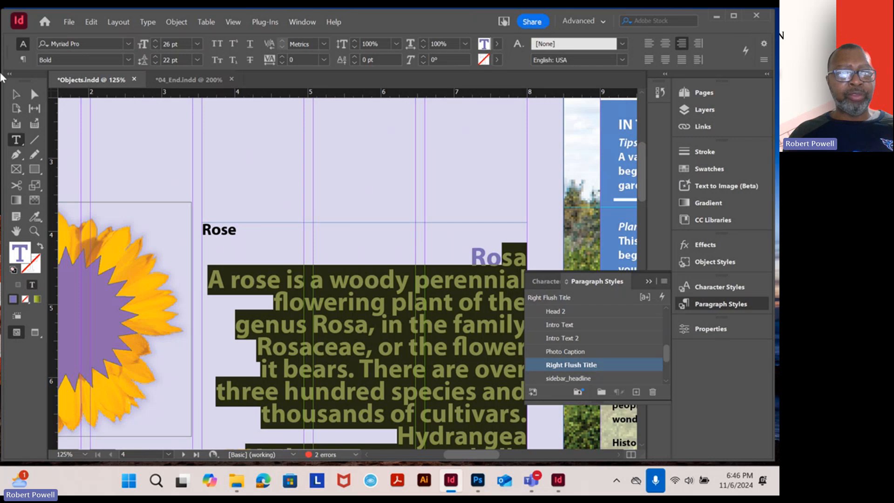
Undo the paragraph style applied to the Rose and Hydrangea descriptions
click(15, 94)
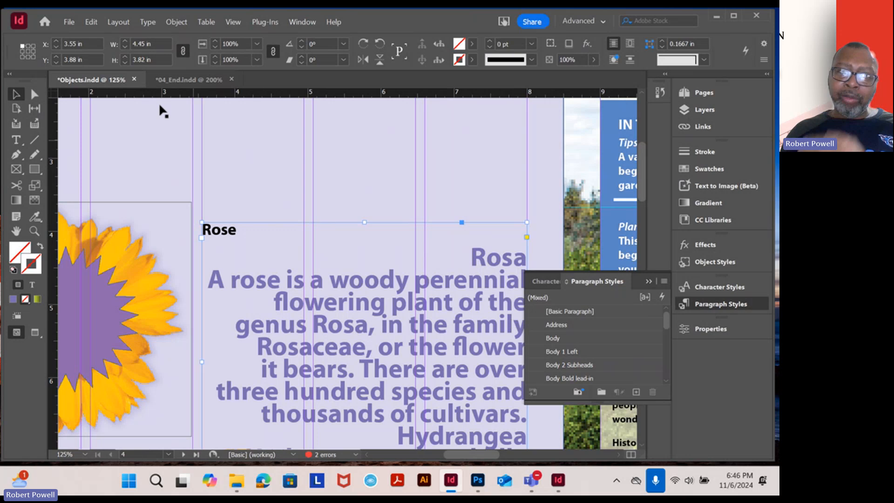
click(89, 22)
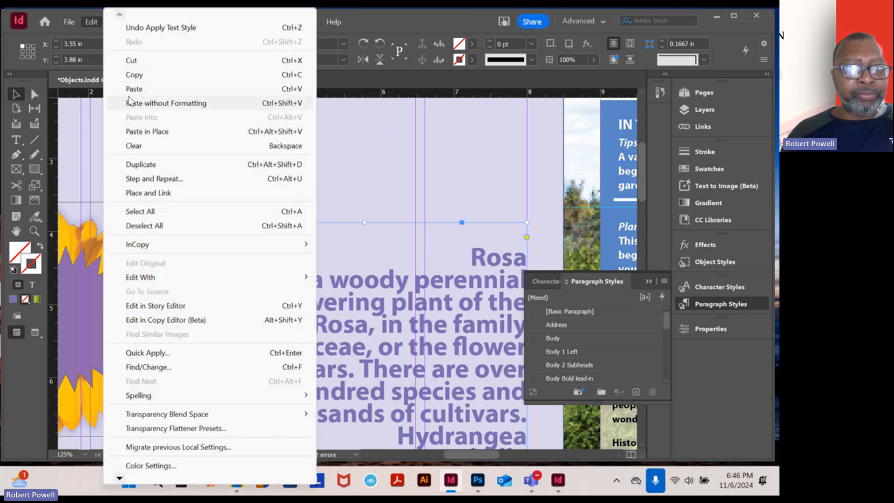
click(136, 30)
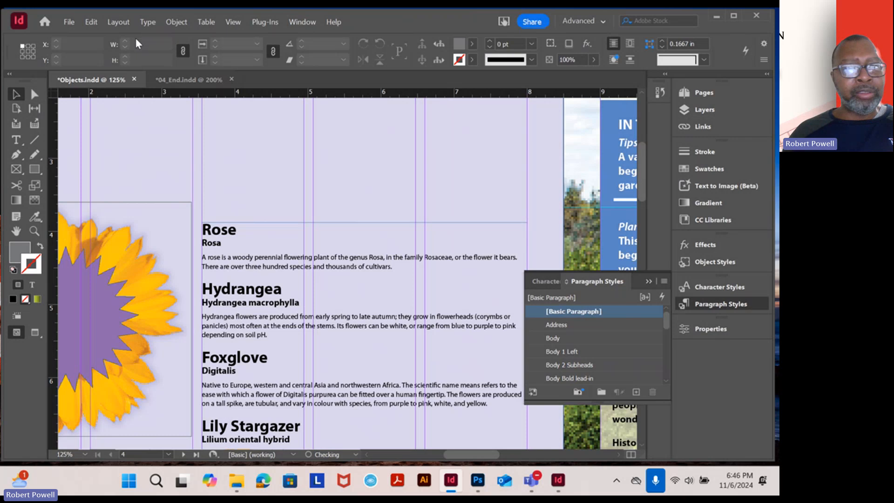
Collapse the paragraph styles, and shift the lavender background frame slightly to X -0.32 in and Y -0.32 in
click(154, 116)
scroll(396, 247, down, 1)
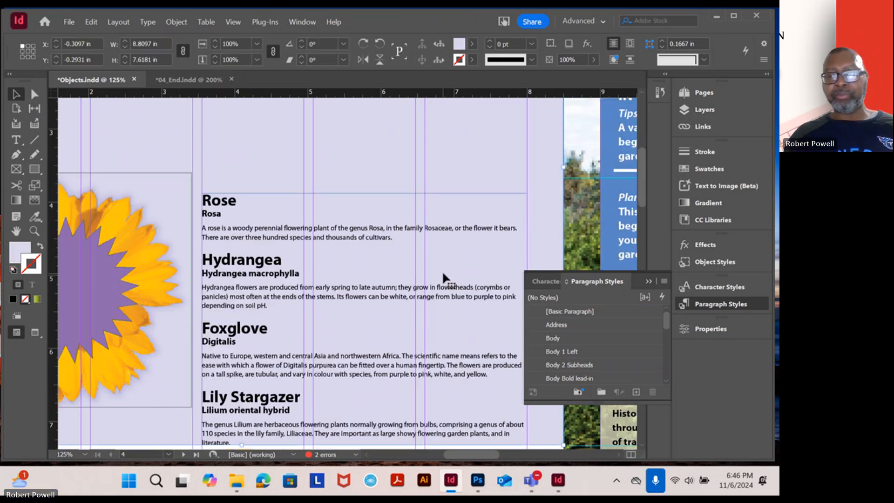
click(649, 282)
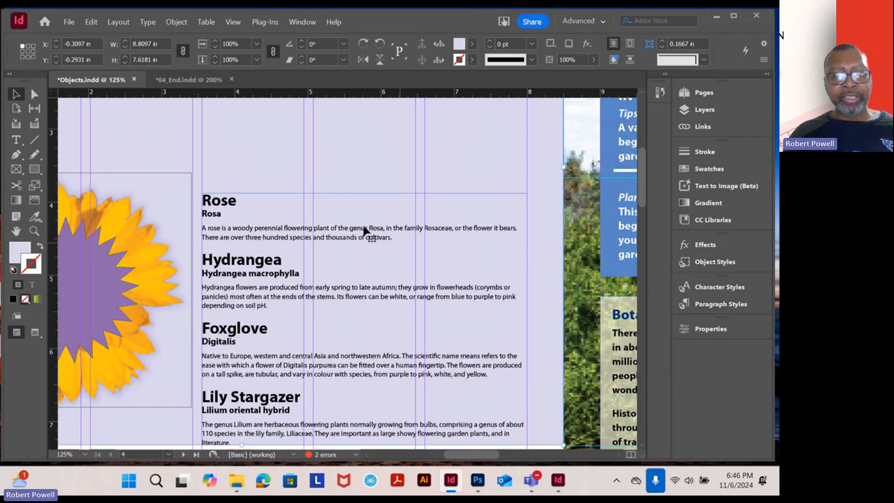
key(ctrl+minus)
key(ctrl+minus)
mouse_move(227, 166)
mouse_down()
mouse_move(285, 280)
mouse_move(225, 203)
mouse_move(217, 175)
mouse_up()
scroll(310, 308, up, 2)
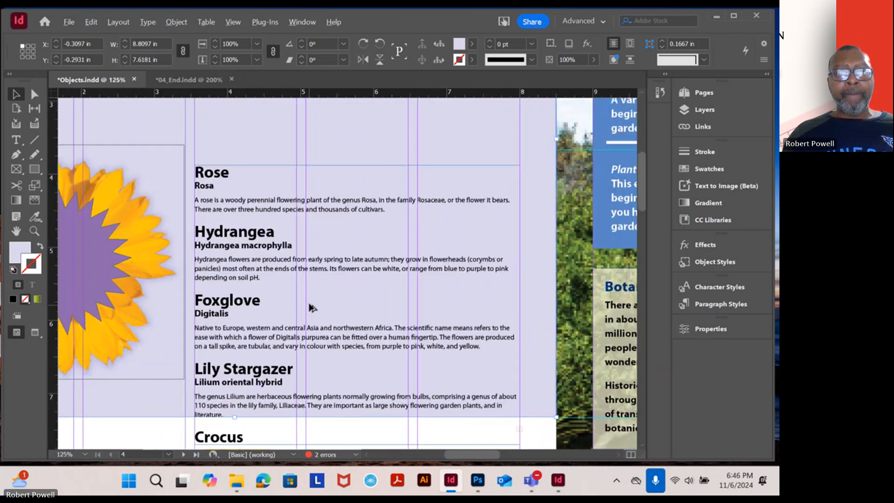
drag(252, 252, 251, 249)
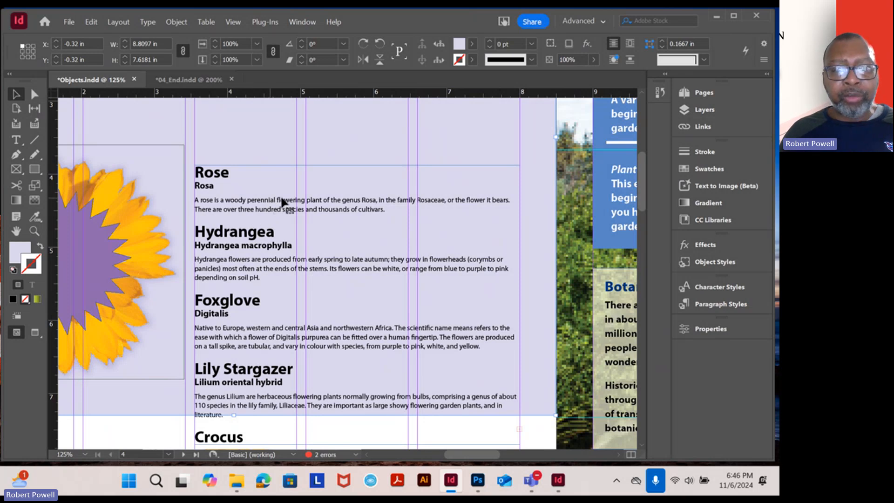
Open the layers and toggle the Text layer's visibility off and on to check which objects it holds
click(712, 110)
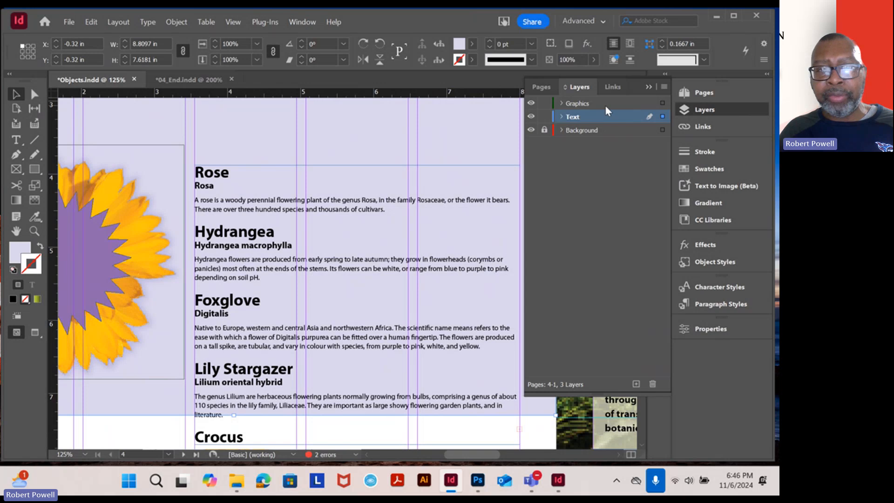
click(531, 116)
click(531, 116)
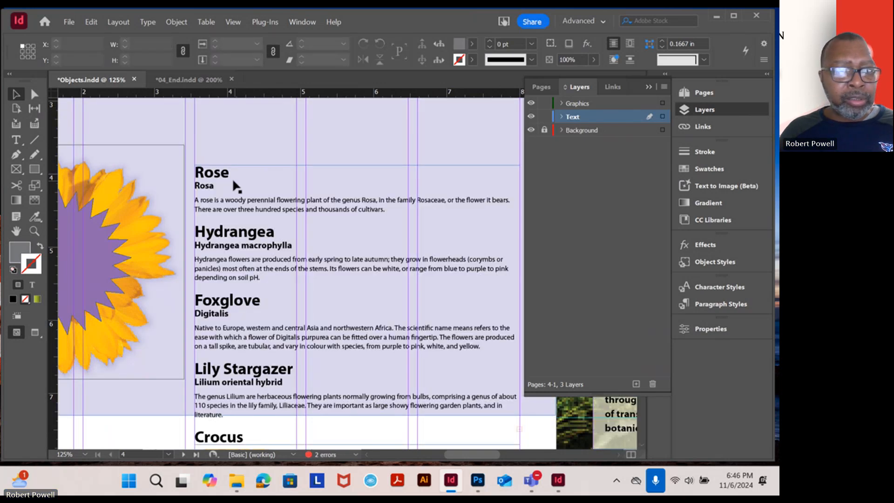
Select the flower descriptions text frame in Objects and review its content from Rose down to Crocus
click(219, 182)
scroll(281, 242, down, 2)
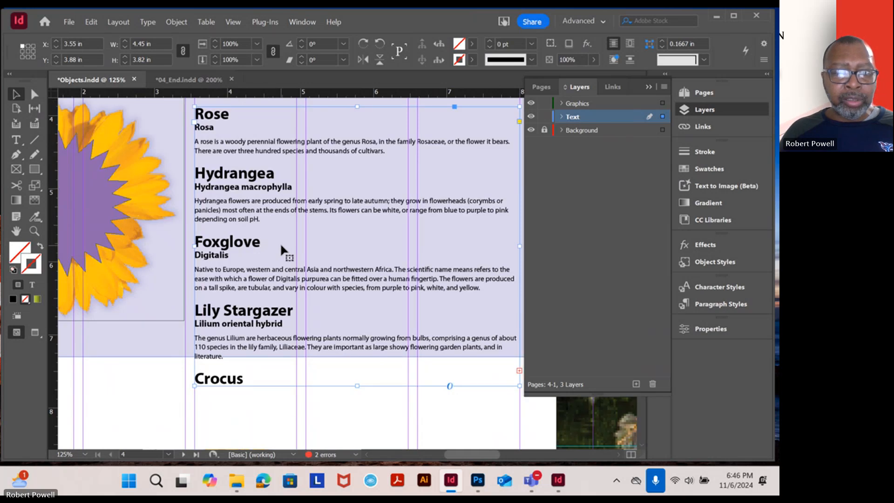
scroll(280, 243, up, 2)
scroll(280, 239, down, 2)
scroll(278, 237, up, 2)
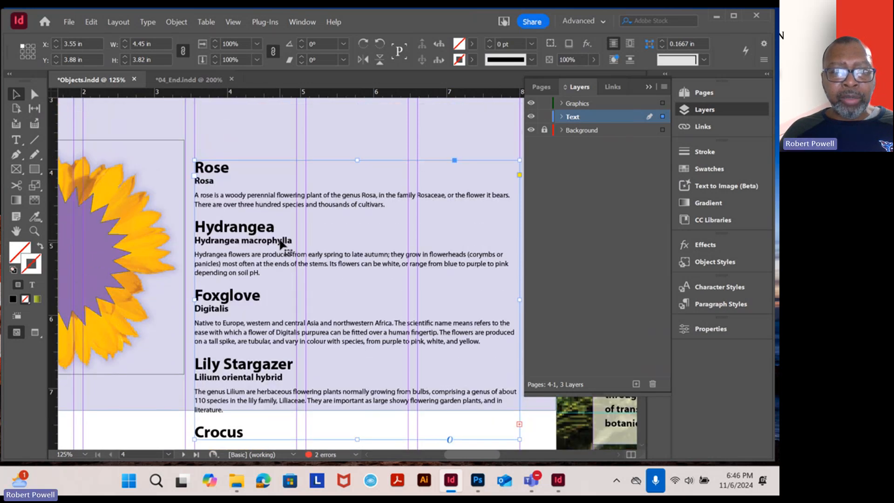
scroll(280, 240, down, 2)
scroll(279, 240, up, 1)
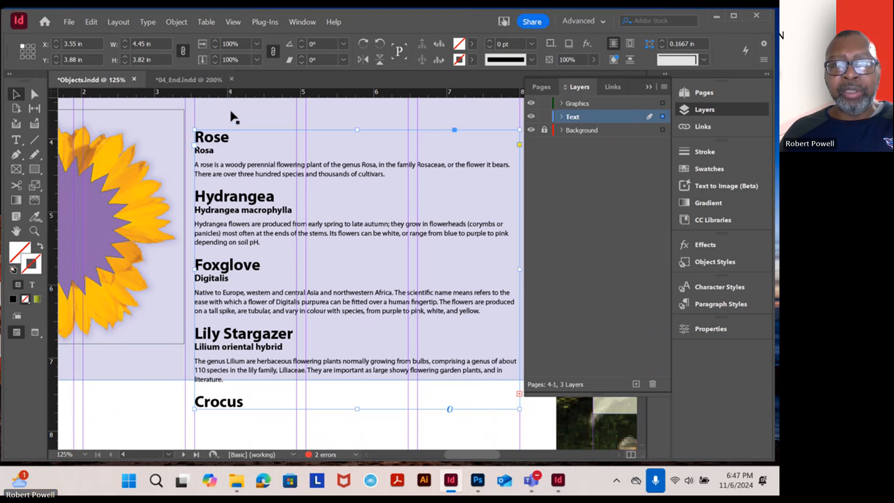
Switch to 04_End and examine how the flower descriptions are laid out in columns beneath the photos
click(188, 80)
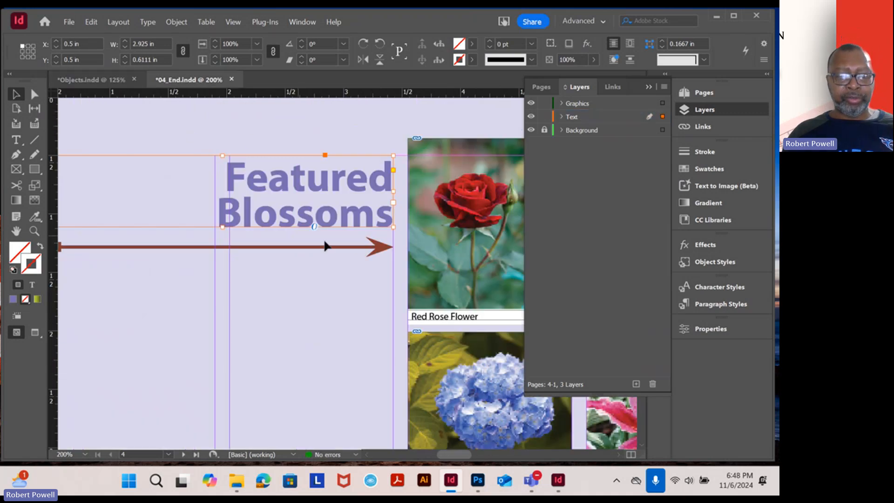
scroll(364, 245, down, 2)
drag(451, 313, 233, 100)
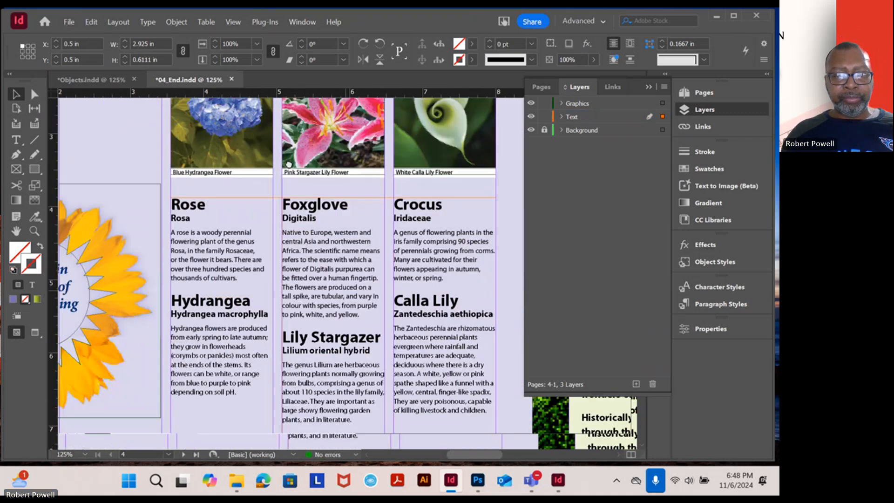
drag(346, 304, 333, 262)
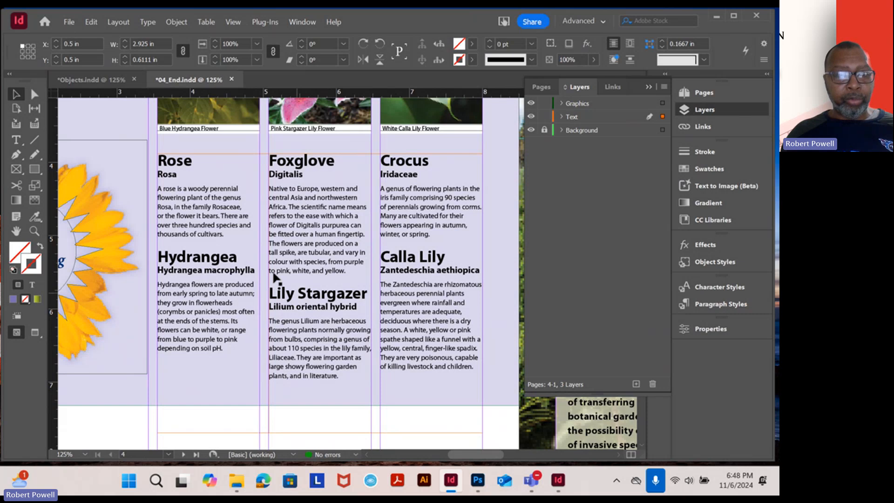
Switch to Objects and divide the flower descriptions text frame into 3 columns
click(110, 79)
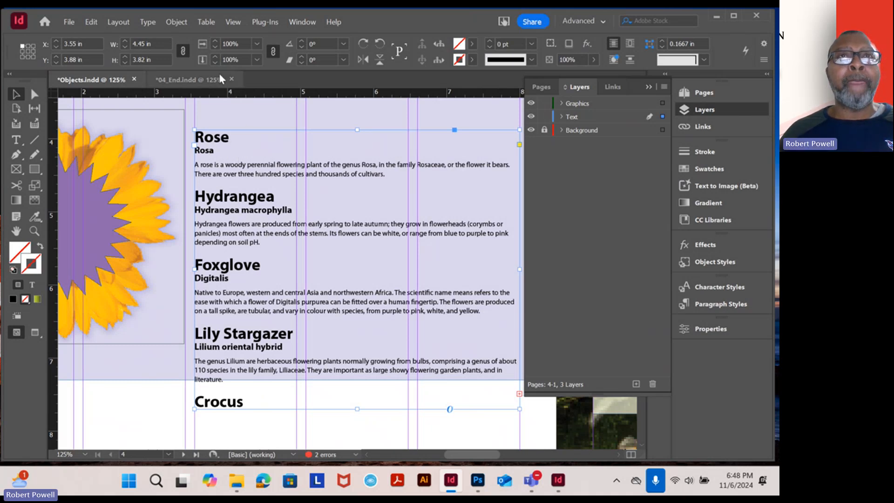
click(181, 26)
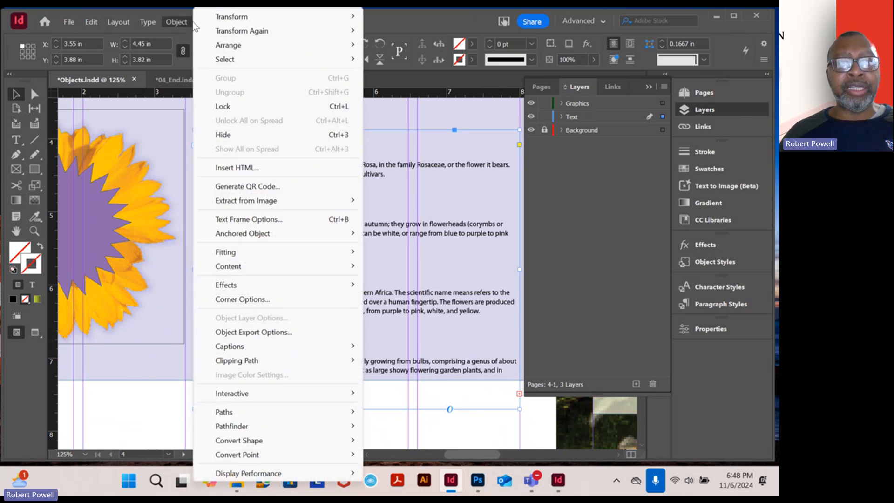
click(247, 221)
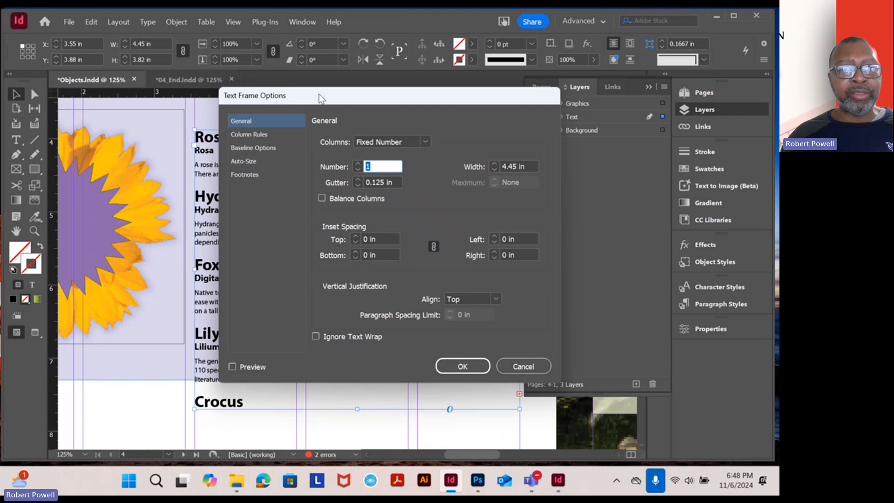
drag(320, 99, 324, 99)
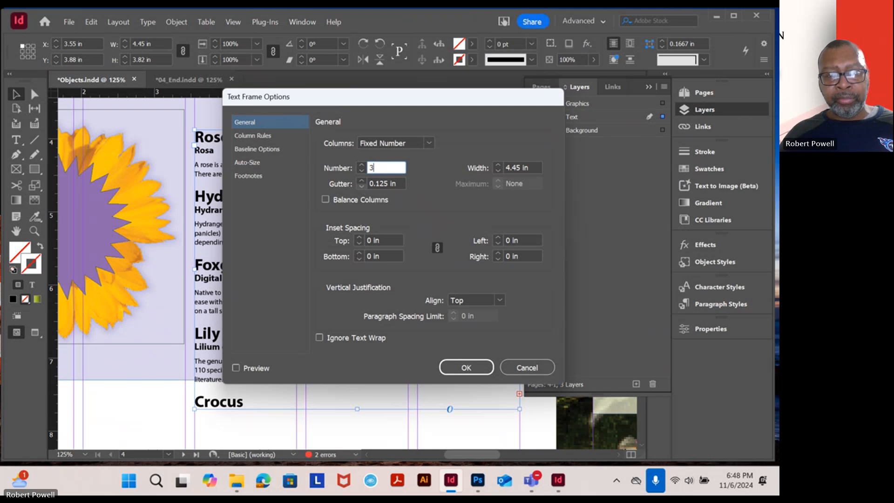
text(3)
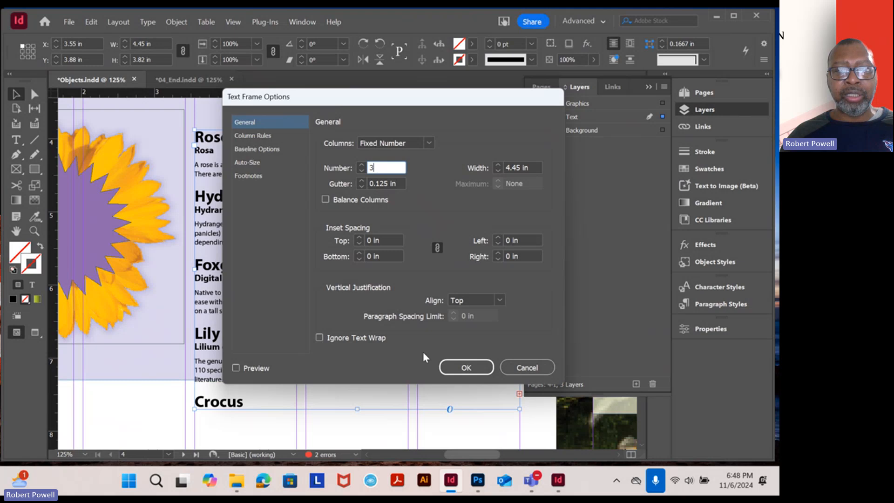
click(466, 368)
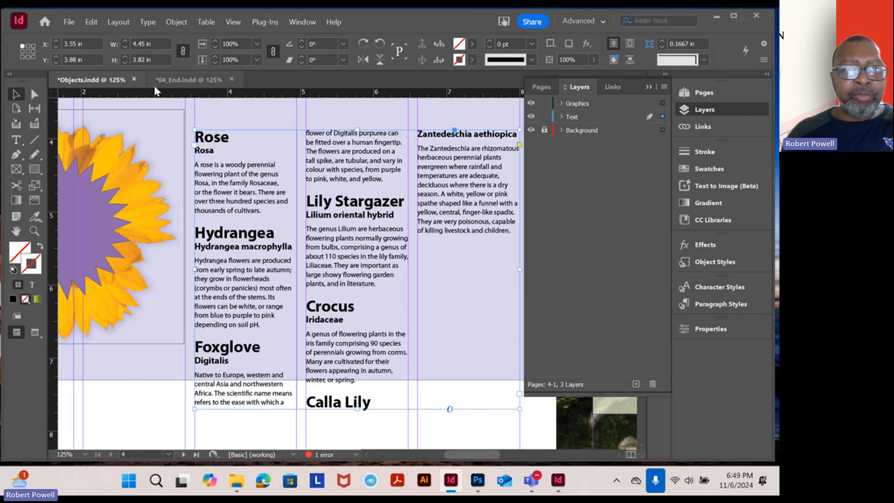
Check the flower descriptions frame in 04_End, and shorten the matching frame in Objects to a height of 3.38 in
click(189, 80)
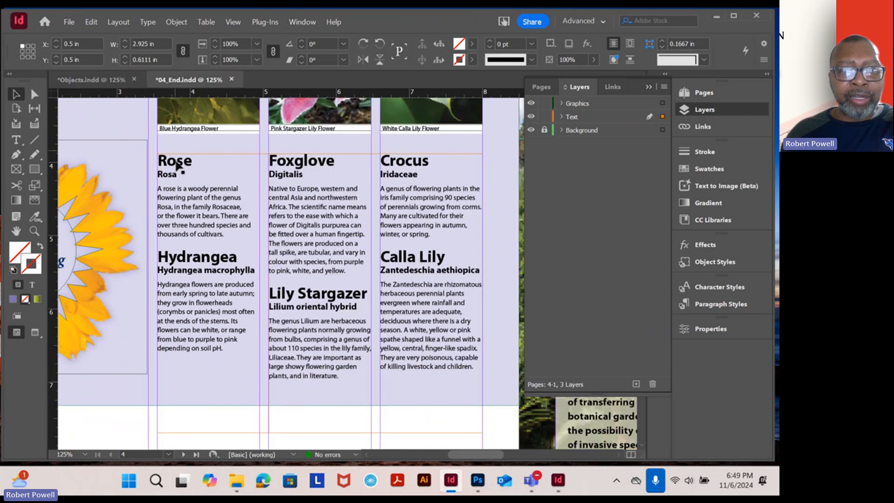
click(313, 270)
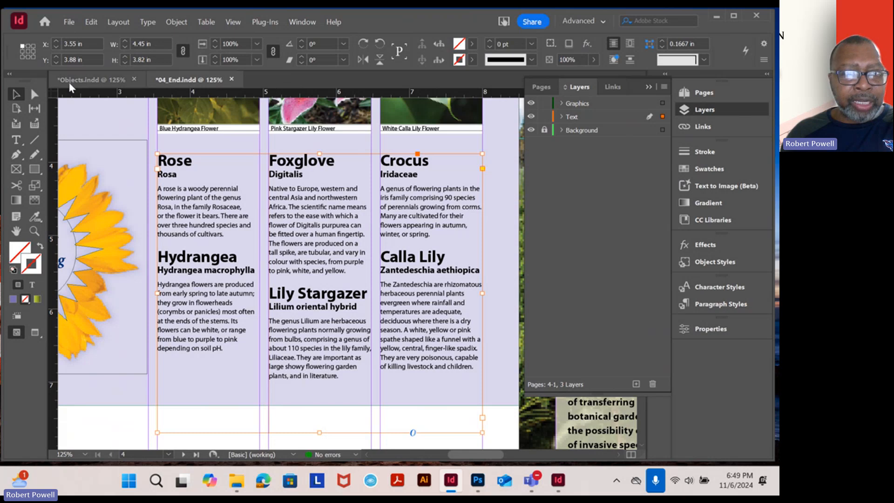
click(93, 80)
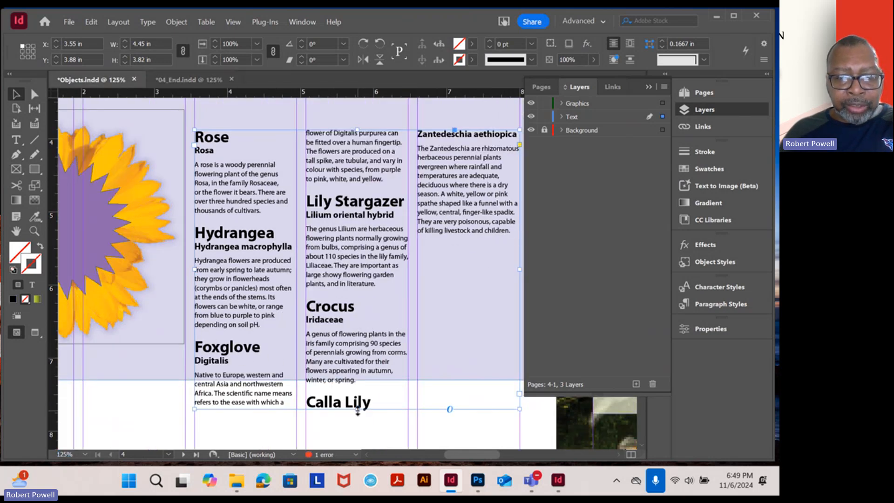
drag(358, 410, 357, 377)
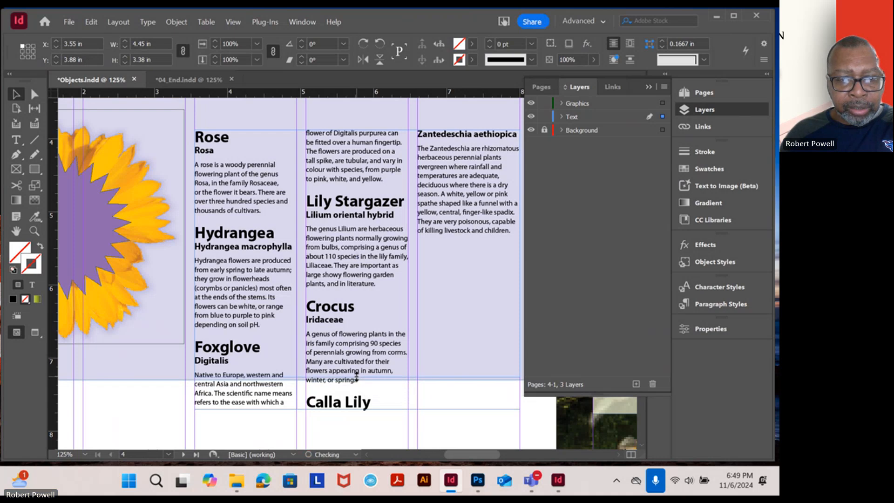
Insert a column break before the Foxglove heading in the flower descriptions, and reselect the text frame
click(16, 141)
click(198, 346)
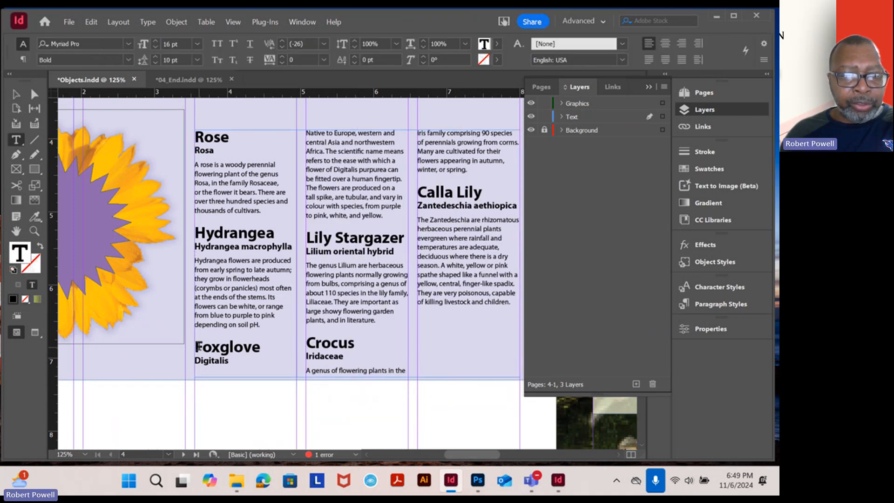
click(196, 346)
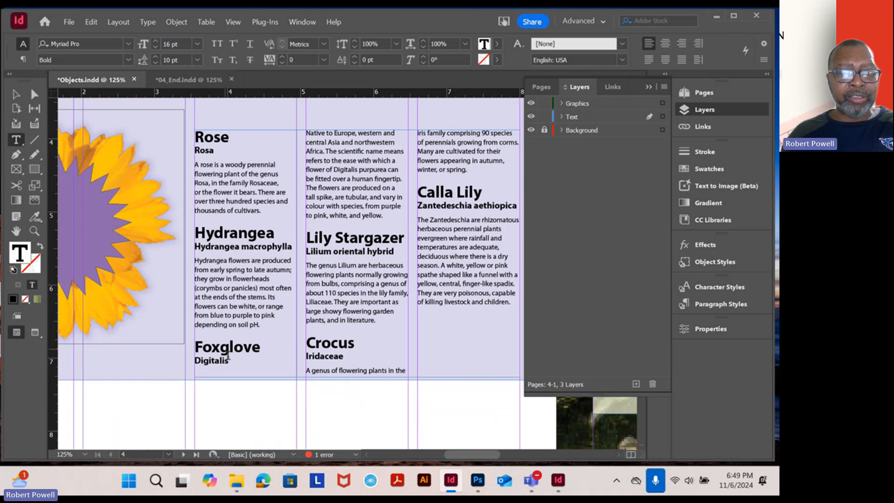
key(KP_Enter)
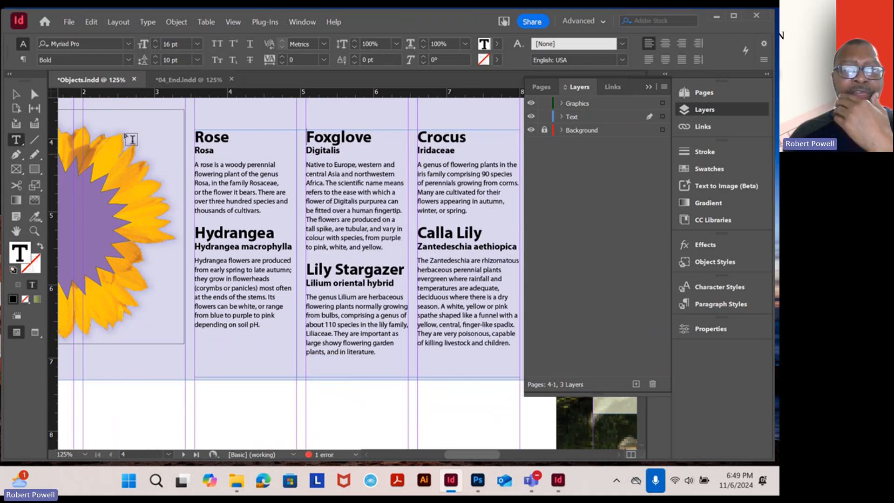
click(17, 95)
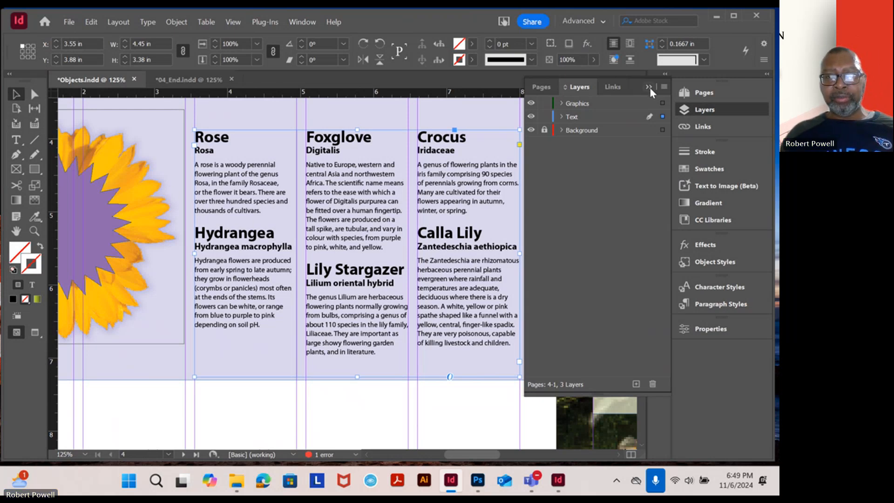
Select the Text layer and review page 4 from the flower descriptions up to the Featured Blossoms heading
click(598, 117)
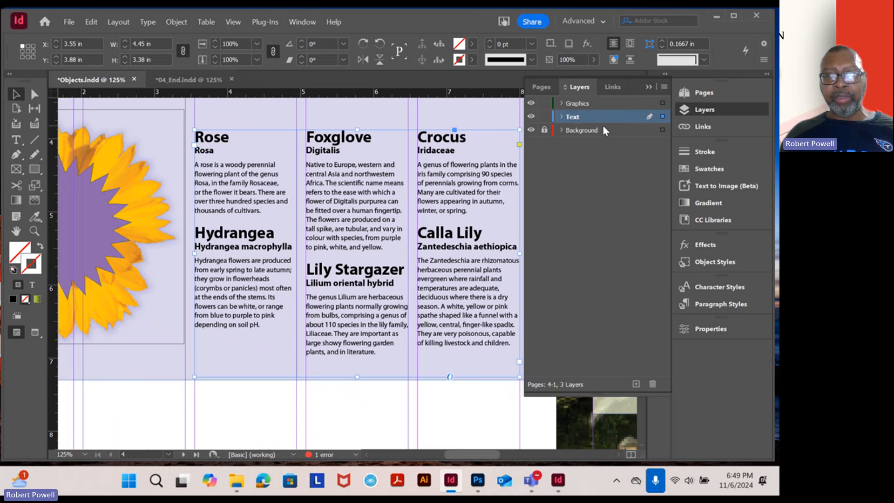
scroll(260, 201, down, 2)
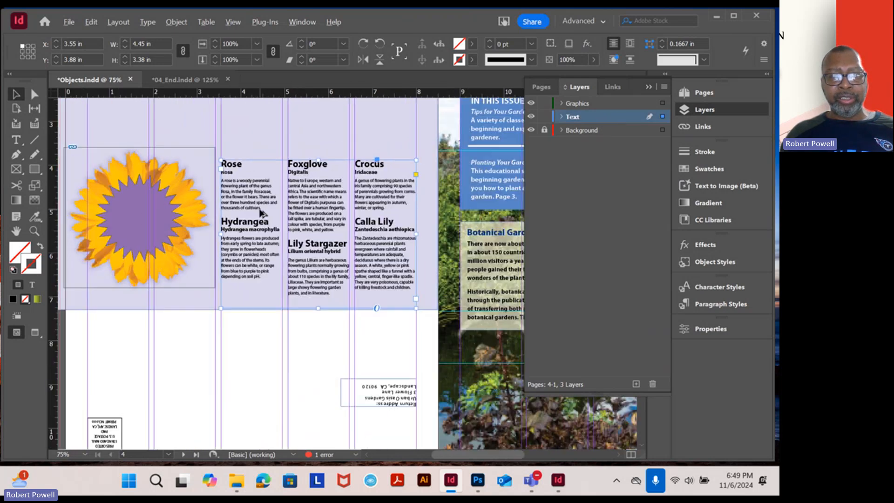
scroll(260, 209, down, 1)
scroll(266, 217, up, 1)
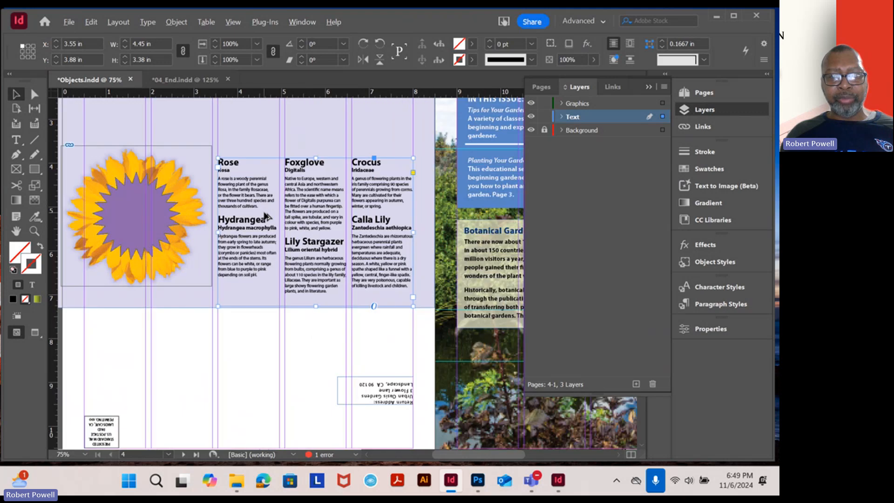
drag(371, 179, 353, 282)
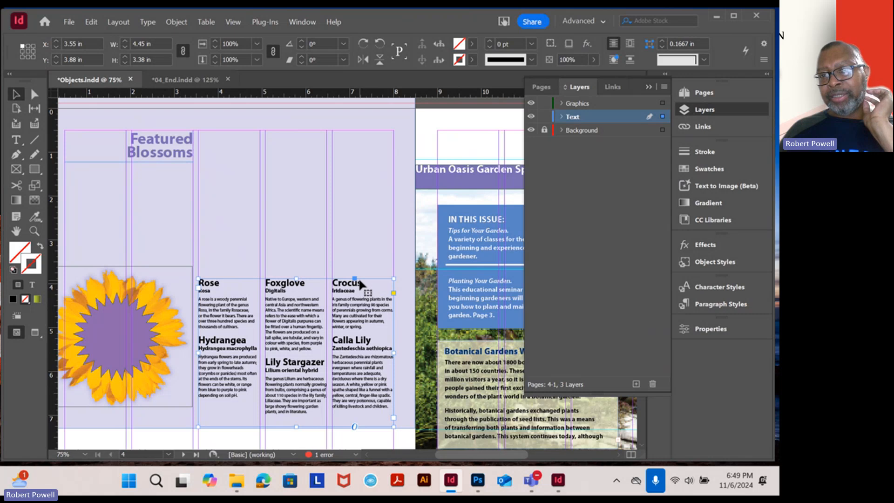
Switch to 04_End and examine how the captioned flower photos are arranged above their matching descriptions
click(197, 79)
scroll(317, 258, up, 5)
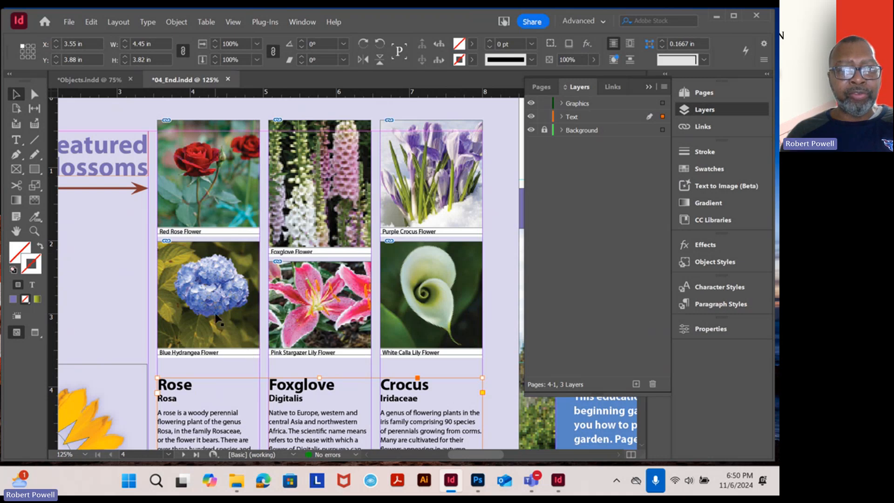
scroll(248, 293, down, 3)
scroll(248, 298, up, 2)
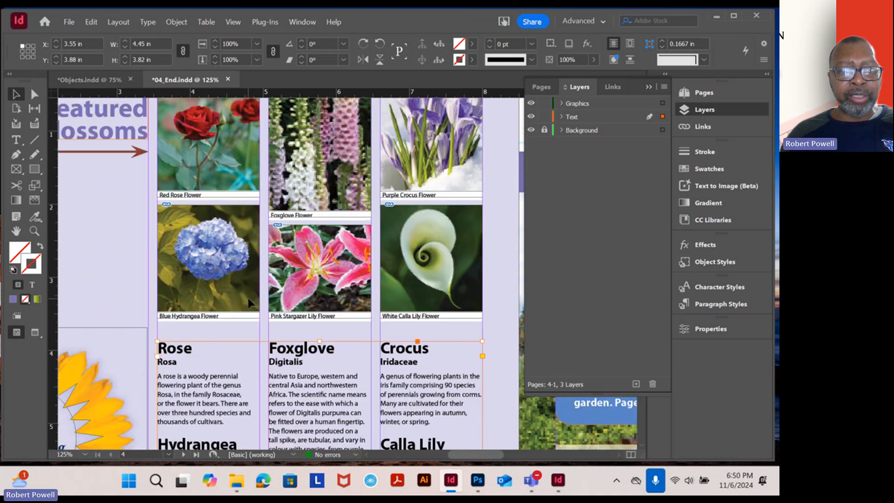
scroll(215, 294, down, 2)
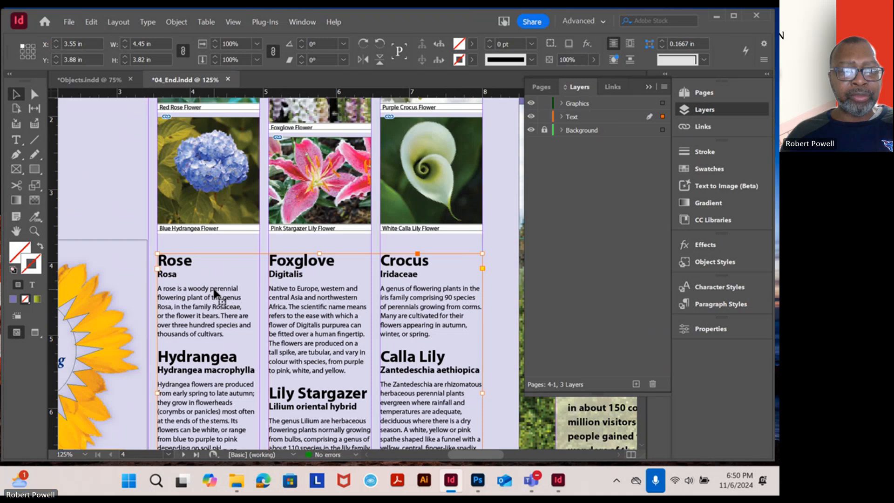
scroll(214, 293, up, 1)
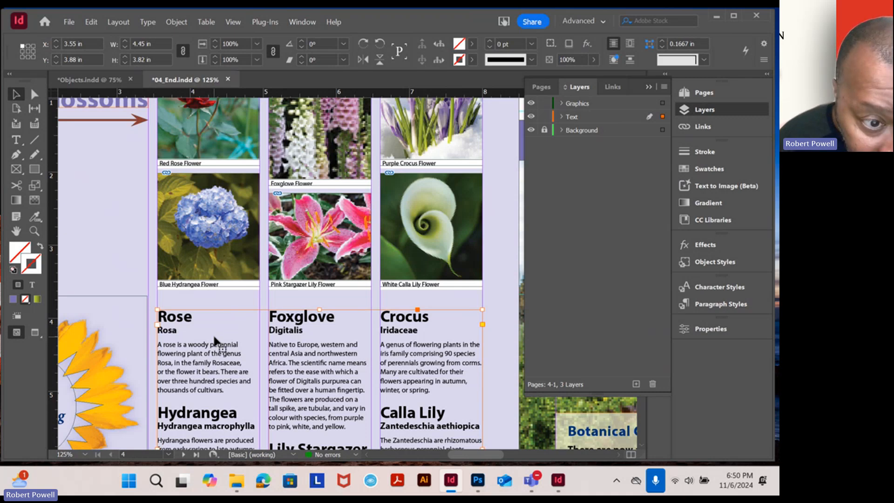
scroll(237, 327, down, 1)
scroll(254, 322, down, 3)
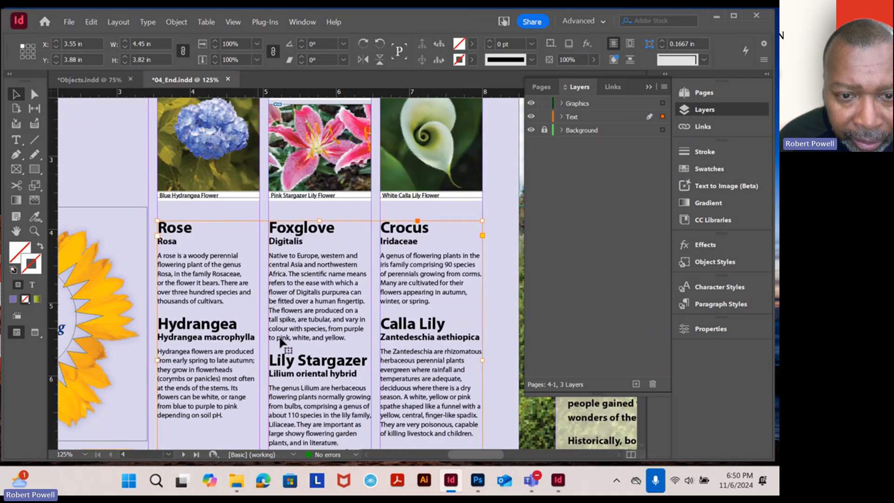
scroll(305, 344, up, 3)
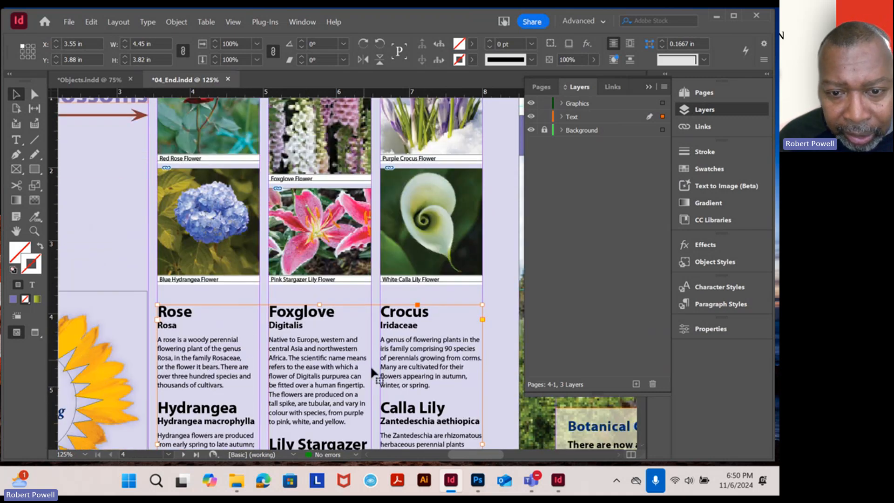
scroll(371, 370, down, 3)
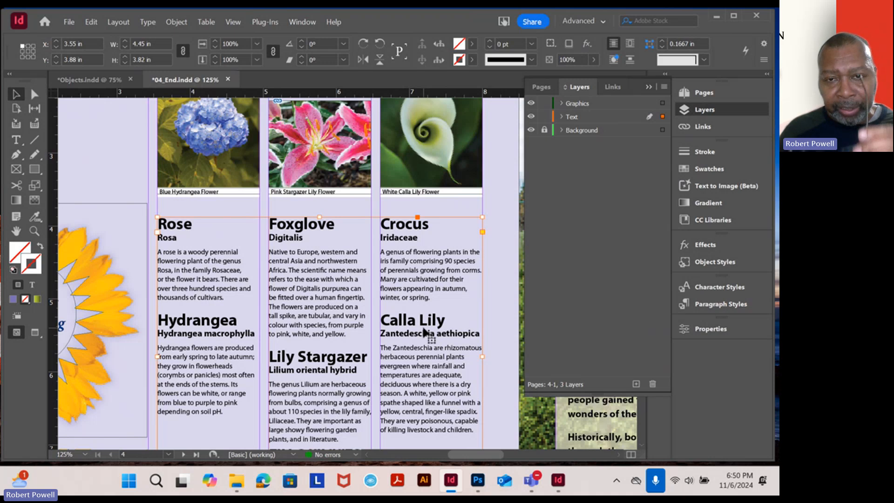
scroll(422, 326, up, 8)
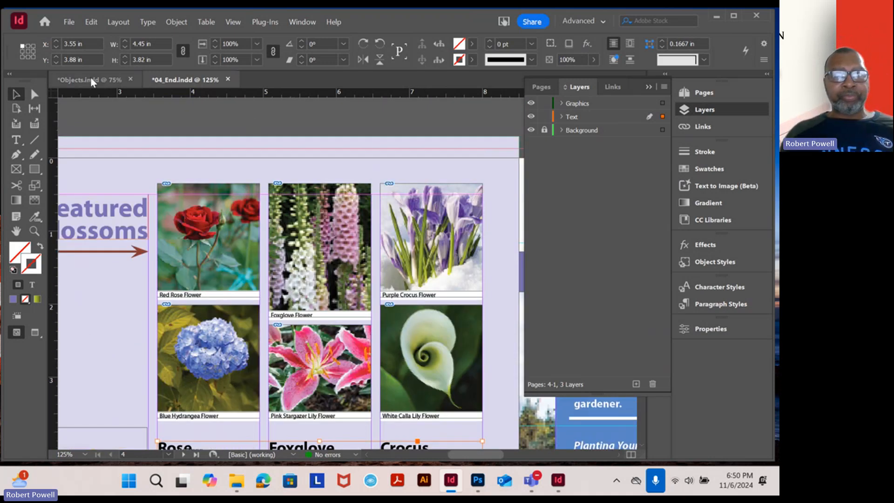
Return to Objects, start placing files, and browse to the Links folder inside Lesson04 on the Desktop
click(91, 78)
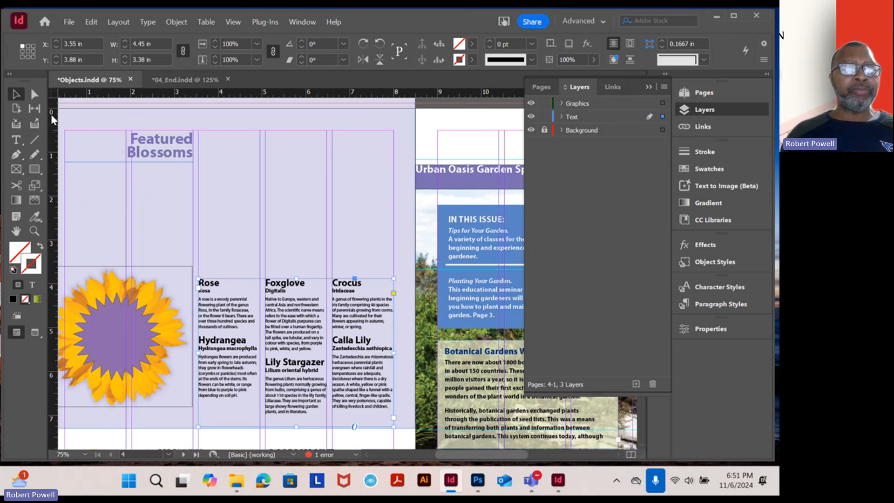
click(74, 19)
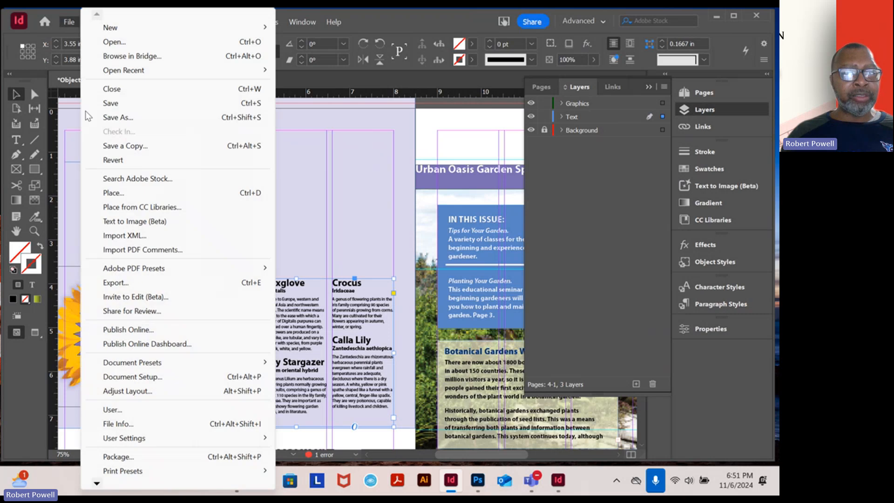
click(106, 195)
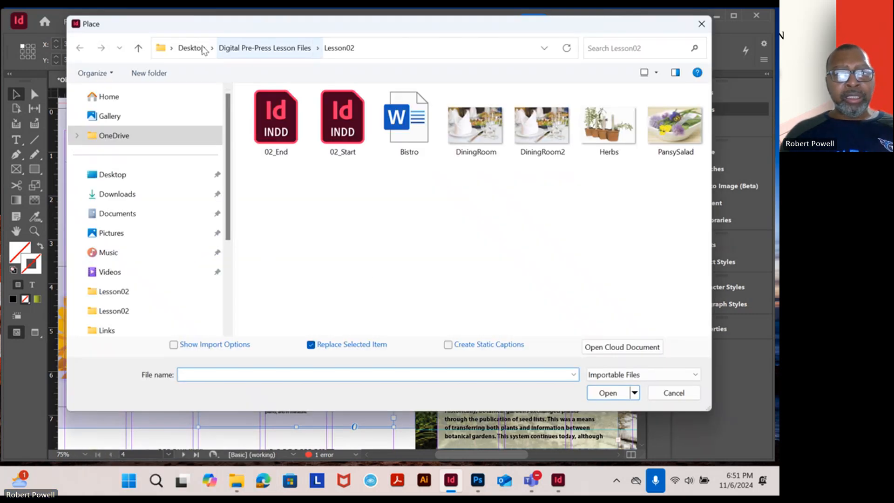
click(191, 49)
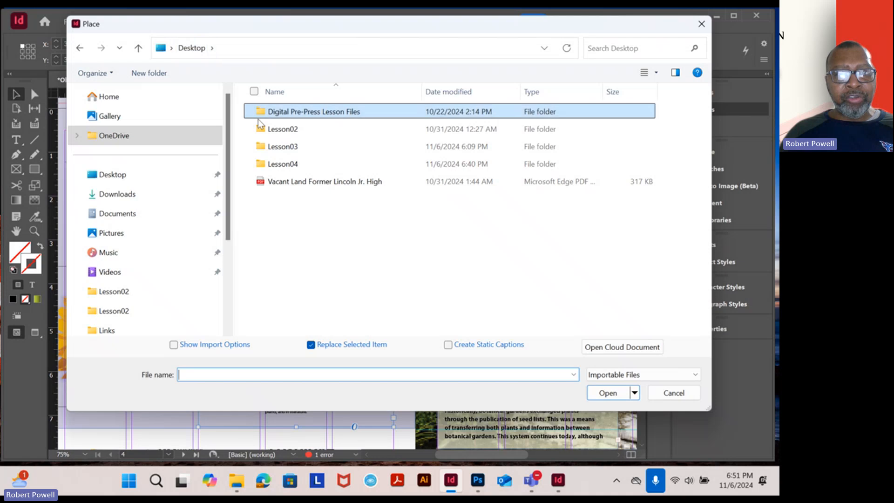
click(283, 168)
double_click(283, 168)
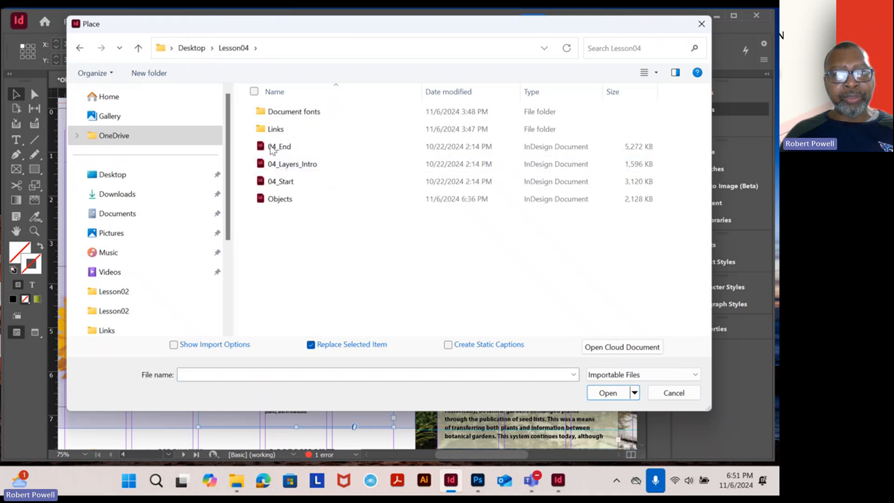
double_click(277, 129)
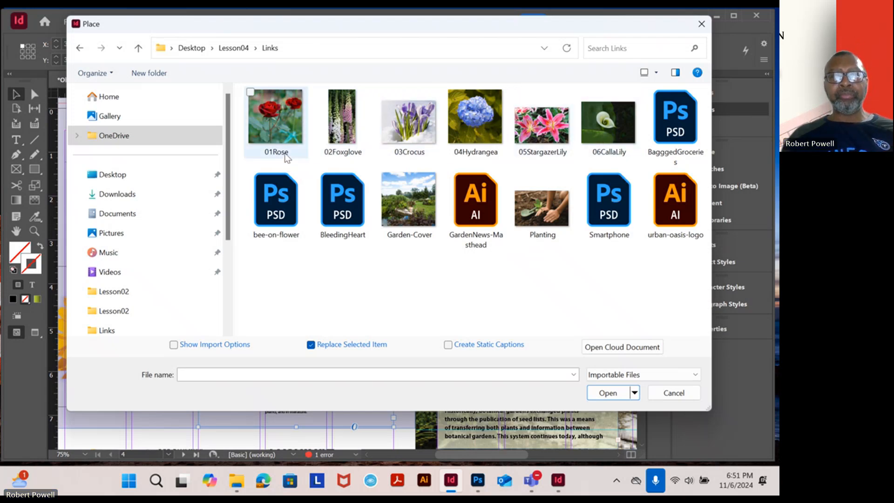
Try selecting the six flower photos 01Rose through 06CallaLily together, and clear the selection
mouse_move(288, 136)
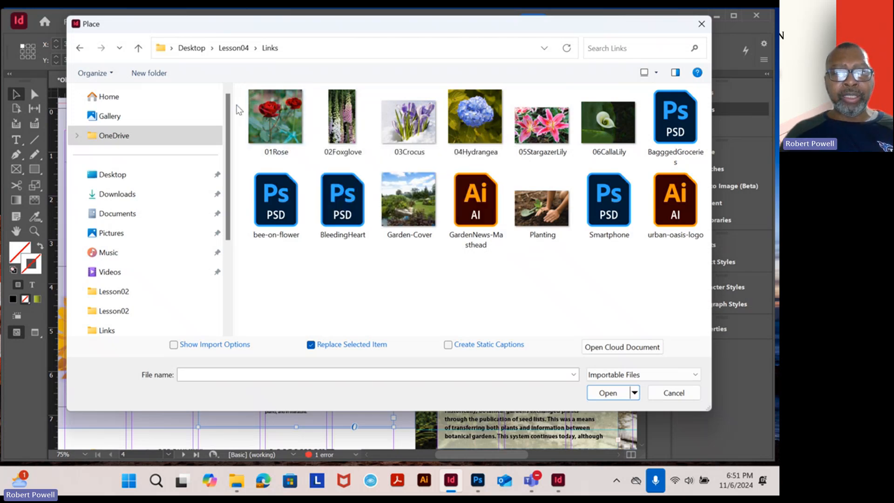
drag(237, 106, 600, 125)
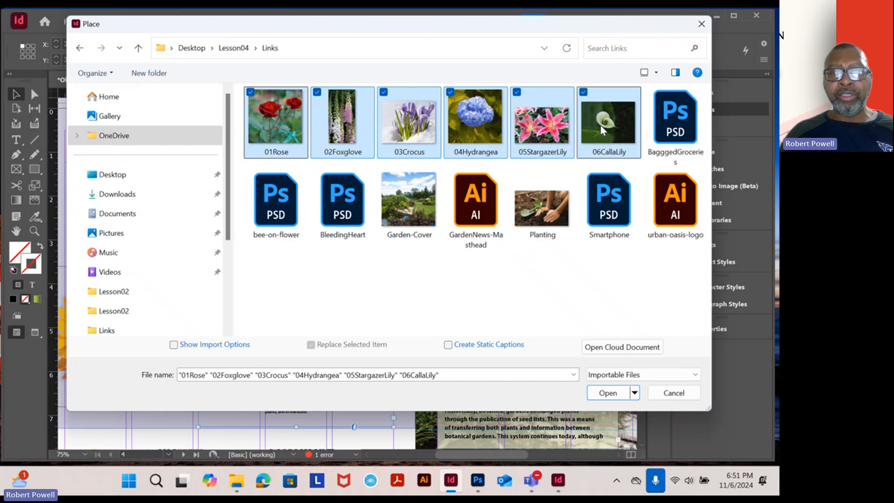
click(283, 291)
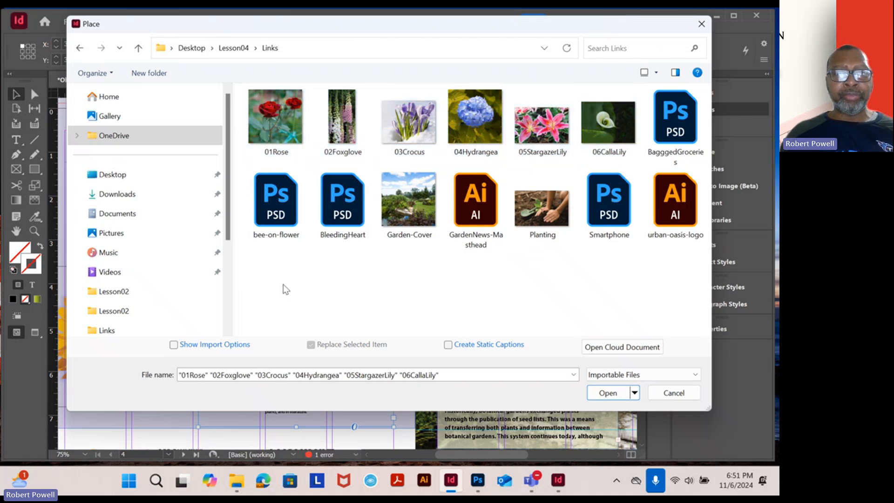
click(273, 132)
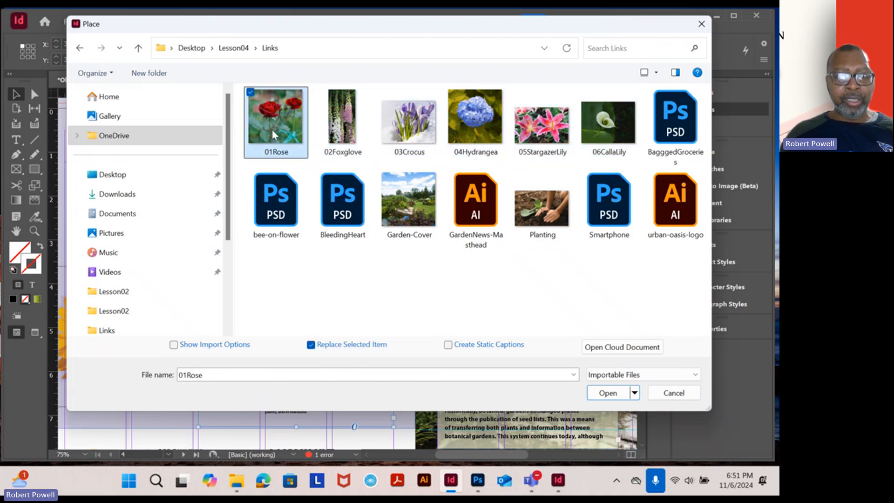
shift+click(600, 129)
click(405, 300)
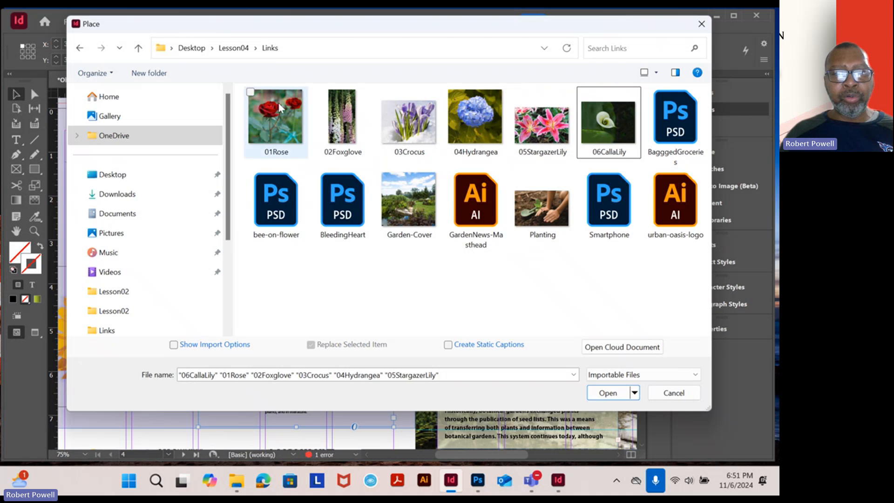
Select the photos 01Rose, 02Foxglove, 03Crocus, 04Hydrangea, 05StargazerLily and 06CallaLily and load them all for placement
click(249, 94)
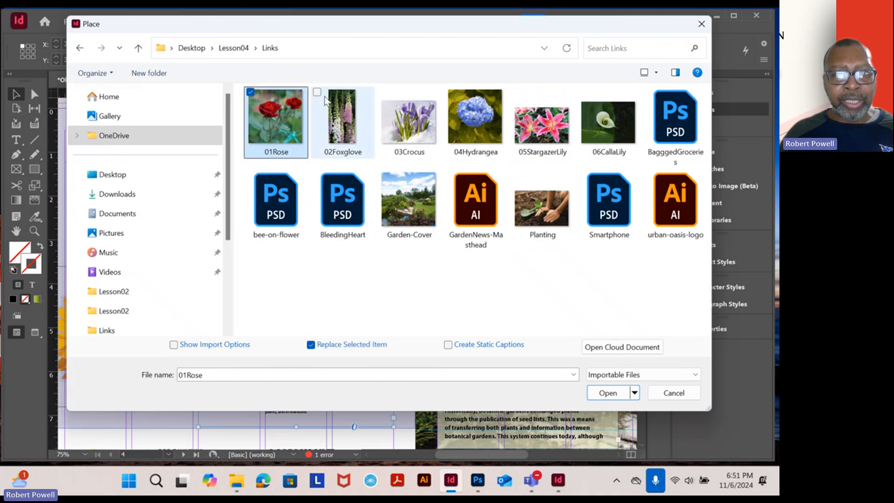
click(312, 91)
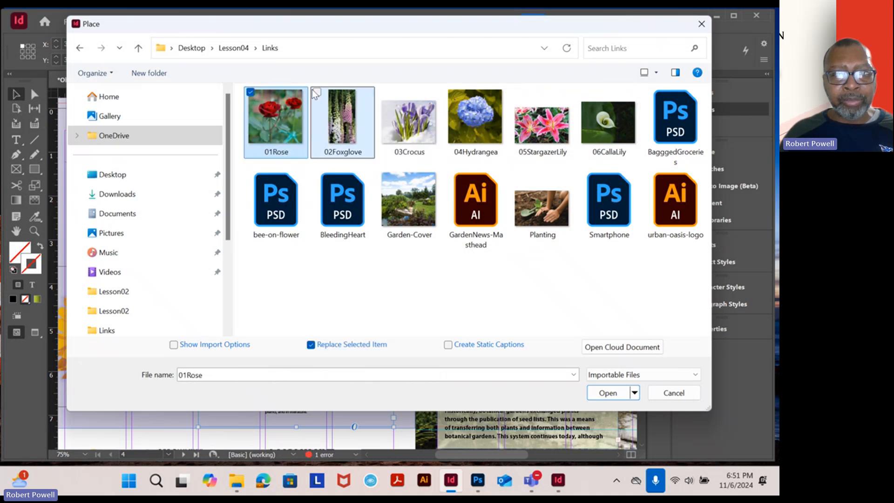
click(251, 92)
click(384, 92)
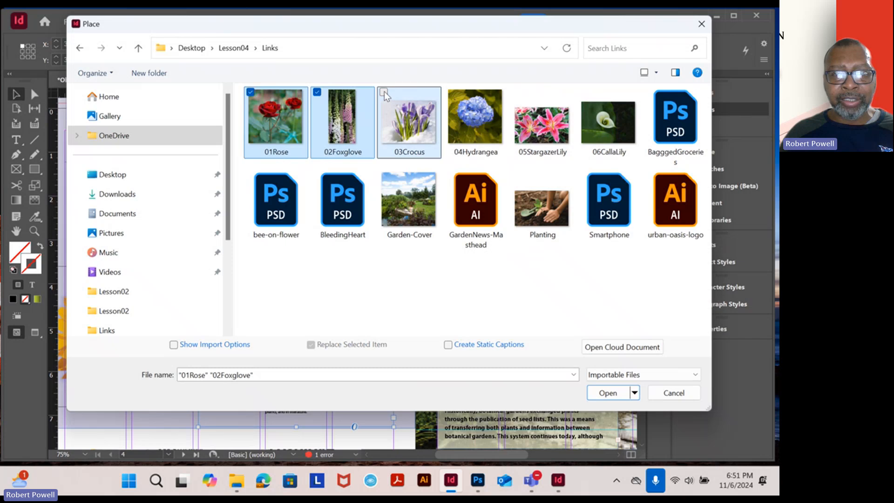
click(453, 92)
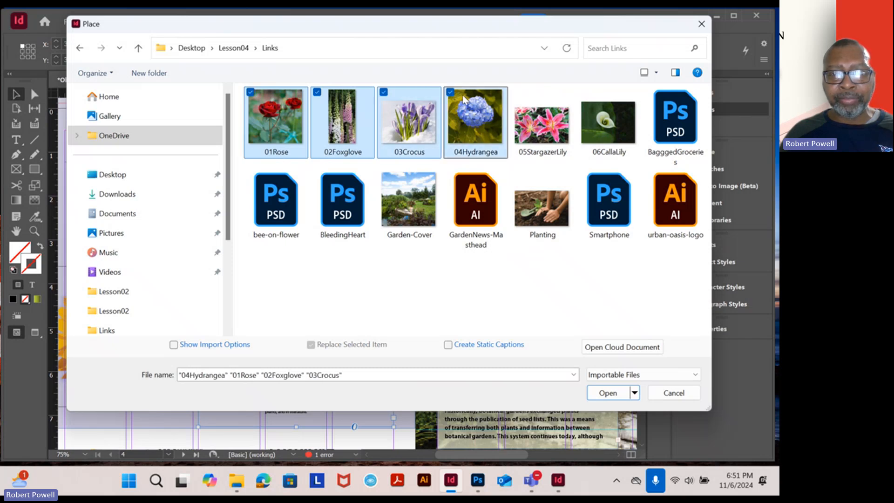
click(518, 93)
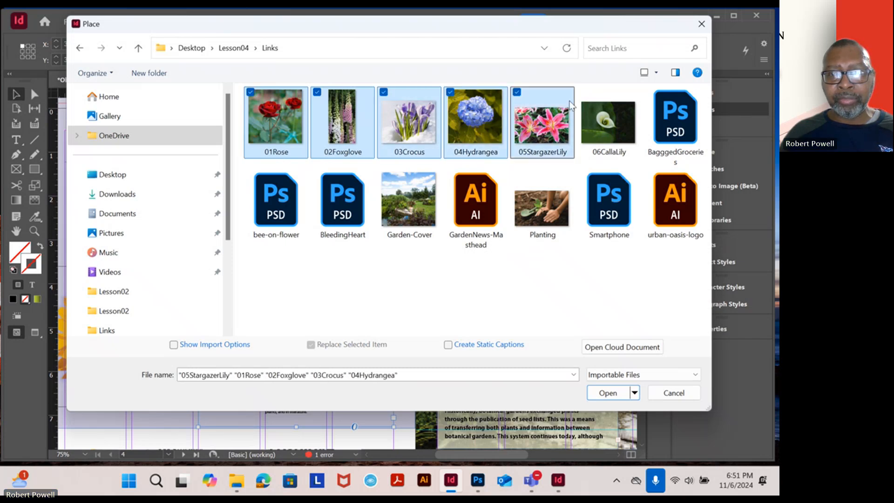
click(583, 92)
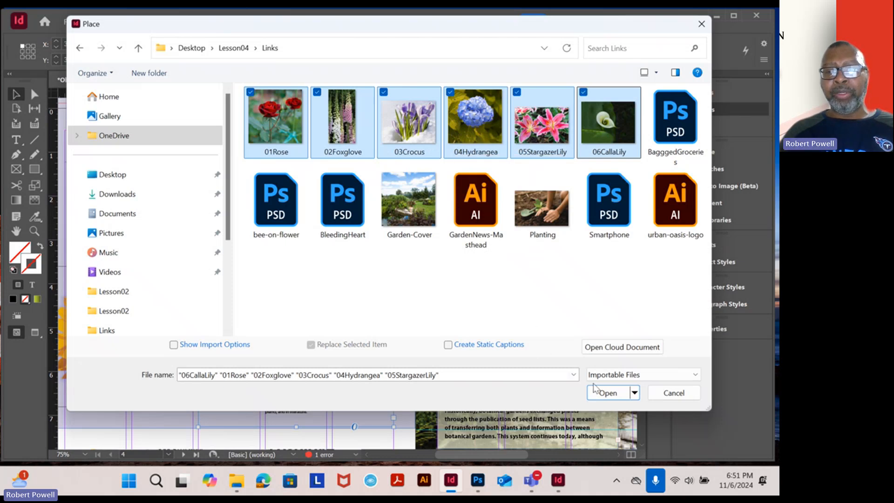
click(606, 395)
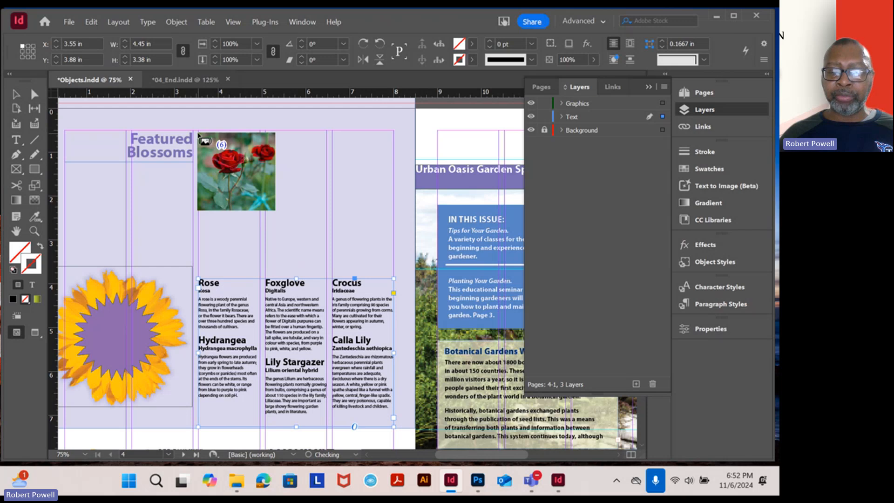
Cycle the loaded photos to the crocus, try placing it above the Rose description, and undo the placement
key(Right)
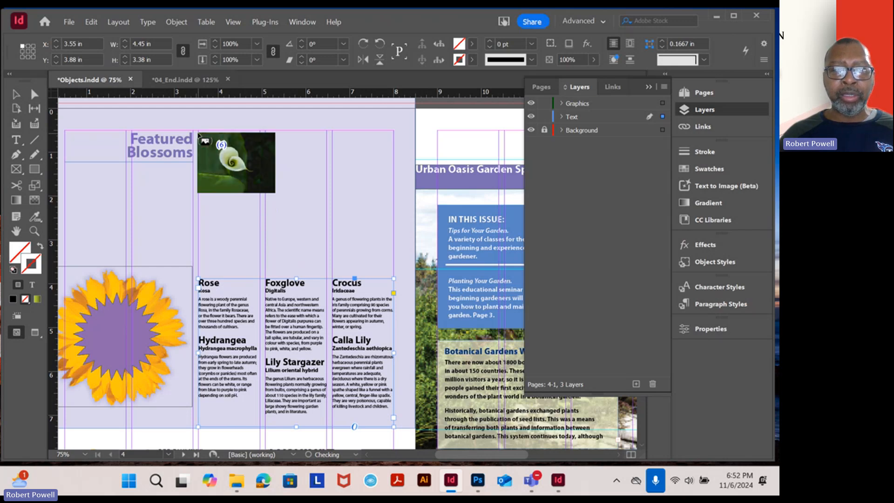
key(Right)
key(Right)
key(Right)
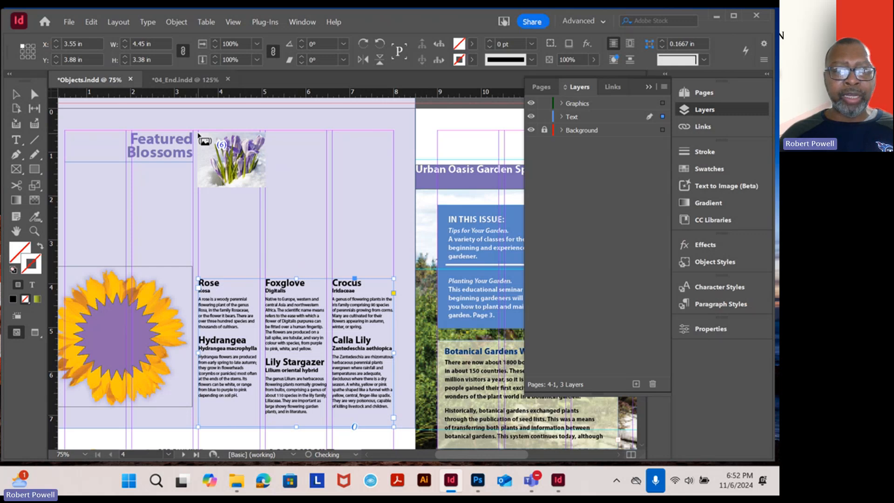
click(198, 135)
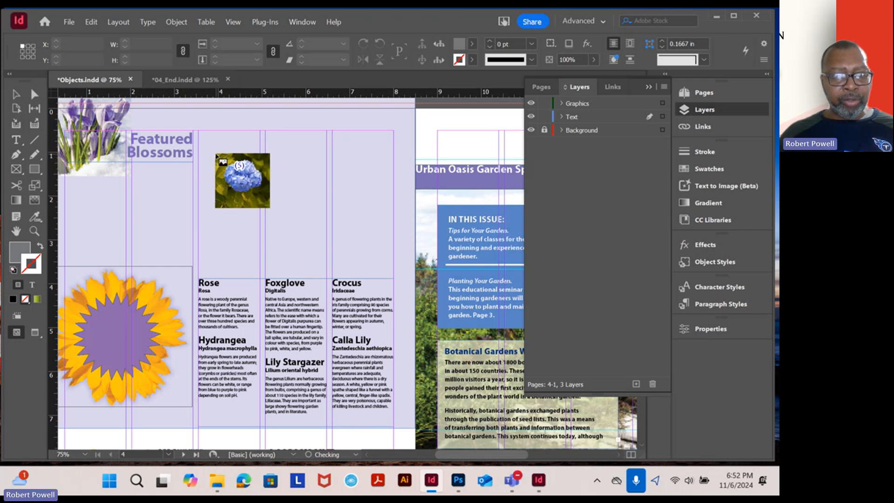
key(ctrl)
key(ctrl+z)
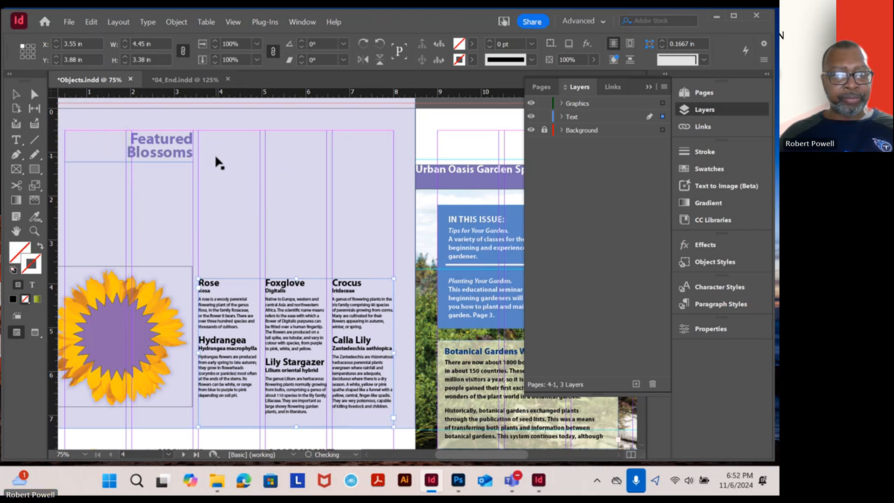
key(ctrl)
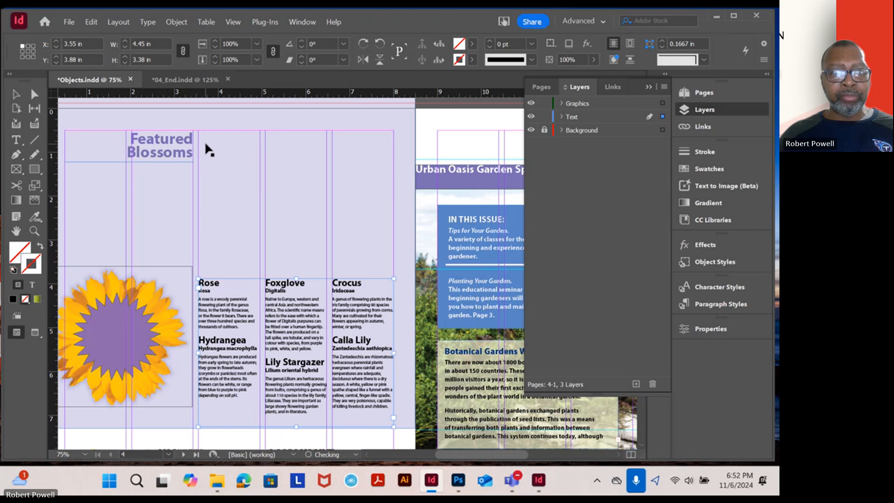
key(ctrl)
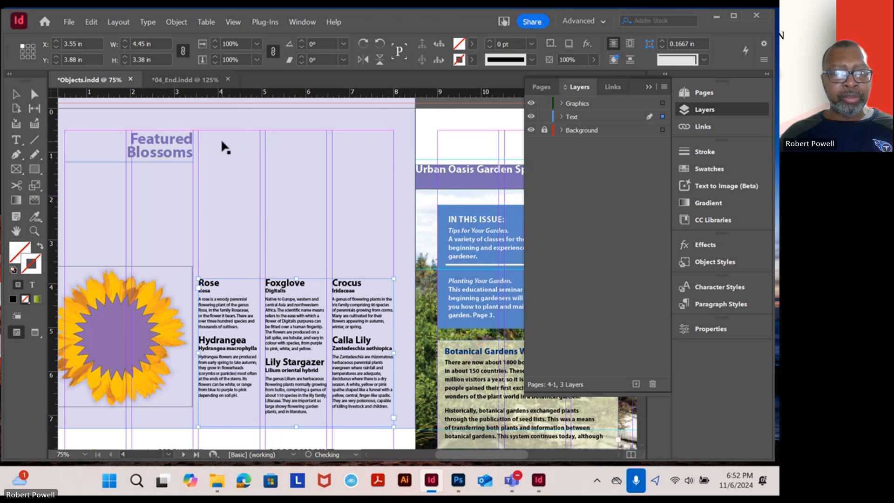
key(ctrl+z)
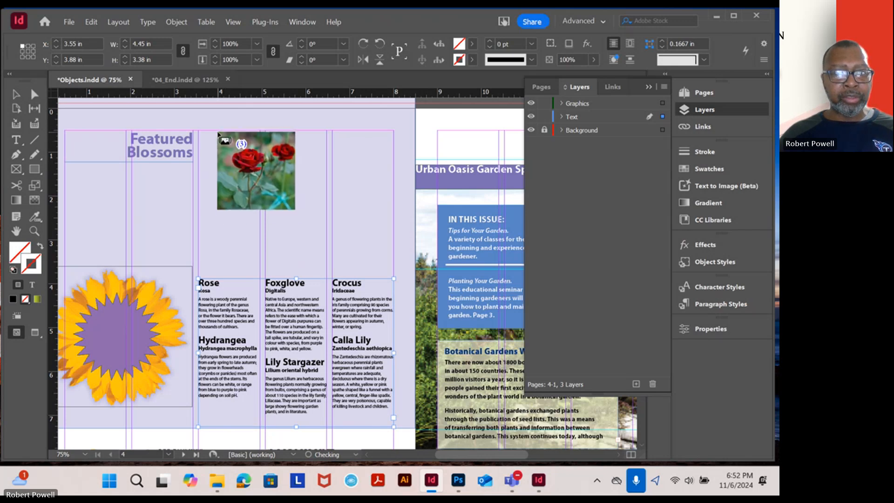
Try placing the rose, foxglove and crocus photos near the top edge of page 4
click(218, 121)
click(213, 117)
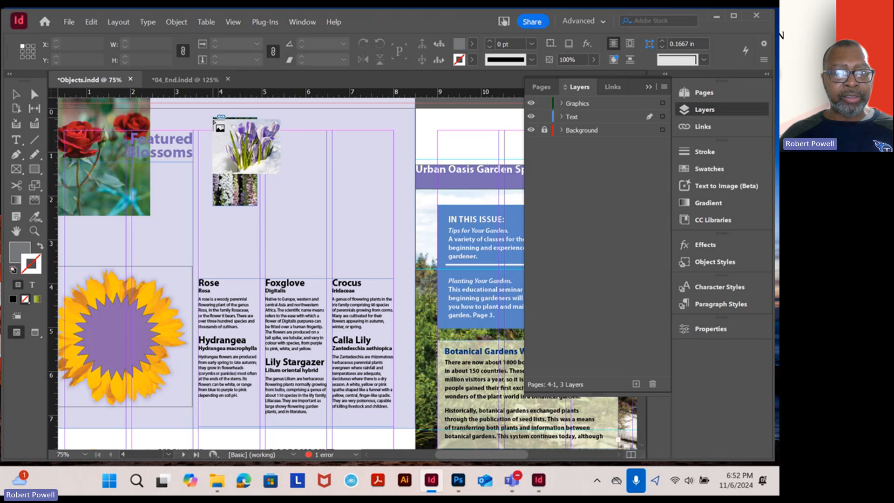
click(214, 122)
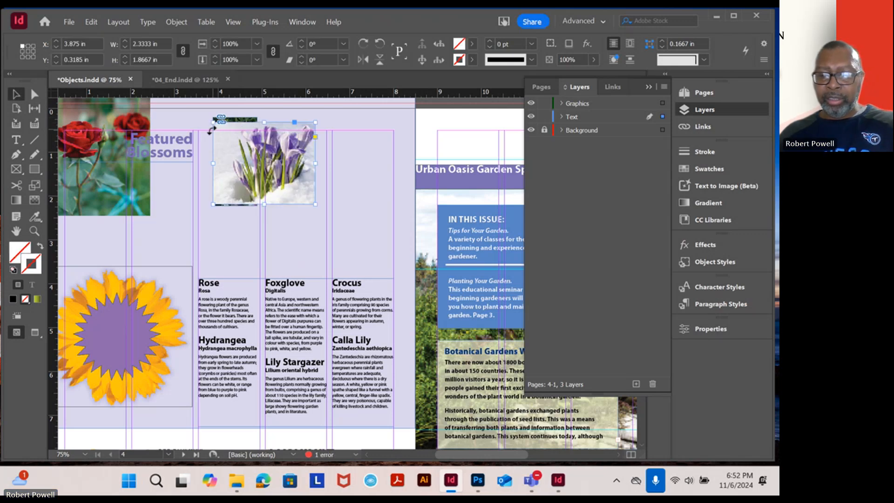
Delete the crocus photo, try deleting the rose photo behind the heading, and undo that last deletion
key(Delete)
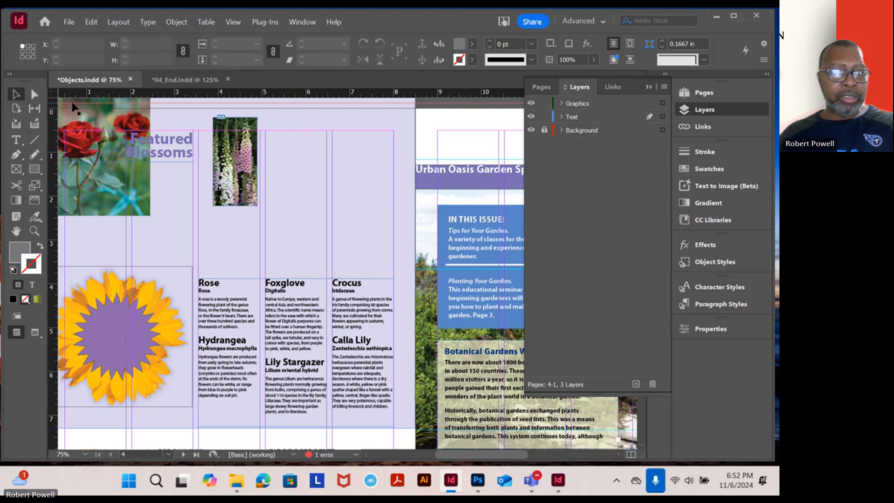
click(91, 114)
key(Delete)
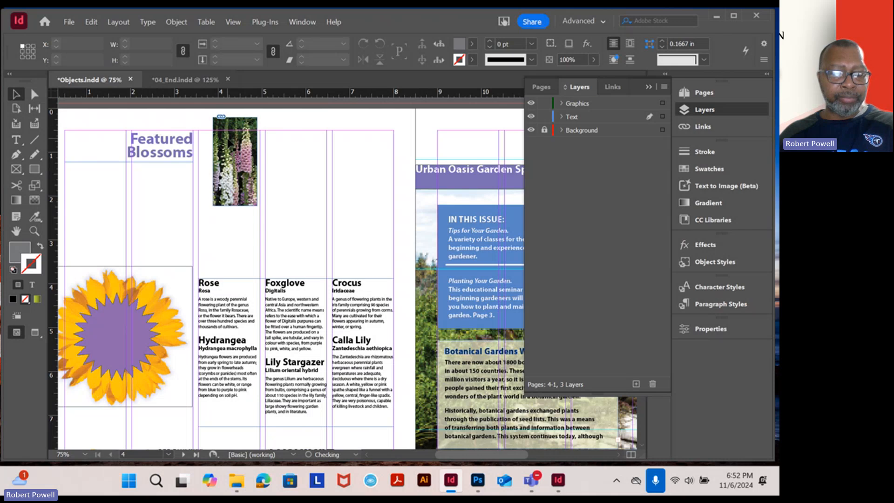
key(ctrl+z)
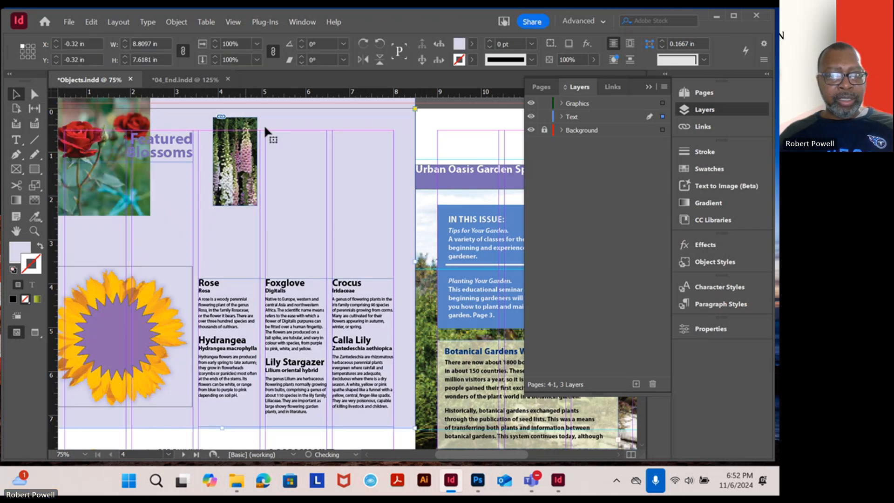
Undo the crocus deletion and the photo placements until the rose photo is loaded for placing again
drag(274, 126, 353, 238)
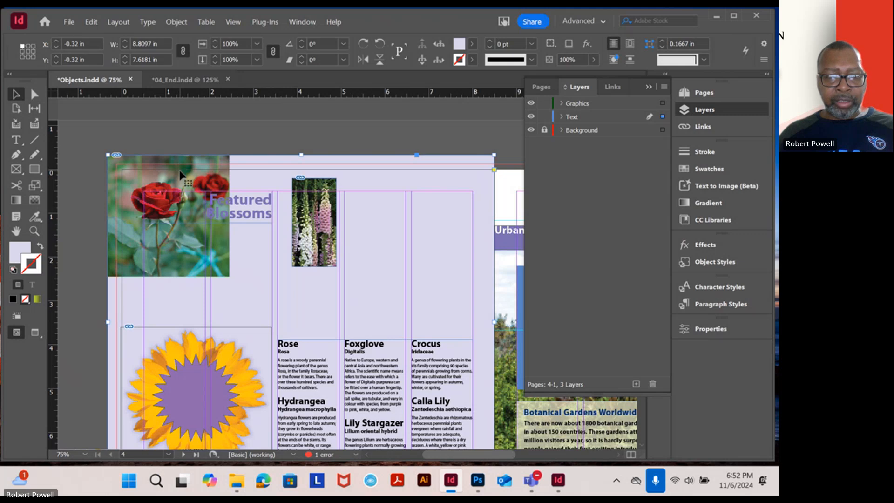
key(ctrl+z)
key(ctrl+z)
key(ctrl+z)
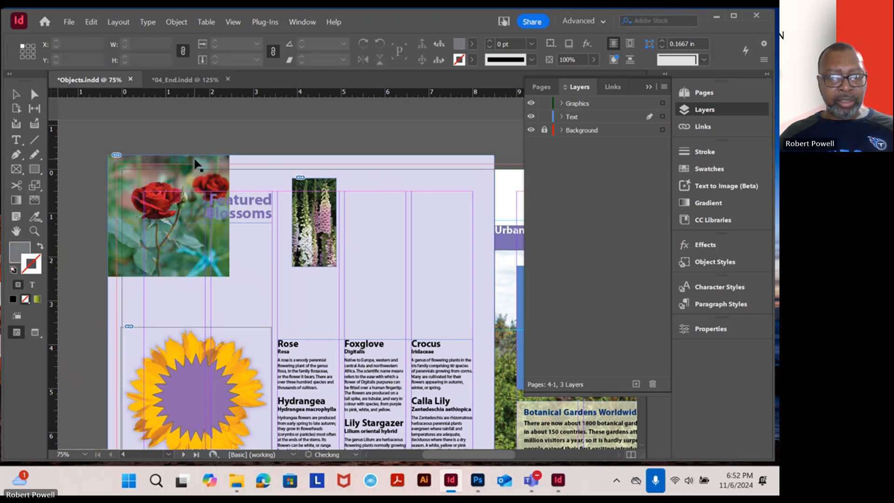
key(ctrl+z)
key(ctrl+z)
key(ctrl+z)
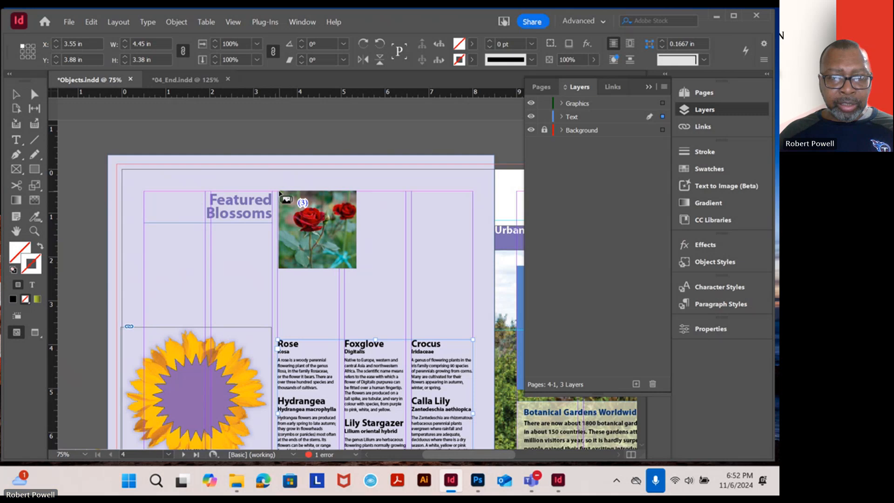
Try placing the rose photo across the three description columns and the crocus photo over it, and undo both placements
drag(279, 192, 472, 286)
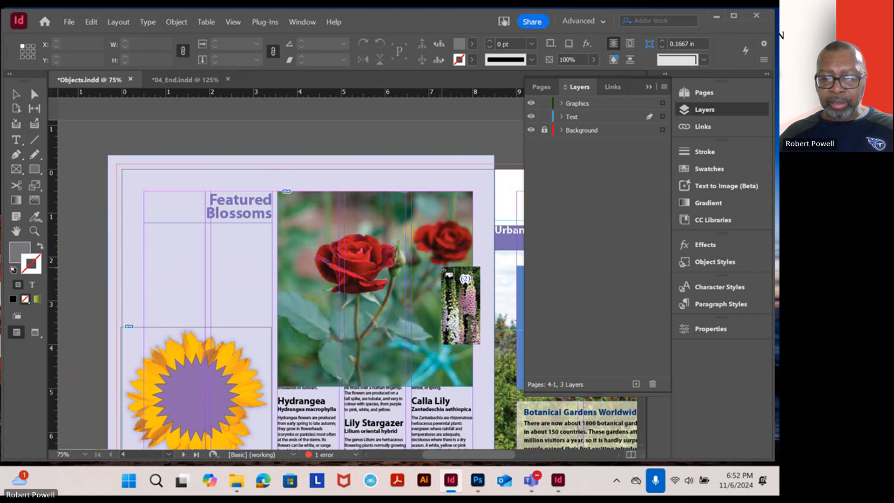
key(Right)
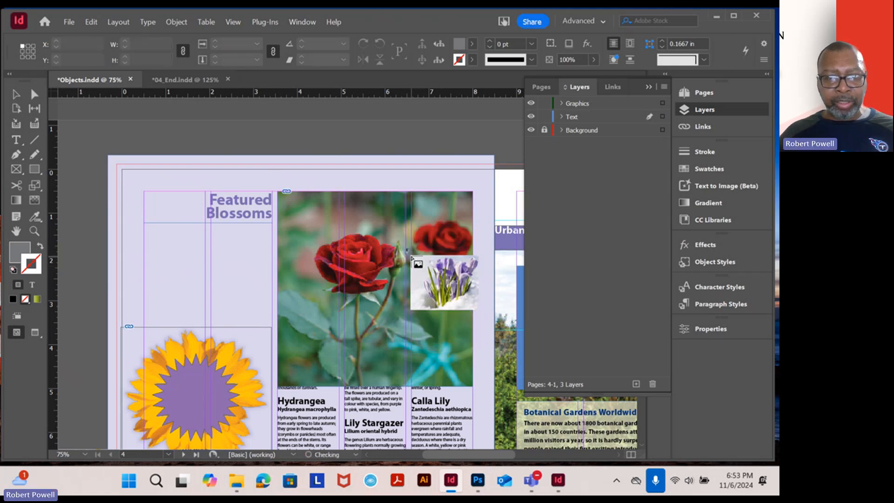
click(339, 223)
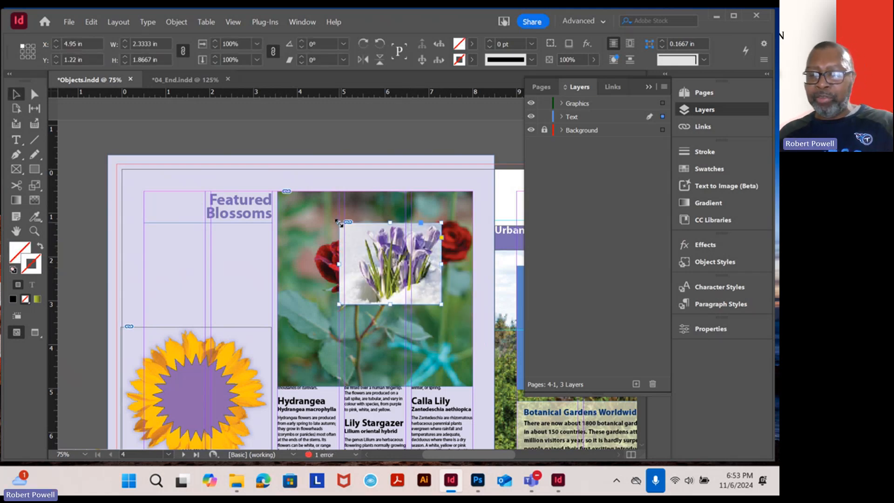
key(ctrl+z)
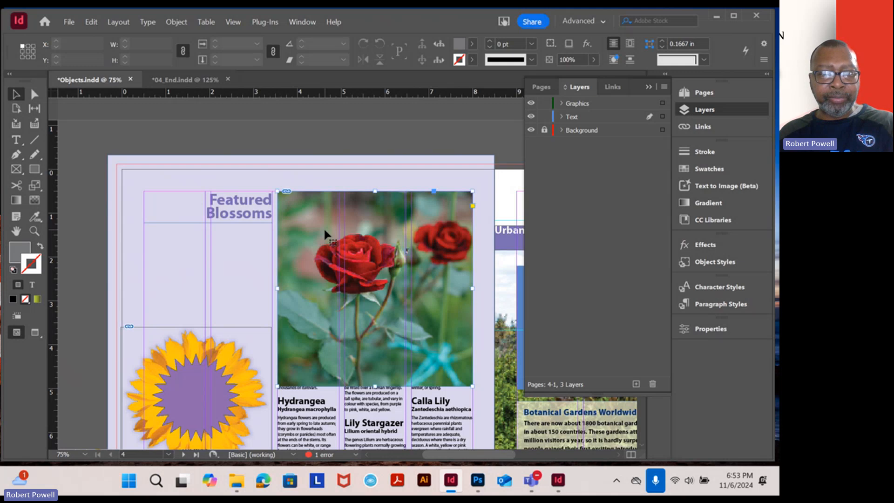
key(ctrl+z)
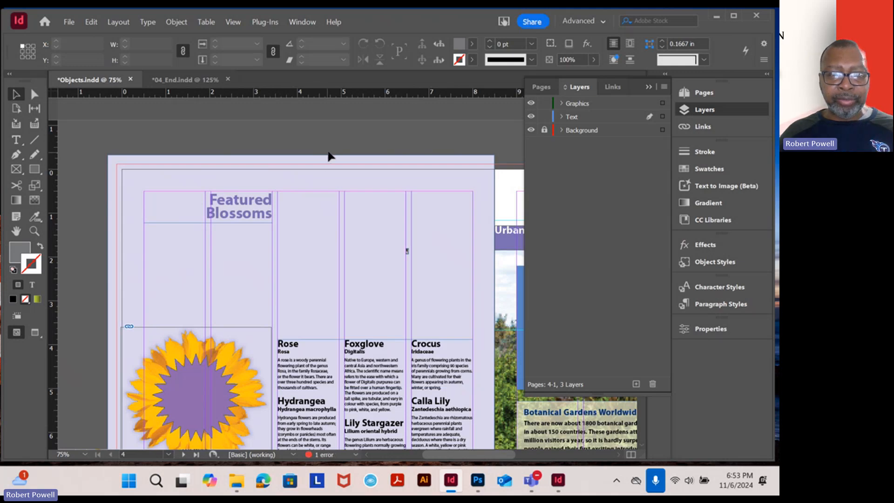
Delete the tiny leftover photo frame between the second and third description columns on page 4
click(407, 252)
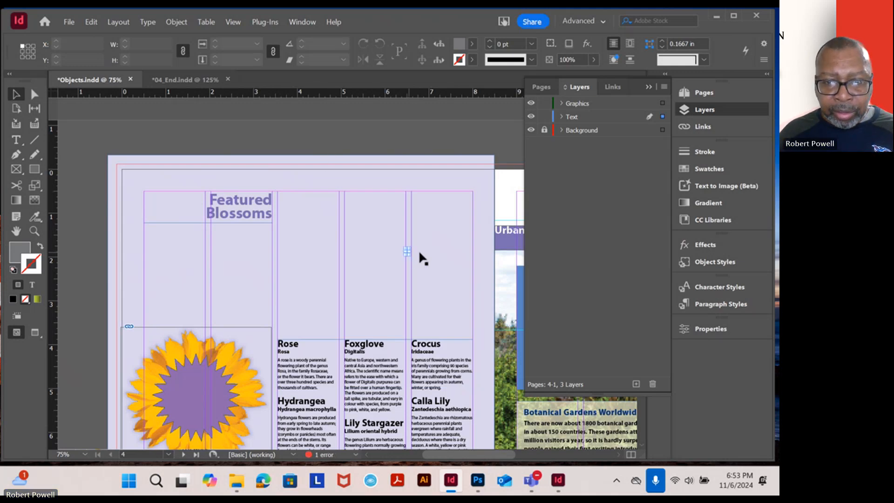
scroll(417, 262, up, 3)
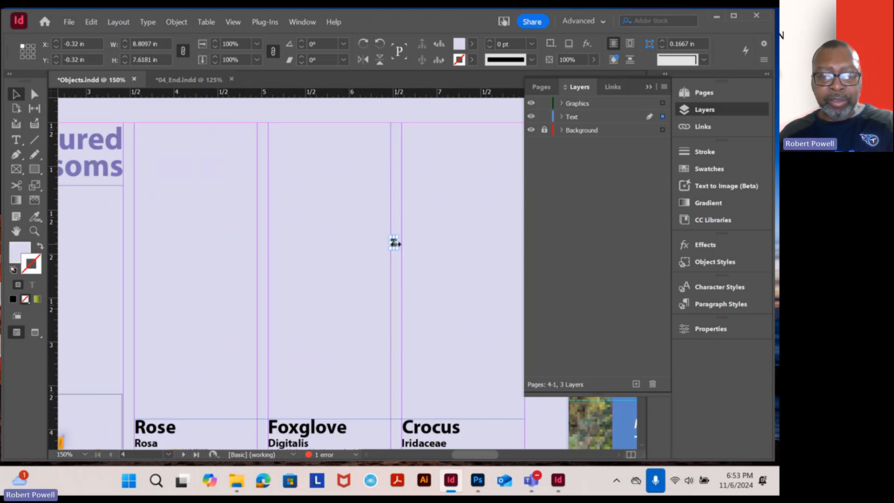
key(Delete)
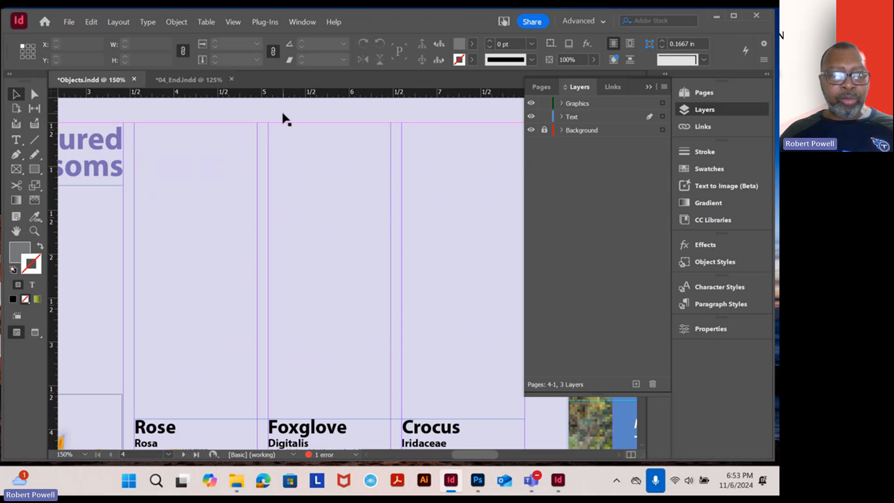
Make Graphics the active layer and show the empty area above the flower descriptions on page 4
click(283, 113)
key(ctrl+minus)
key(ctrl+minus)
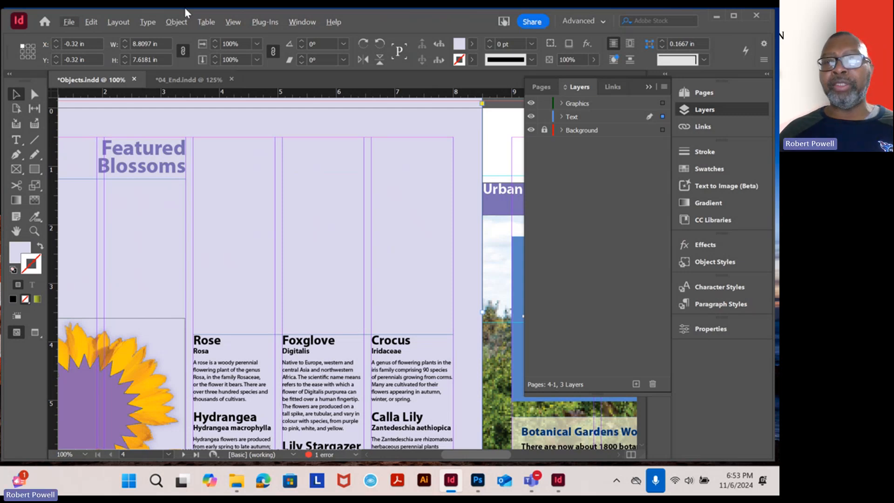
click(579, 105)
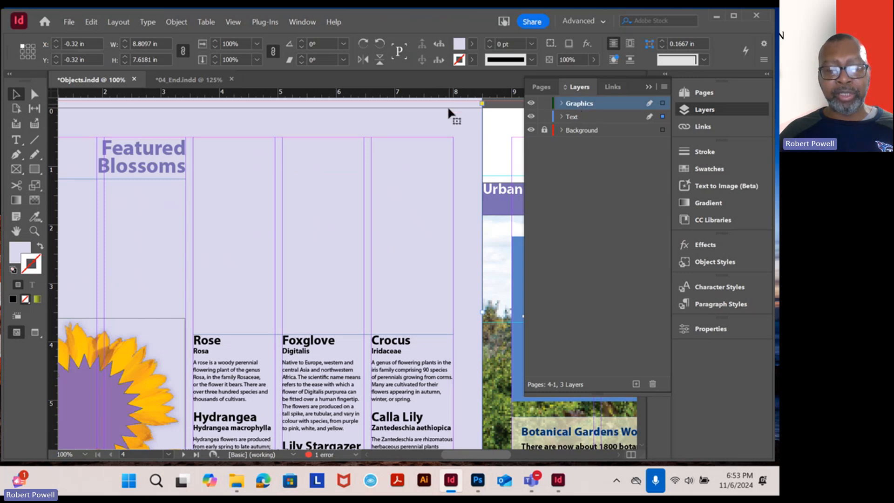
scroll(417, 135, up, 3)
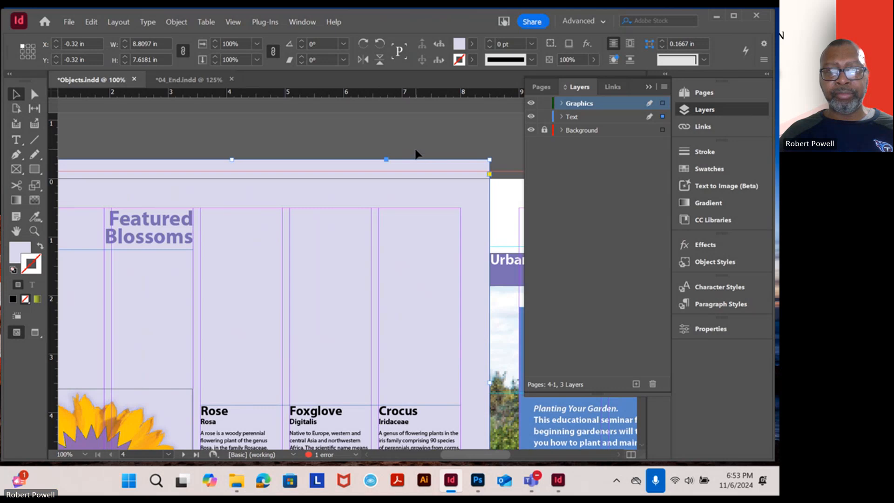
Deselect the page background and load the six flower photos, 01Rose through 06CallaLily, from the Lesson04 Links folder for placing
click(466, 143)
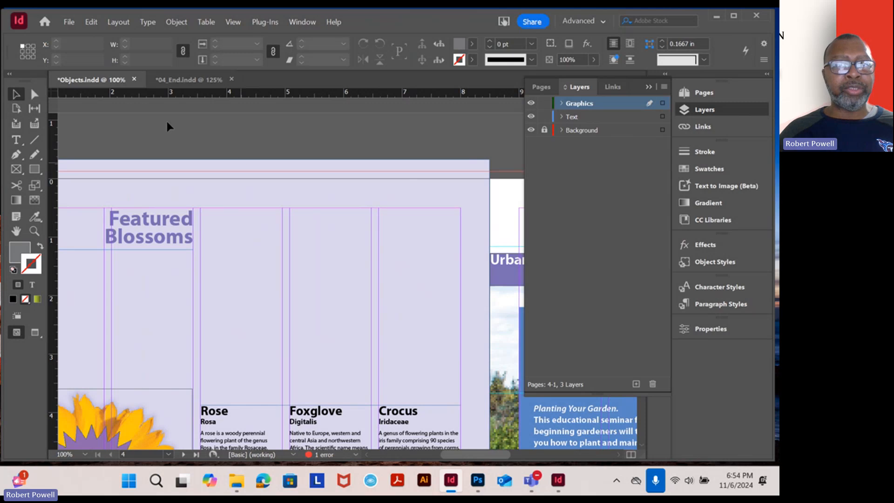
click(69, 21)
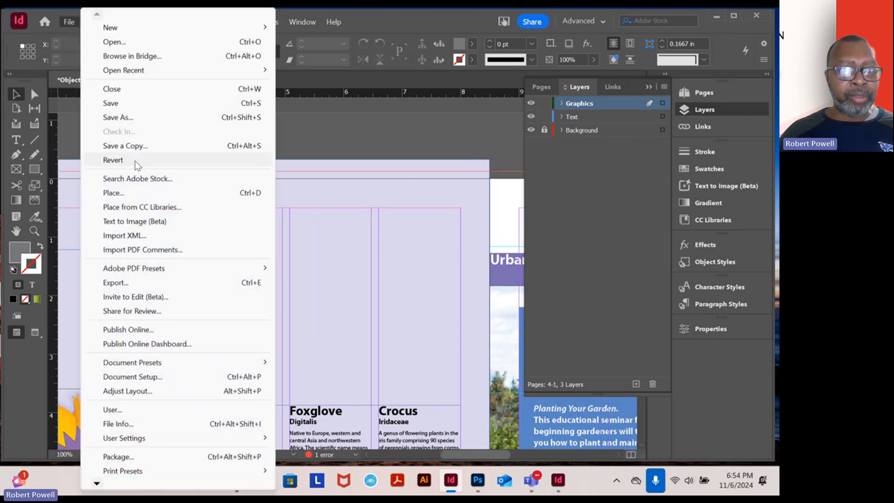
click(116, 194)
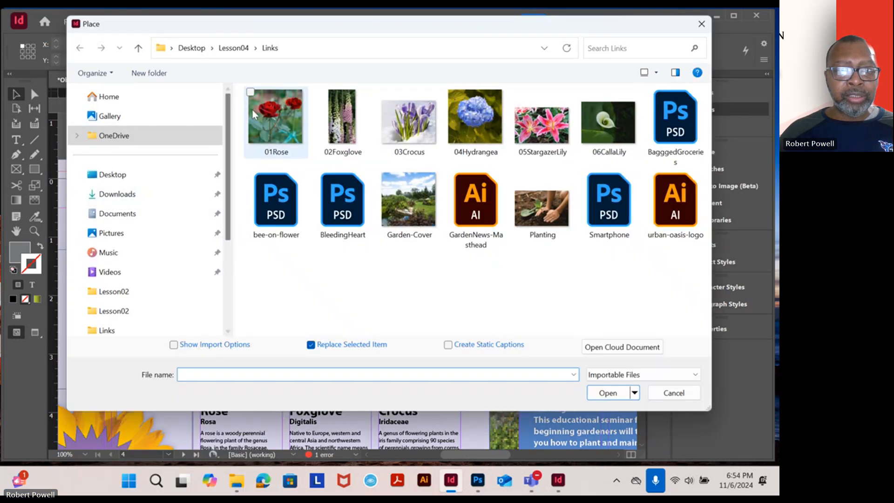
drag(241, 101, 589, 136)
click(607, 392)
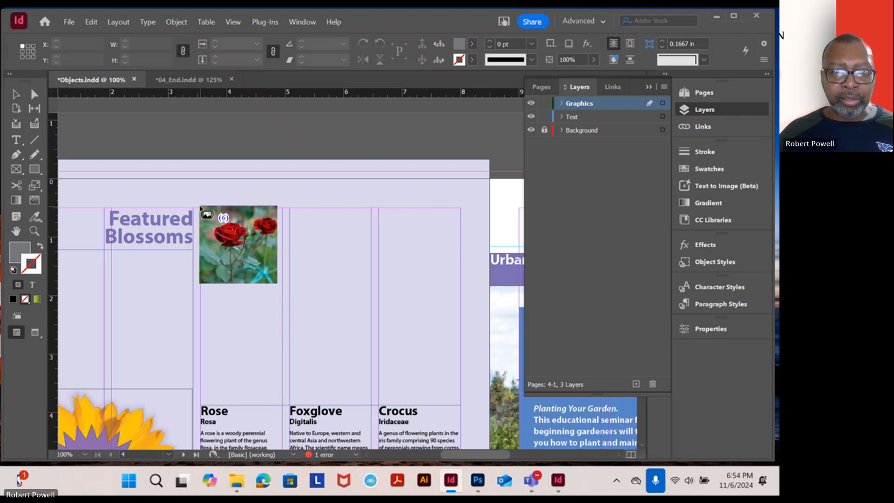
Try placing the six photos as a three-column, two-row grid about 4.45 by 3.09 in above the flower descriptions, and undo it
drag(200, 208, 279, 262)
key(Up)
key(Right)
key(Right)
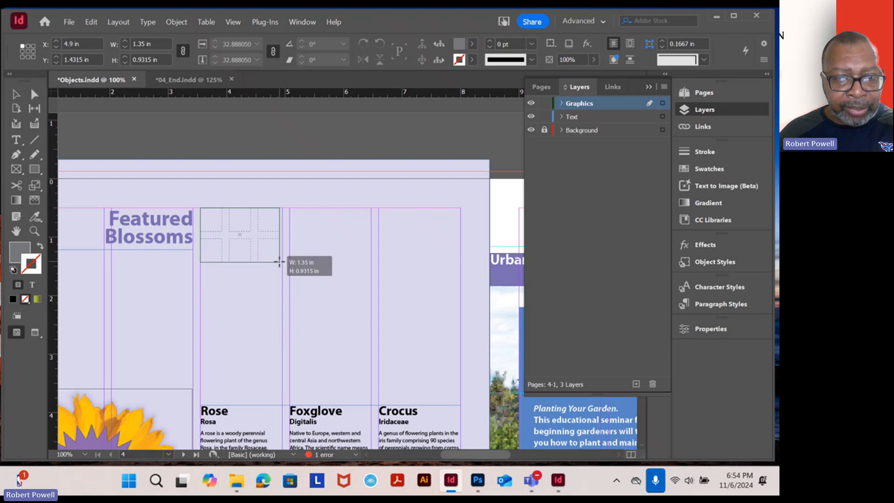
drag(279, 262, 460, 391)
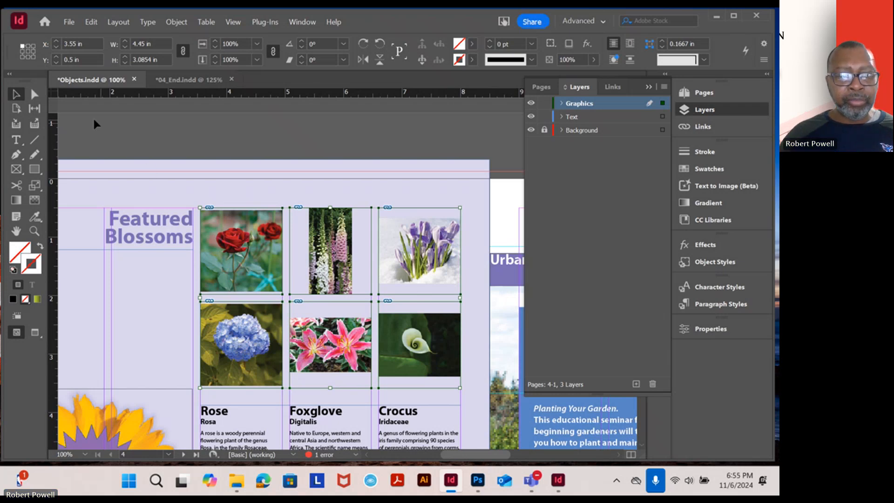
key(ctrl+z)
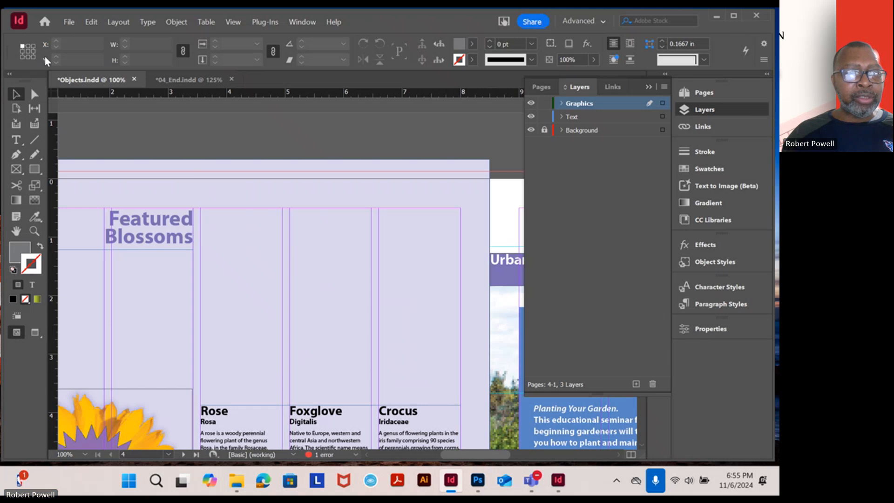
Place 01Rose through 06CallaLily as a three-column, two-row grid about 4.45 by 3.11 in above page 4's flower descriptions
click(73, 24)
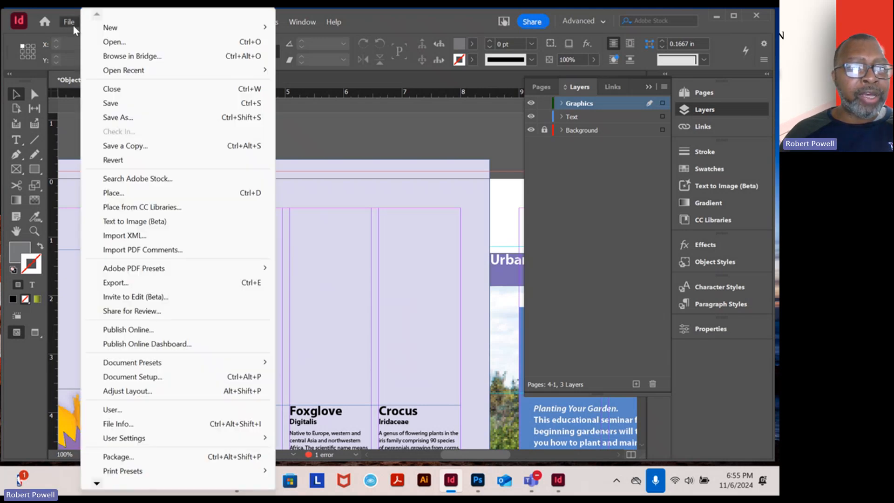
click(128, 198)
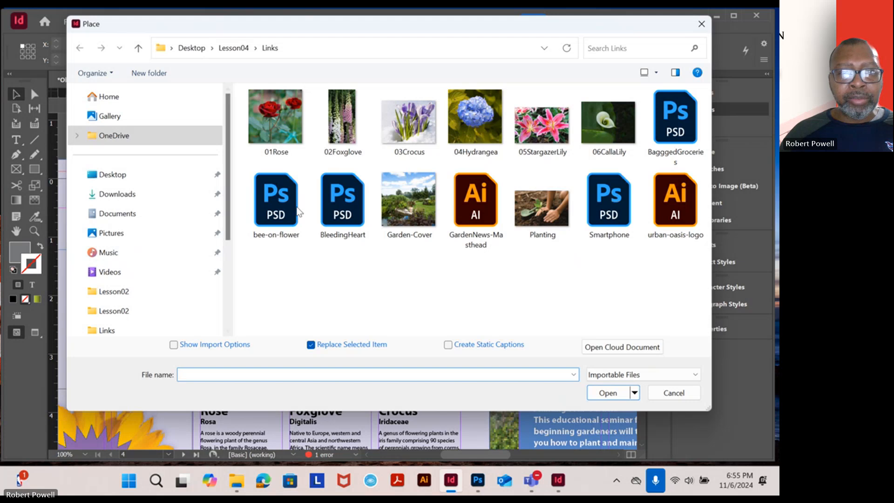
drag(237, 106, 590, 156)
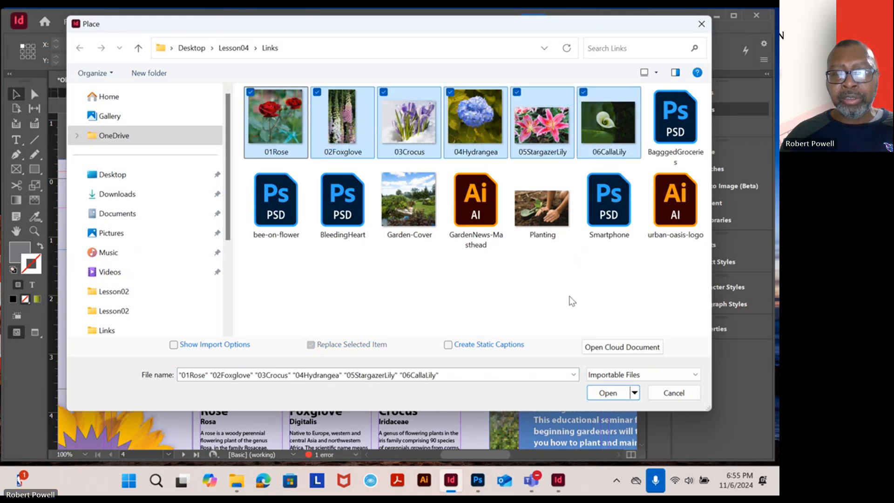
click(603, 393)
drag(245, 205, 284, 256)
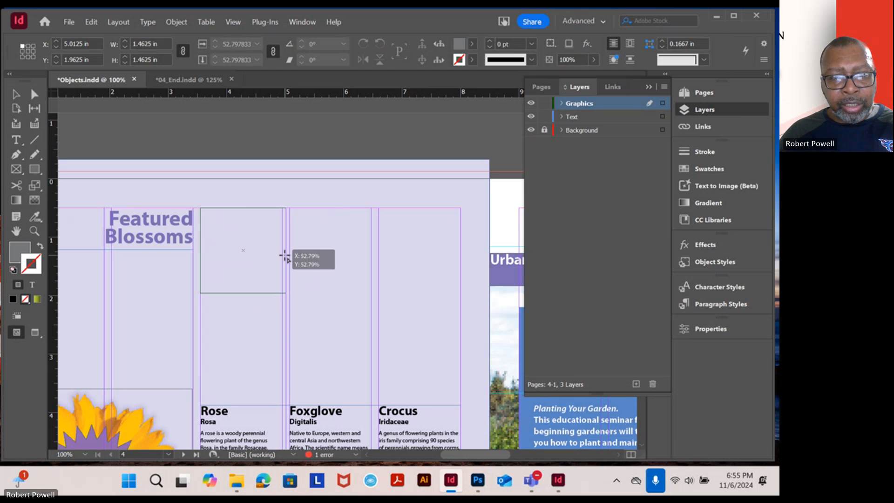
key(Up)
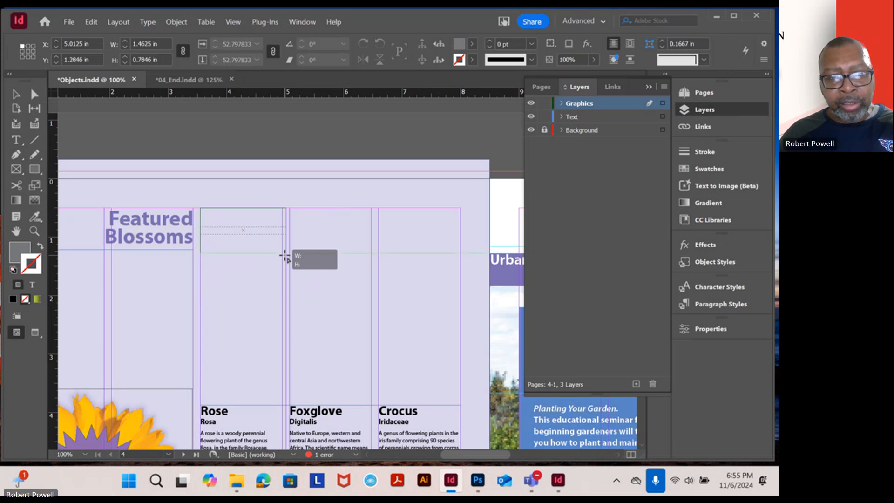
key(Right)
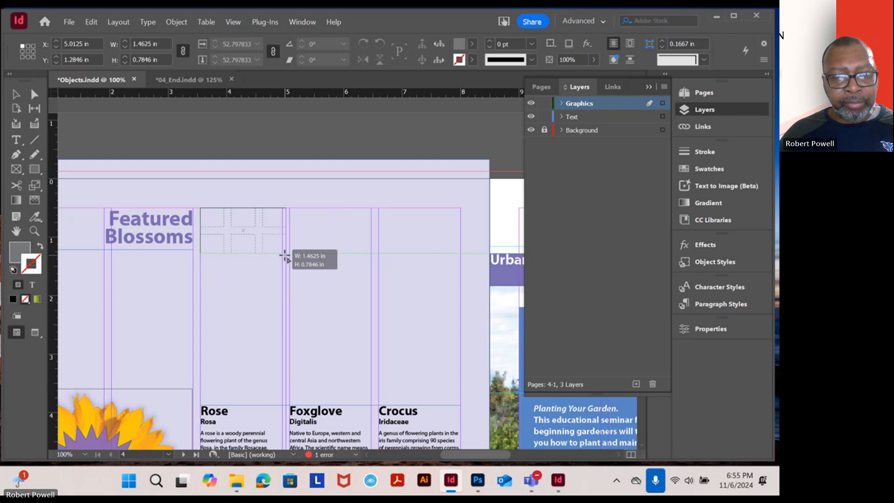
drag(285, 256, 463, 391)
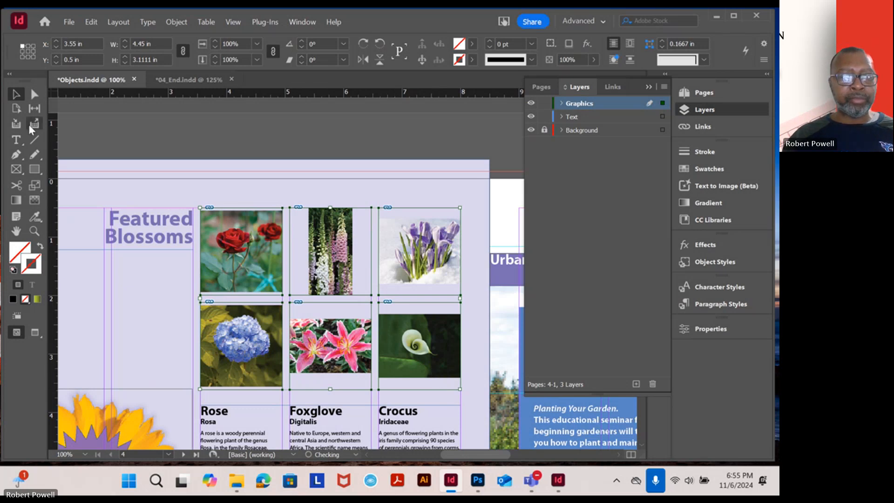
Check the foxglove photo's frame in the grid, and undo the grid placement
click(208, 180)
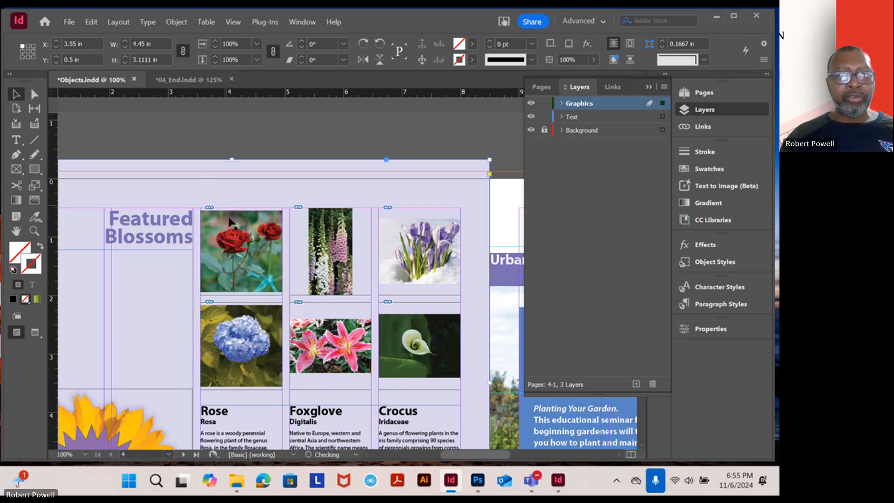
click(243, 248)
click(147, 140)
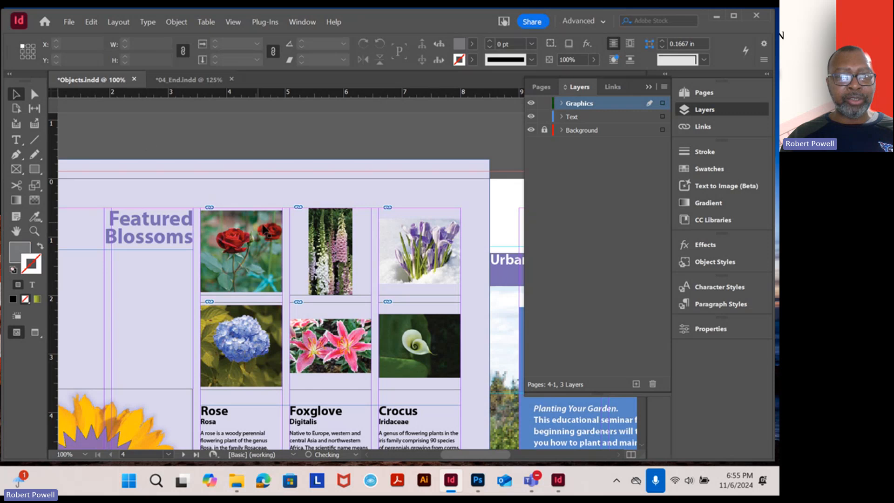
click(295, 239)
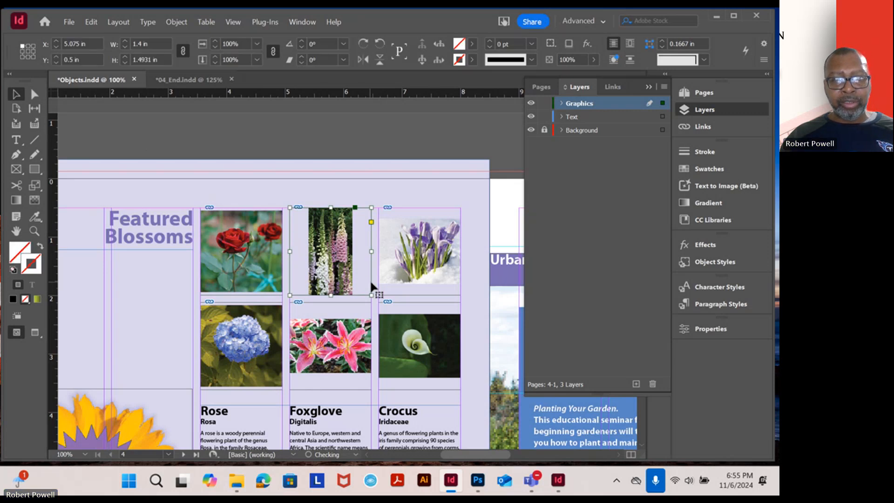
click(458, 295)
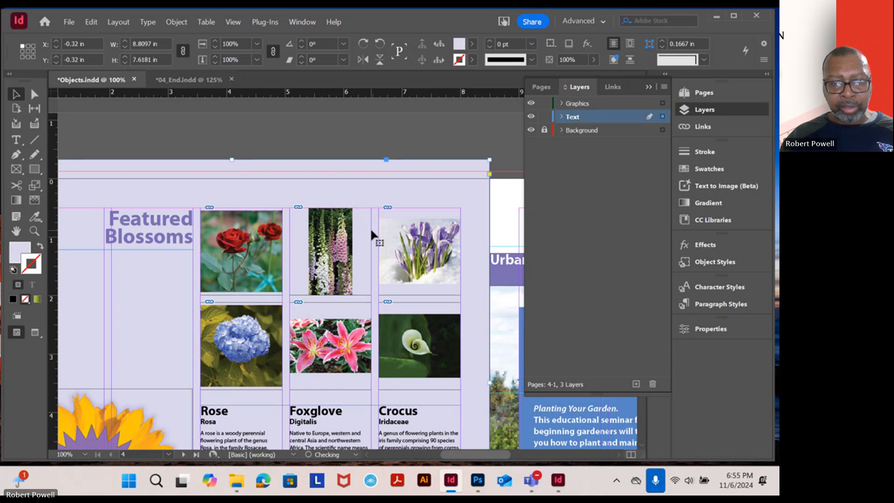
click(86, 22)
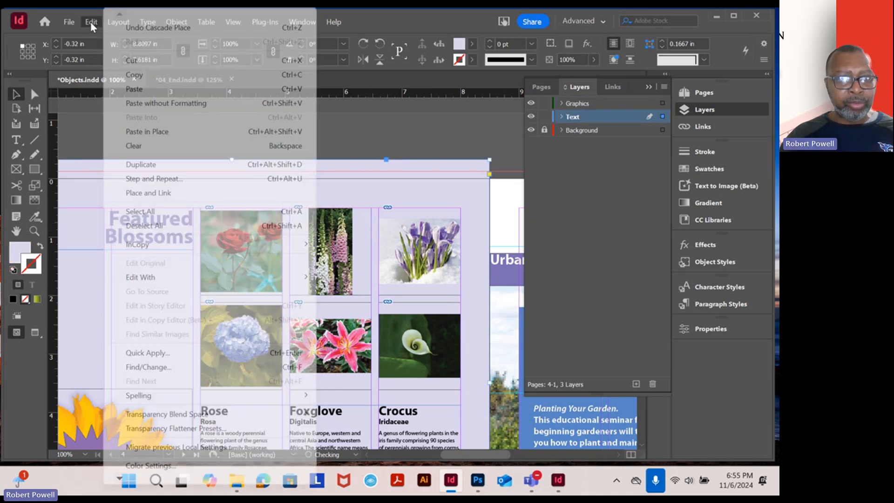
click(122, 27)
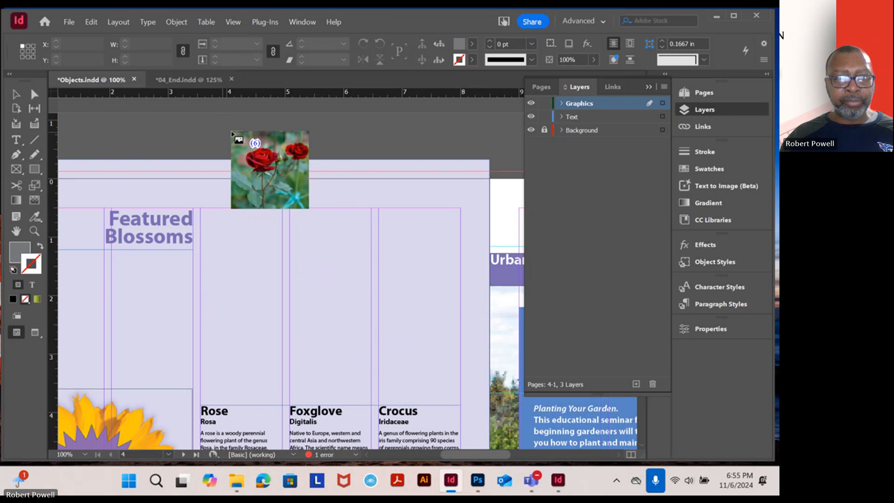
Drop the six loaded photos one after another at full size, overlapping at the upper edge of page 4
click(216, 135)
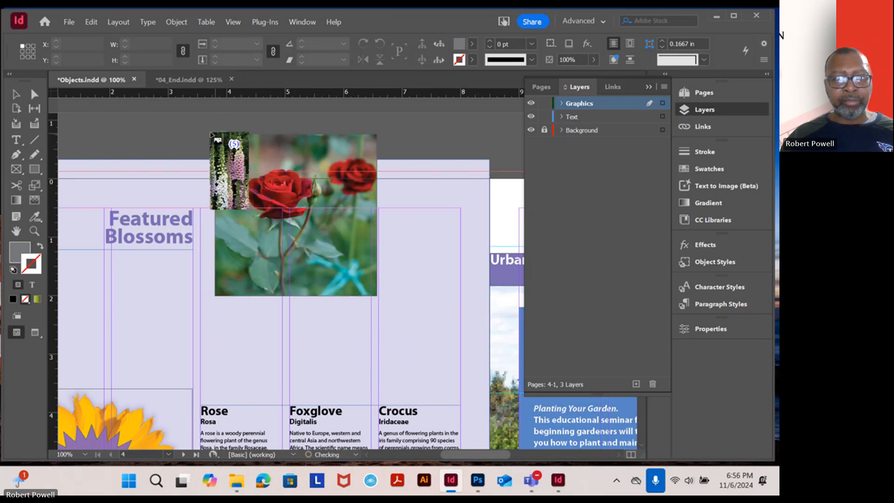
click(226, 136)
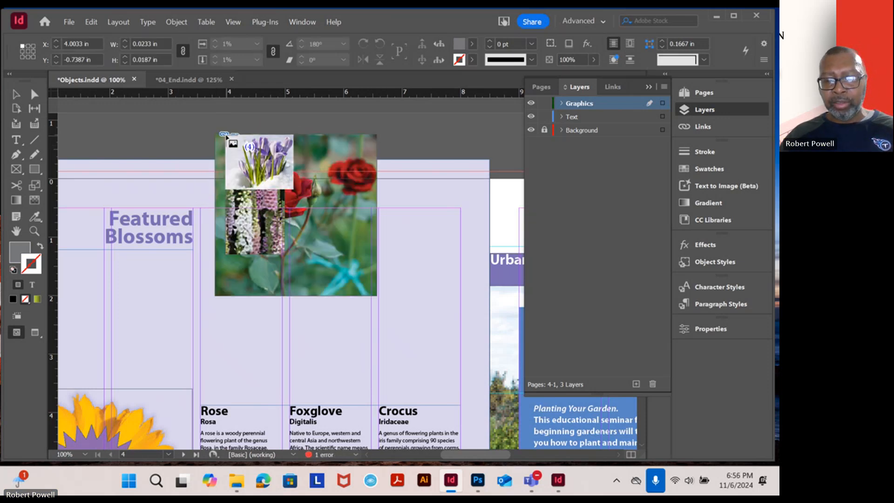
click(226, 136)
click(226, 133)
click(226, 136)
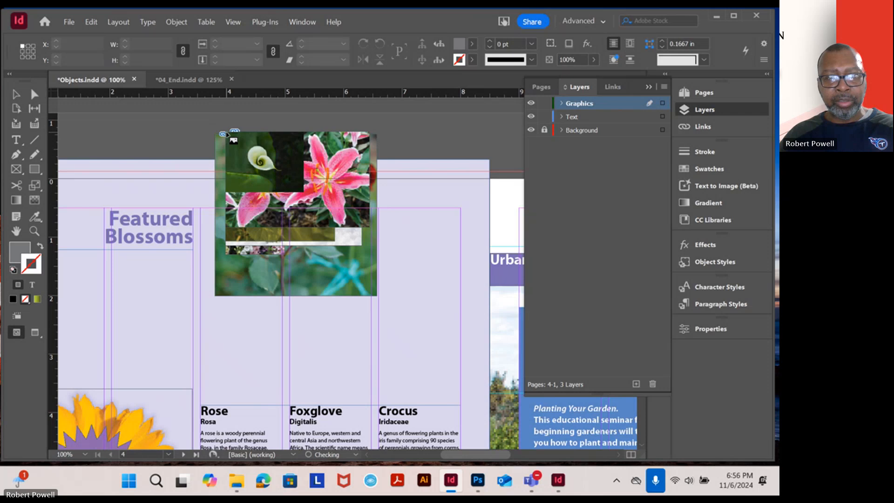
click(226, 135)
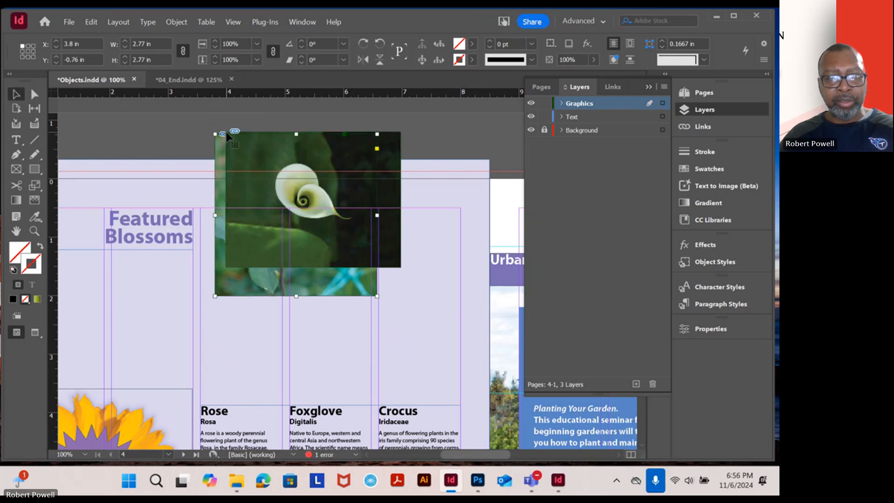
Delete all six overlapping flower photos from the upper edge of page 4
key(Delete)
click(238, 141)
key(Delete)
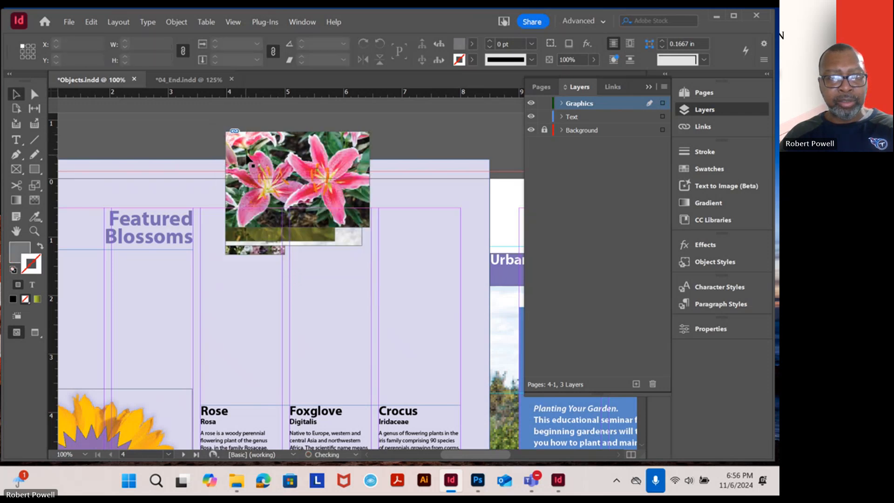
click(250, 157)
key(Delete)
click(258, 173)
key(Delete)
click(260, 174)
key(Delete)
click(262, 179)
key(Delete)
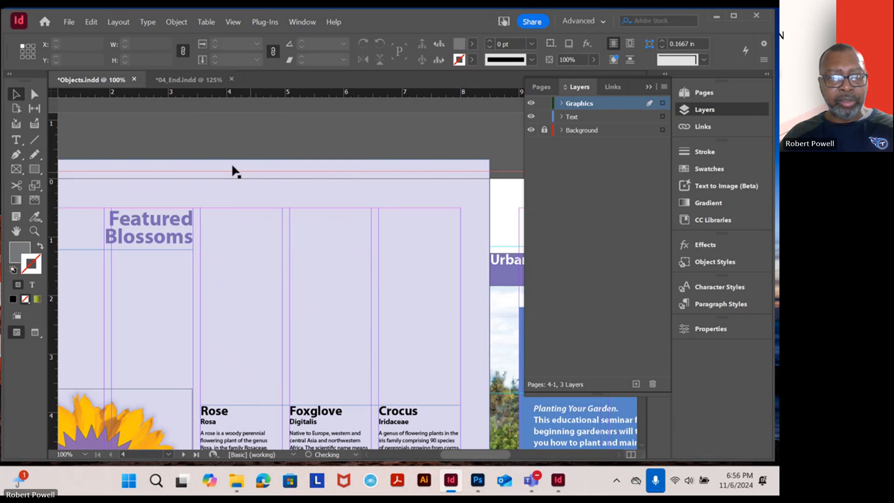
Collapse the open Layers panel and load 01Rose through 06CallaLily from the Lesson04 Links folder for placing
scroll(227, 192, up, 1)
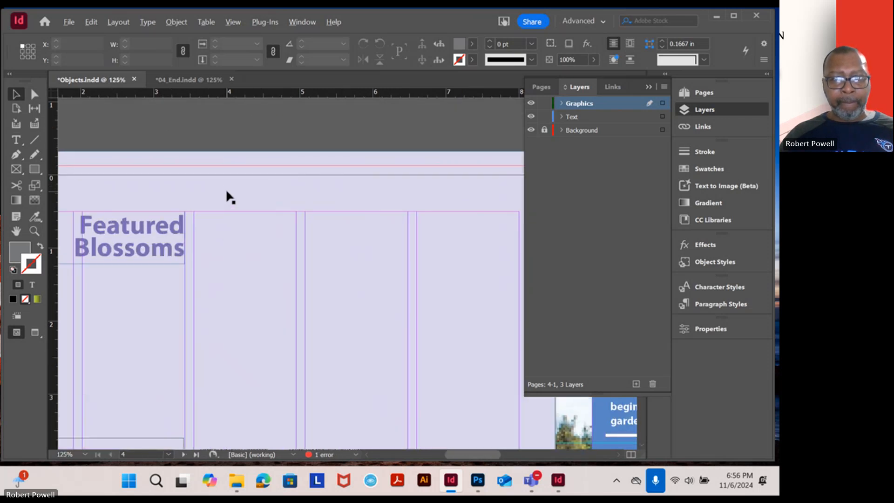
click(648, 87)
scroll(428, 214, down, 1)
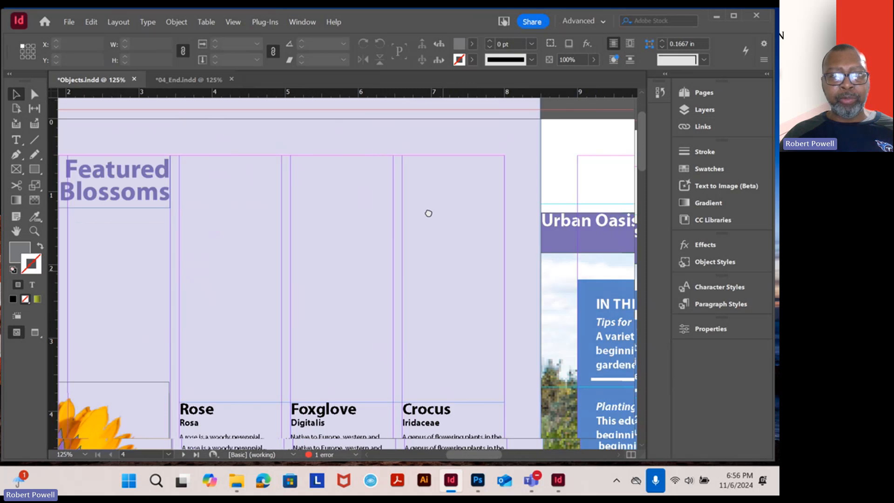
drag(428, 213, 420, 184)
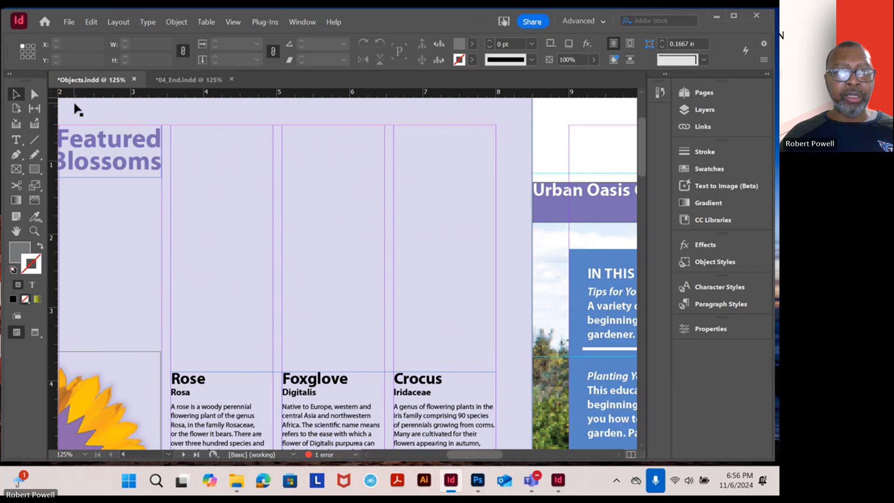
click(73, 21)
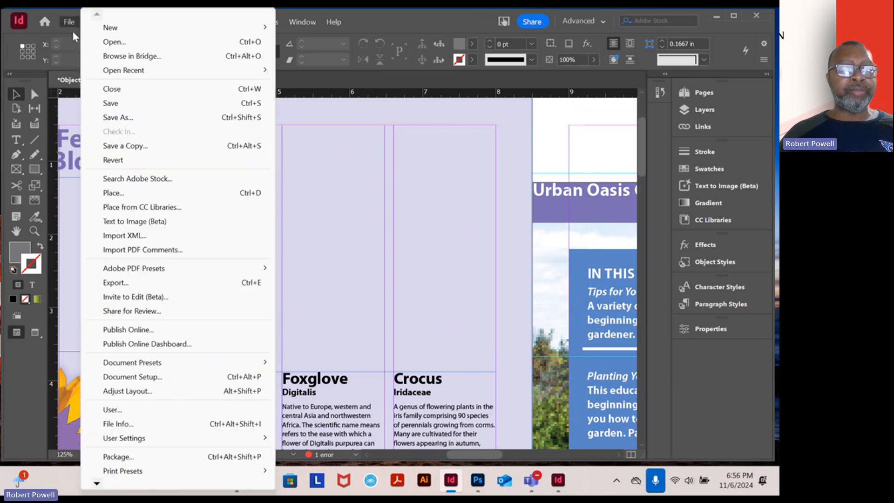
click(123, 193)
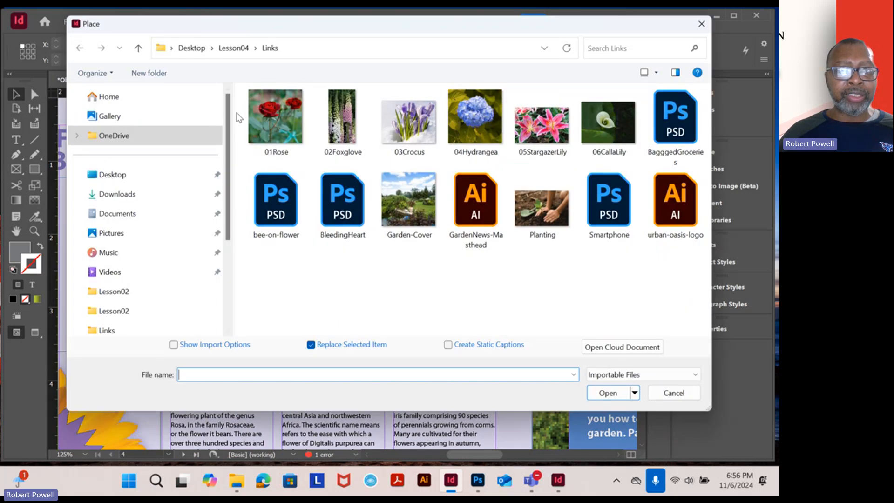
drag(237, 112, 605, 156)
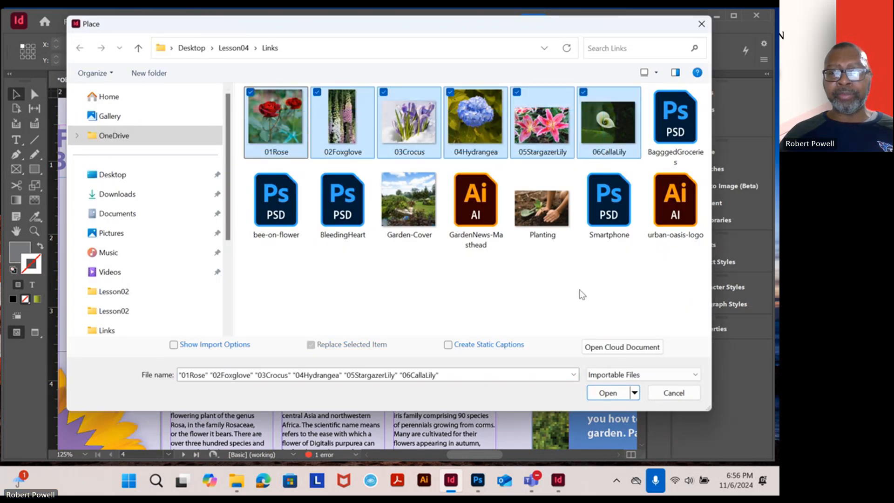
click(610, 394)
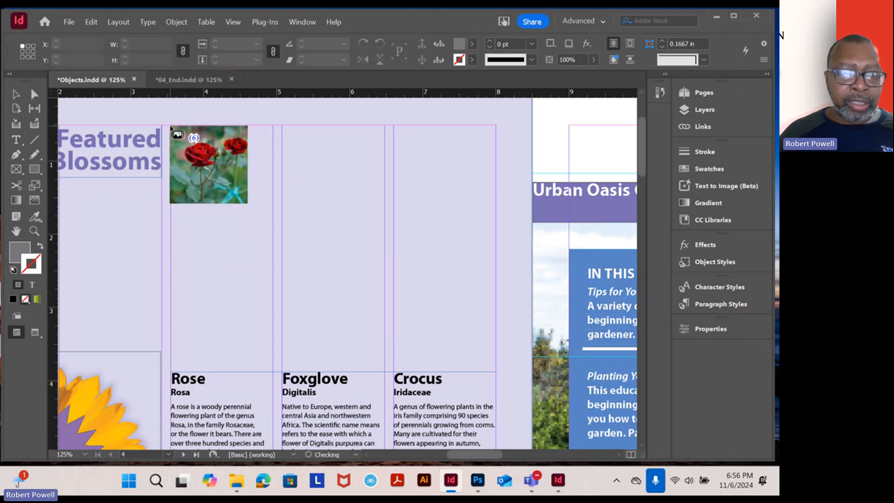
Place the six loaded photos as a 3-by-2 grid, about 4.45 by 3.11 in overall, spanning the three columns above page 4's descriptions
drag(171, 126, 290, 204)
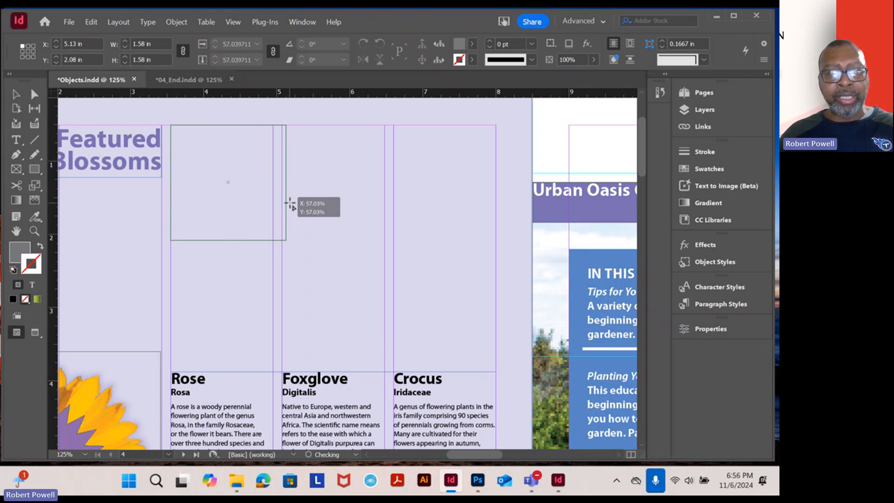
key(shift)
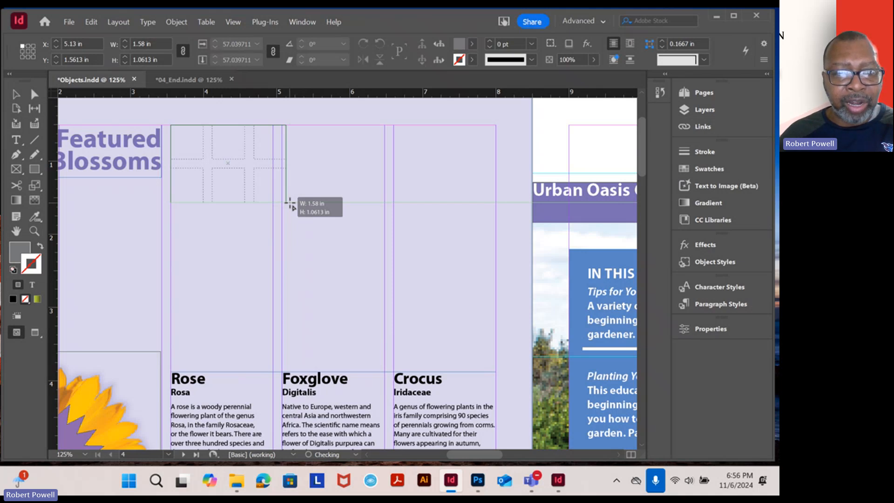
drag(290, 204, 497, 354)
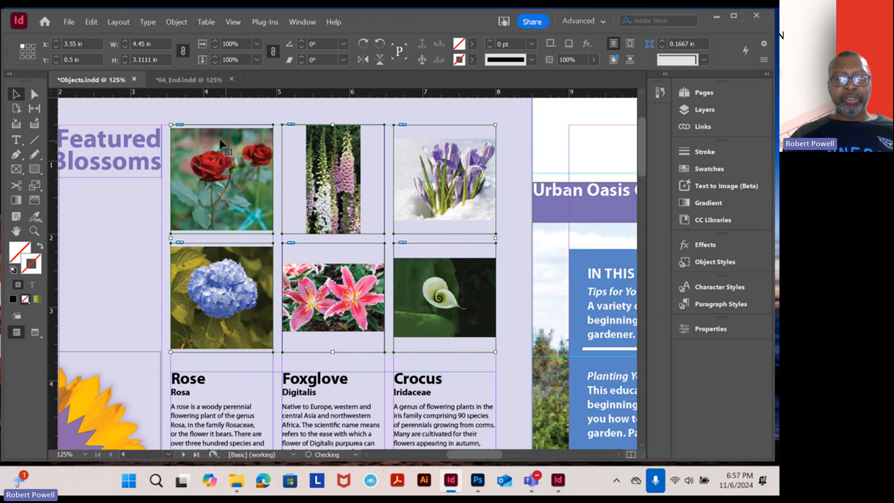
Scale the crocus photo proportionally about its centre to about 1.87 by 1.49 in so it fills its frame
drag(202, 169, 265, 173)
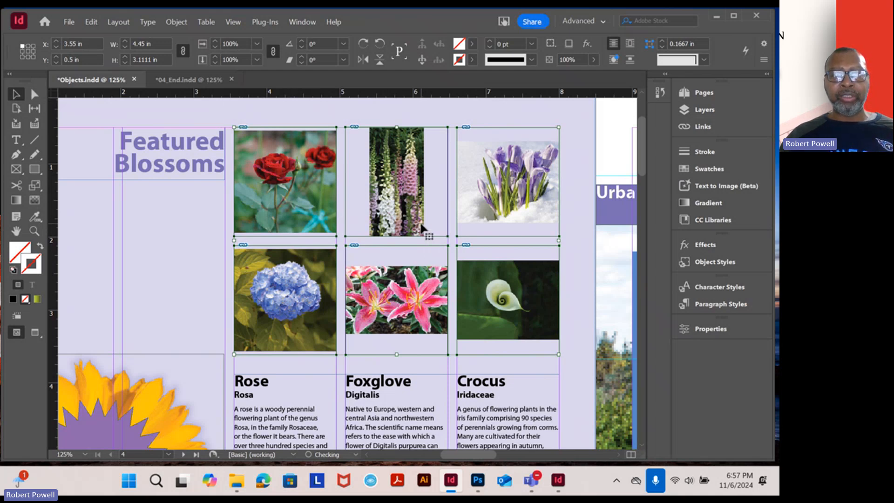
key(ctrl+equal)
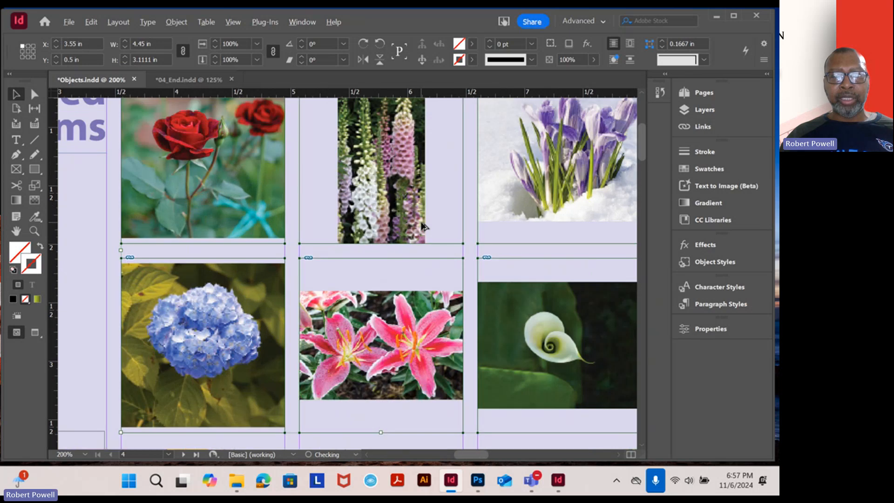
key(ctrl+equal)
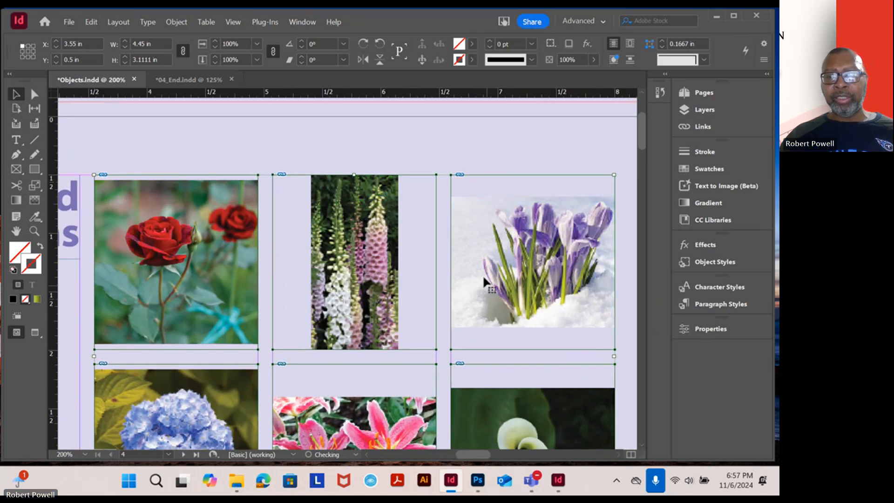
drag(493, 233, 400, 173)
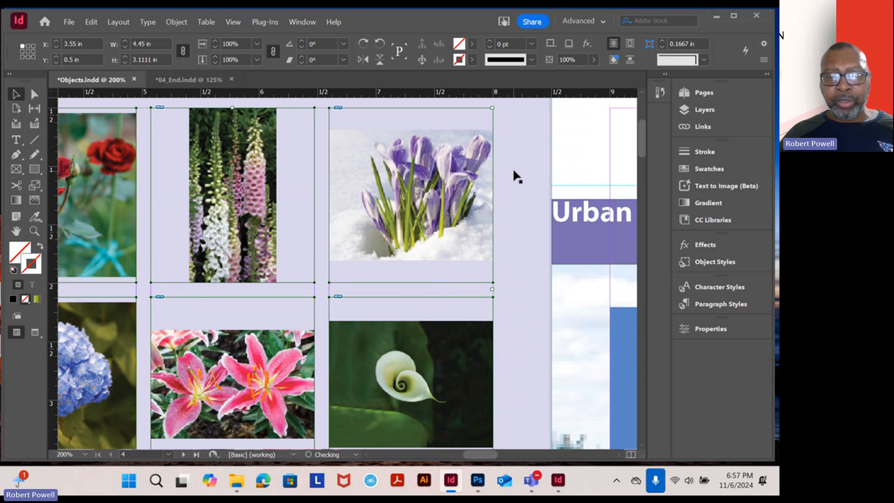
click(445, 184)
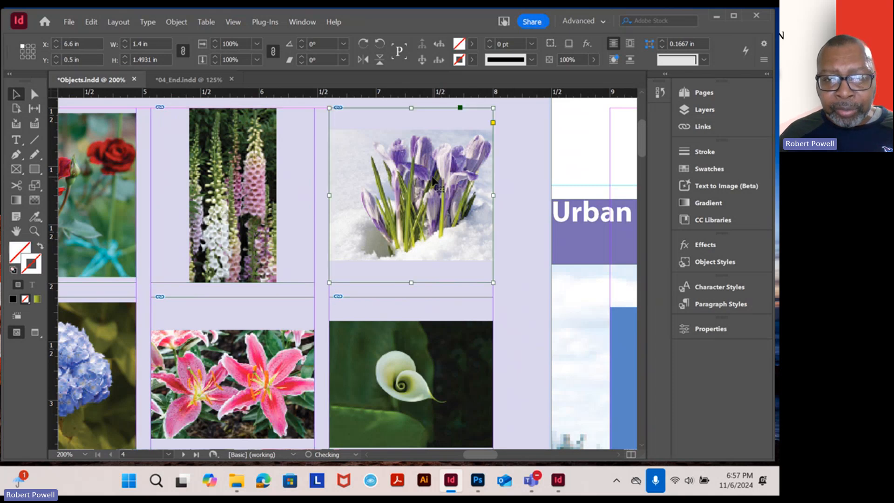
double_click(433, 182)
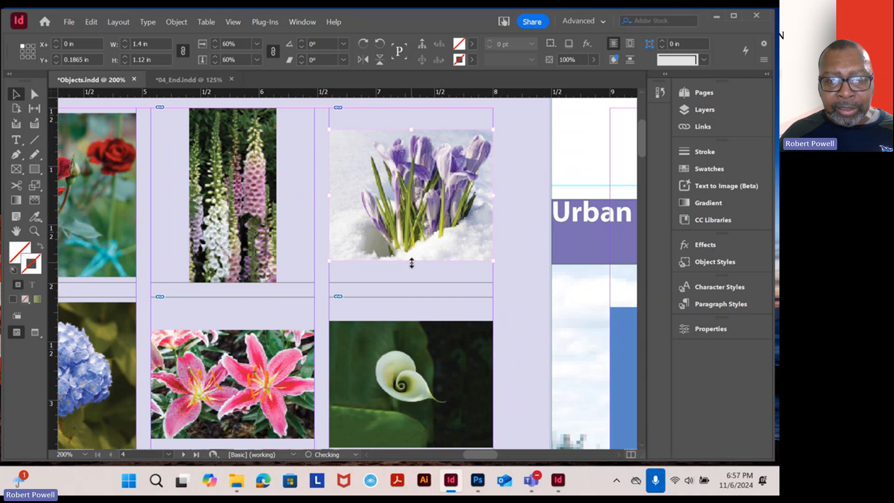
drag(412, 264, 413, 282)
drag(410, 130, 410, 108)
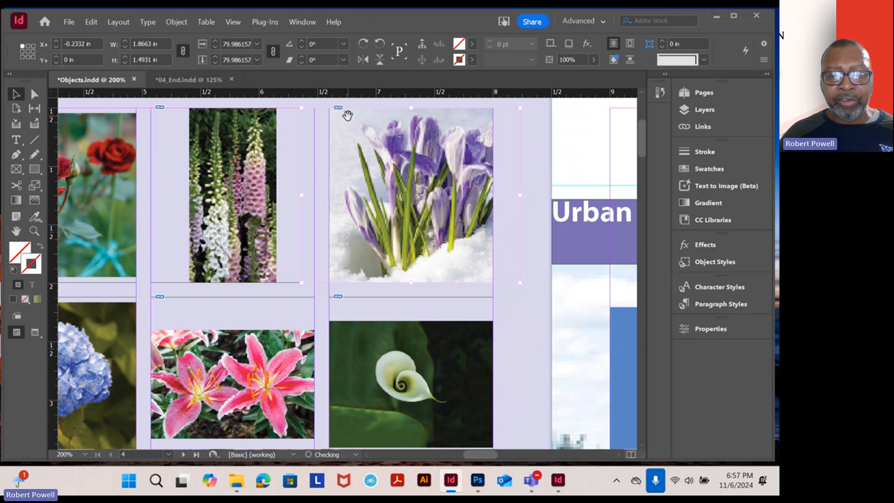
click(508, 325)
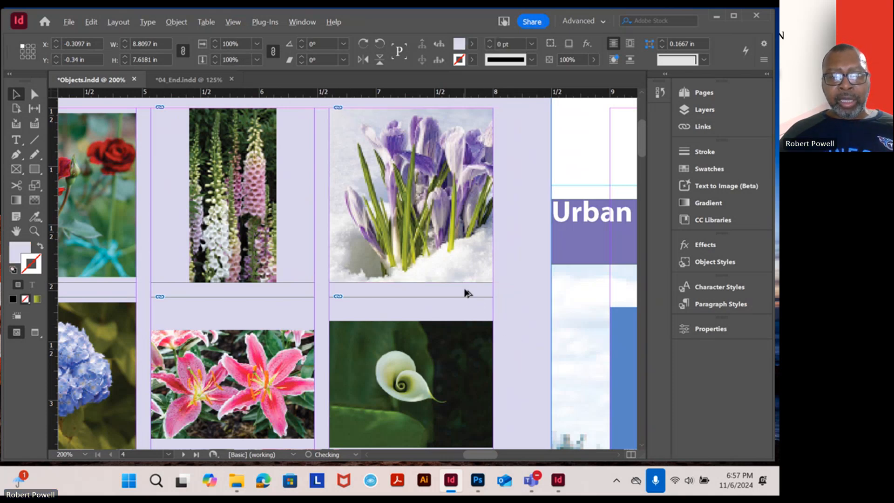
Scale the calla lily photo proportionally about its centre to about 1.93 by 1.49 in so it fills its frame
scroll(467, 294, down, 1)
drag(470, 350, 463, 247)
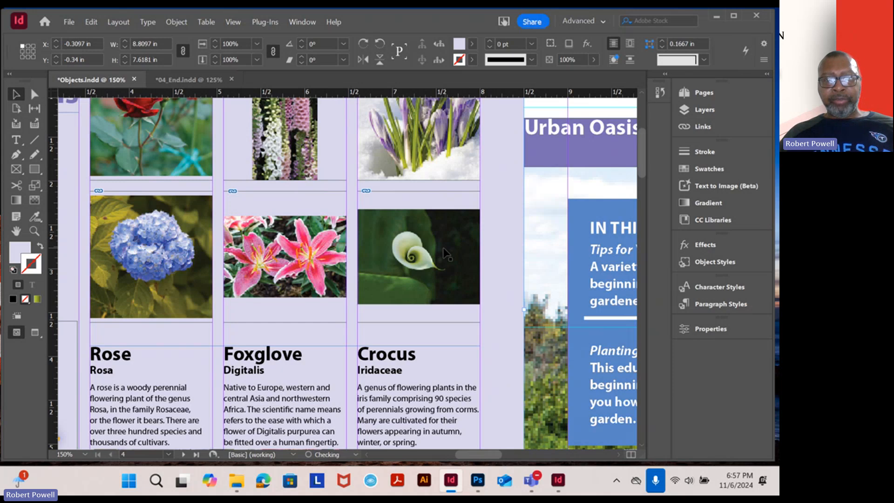
click(412, 250)
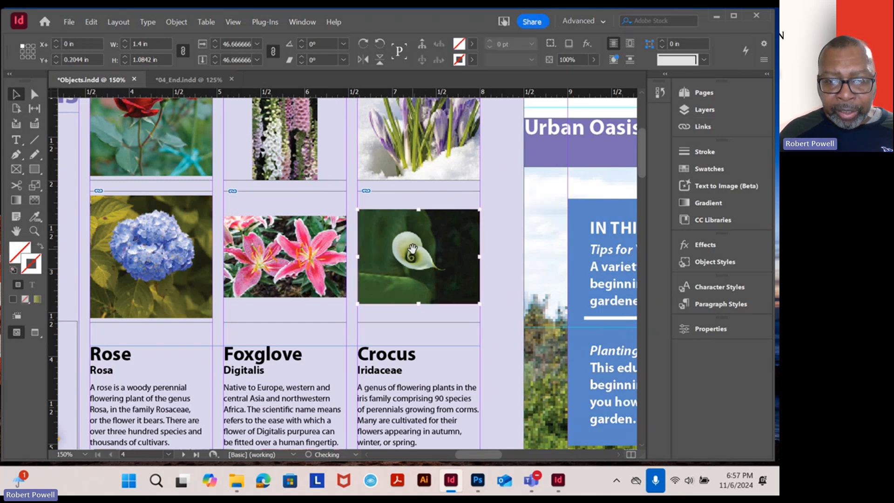
double_click(418, 243)
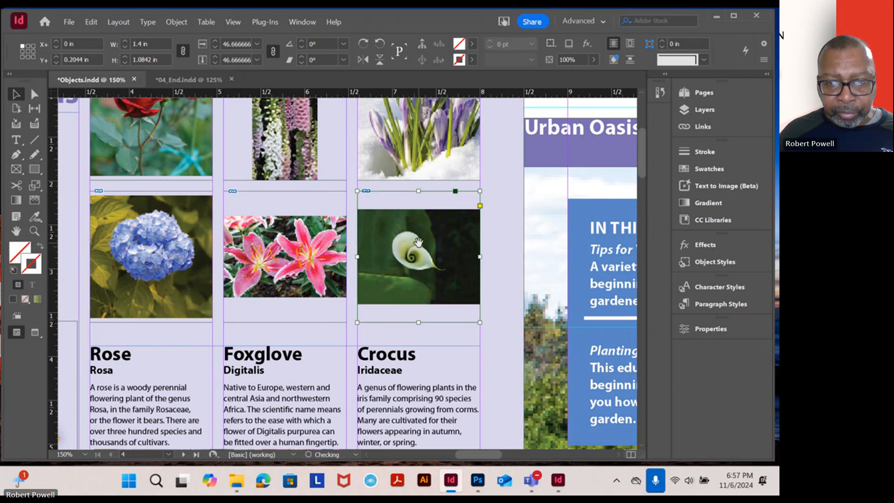
click(418, 243)
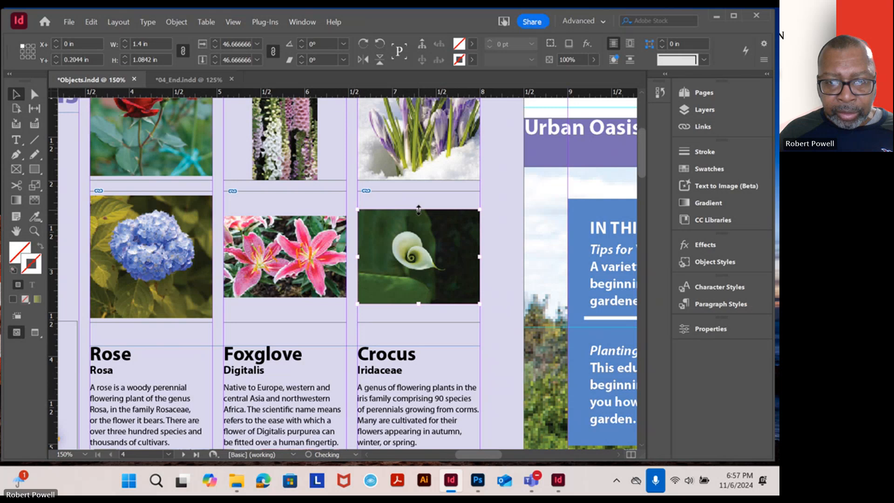
drag(418, 208, 419, 191)
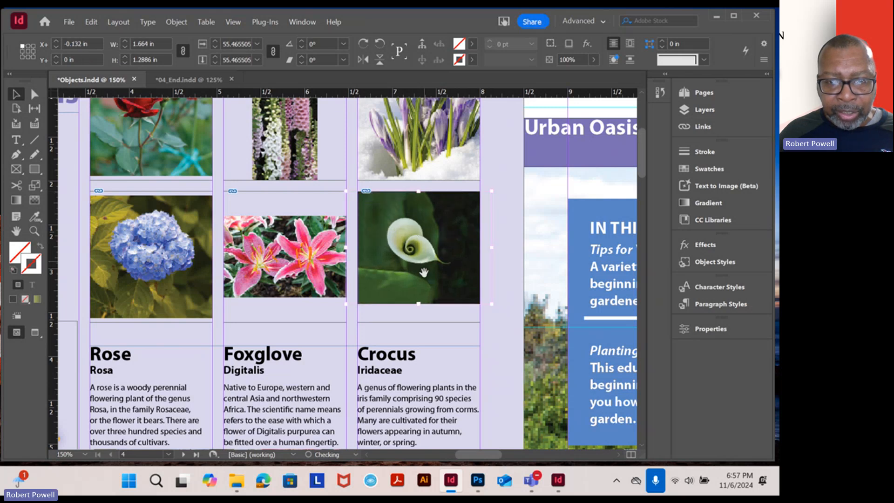
drag(419, 305, 419, 322)
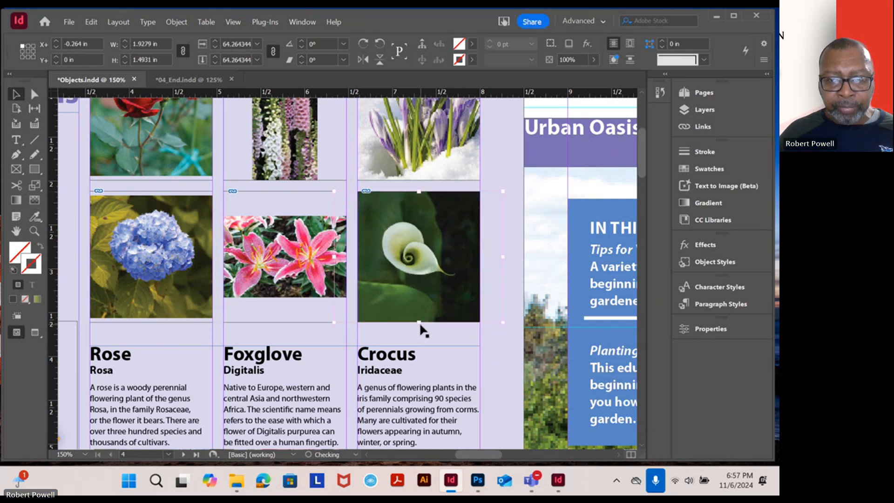
click(513, 300)
Compare the photo grid with 04_End, and scale the rose photo in Objects to about 1.49 by 1.49 in to fill its frame
scroll(393, 259, down, 4)
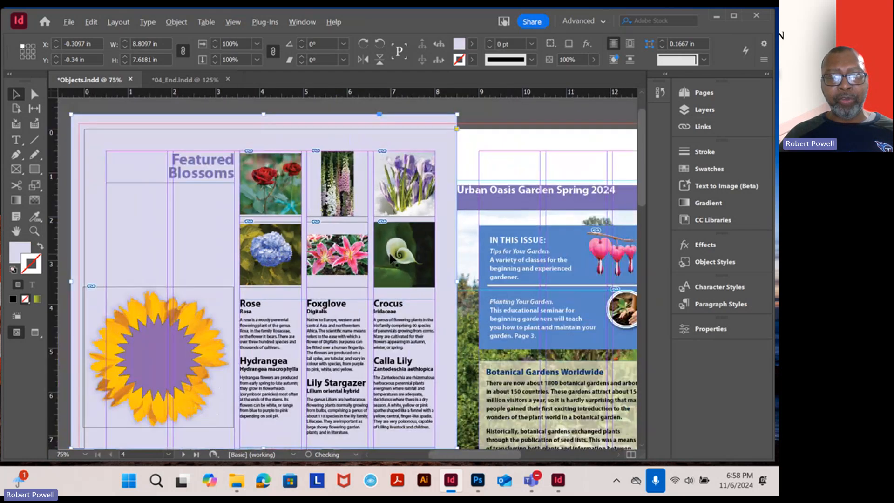
scroll(393, 259, up, 3)
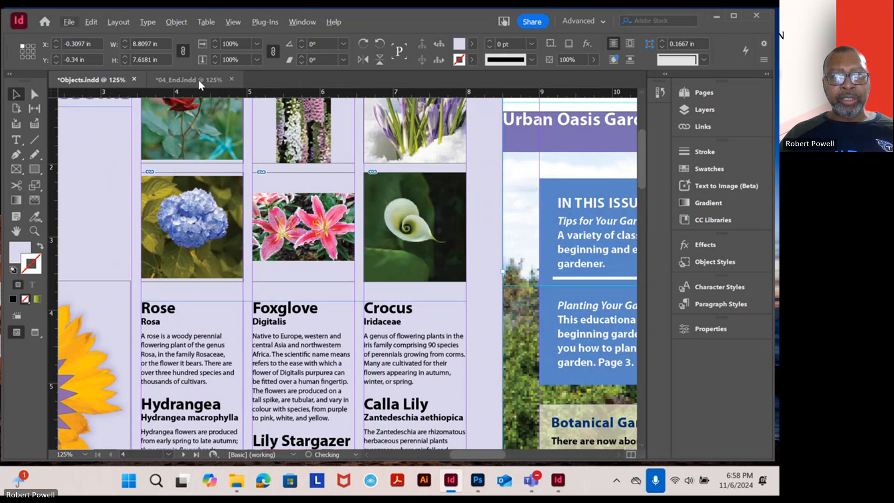
click(160, 79)
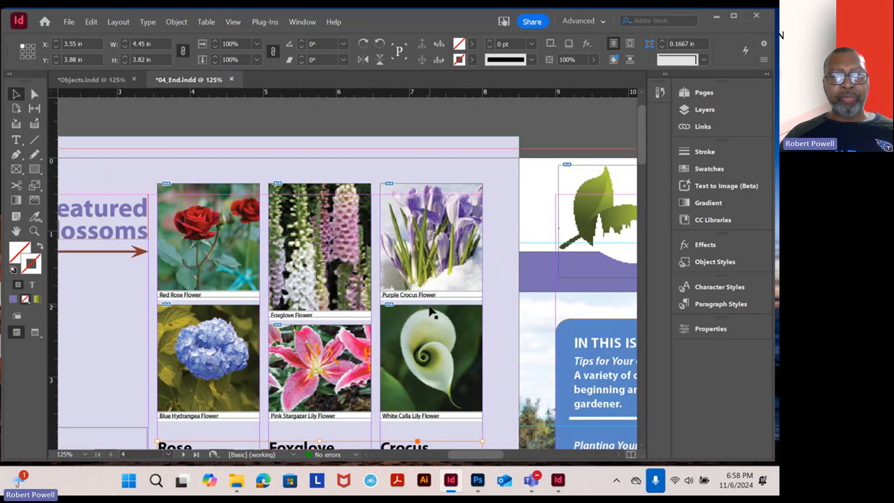
click(105, 79)
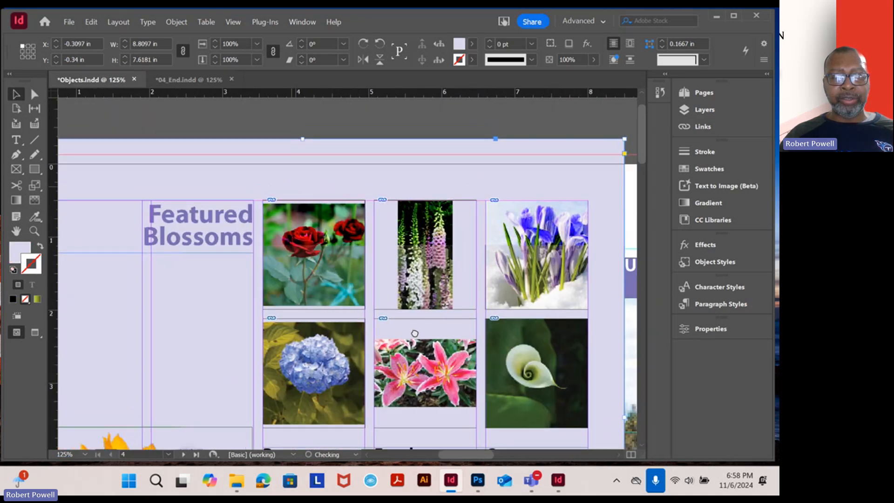
drag(414, 333, 396, 291)
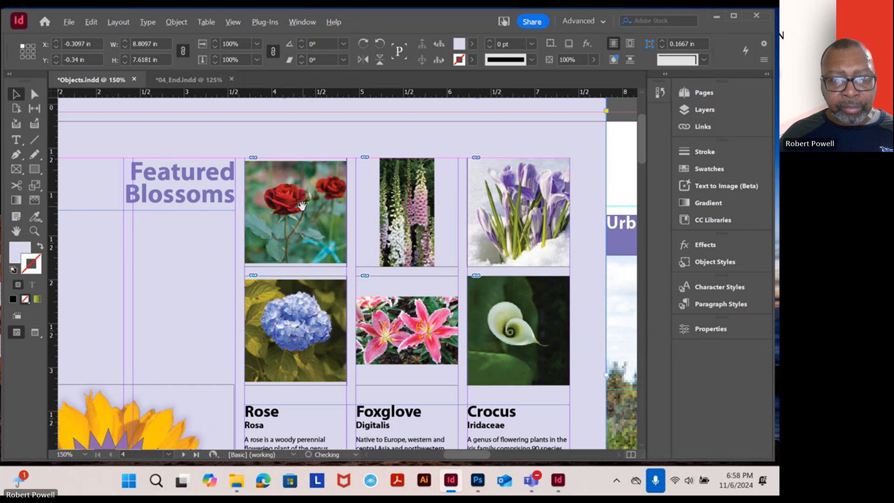
scroll(305, 206, up, 2)
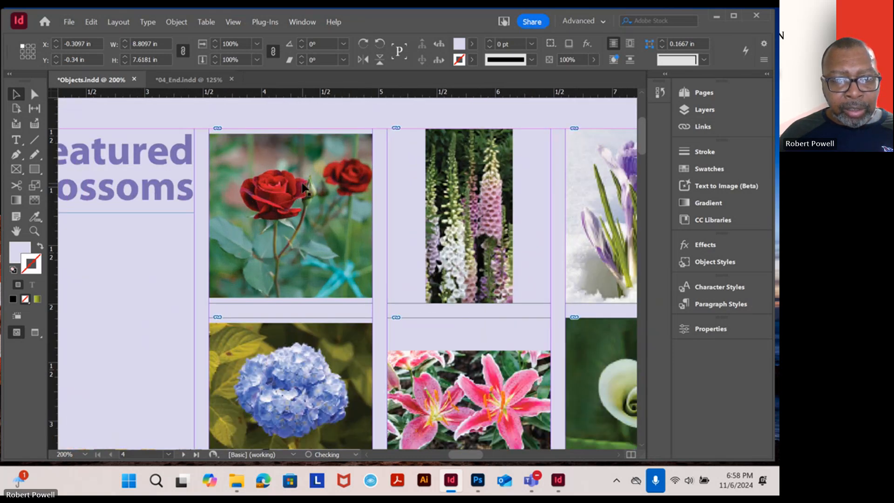
click(303, 188)
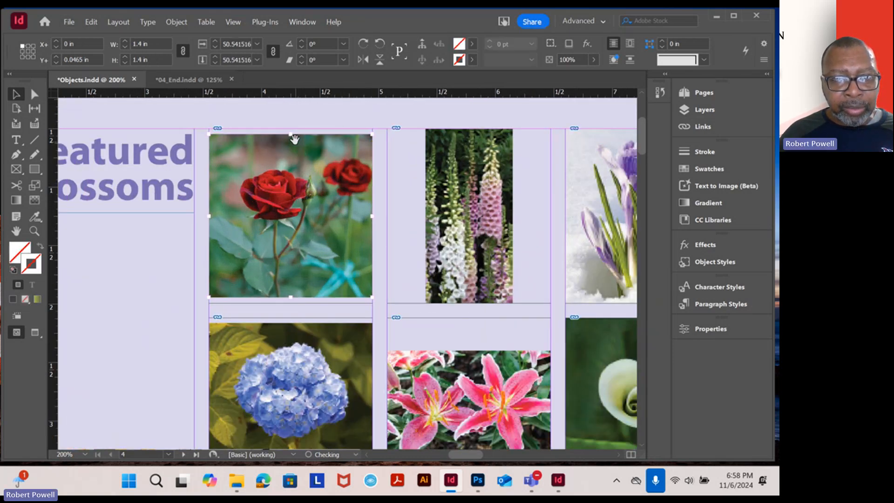
drag(291, 135, 291, 129)
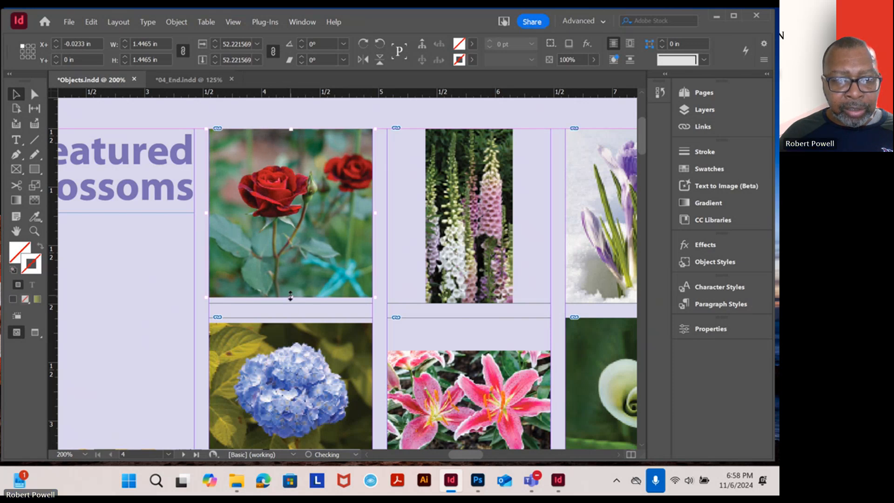
drag(291, 297, 293, 304)
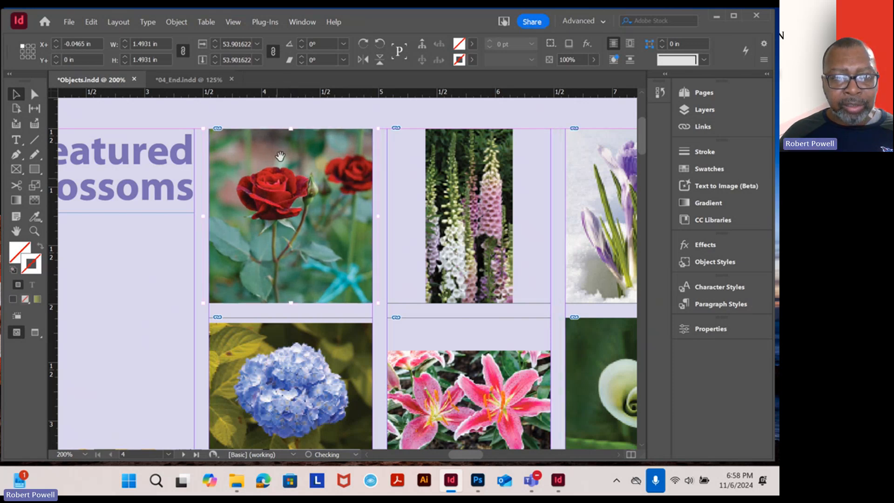
click(298, 122)
scroll(369, 239, down, 3)
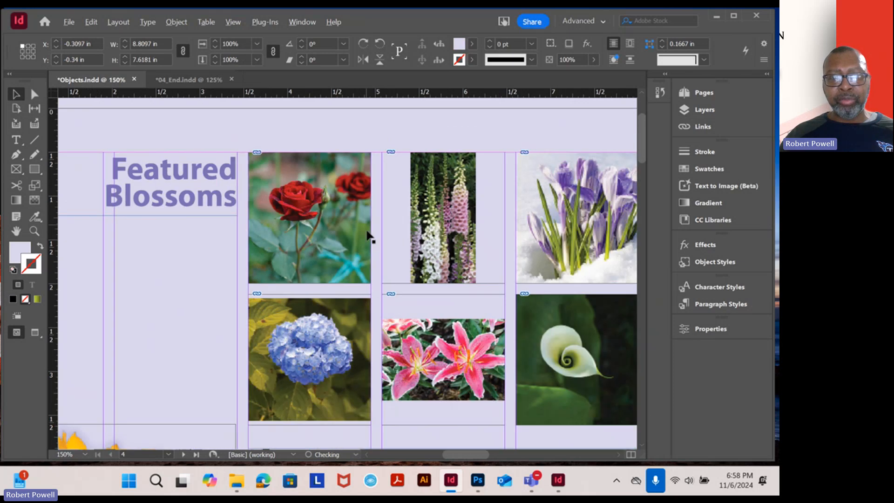
Look over the flower grid on page 4 and the Garden News cover, and bring the Flowering Perennials page into view
scroll(369, 240, down, 2)
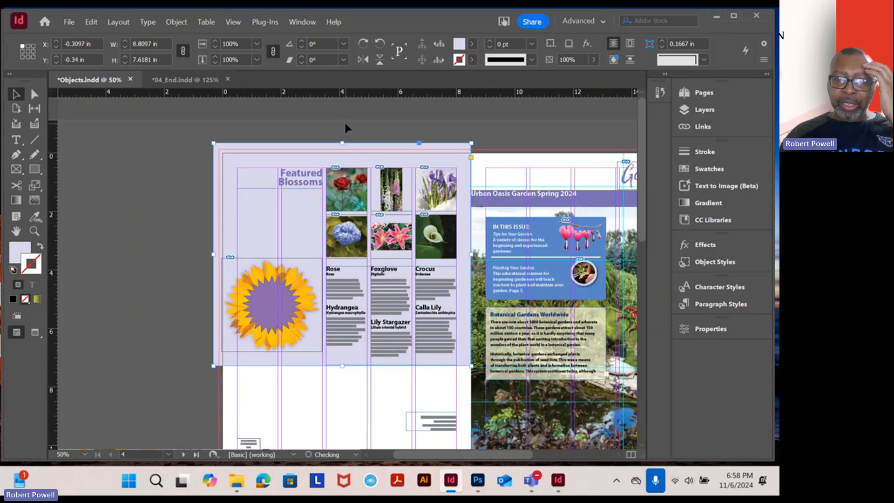
click(344, 122)
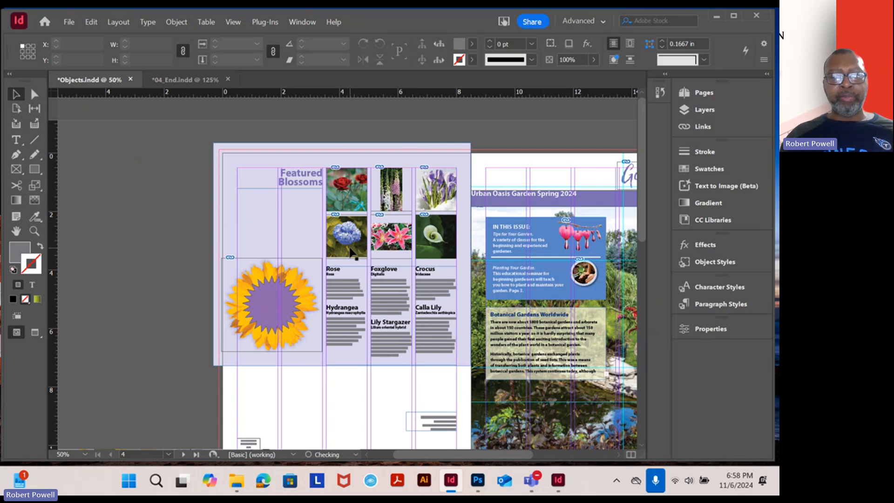
scroll(399, 310, up, 2)
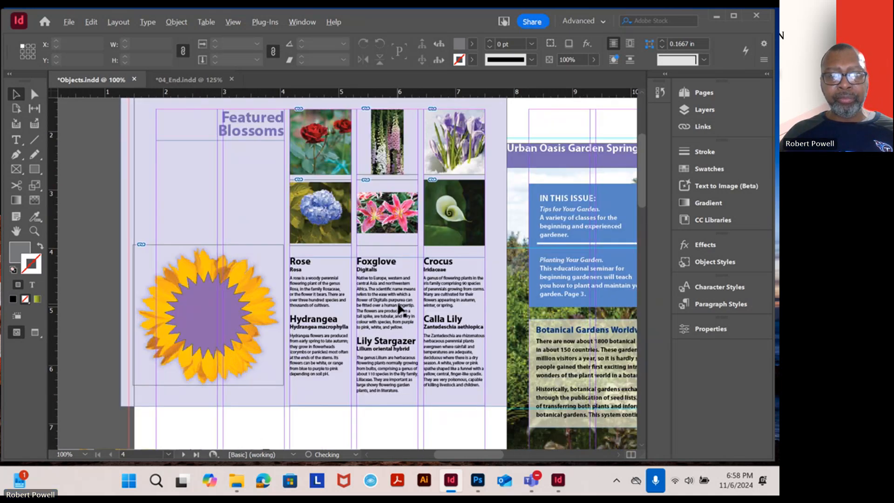
scroll(399, 310, down, 1)
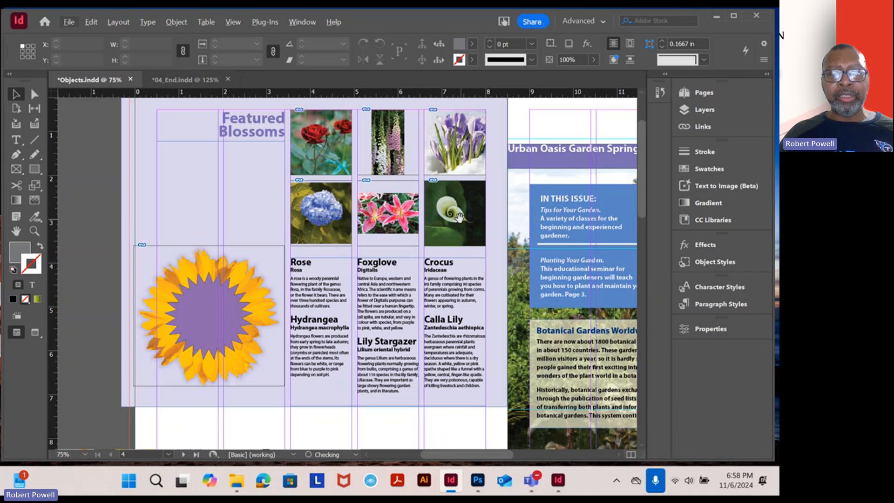
drag(460, 221, 357, 259)
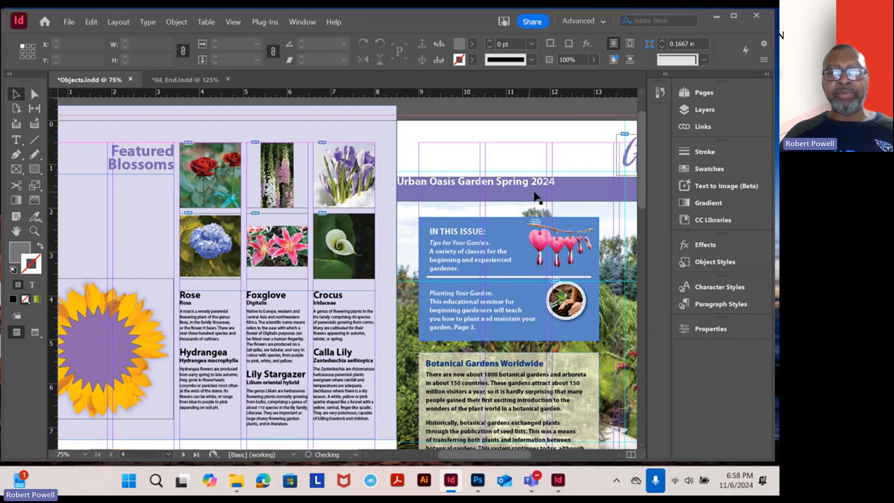
drag(578, 197, 389, 151)
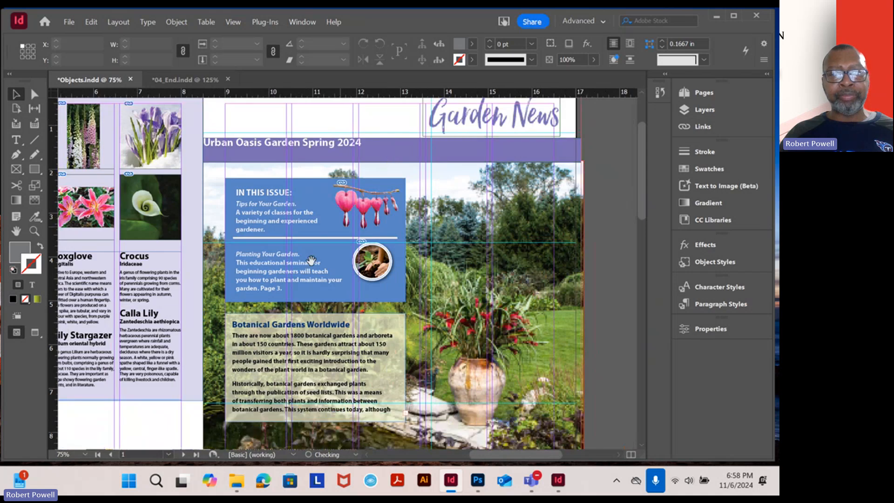
drag(286, 300, 396, 213)
drag(384, 314, 425, 202)
drag(447, 359, 417, 160)
drag(437, 330, 381, 170)
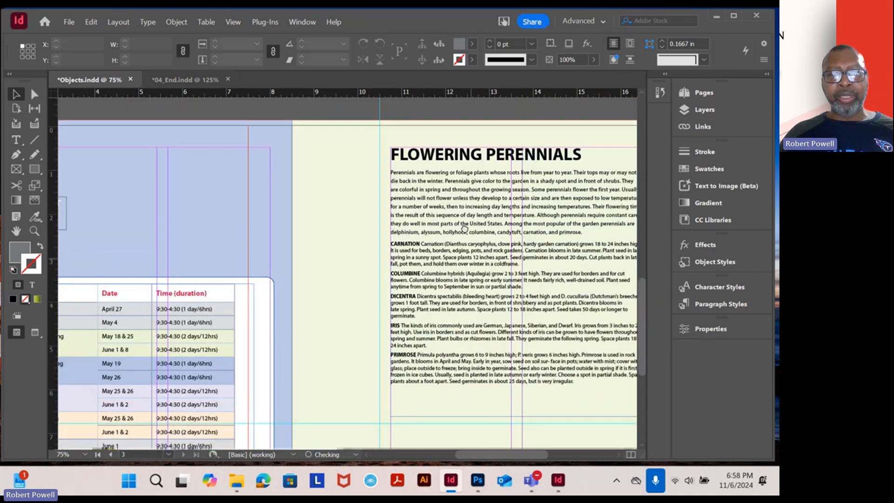
drag(453, 276, 473, 260)
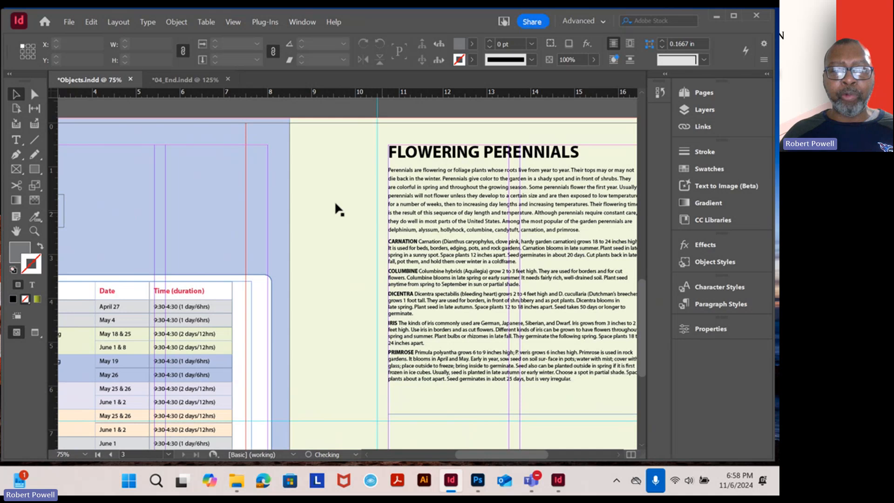
Examine the finished class calendar and Flowering Perennials spread in 04_End, previewing it without guides and frame edges
click(202, 77)
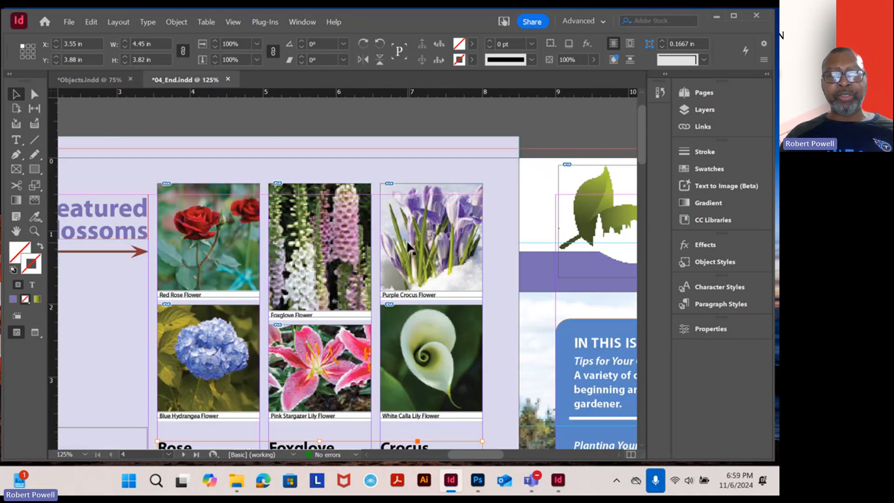
scroll(410, 247, down, 3)
drag(498, 373, 398, 220)
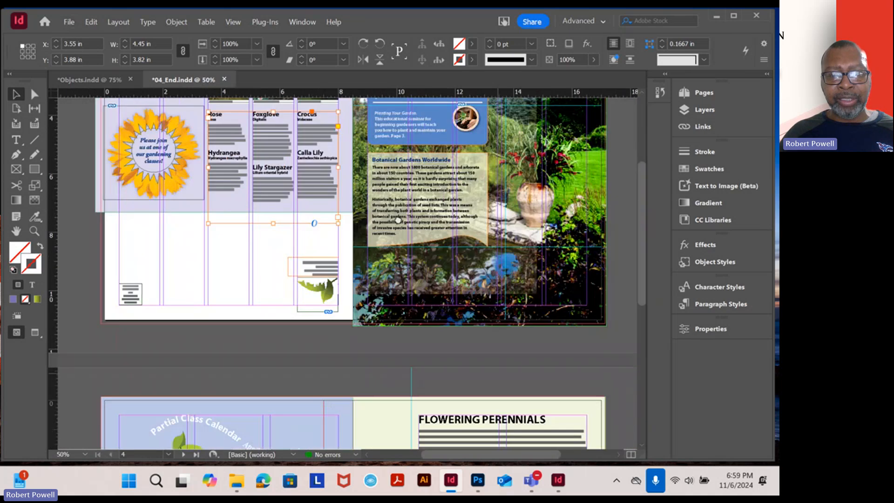
scroll(461, 337, down, 6)
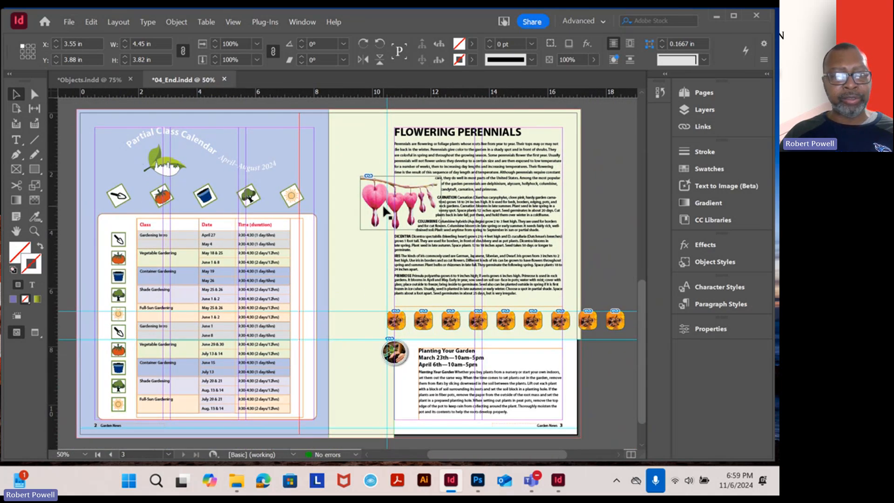
click(35, 332)
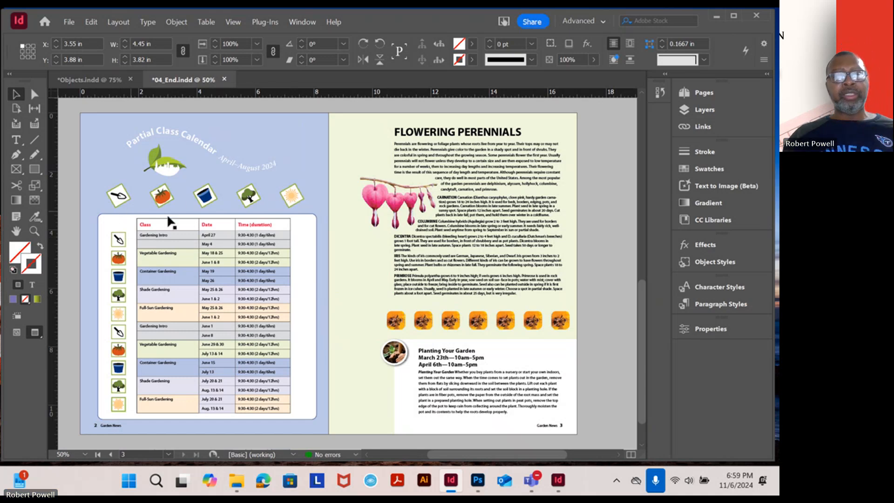
Compare the class calendar page in Objects with the tilted icon row above the class table in 04_End
click(90, 80)
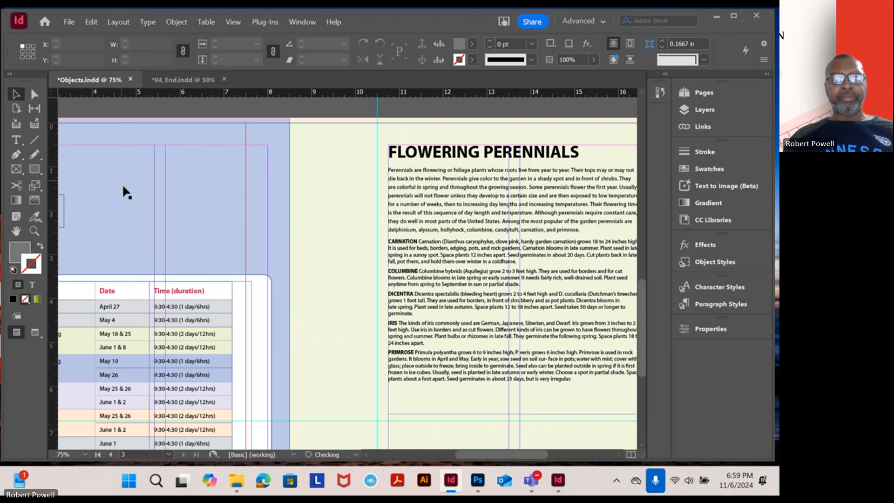
scroll(175, 250, down, 1)
drag(169, 272, 395, 196)
scroll(289, 234, up, 1)
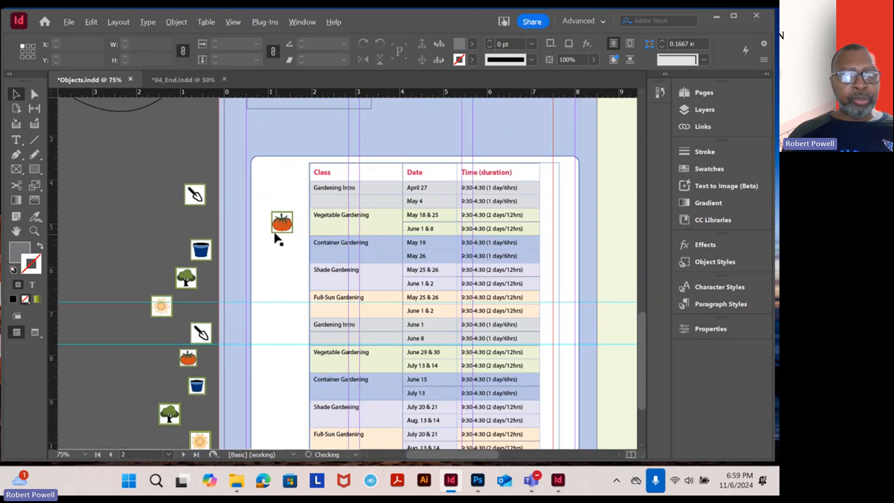
scroll(278, 239, up, 1)
drag(413, 210, 364, 282)
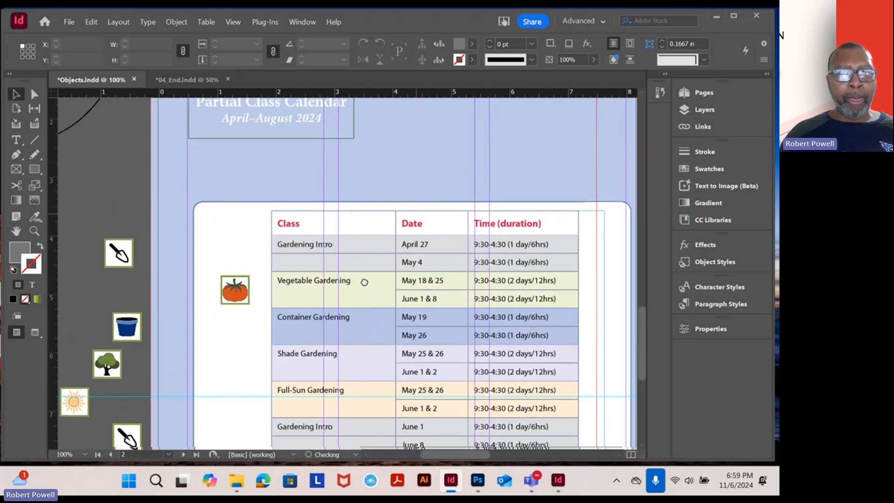
click(177, 80)
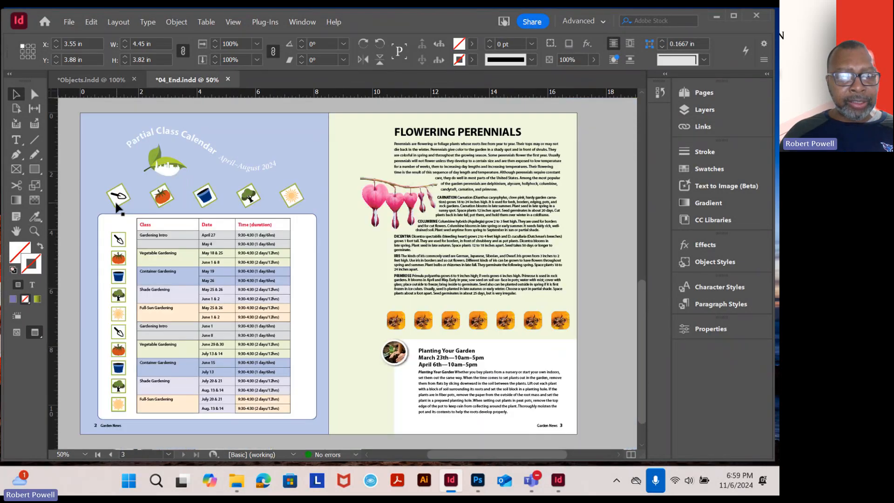
scroll(127, 190, up, 4)
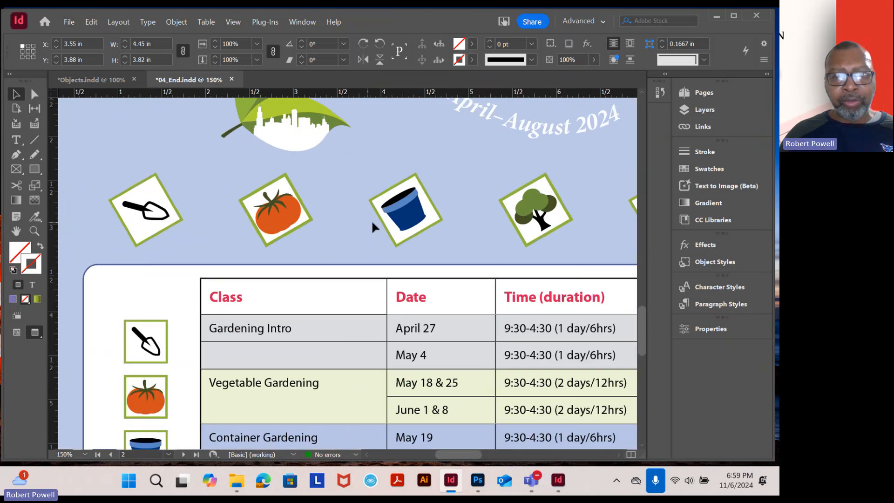
drag(439, 230, 289, 206)
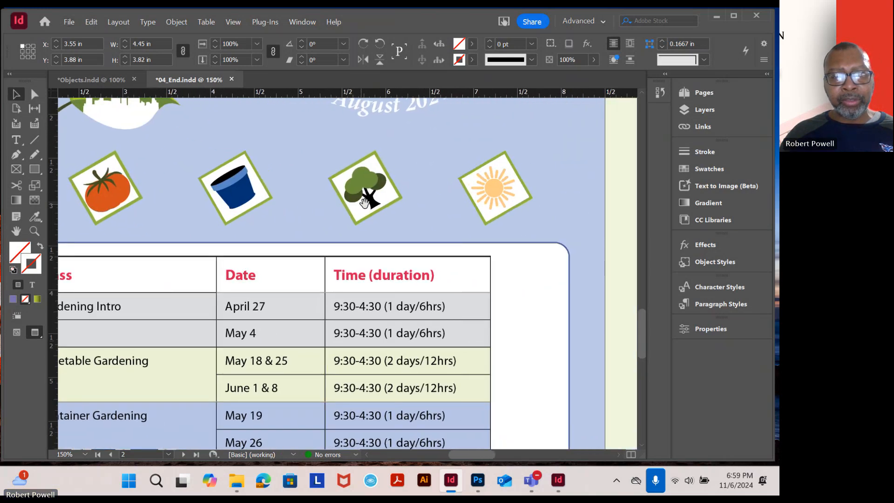
In Objects, copy the uppermost pasteboard trowel icon and place the copy above the class table at about X 1.32 in, Y 2.67 in
click(110, 78)
alt+scroll(158, 254, up, 1)
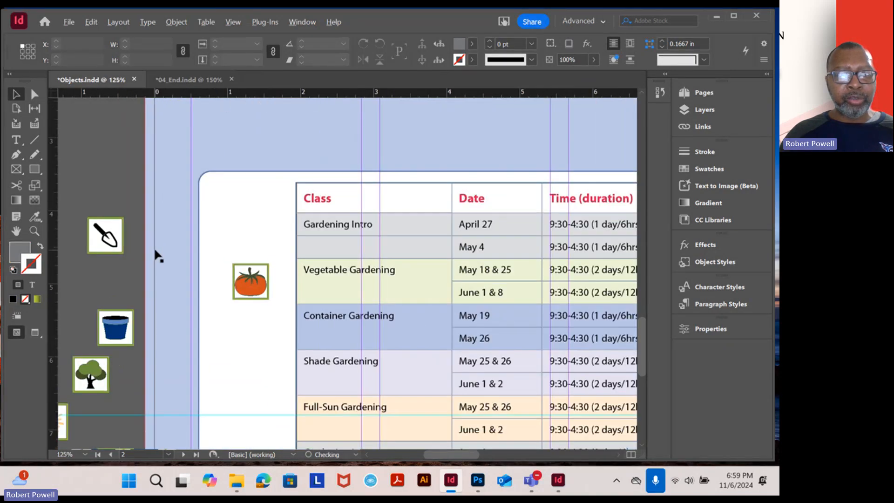
alt+scroll(159, 256, down, 1)
scroll(191, 260, up, 2)
scroll(222, 204, down, 3)
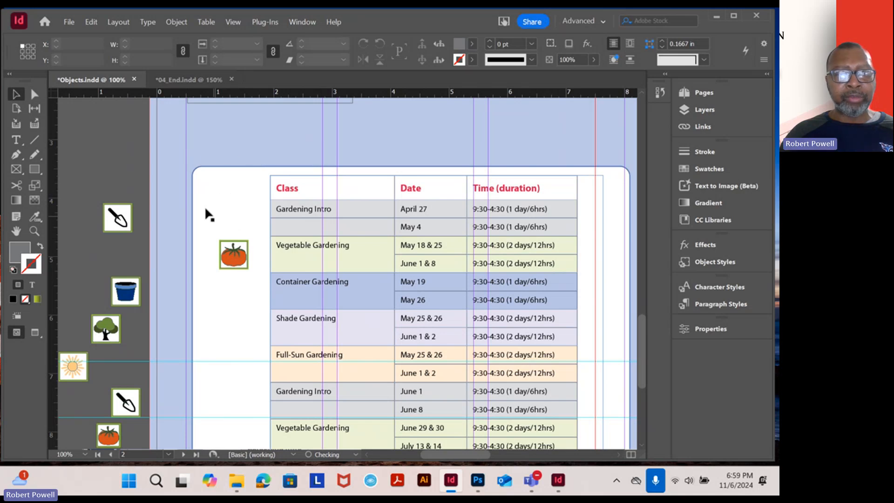
drag(133, 296, 254, 297)
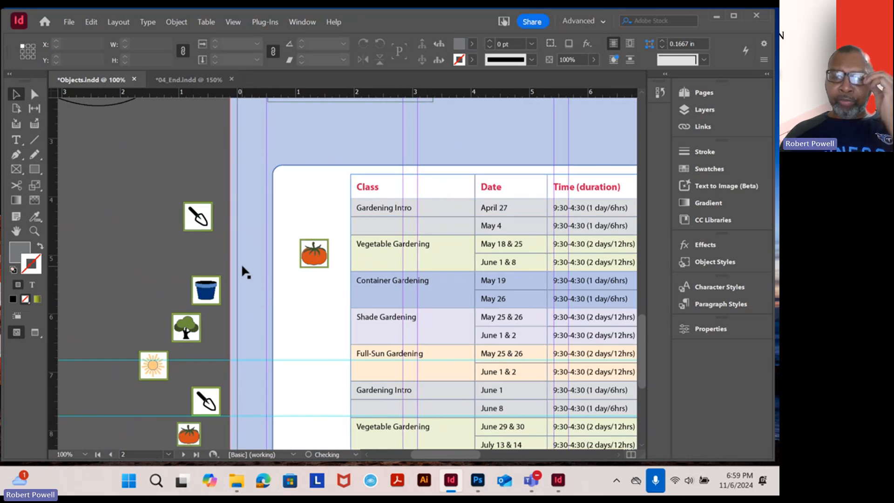
click(206, 220)
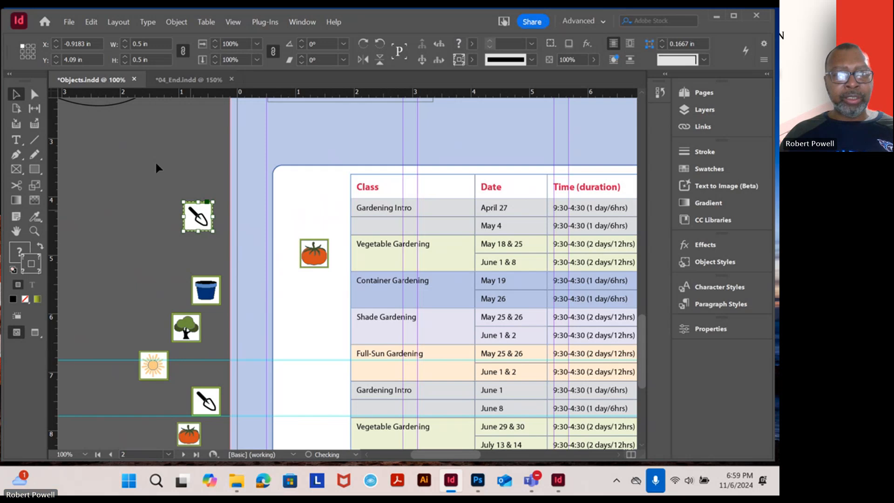
click(88, 21)
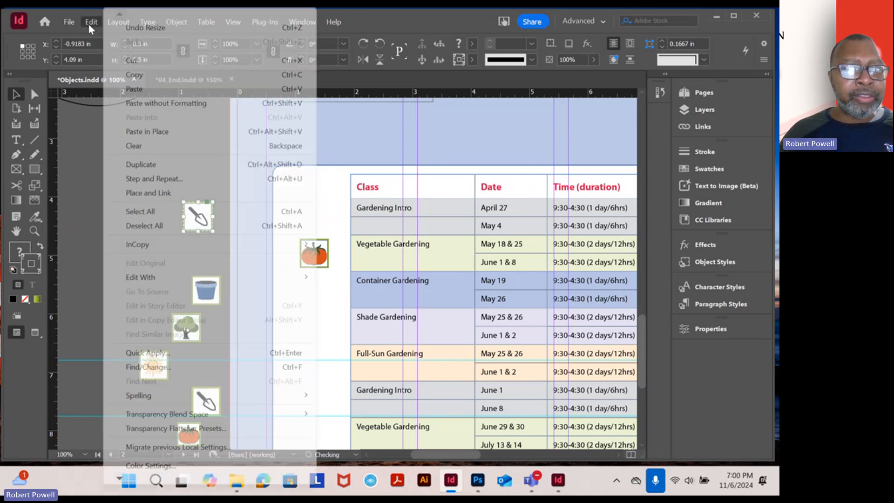
click(122, 74)
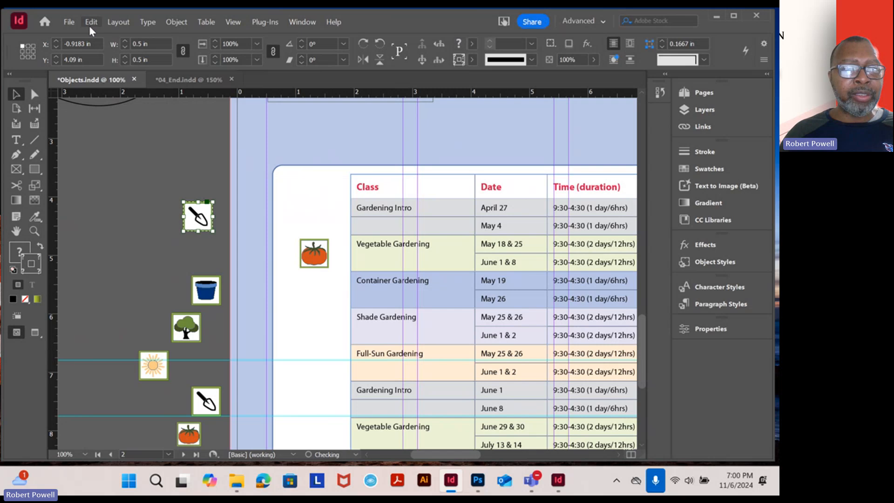
click(91, 26)
click(138, 89)
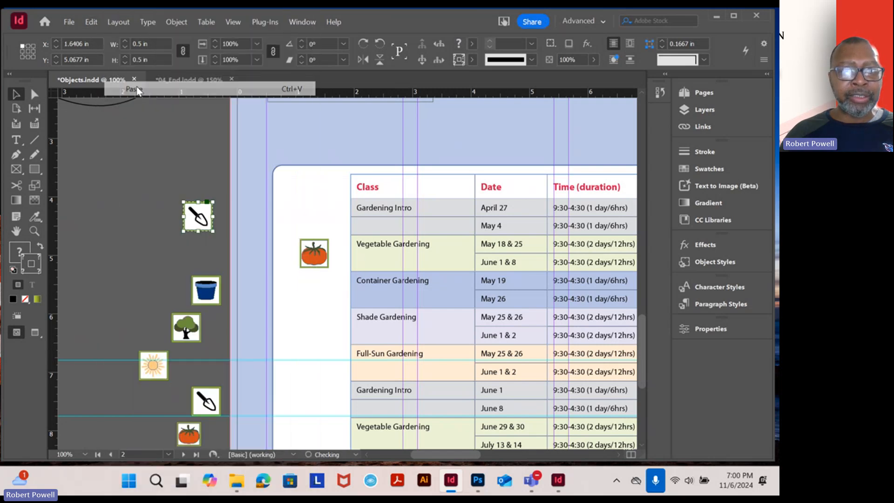
drag(347, 275, 328, 141)
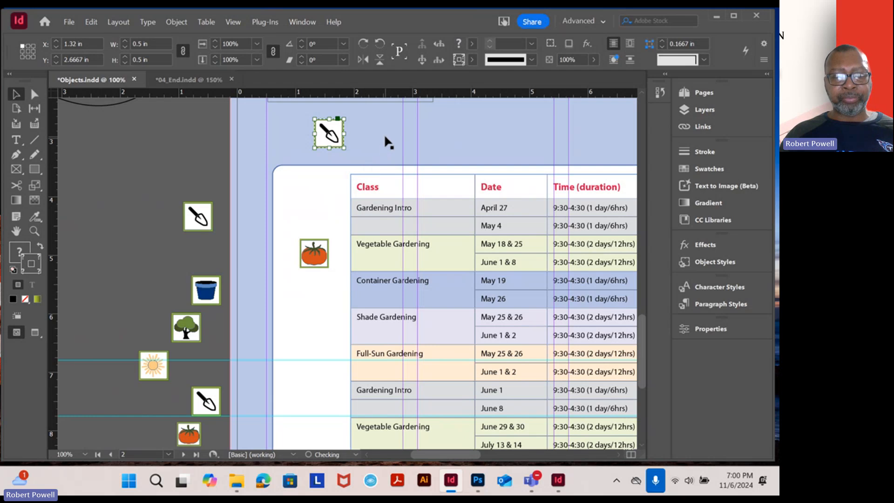
drag(385, 133, 344, 215)
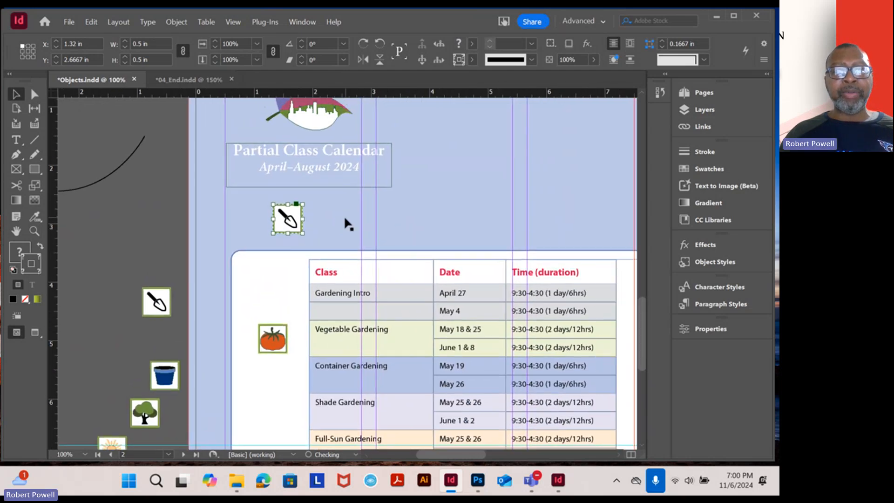
Check the size and rotation angle of the tilted trowel icon above the class table in 04_End
click(313, 226)
click(296, 225)
click(205, 82)
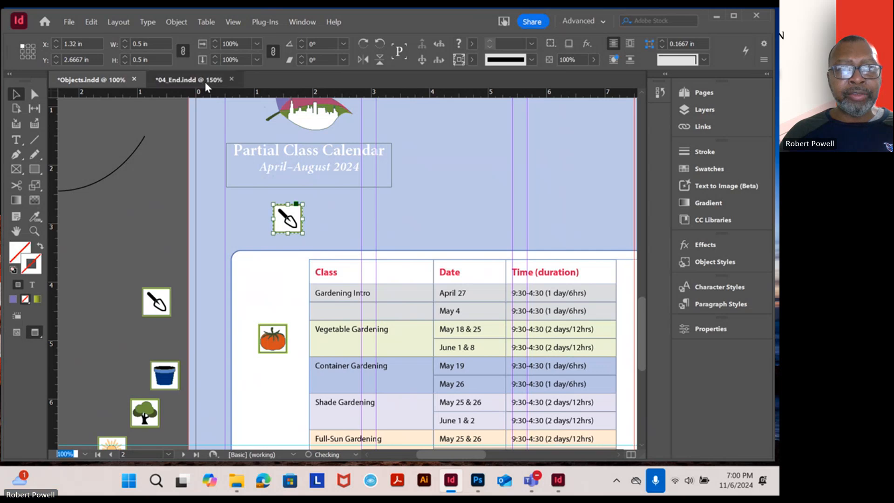
scroll(155, 172, left, 6)
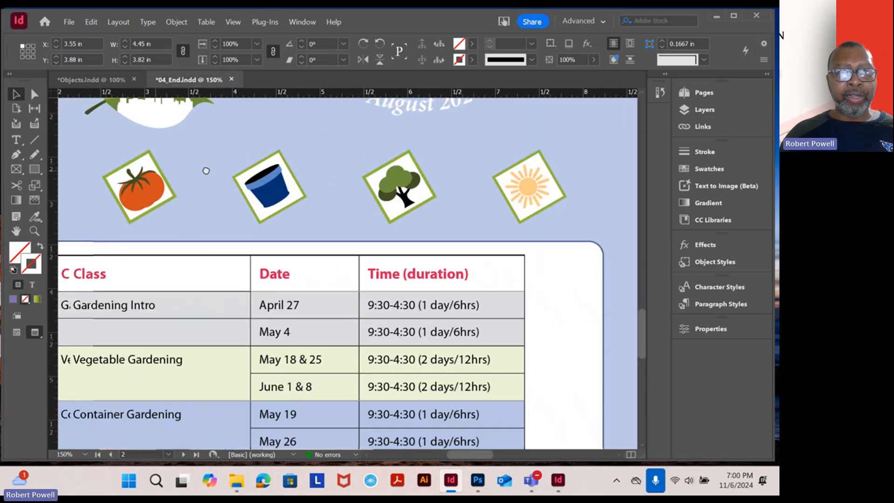
click(257, 238)
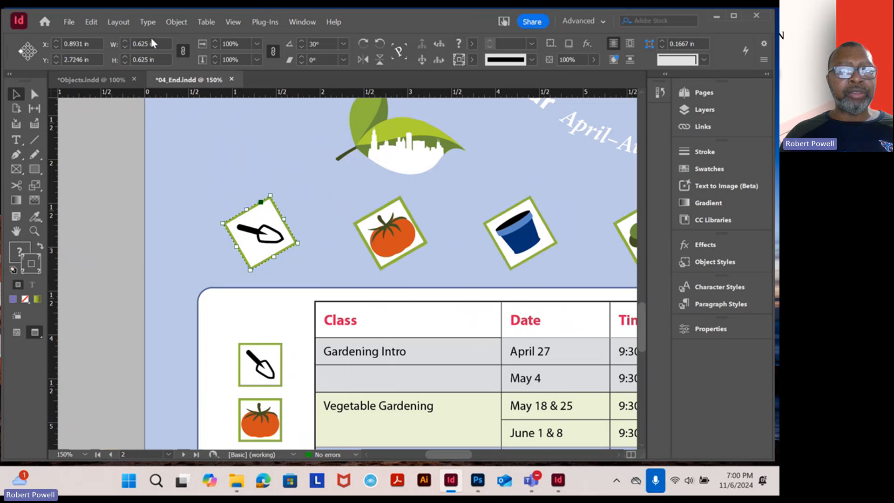
click(115, 82)
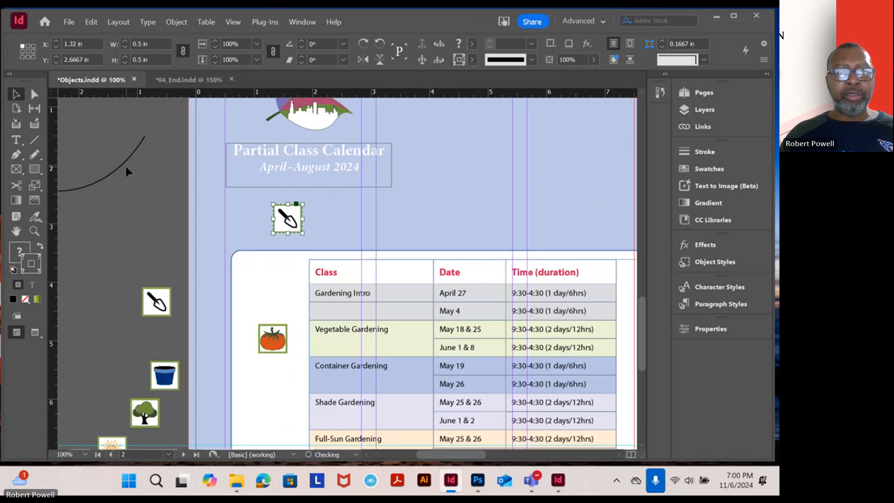
In Objects, rotate the trowel icon above the class table counterclockwise and set its rotation angle to 30°
click(309, 222)
click(289, 222)
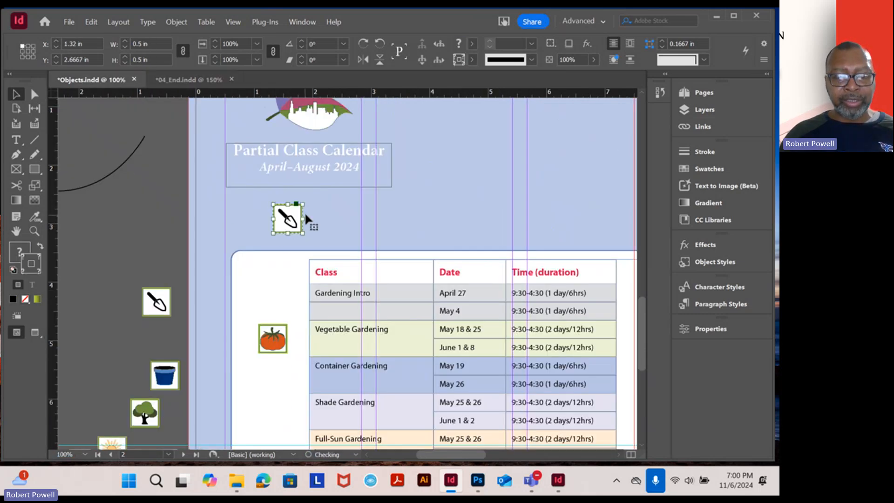
scroll(312, 197, up, 3)
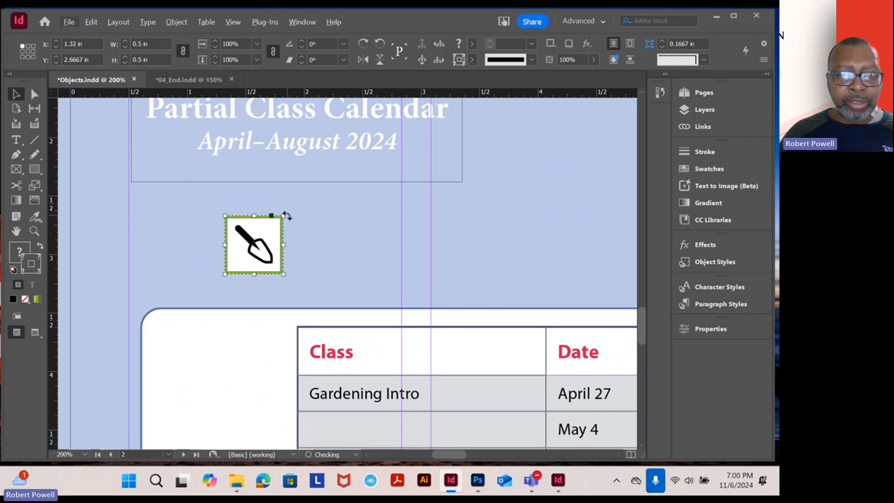
scroll(284, 214, up, 3)
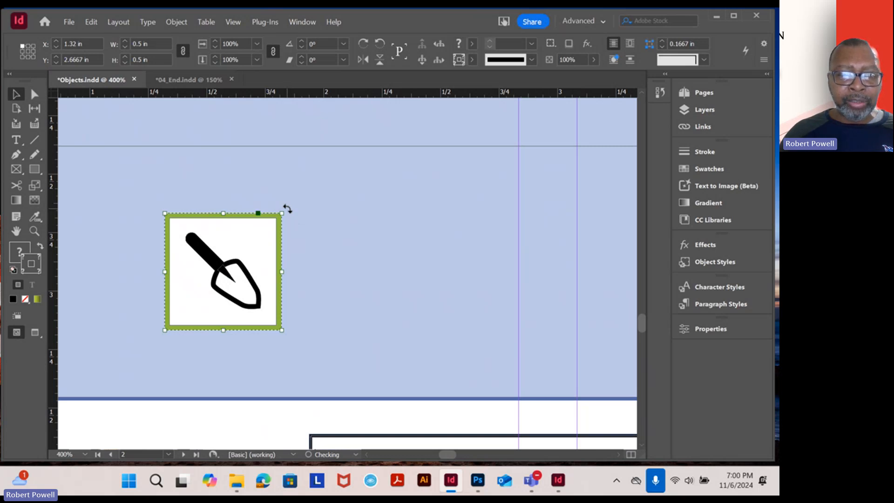
drag(288, 209, 254, 177)
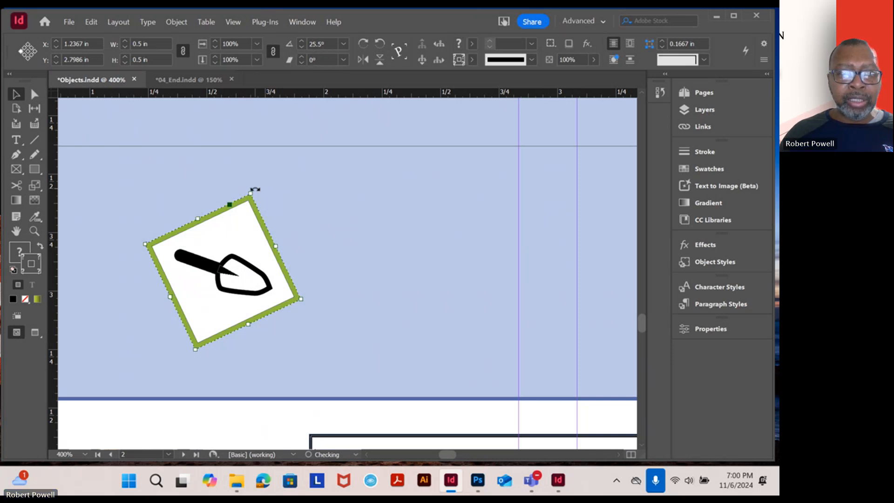
drag(255, 191, 247, 186)
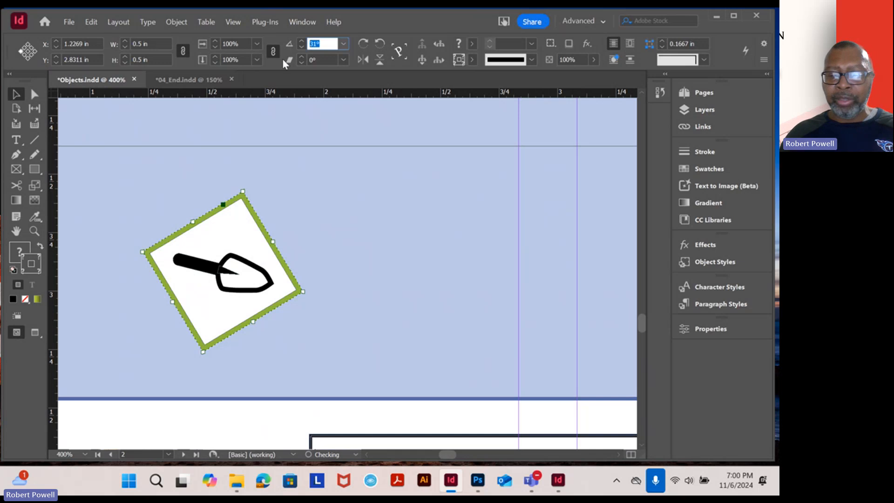
text(30)
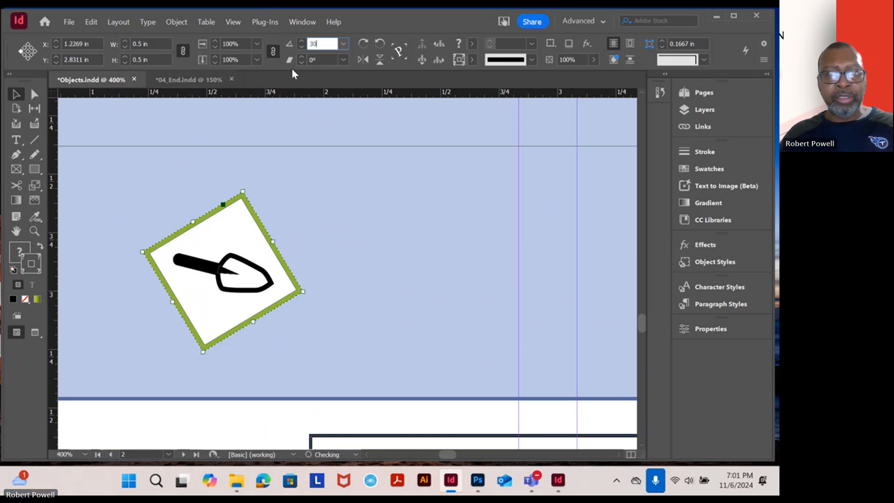
key(Return)
click(275, 209)
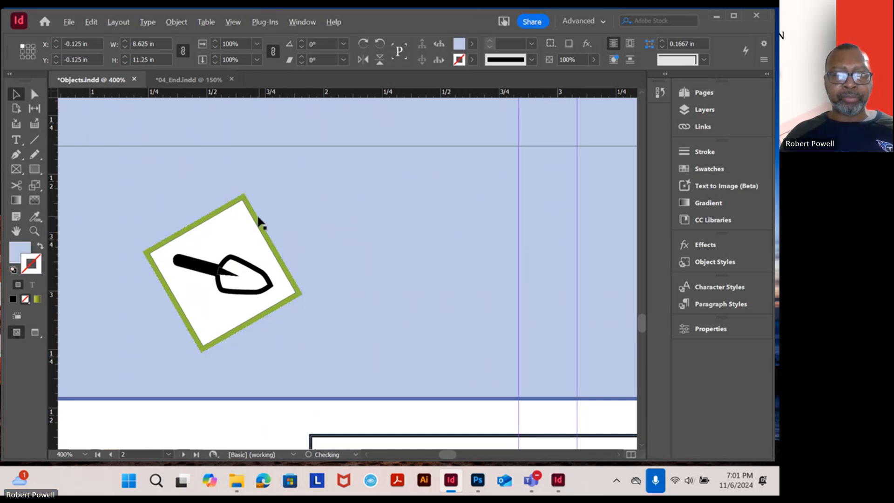
Compare the calendar page and its pasteboard icons in Objects with the full row of tilted icons in 04_End
scroll(259, 222, down, 3)
scroll(256, 217, down, 2)
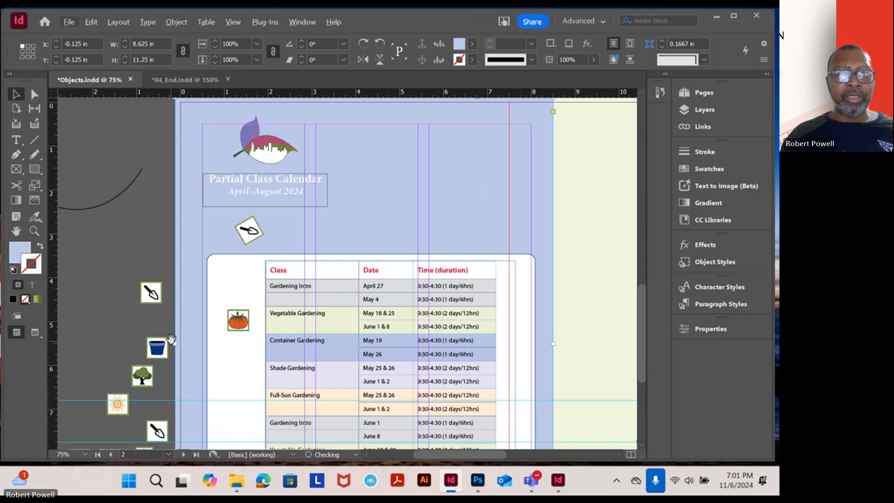
drag(170, 342, 194, 234)
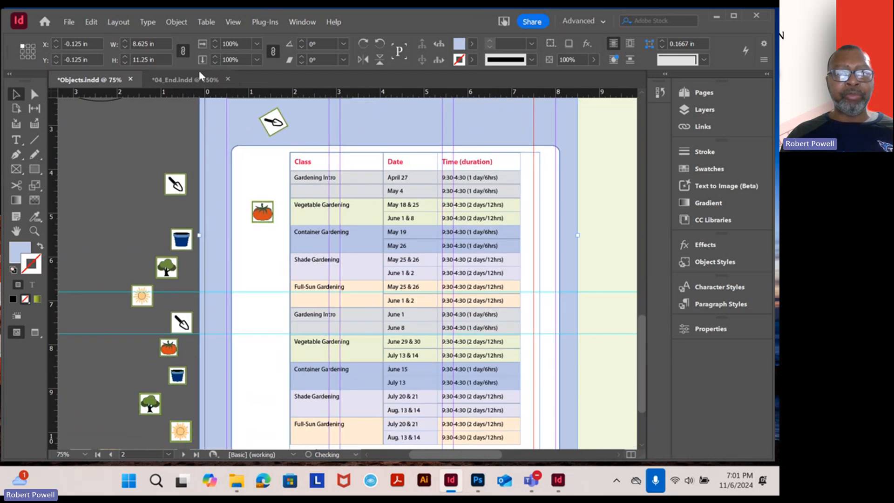
click(199, 80)
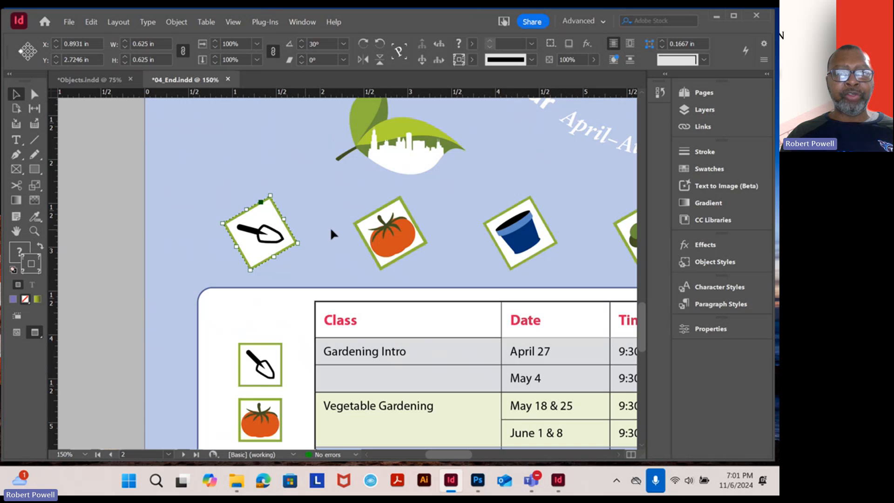
drag(392, 225, 200, 203)
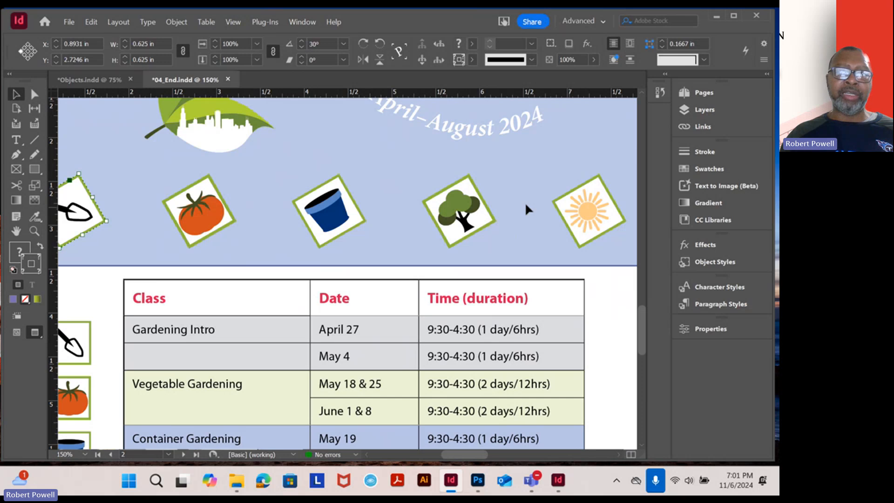
click(90, 81)
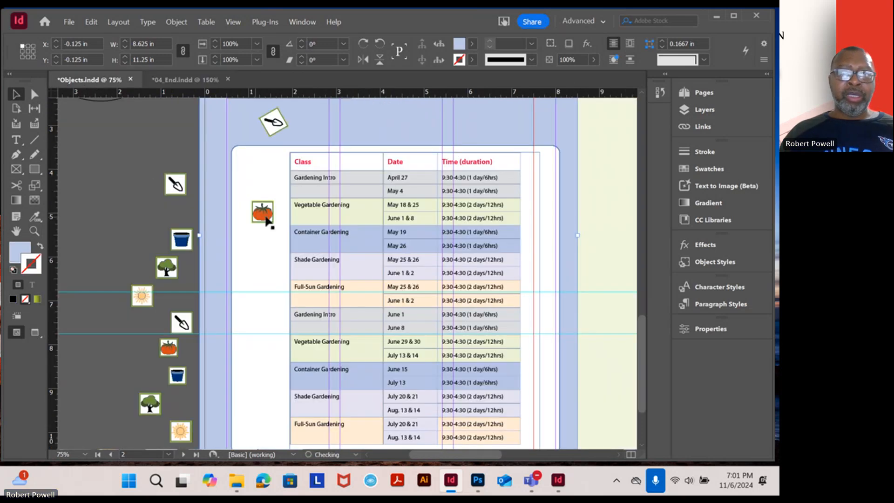
Compare the pasteboard icons in Objects with the column of icons beside the class table in 04_End
drag(226, 215, 256, 162)
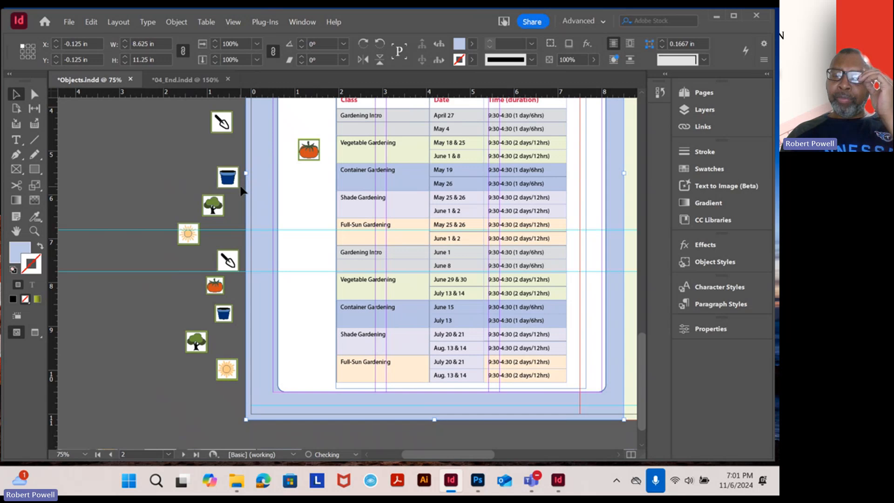
click(178, 80)
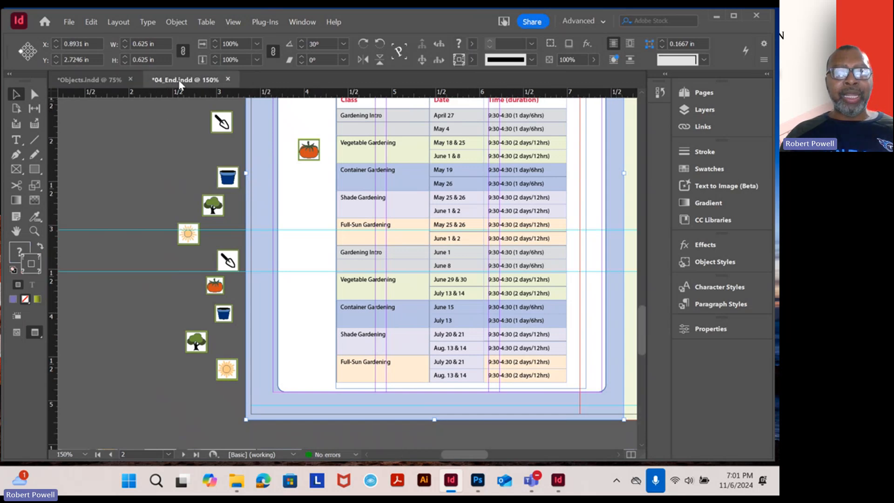
click(88, 79)
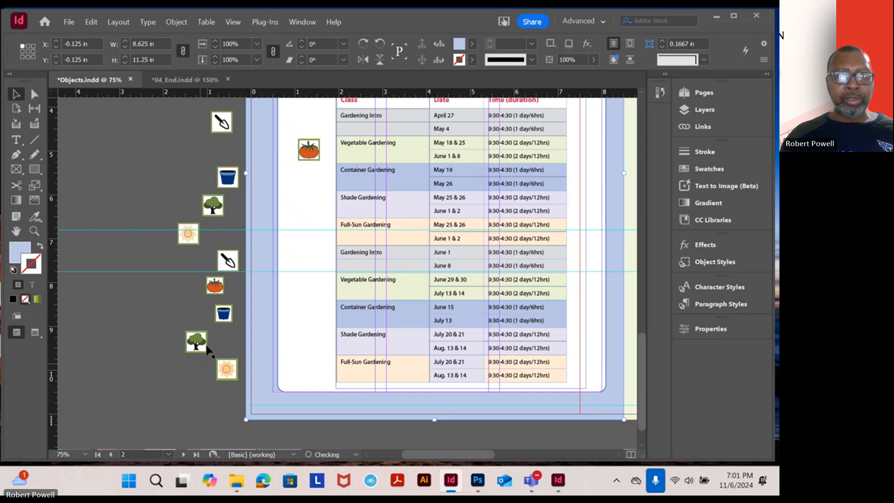
click(174, 80)
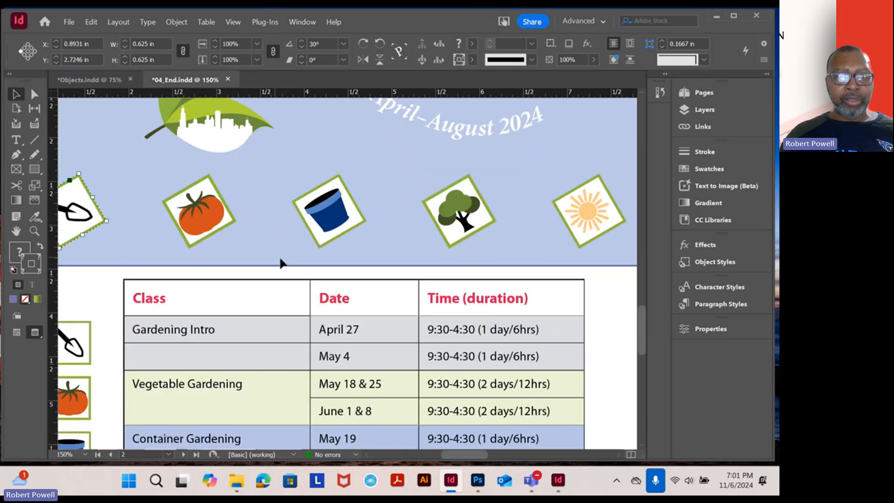
alt+scroll(231, 302, down, 2)
scroll(279, 279, down, 5)
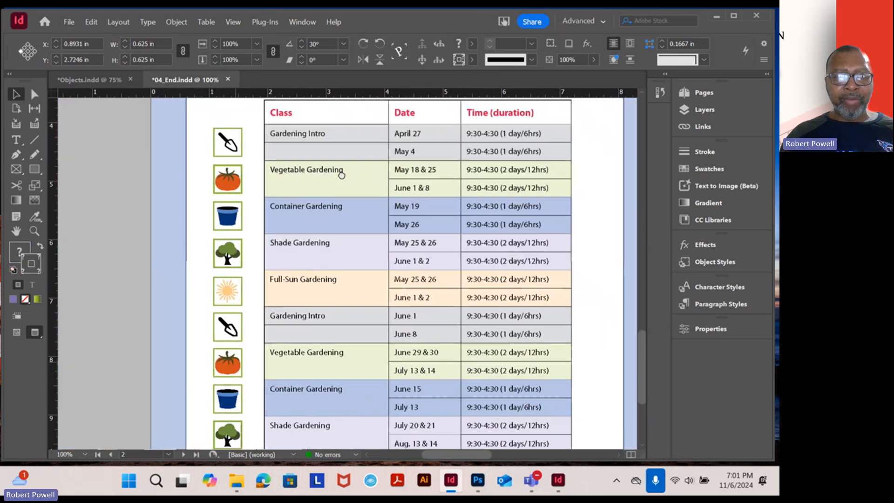
alt+scroll(292, 180, down, 1)
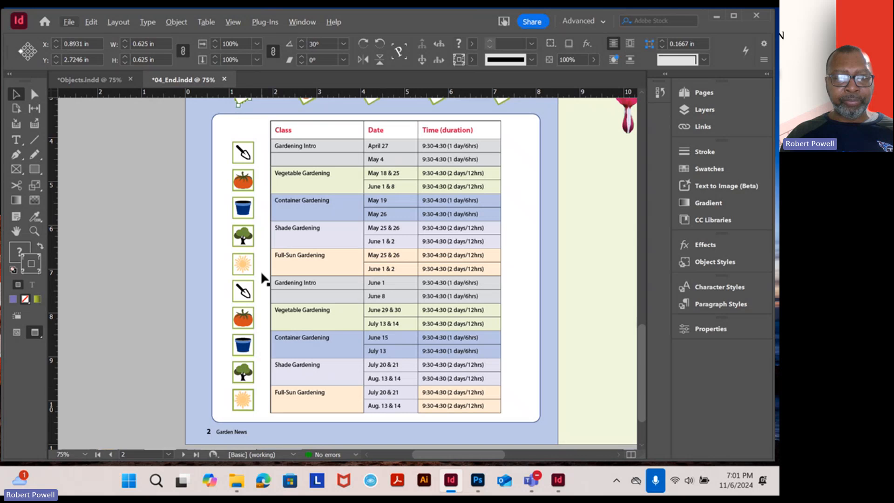
alt+scroll(233, 264, up, 2)
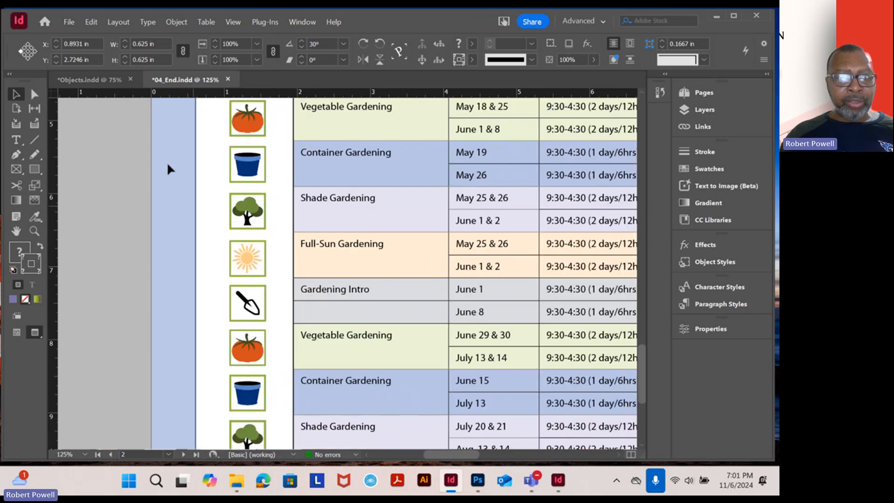
In Objects, select the pasteboard icons beside the calendar page and check which layer they are on
click(102, 82)
alt+scroll(215, 310, up, 2)
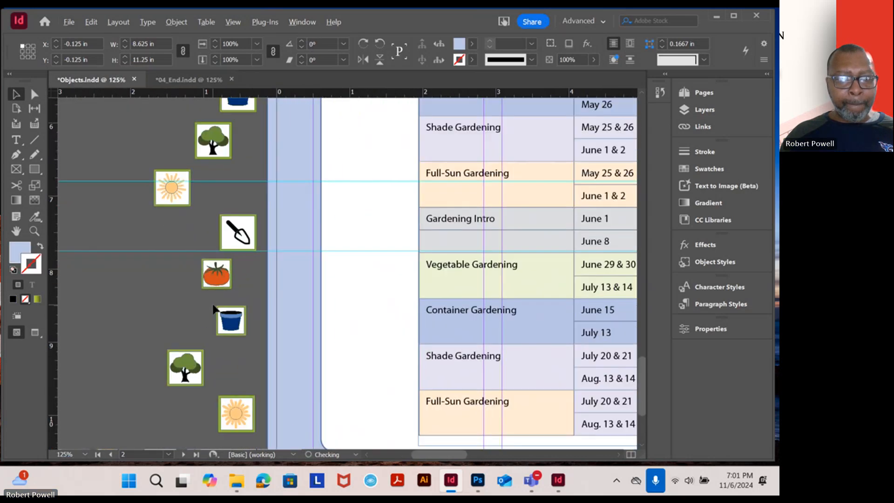
alt+scroll(213, 306, up, 3)
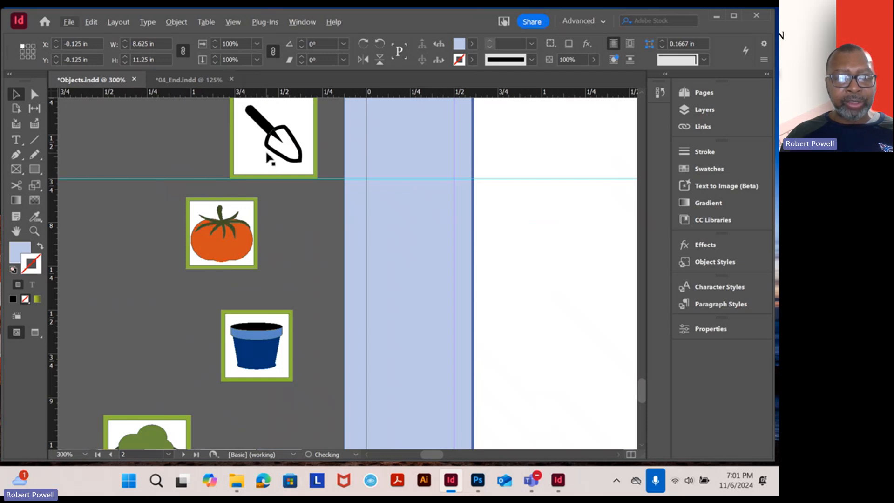
alt+scroll(258, 253, down, 4)
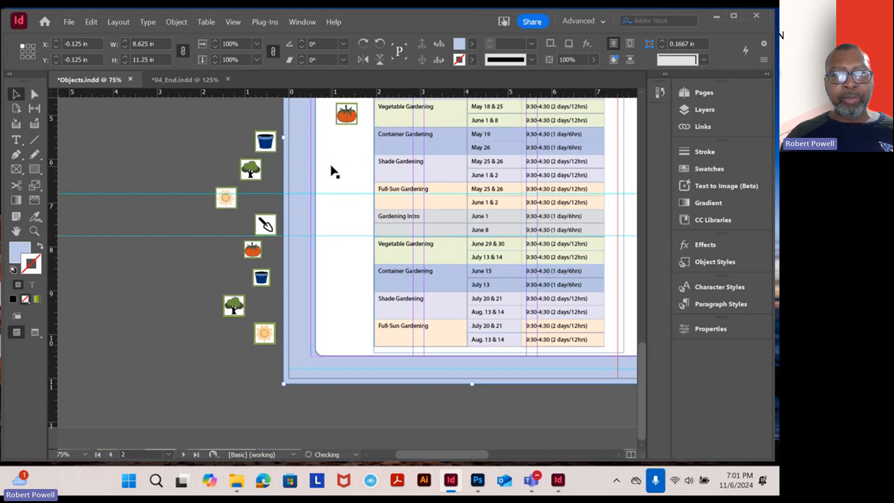
scroll(330, 163, up, 3)
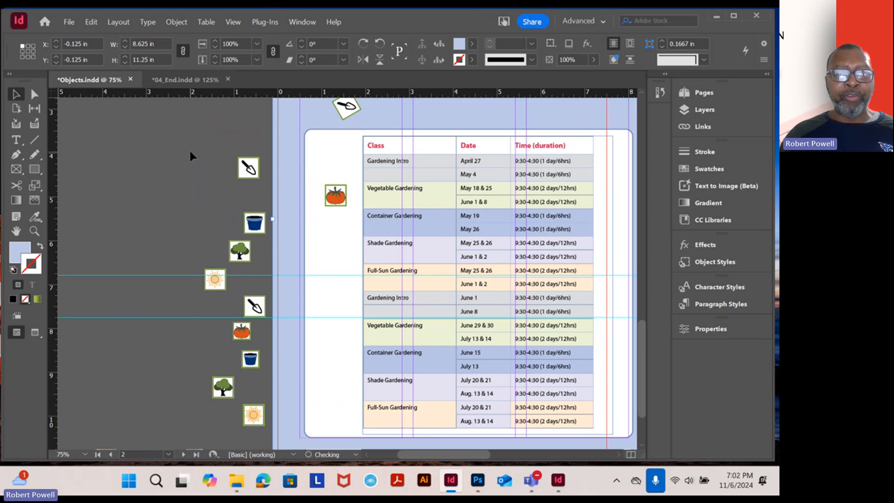
drag(189, 151, 264, 434)
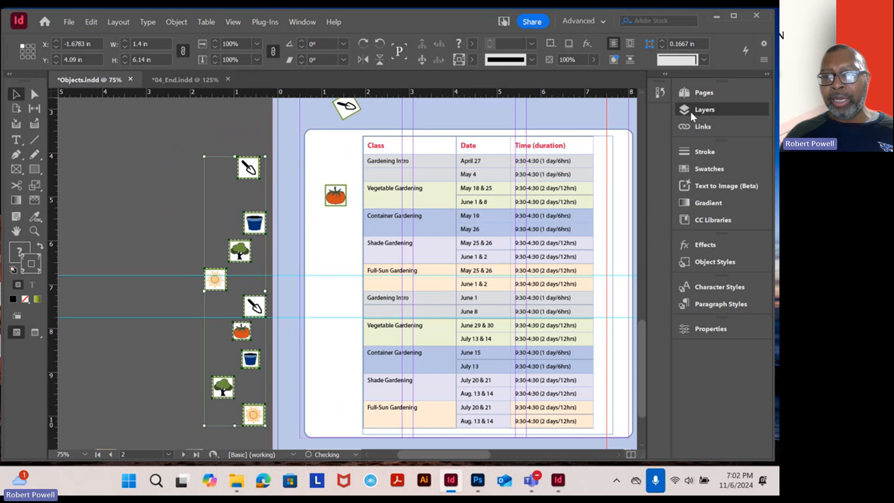
click(705, 110)
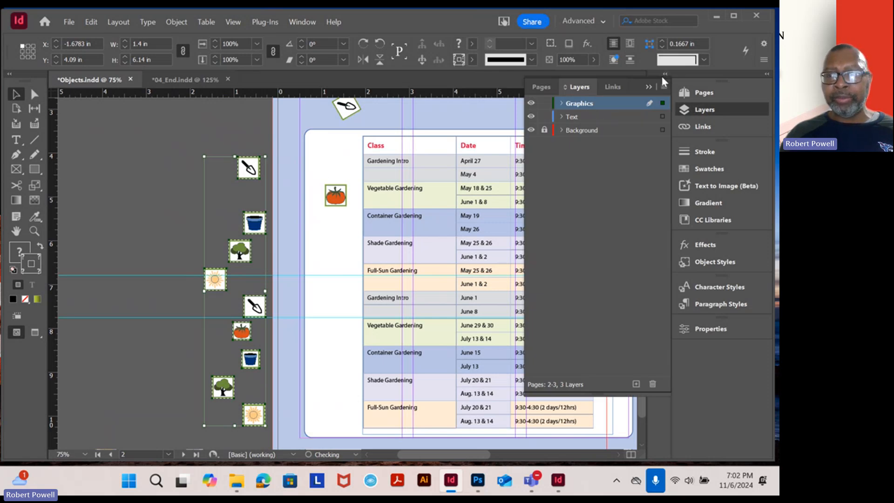
click(648, 88)
click(192, 206)
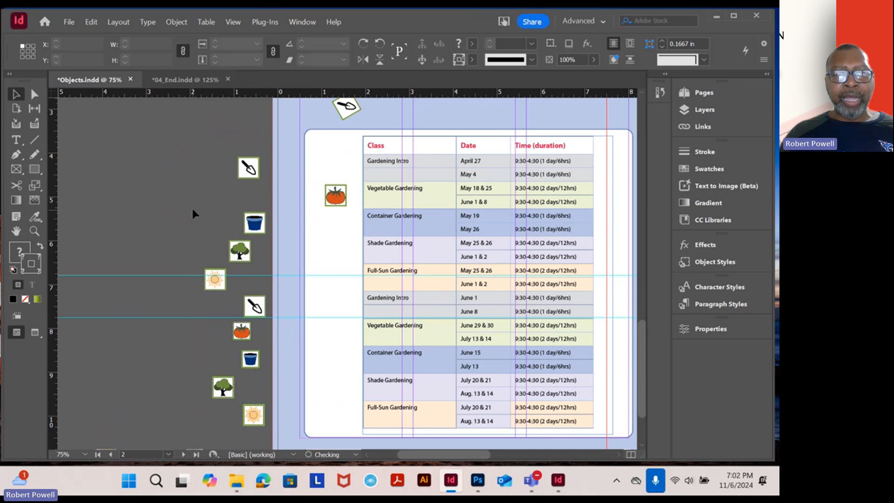
Select all nine icons on the pasteboard together, from the uppermost trowel down to the lowest sun
scroll(278, 237, up, 2)
scroll(278, 238, down, 1)
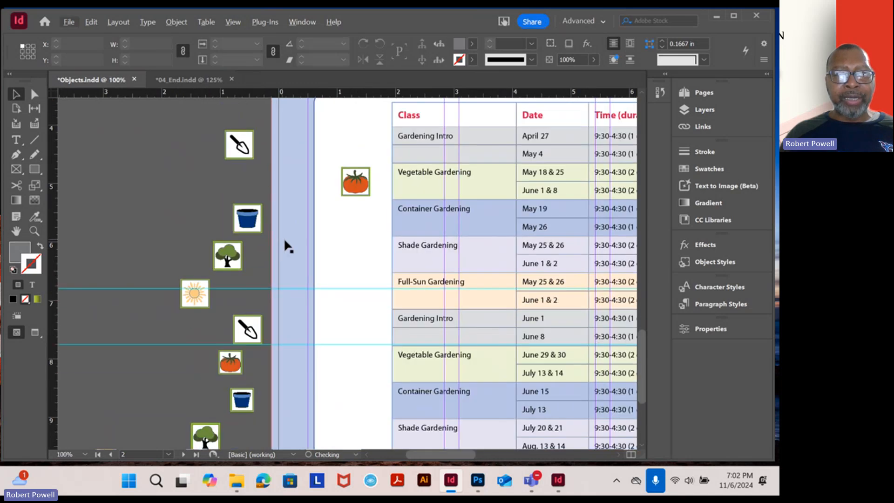
scroll(284, 246, down, 1)
scroll(292, 261, down, 1)
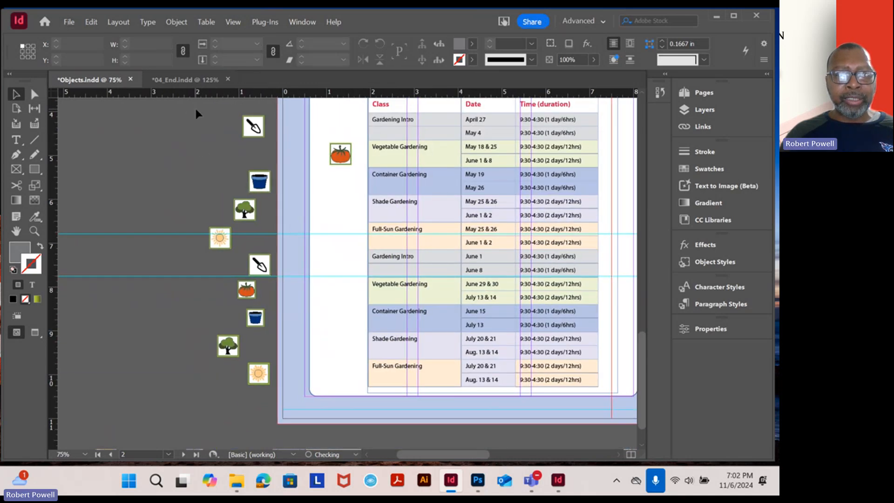
drag(199, 112, 272, 403)
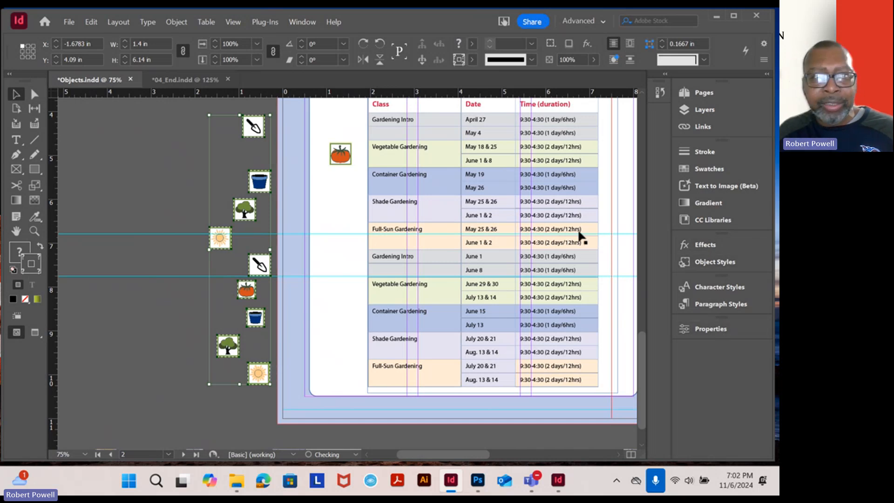
click(297, 22)
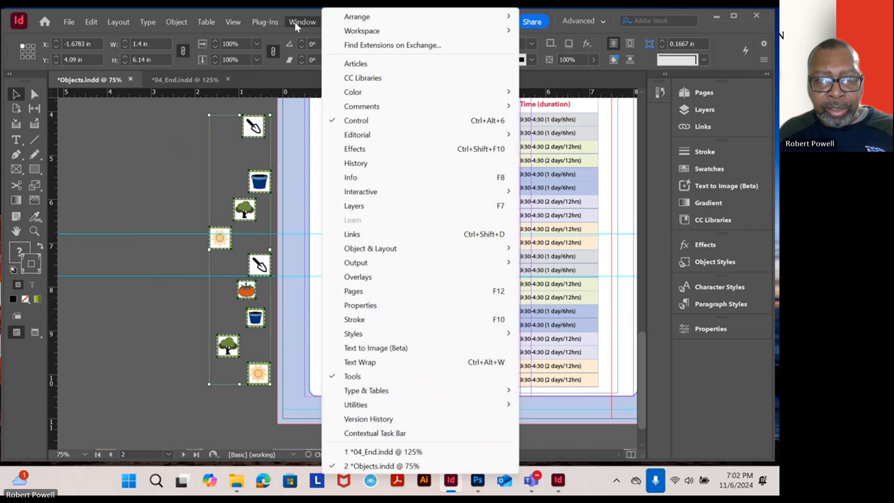
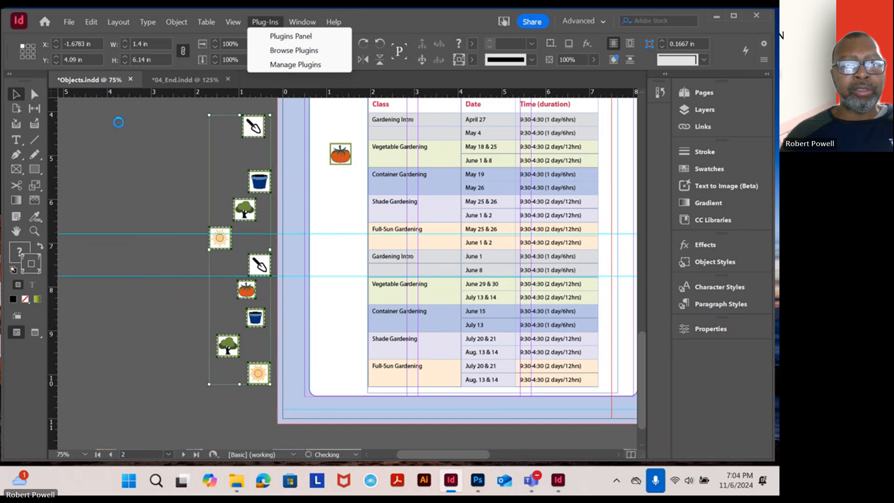
click(160, 170)
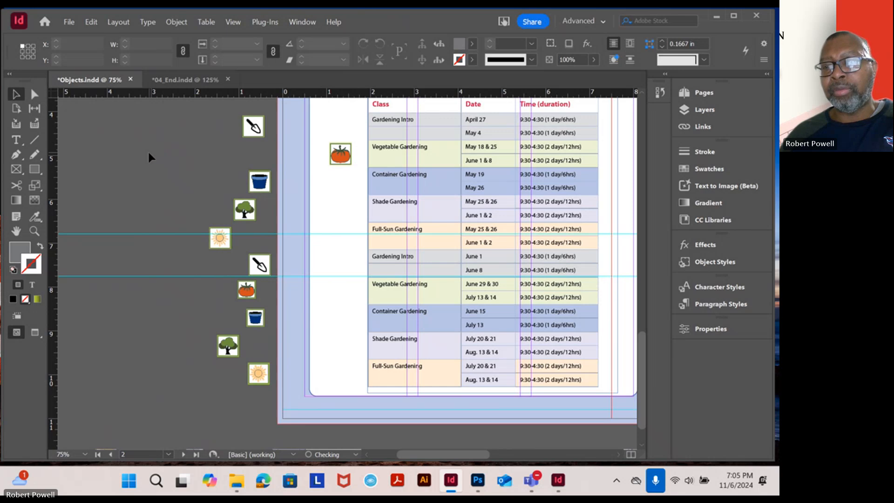
click(700, 329)
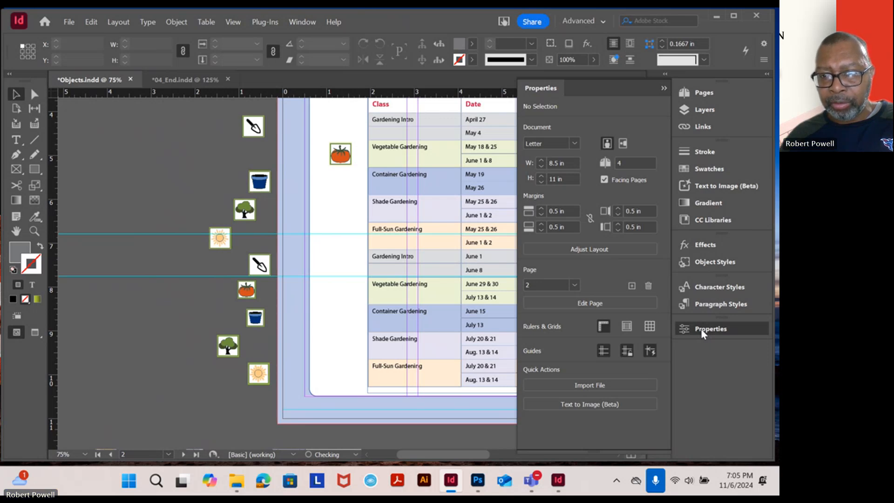
click(702, 332)
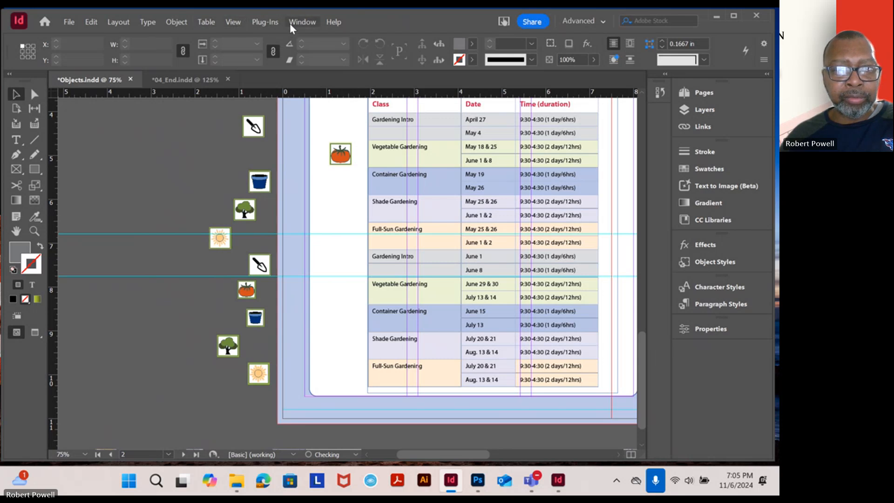
click(223, 21)
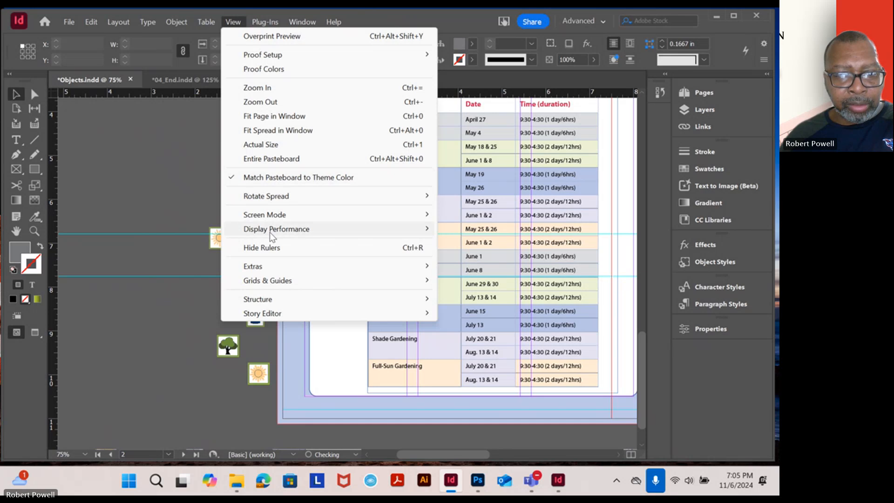
click(292, 19)
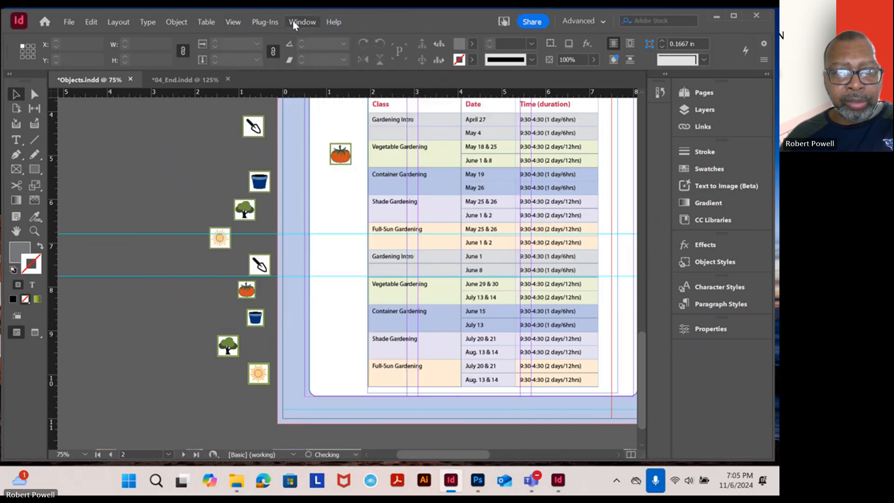
click(293, 20)
mouse_move(361, 136)
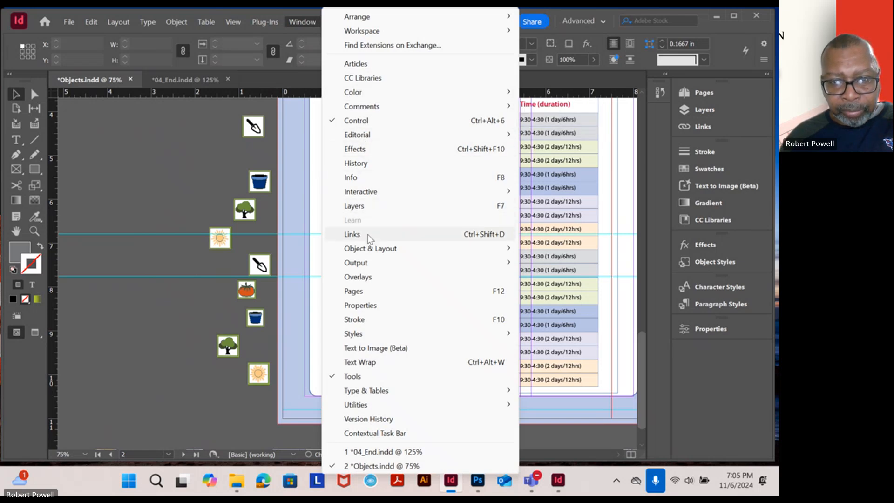
mouse_move(371, 251)
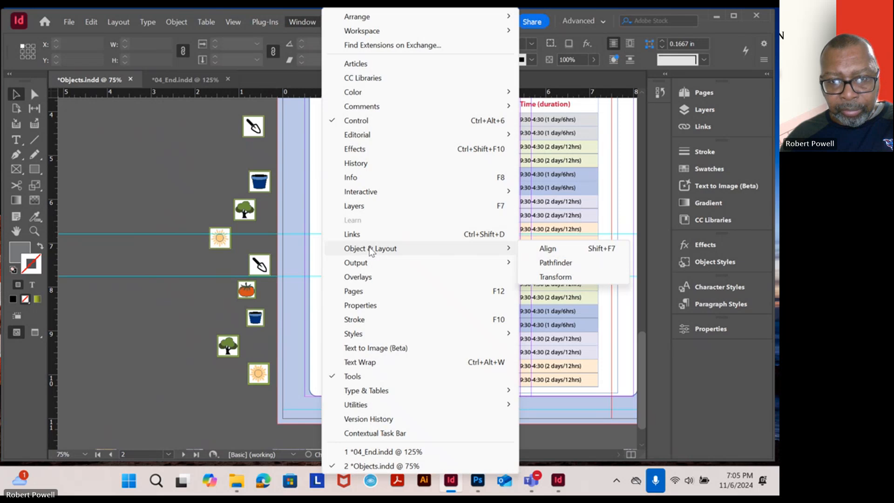
click(181, 185)
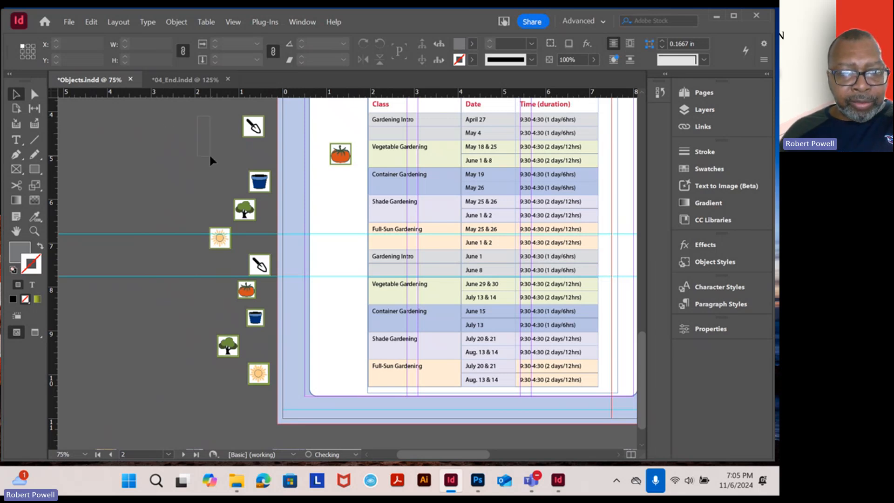
drag(209, 154, 269, 401)
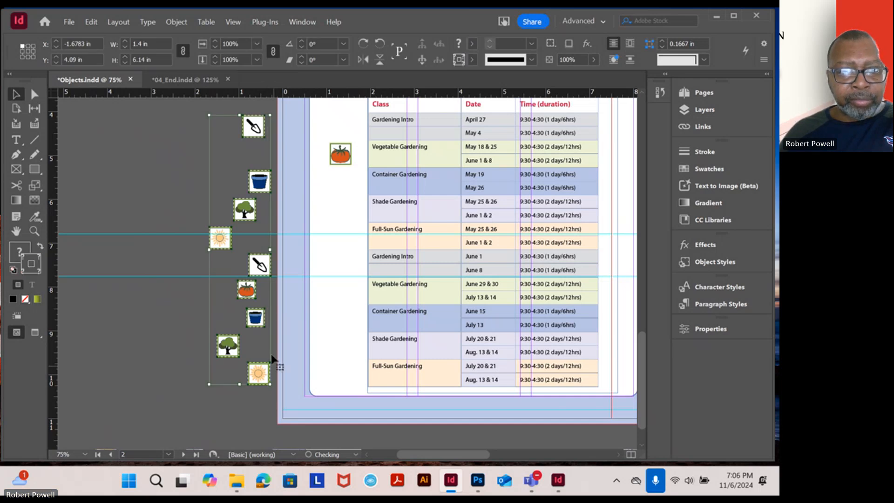
click(183, 23)
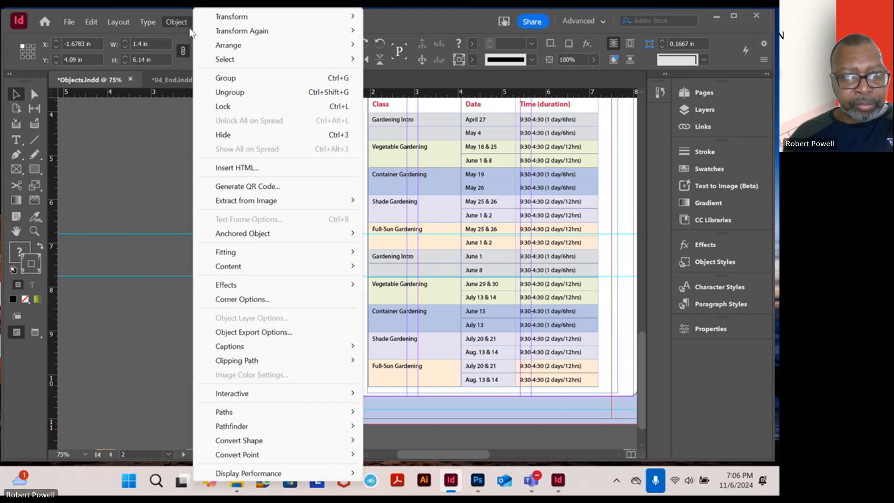
click(153, 145)
click(236, 23)
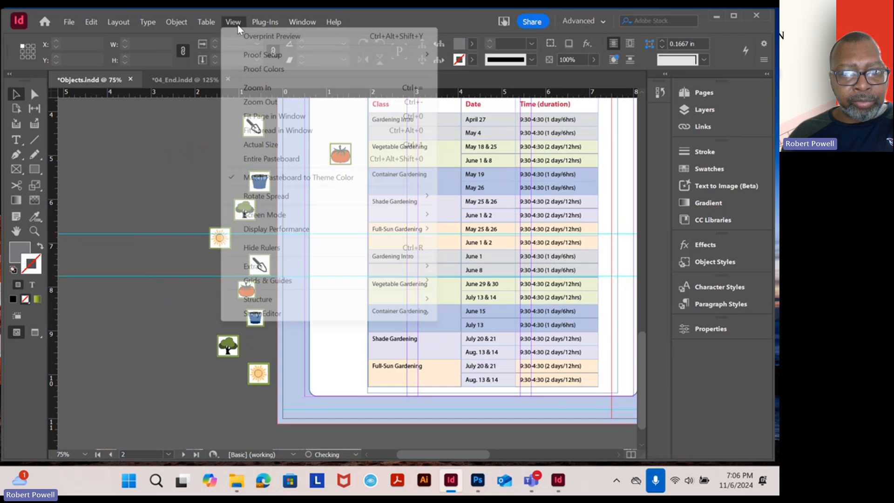
mouse_move(180, 21)
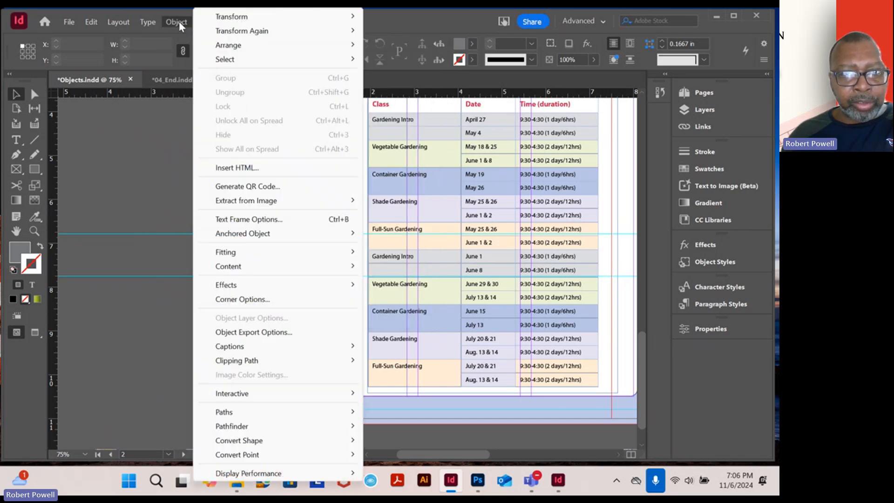
click(201, 103)
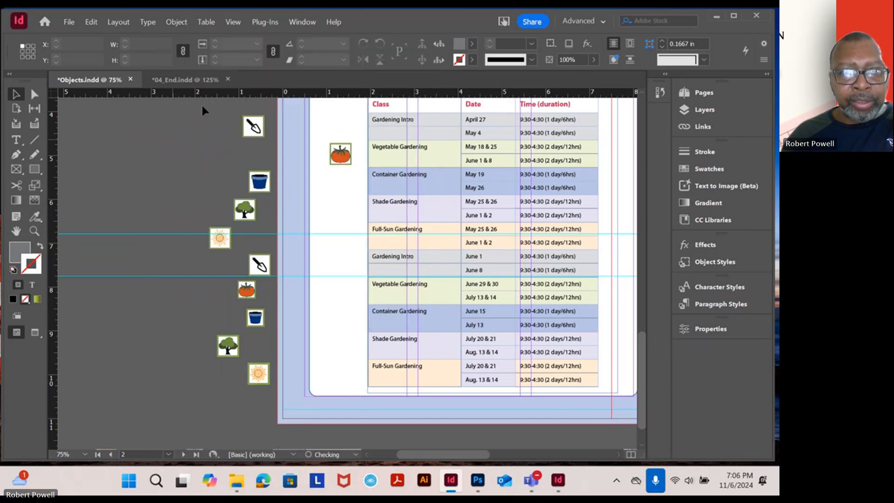
Bring up the Align options, dock them between Paragraph Styles and Properties, and expand them
click(290, 21)
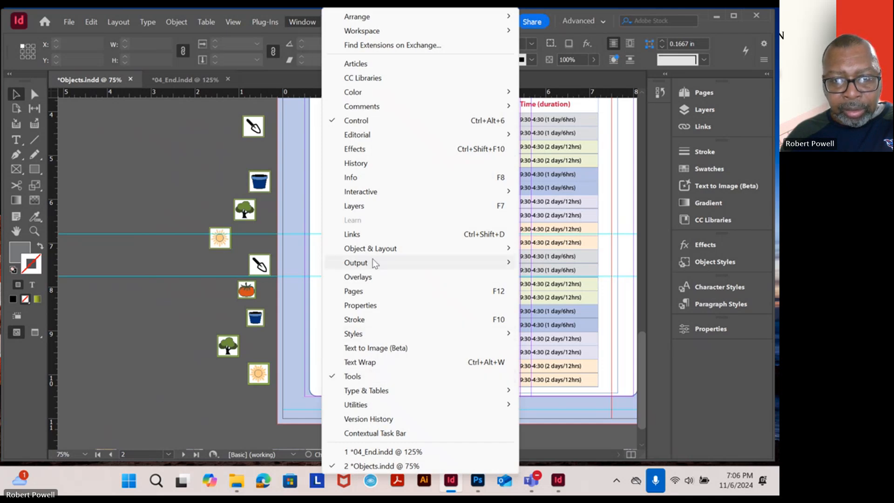
mouse_move(375, 250)
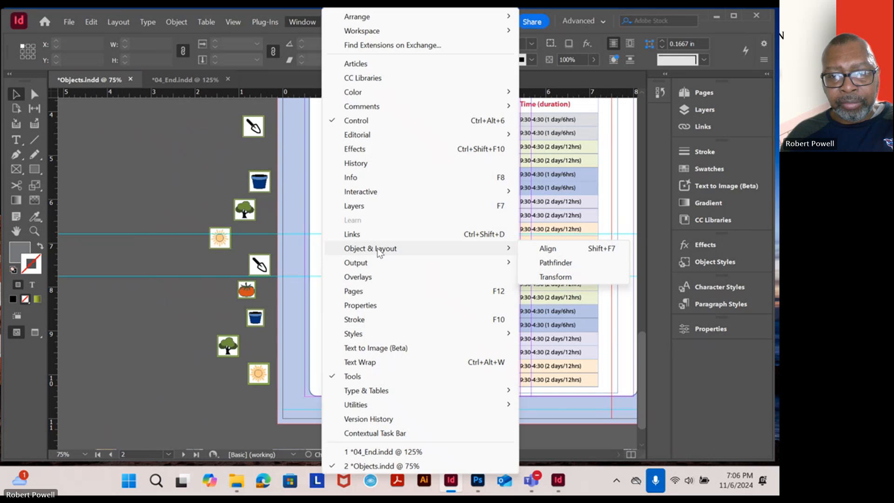
click(554, 250)
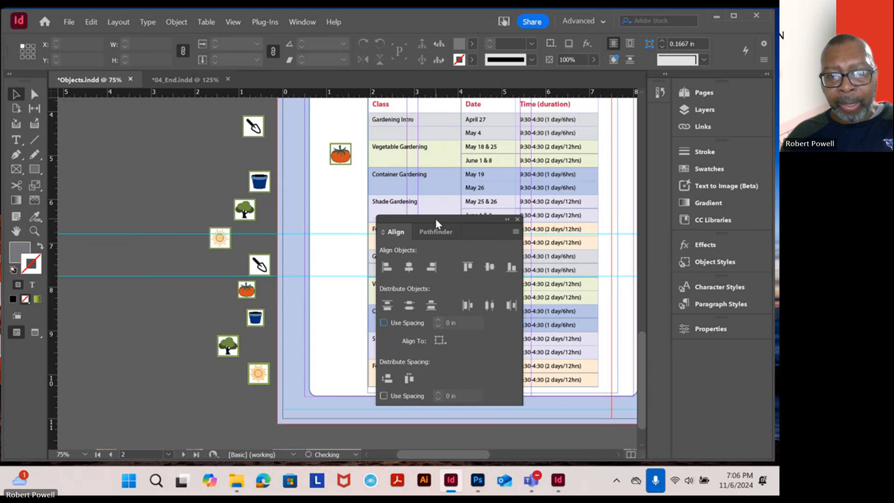
drag(466, 219, 734, 305)
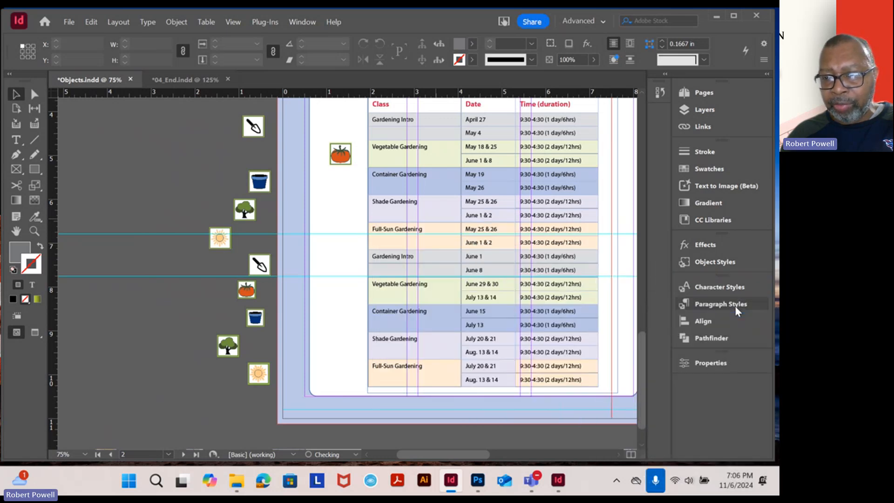
click(705, 321)
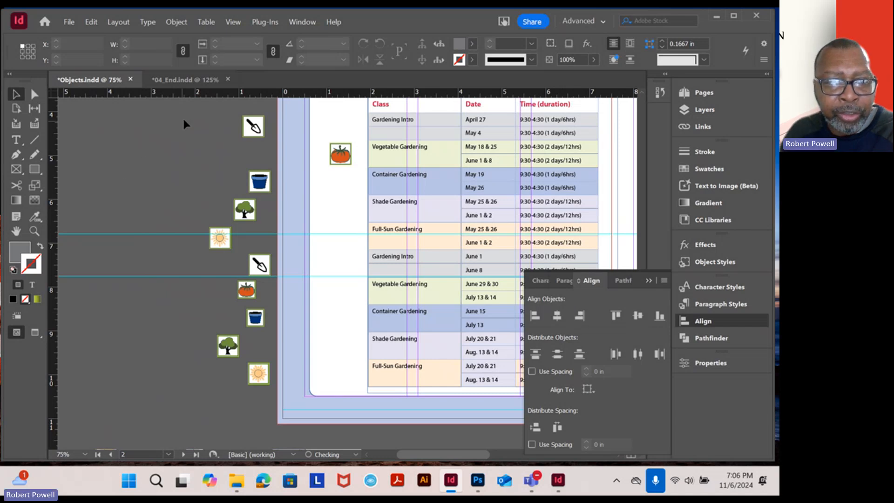
Select all nine icons on the pasteboard and align them by their right edges
drag(261, 394, 193, 117)
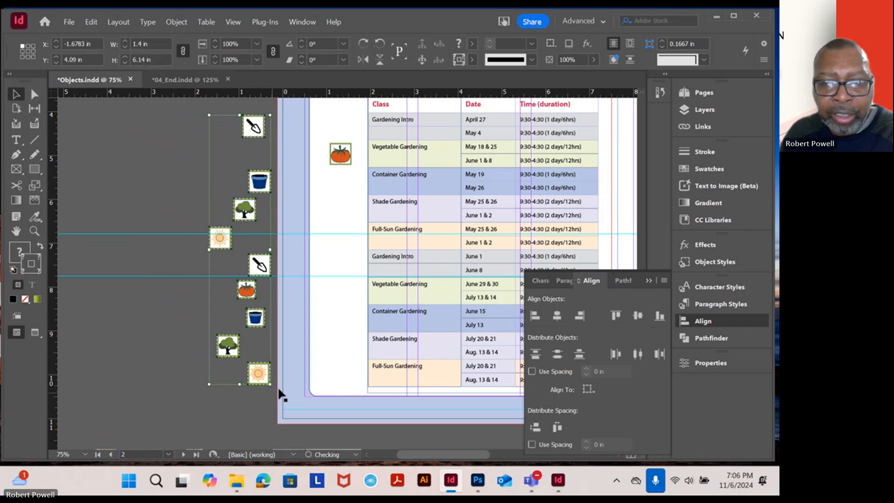
click(580, 316)
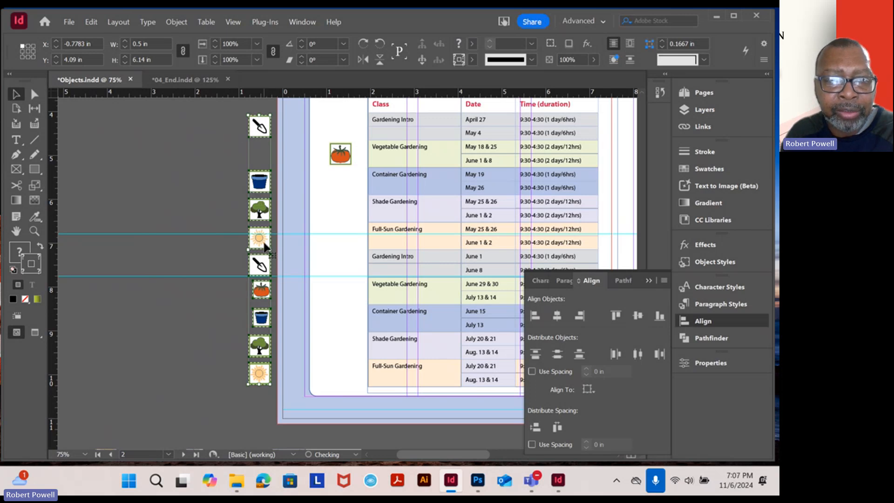
click(224, 145)
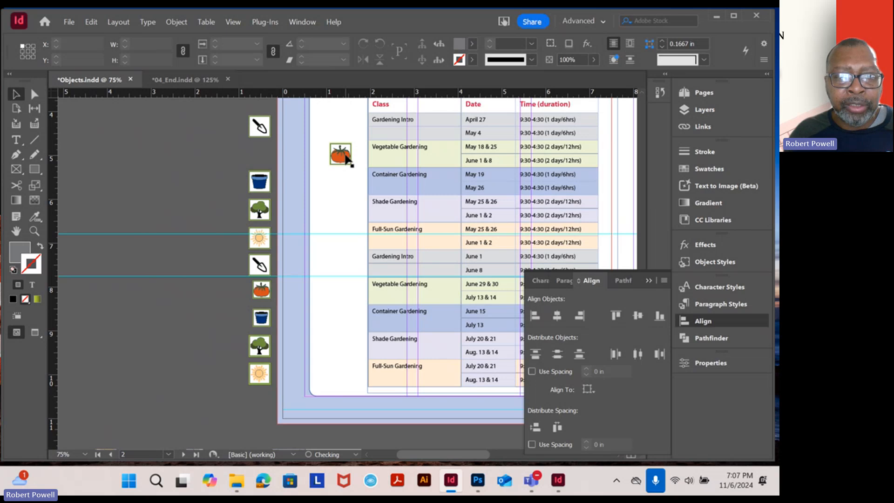
Move the tomato icon beside the class table onto the pasteboard, and undo the move
drag(347, 158, 217, 148)
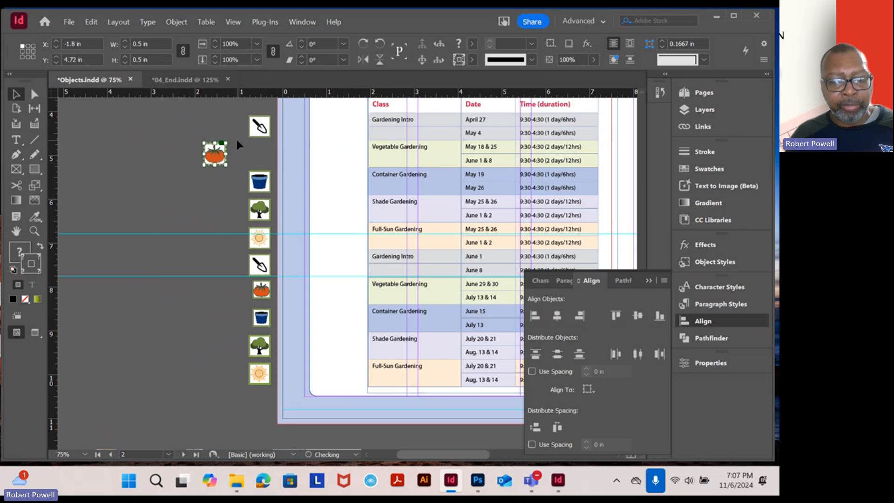
key(ctrl+z)
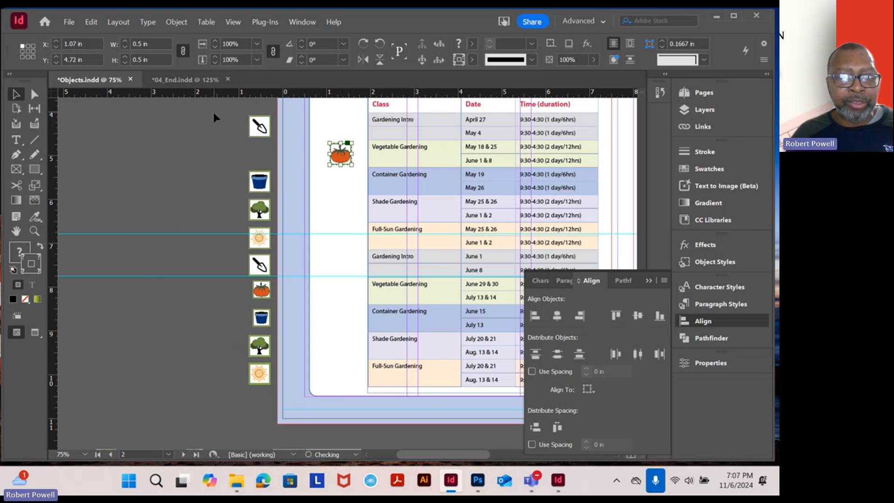
Select the nine pasteboard icons together with the tomato beside the class table and align them all by their right edges
drag(224, 129, 261, 384)
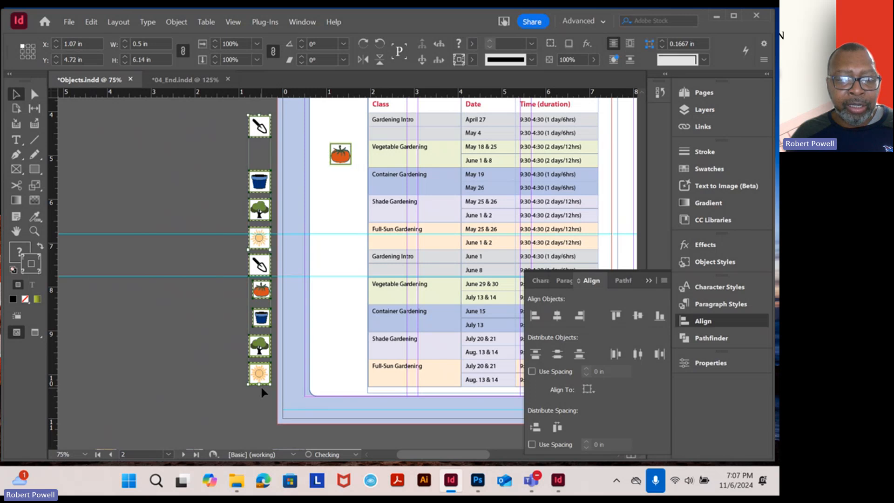
shift+click(341, 163)
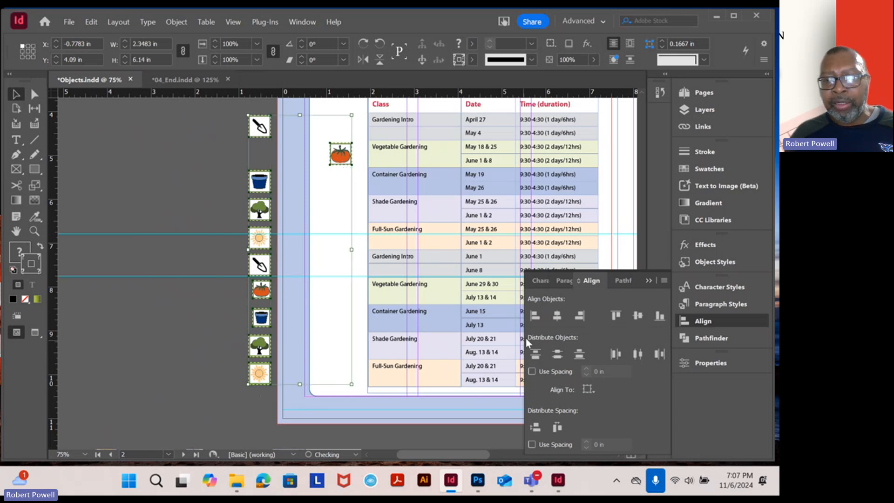
click(580, 317)
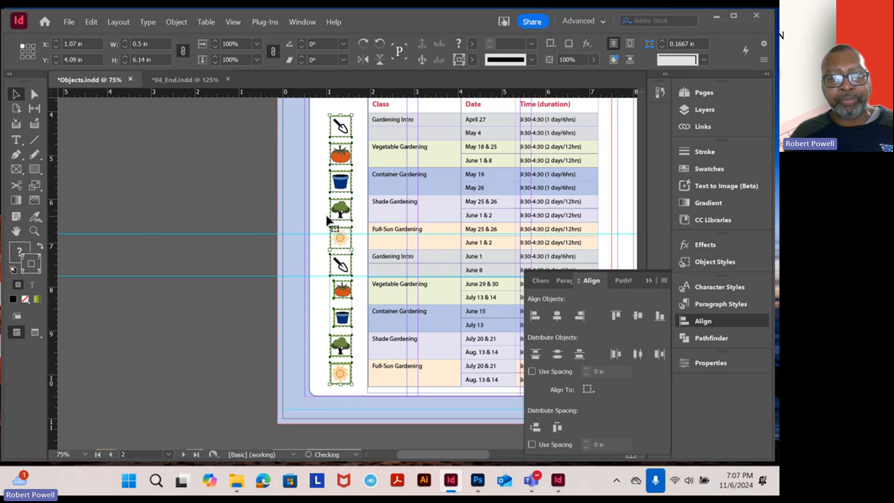
click(235, 161)
Scale the smaller lower tomato and flowerpot icons together proportionally to 0.5 in wide, keeping their right edges in place
scroll(344, 255, up, 2)
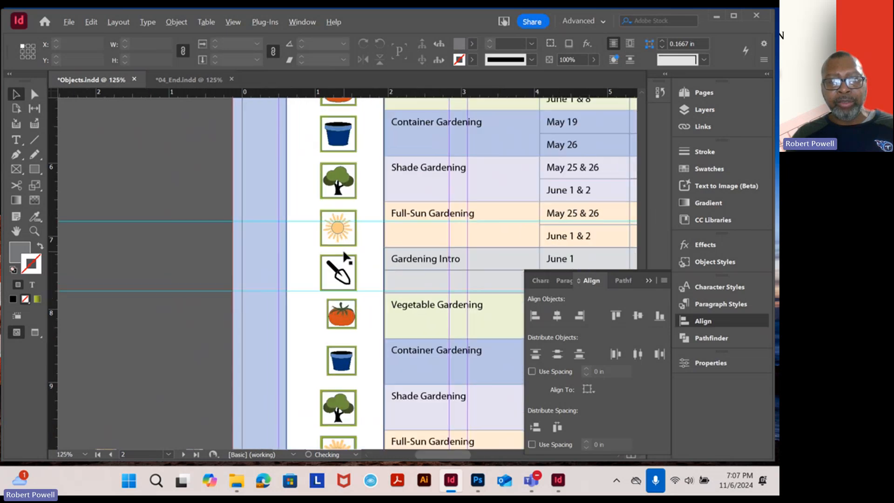
scroll(346, 255, up, 3)
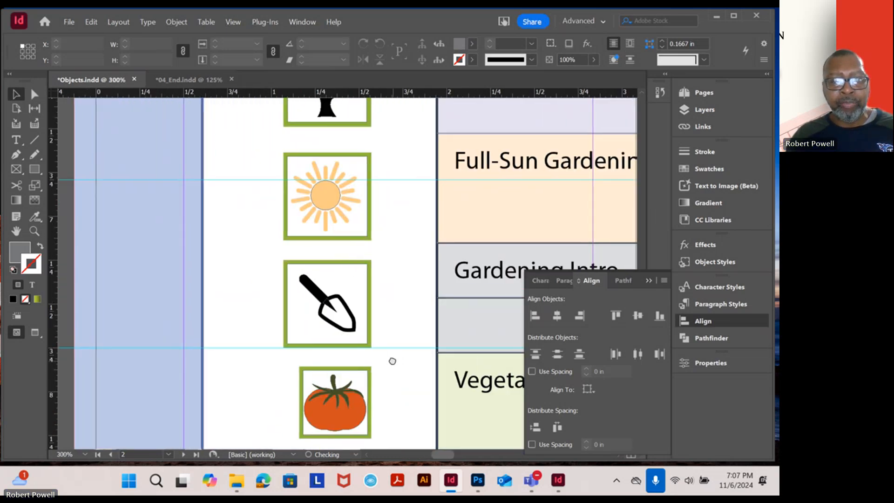
drag(392, 361, 383, 180)
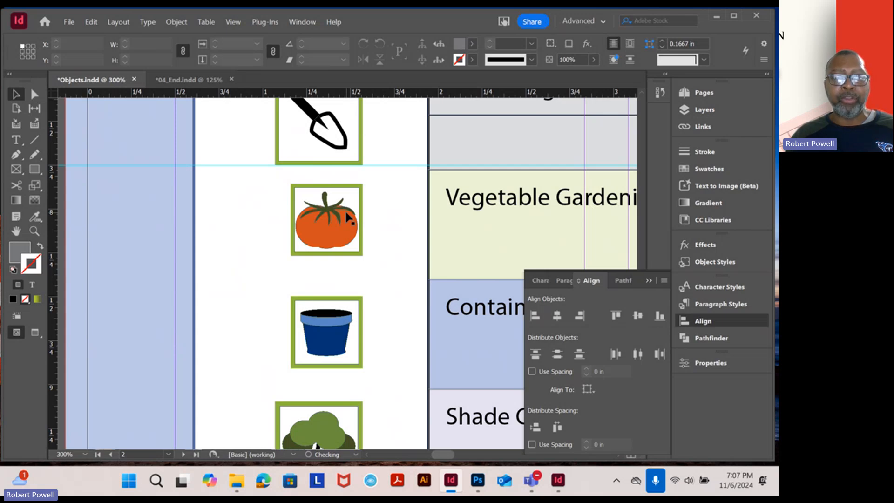
click(347, 217)
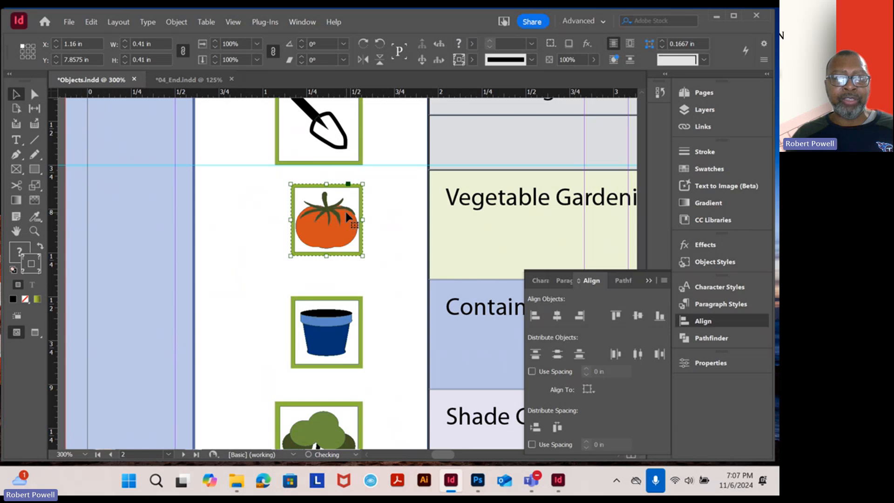
shift+click(341, 320)
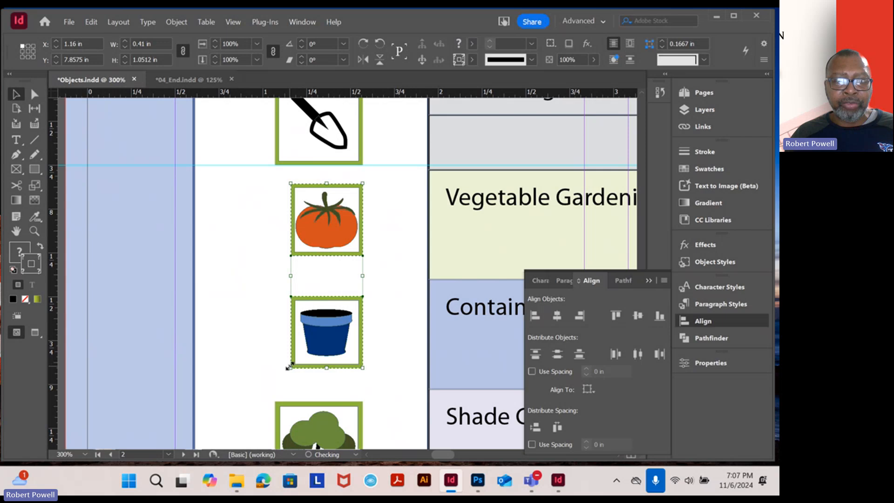
drag(288, 366, 276, 382)
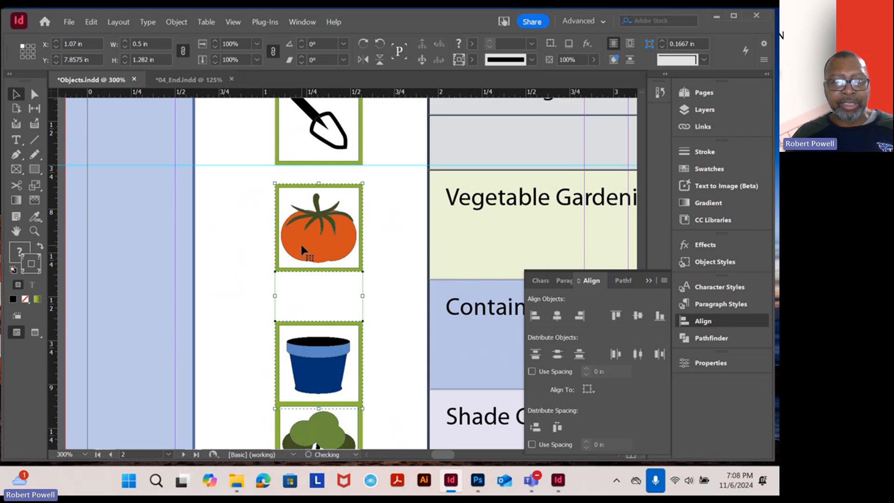
scroll(301, 246, down, 6)
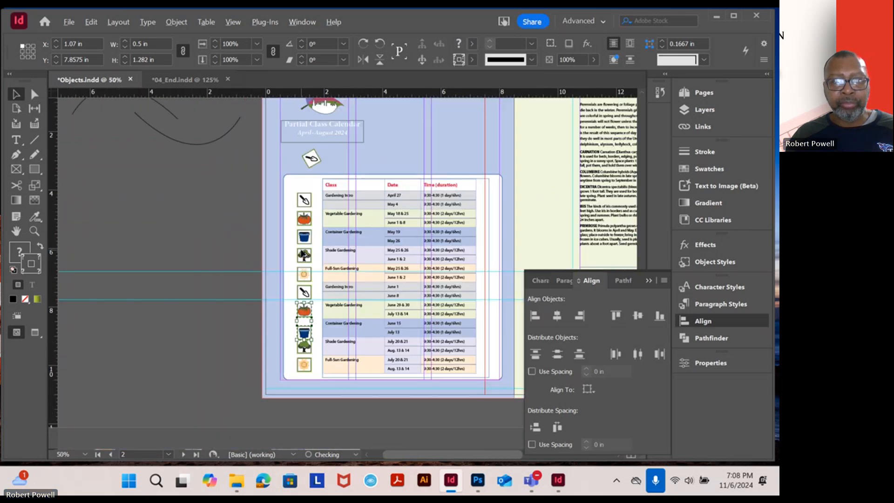
scroll(302, 254, up, 2)
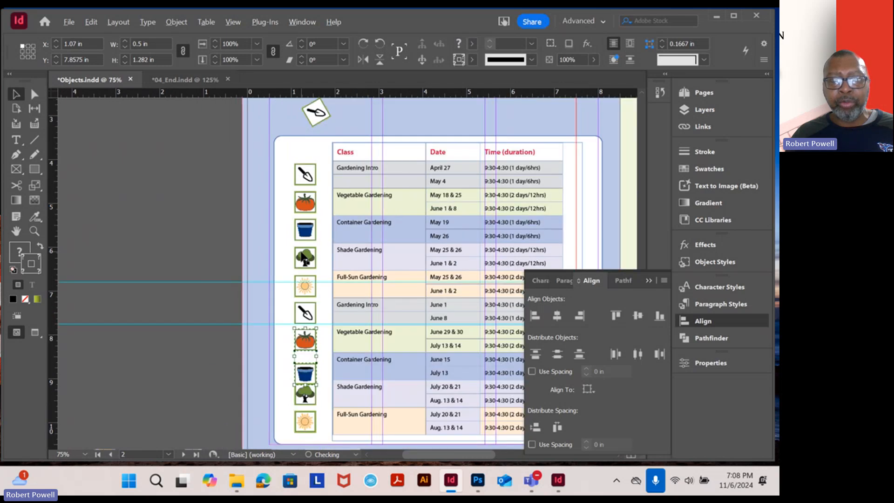
drag(343, 256, 319, 232)
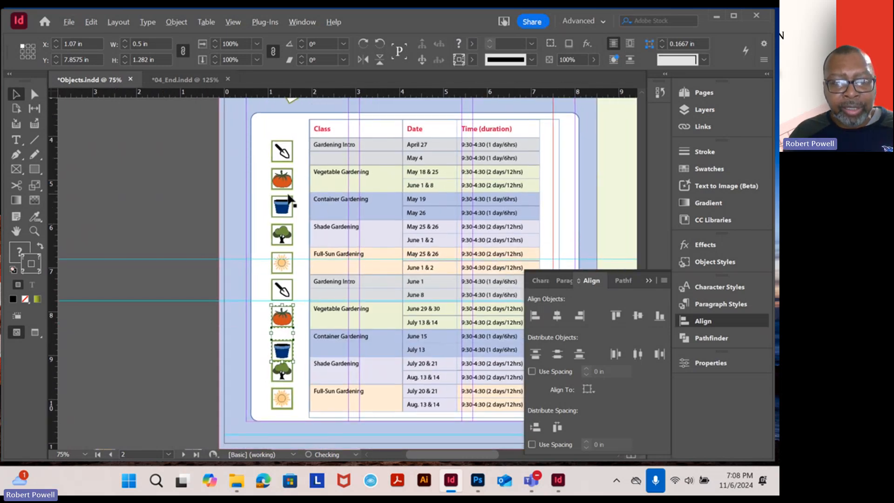
Hide the Graphics layer and show it again to check which objects belong to it
scroll(290, 199, up, 2)
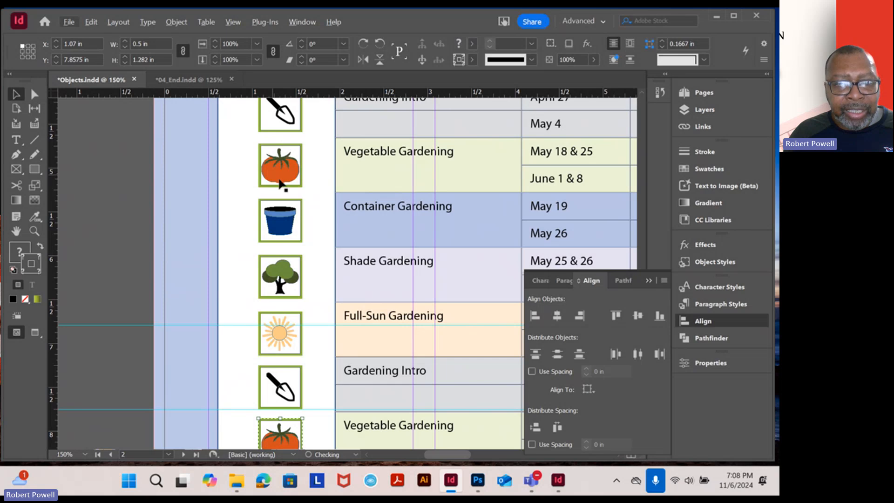
scroll(293, 354, down, 3)
shift+click(290, 305)
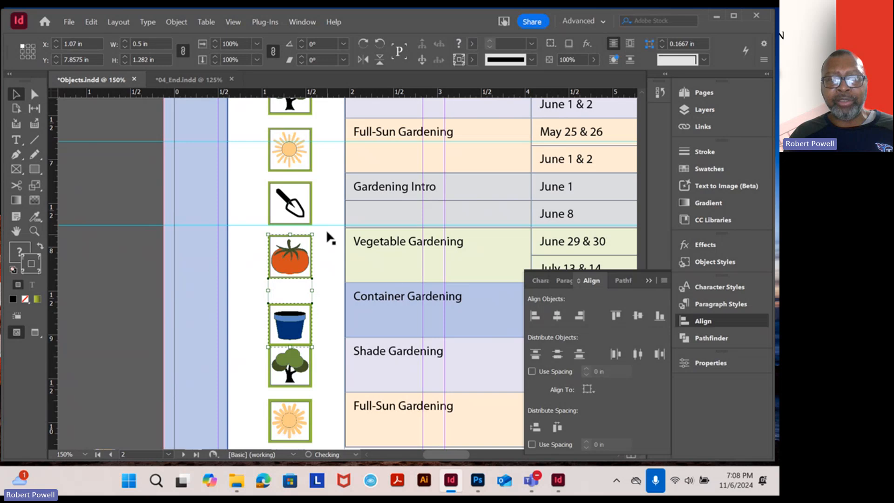
key(ctrl+1)
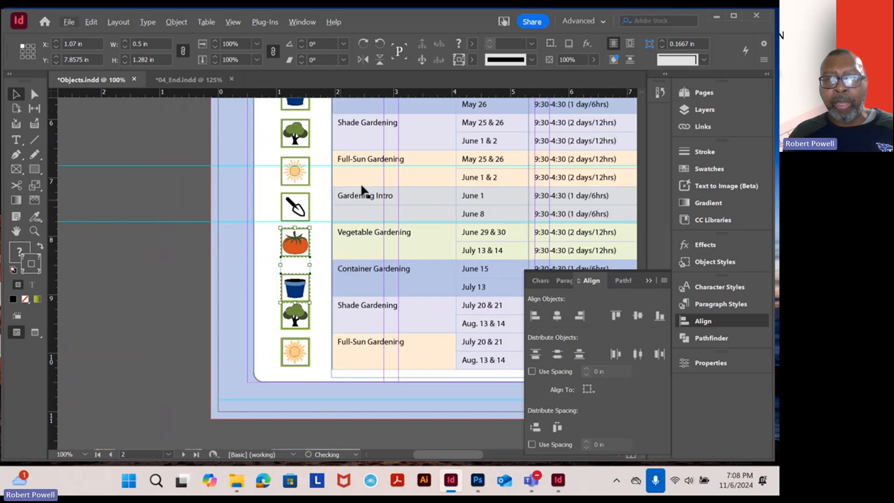
scroll(364, 190, up, 1)
scroll(363, 190, right, 1)
click(698, 112)
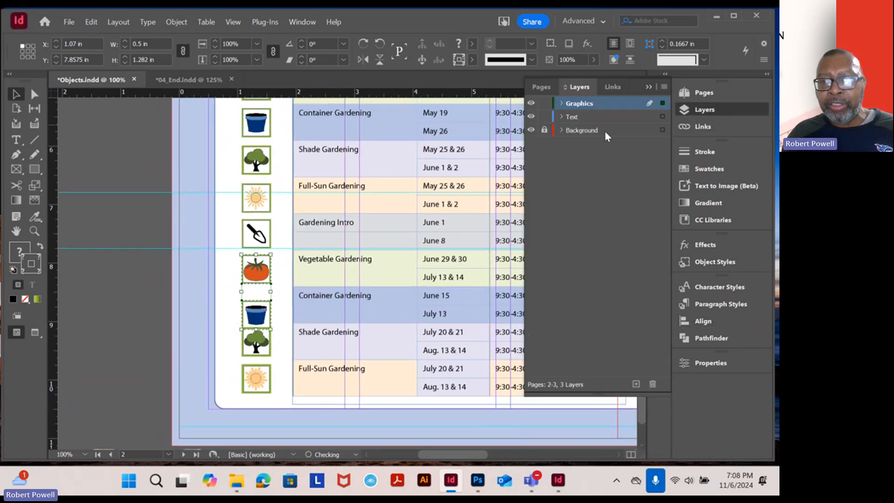
click(531, 104)
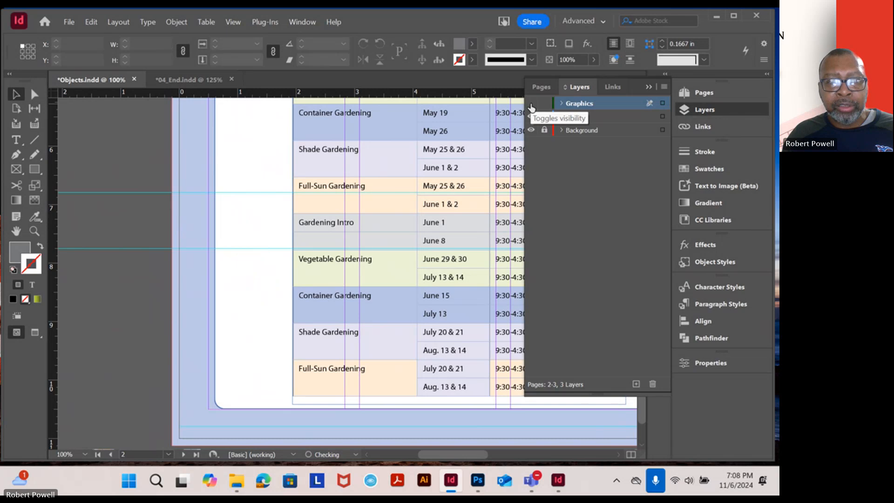
click(531, 105)
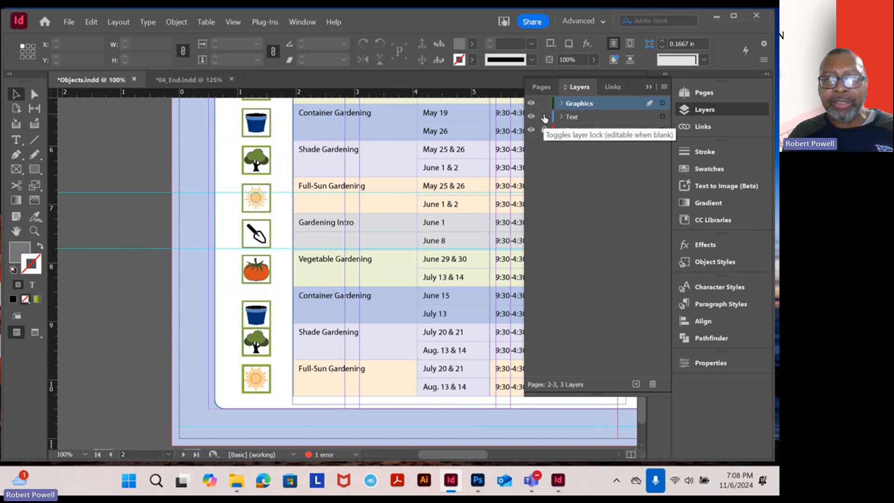
Lock the Text layer and keep the Background layer locked
click(545, 116)
click(545, 130)
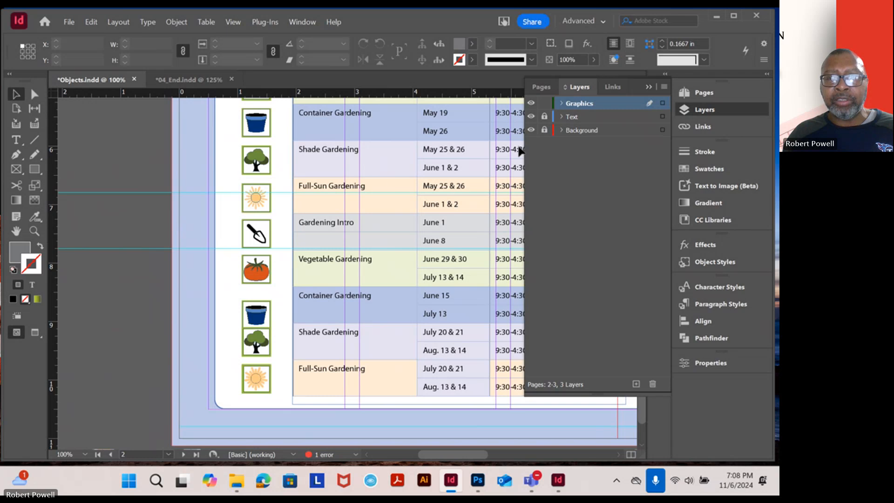
click(545, 130)
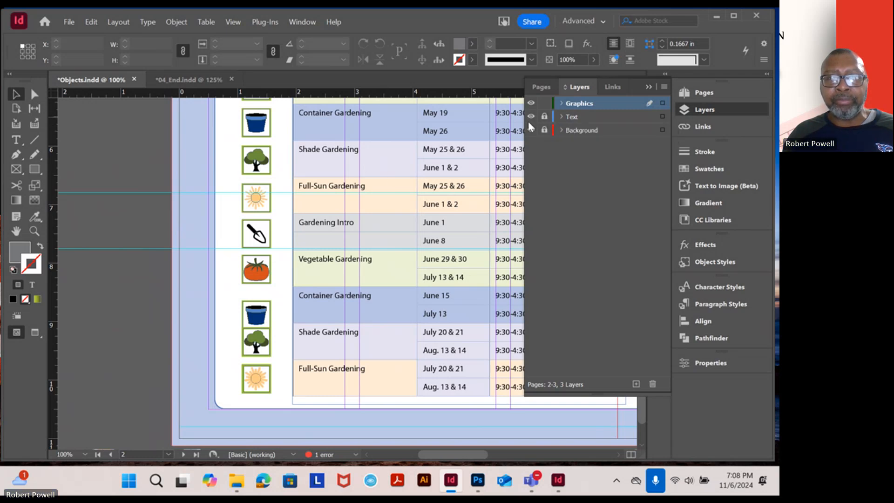
Unlock the Text layer to try moving the blue page background, undo the move, and lock the layer again
click(544, 116)
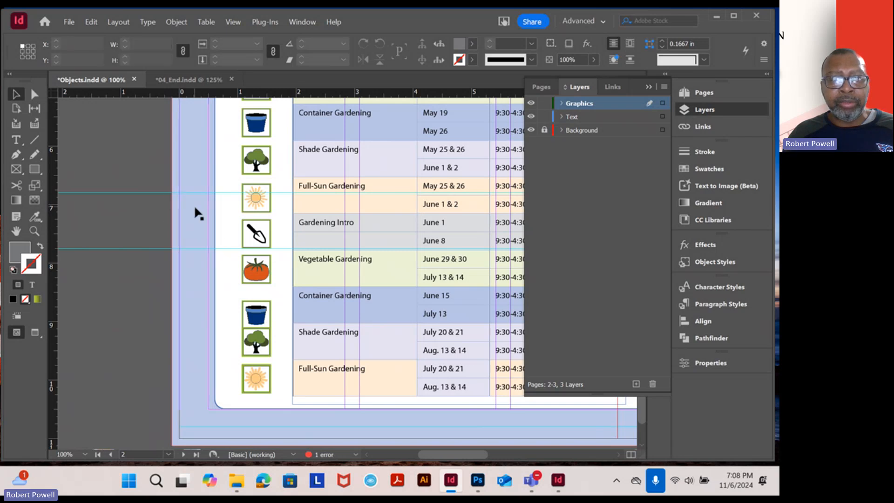
drag(196, 211, 166, 228)
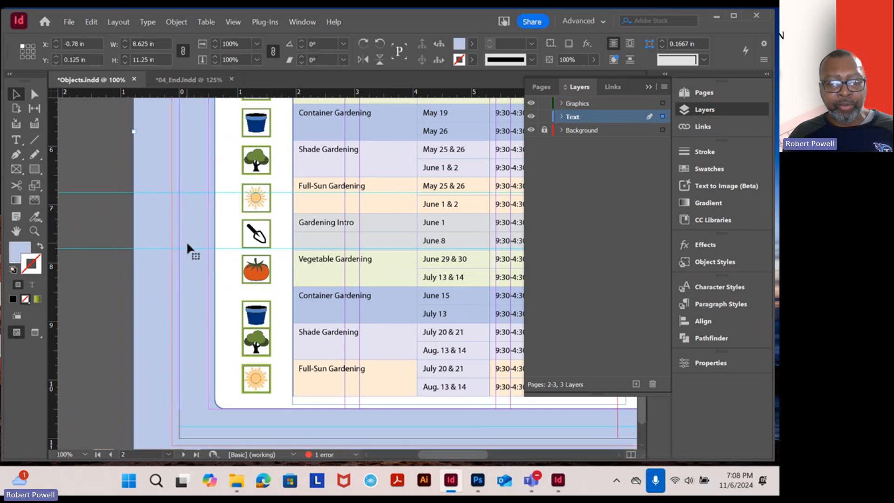
key(ctrl+z)
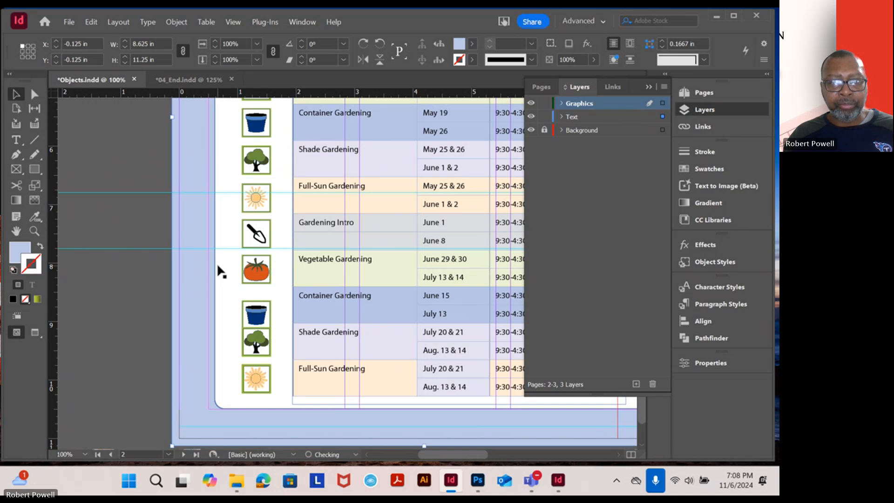
click(545, 116)
Select all ten icons beside the class table and distribute them evenly by their vertical centers
drag(305, 163, 315, 237)
drag(239, 115, 278, 310)
scroll(261, 286, down, 3)
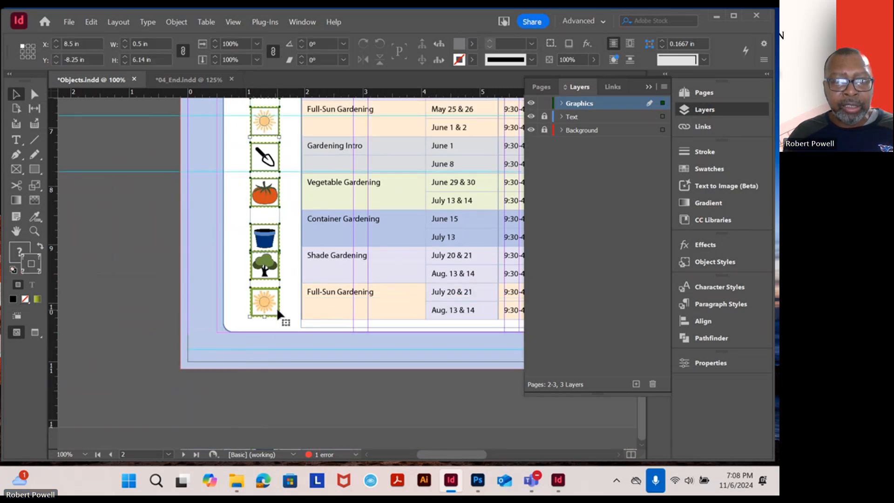
scroll(340, 270, up, 5)
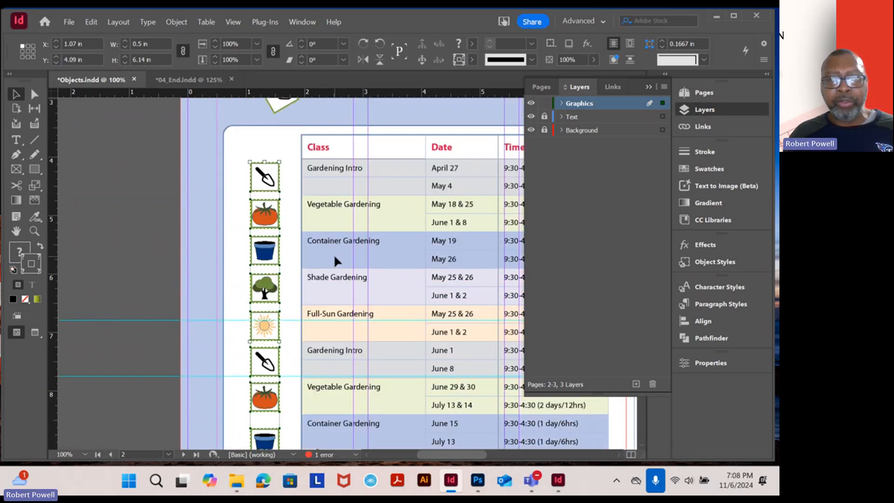
click(703, 322)
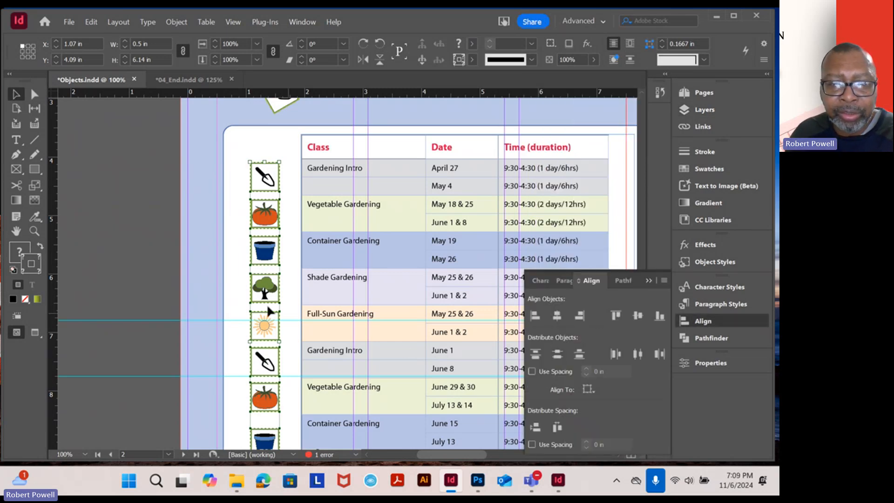
click(558, 355)
scroll(347, 256, down, 2)
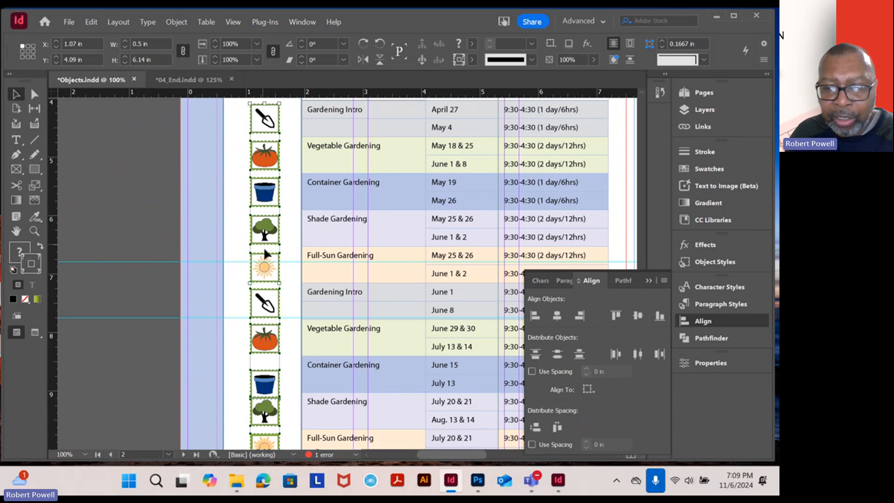
click(558, 354)
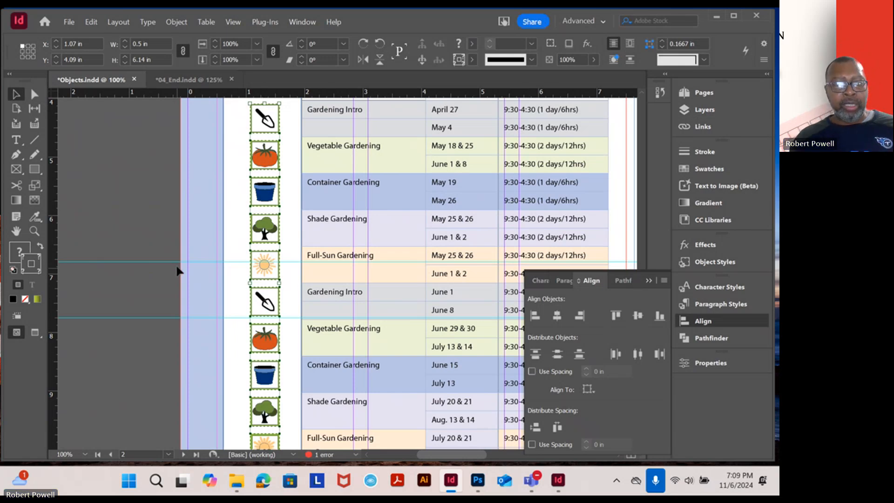
Deselect the icons and switch the document to Preview mode to hide the guides and frame edges
key(ctrl+minus)
key(ctrl+minus)
click(182, 222)
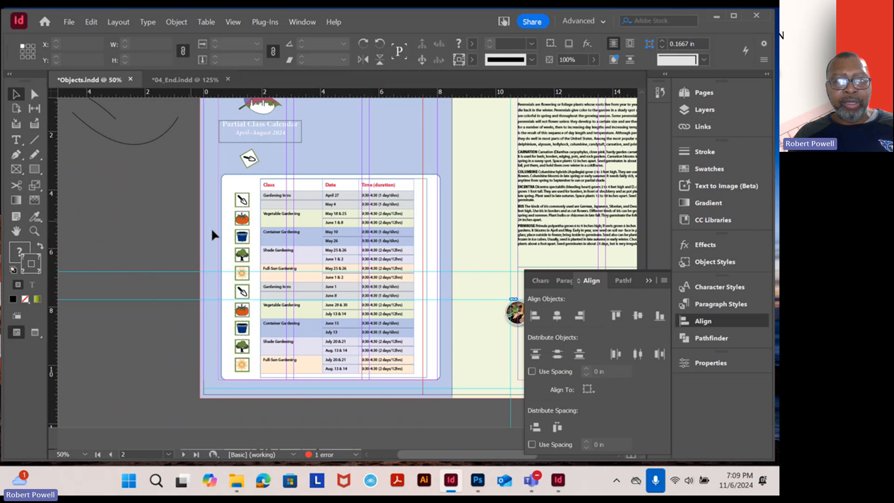
scroll(255, 230, up, 2)
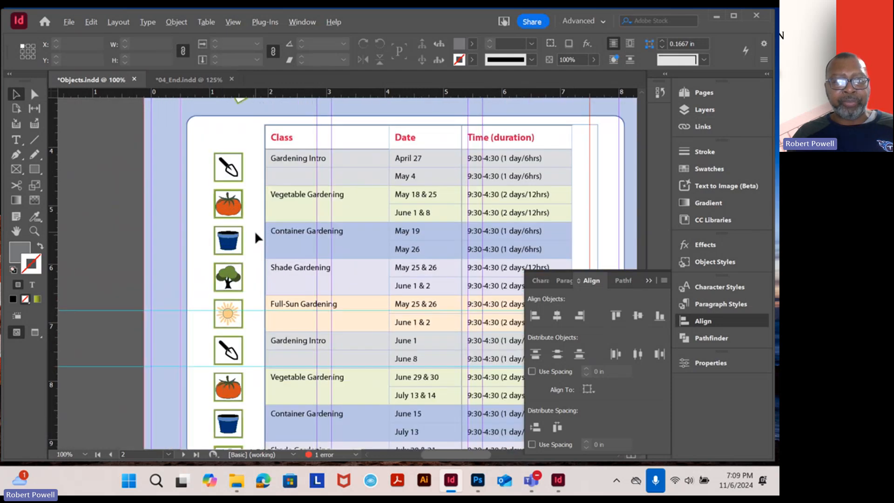
scroll(258, 235, down, 2)
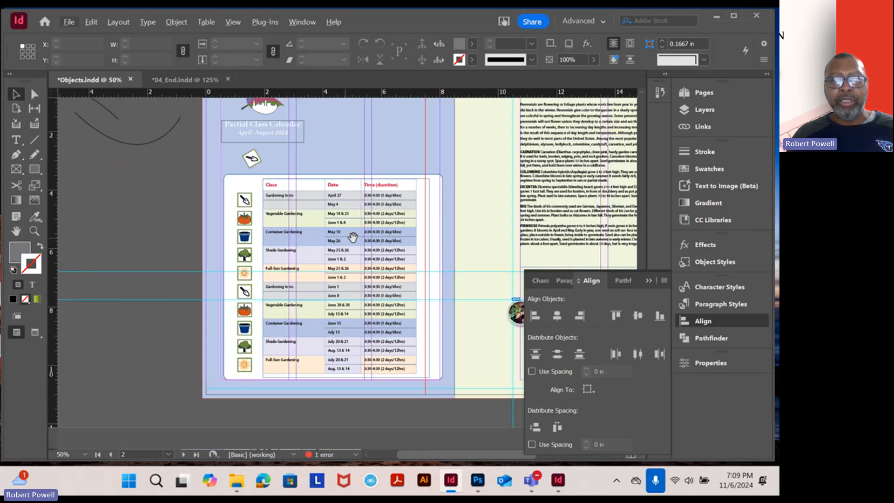
drag(406, 238, 279, 297)
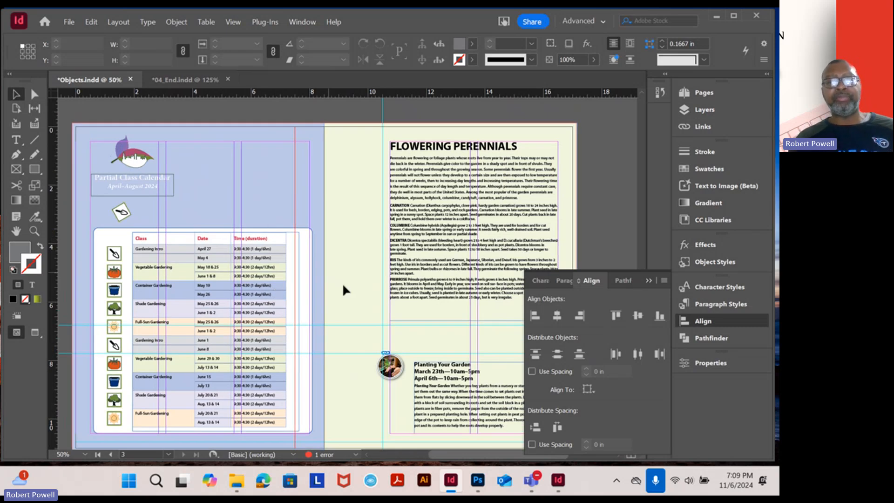
scroll(346, 284, up, 10)
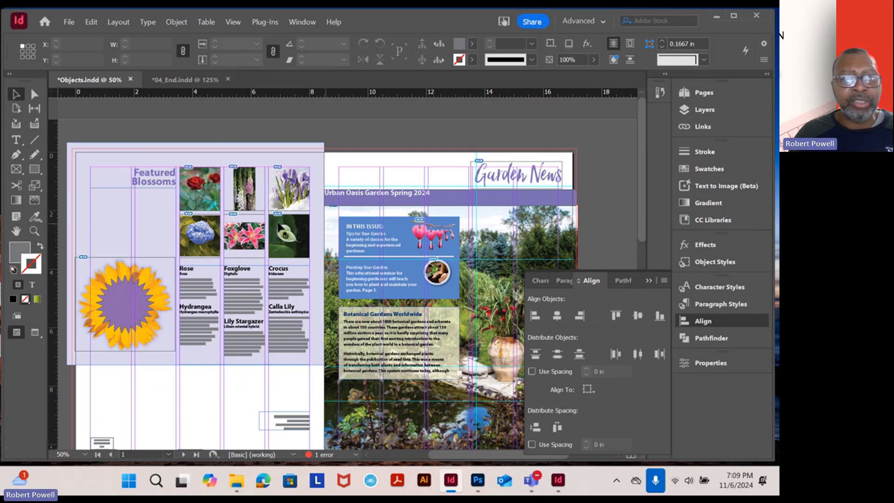
click(35, 334)
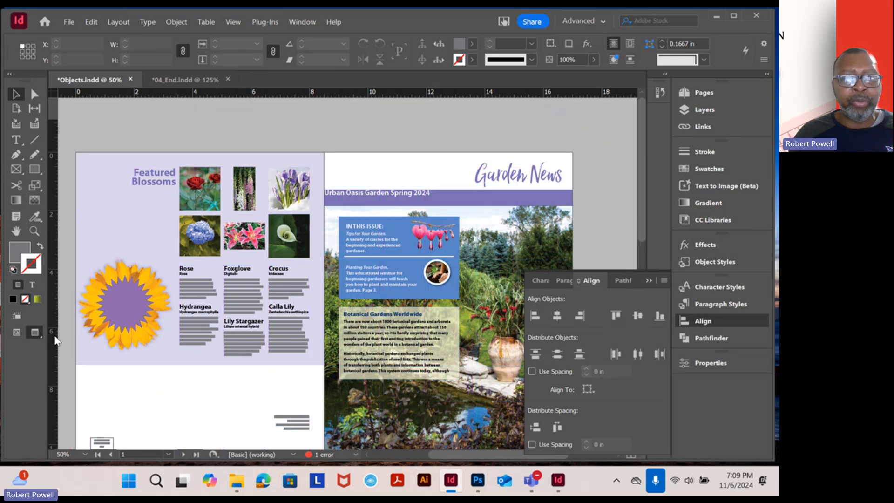
Review the layout of both newsletter spreads in Preview mode and put away the Align options
scroll(219, 268, down, 5)
scroll(228, 266, down, 9)
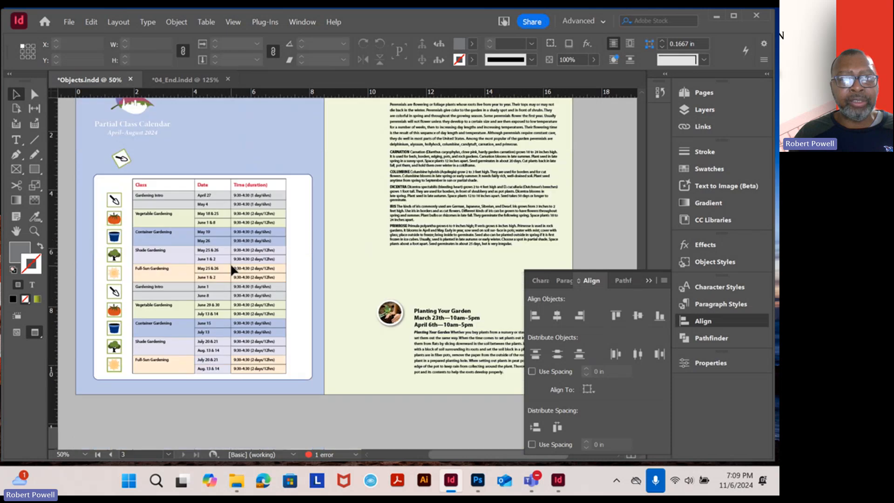
scroll(230, 261, up, 2)
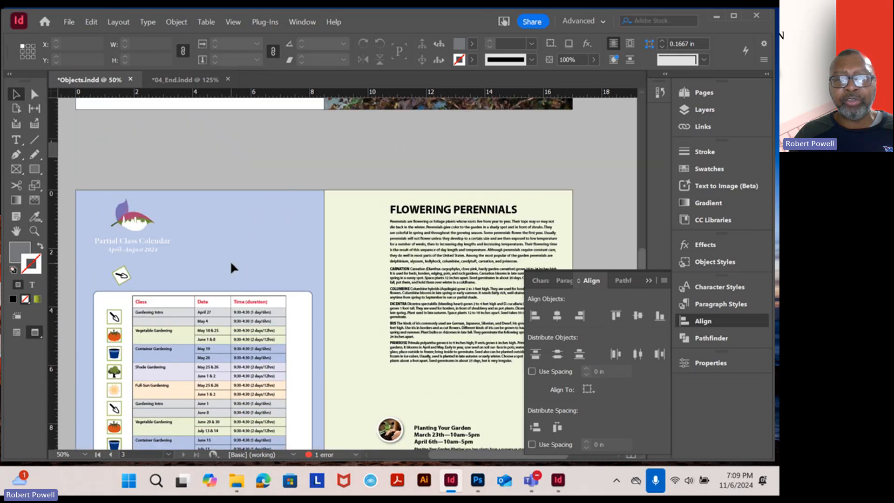
scroll(230, 261, up, 6)
scroll(232, 264, up, 3)
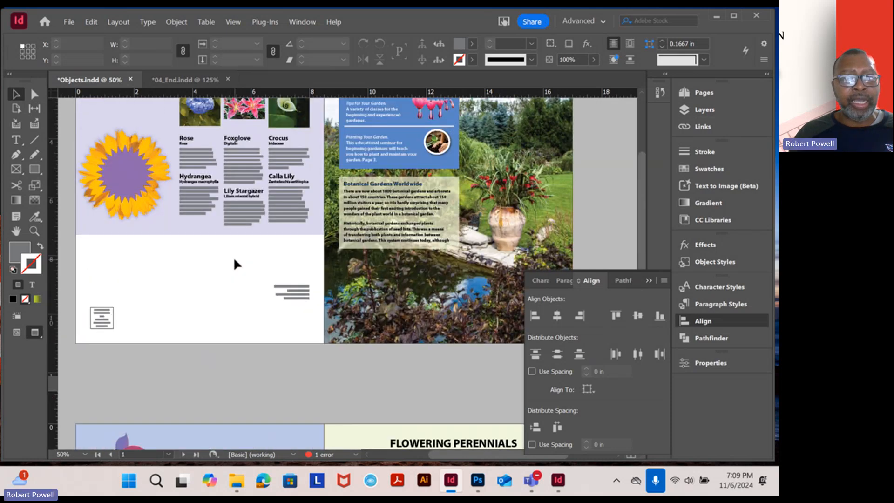
scroll(236, 264, up, 3)
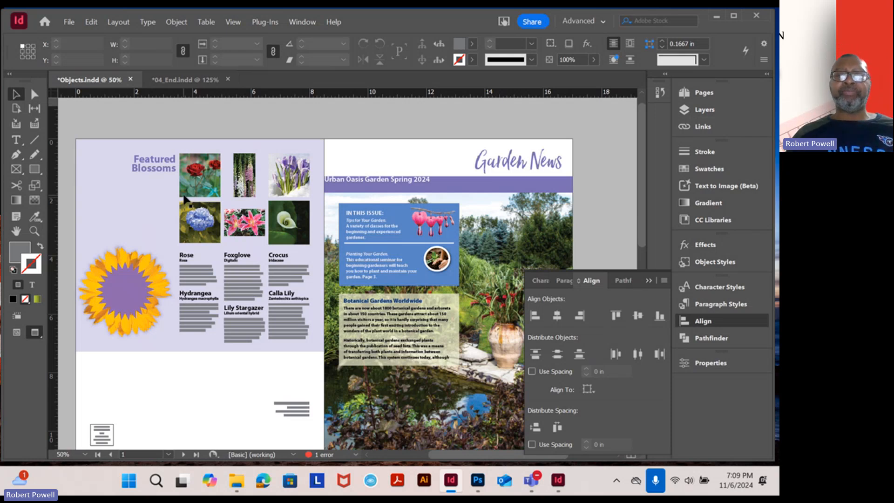
click(648, 280)
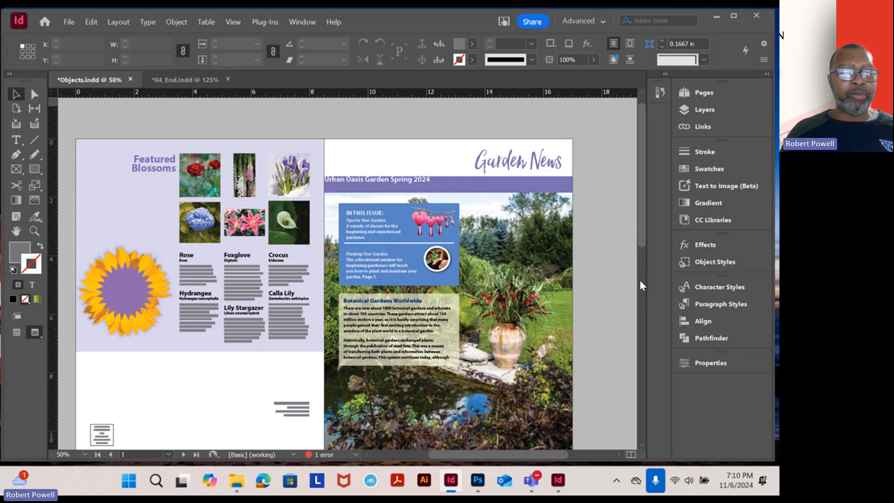
scroll(597, 283, down, 10)
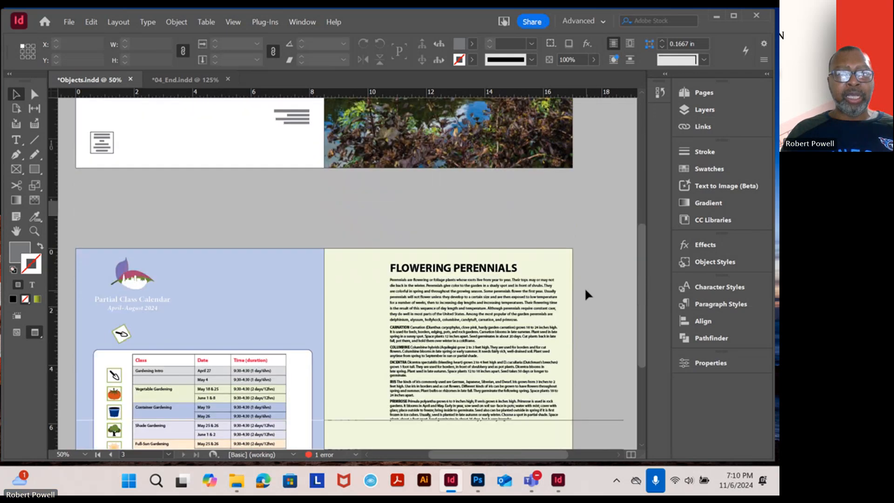
scroll(584, 287, up, 10)
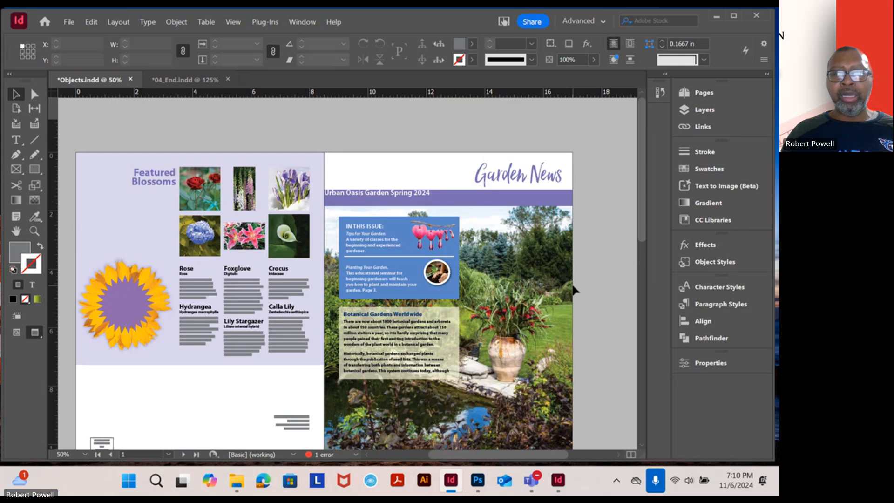